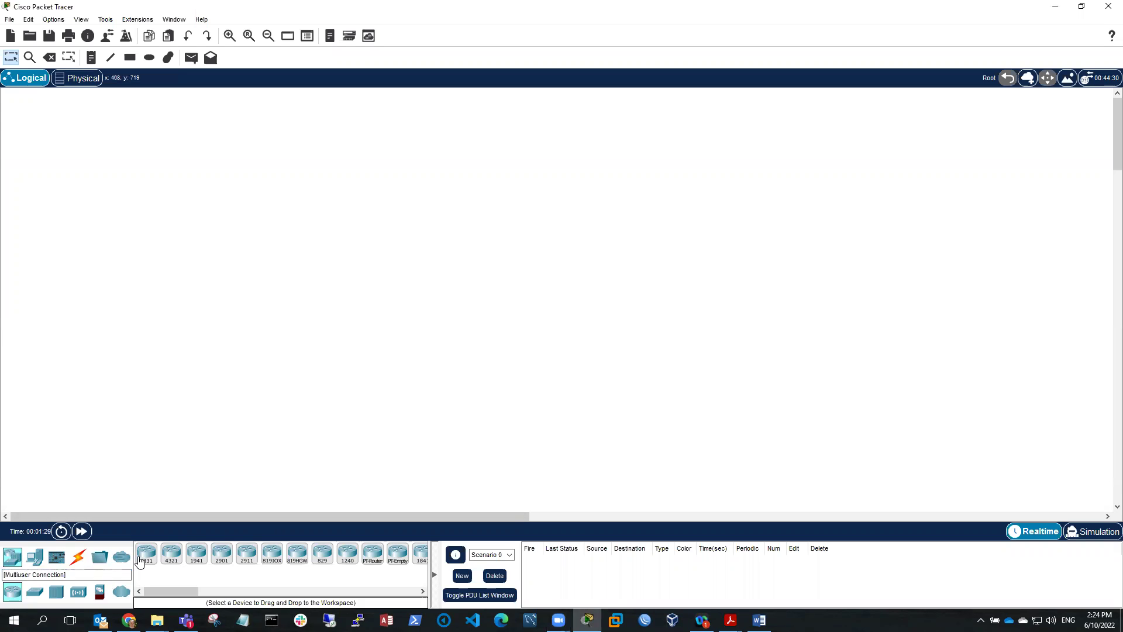
- Place a 4321 router in the upper part of the workspace and a 2960 switch below it
left_click(171, 553)
left_click(390, 231)
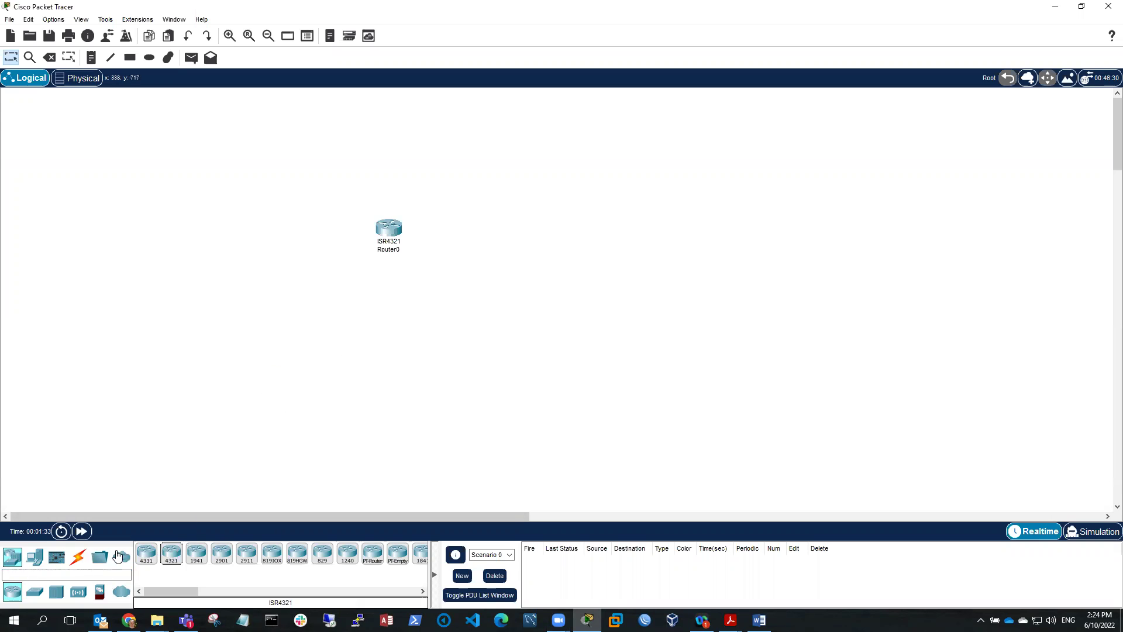
left_click(35, 592)
left_click(146, 553)
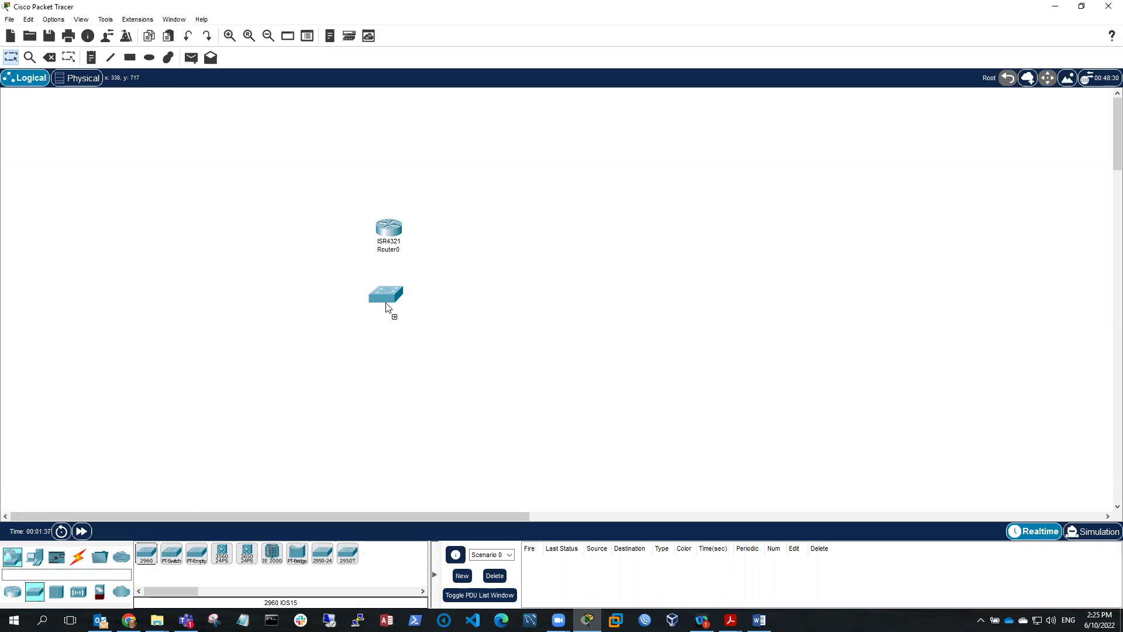
left_click(386, 307)
- Place a PC below the 2960 switch
left_click(35, 557)
left_click(147, 556)
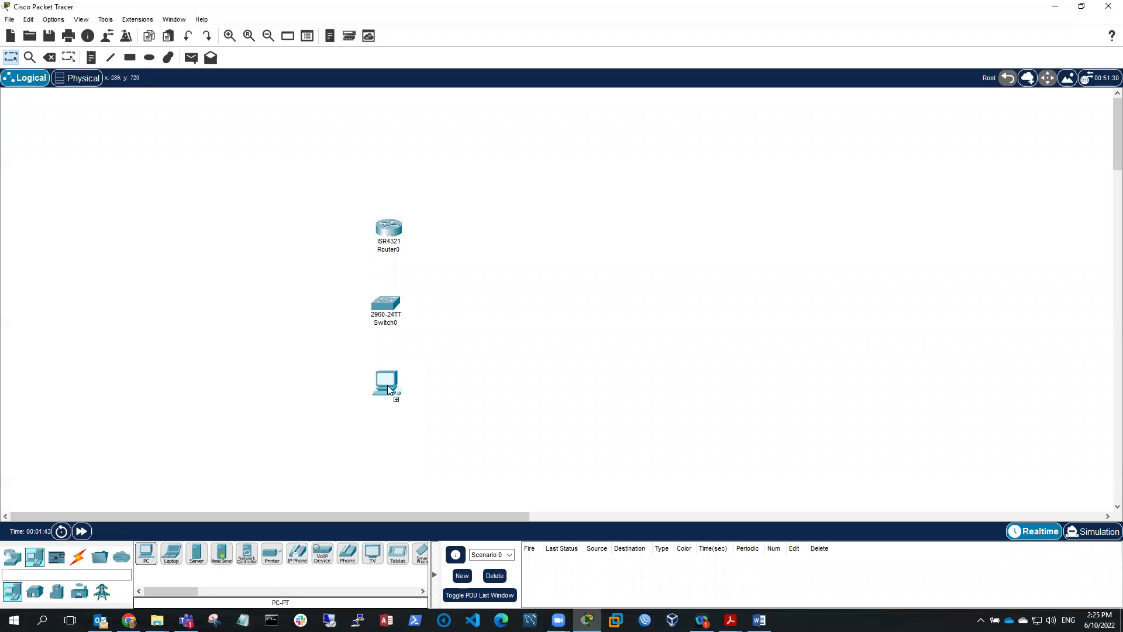
left_click(387, 385)
- Install a NIM-2T module in each of Router0's two empty slots and switch the router's power on
left_click(389, 230)
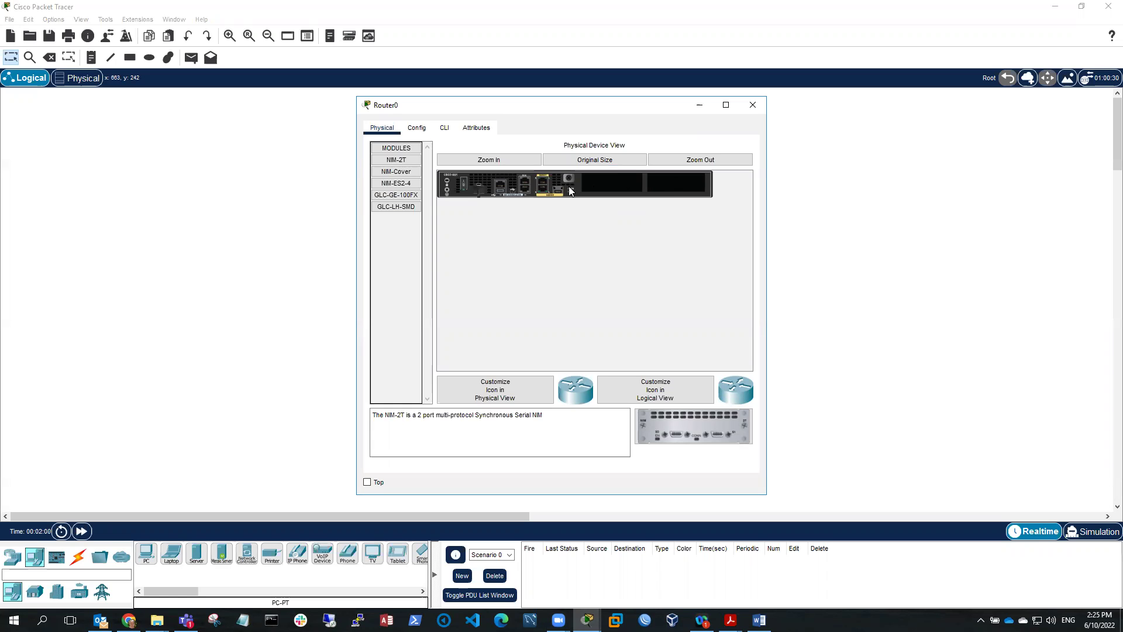
left_click(383, 161)
left_click_drag(397, 162, 614, 186)
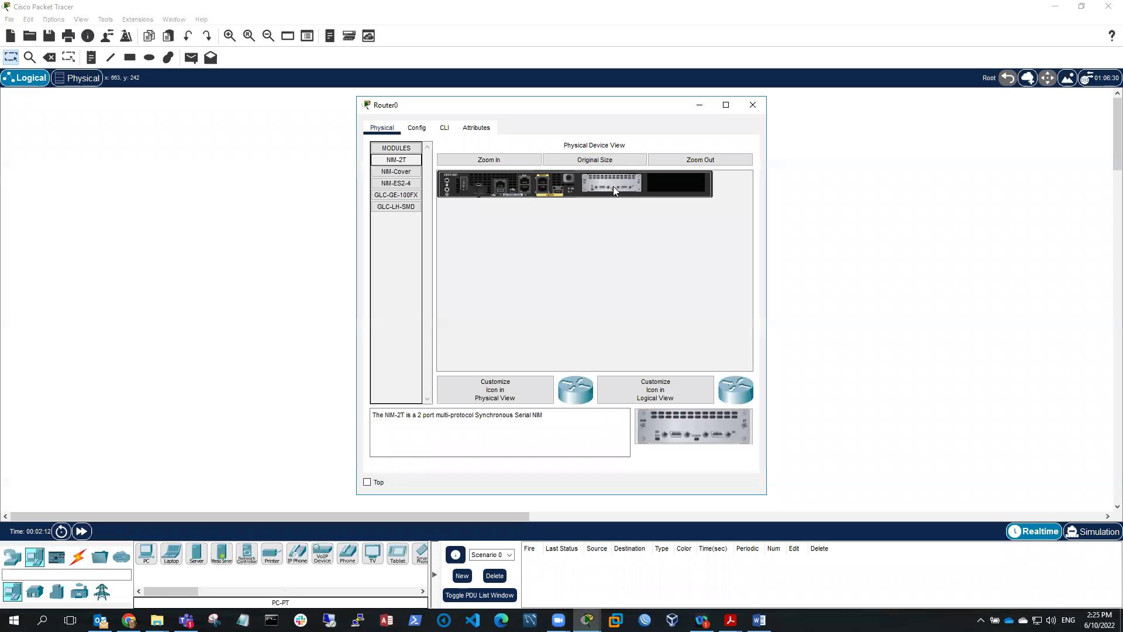
left_click_drag(401, 163, 672, 182)
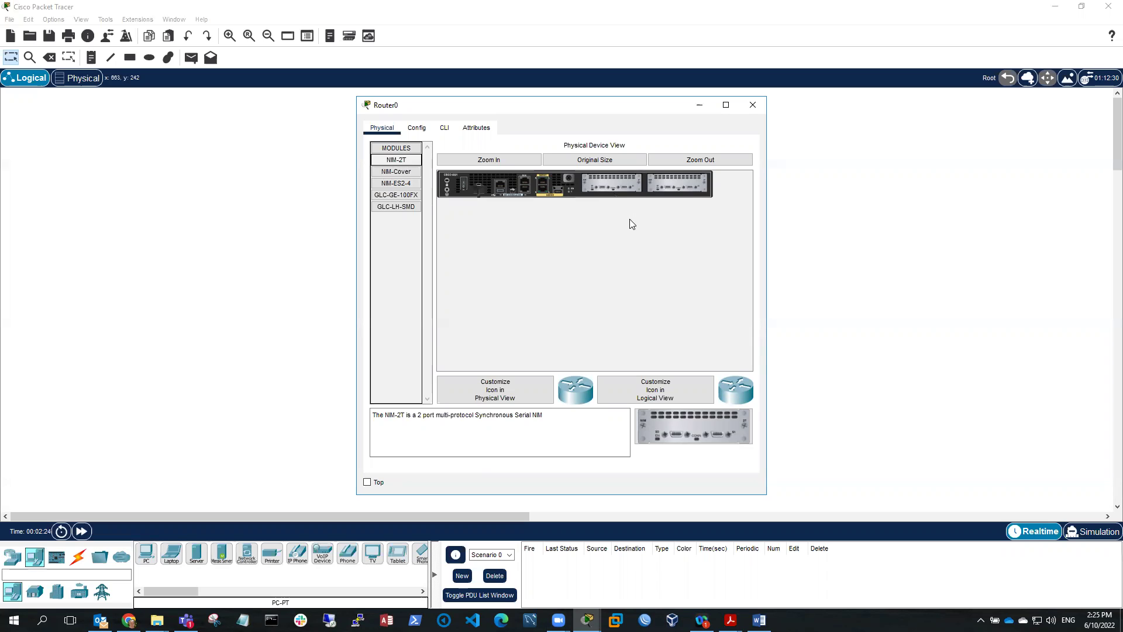
left_click(462, 185)
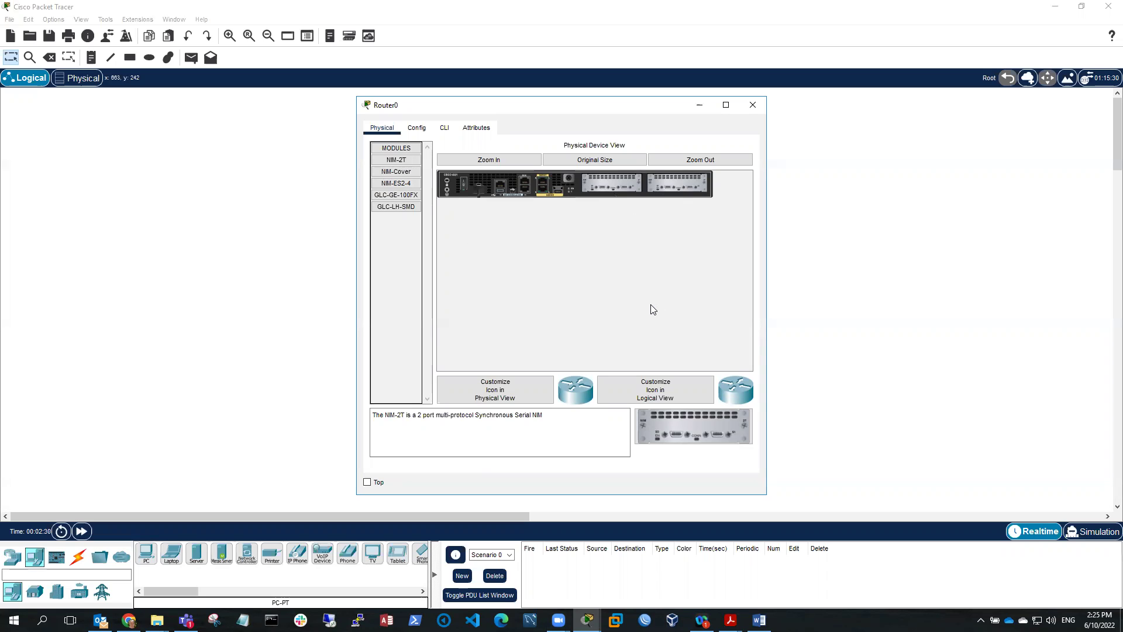
left_click(699, 110)
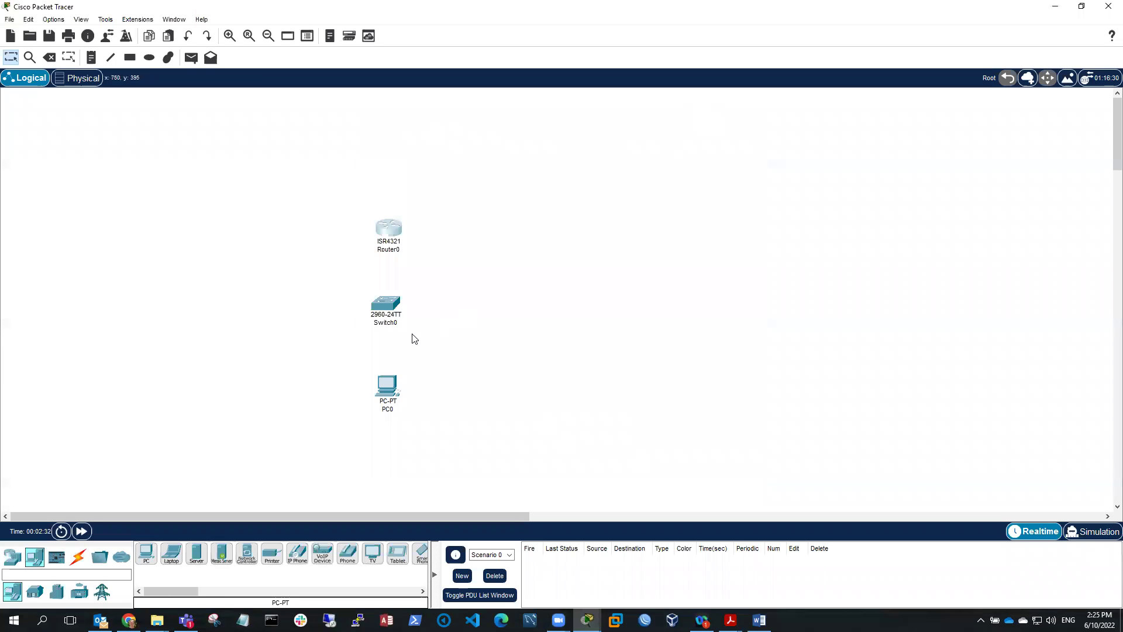
- Inspect the physical device view of Switch0
left_click(384, 306)
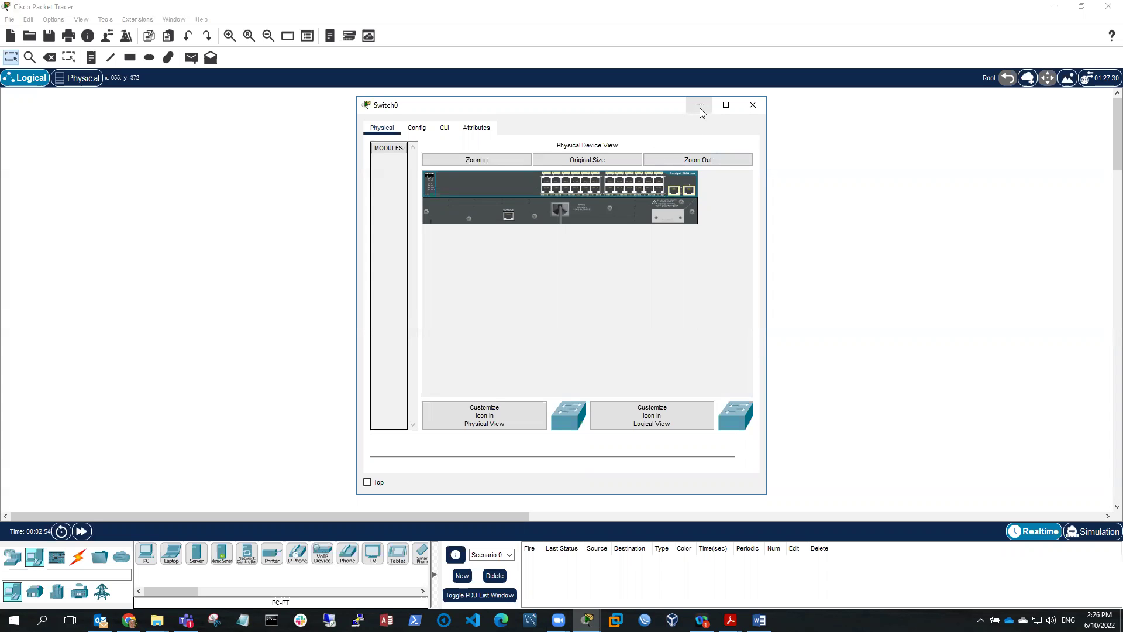
left_click_drag(640, 111, 892, 105)
- Connect Switch0's GigabitEthernet0/1 to Router0's GigabitEthernet0/0/0 with a copper straight-through cable, and move Router0 farther above the switch
left_click(78, 557)
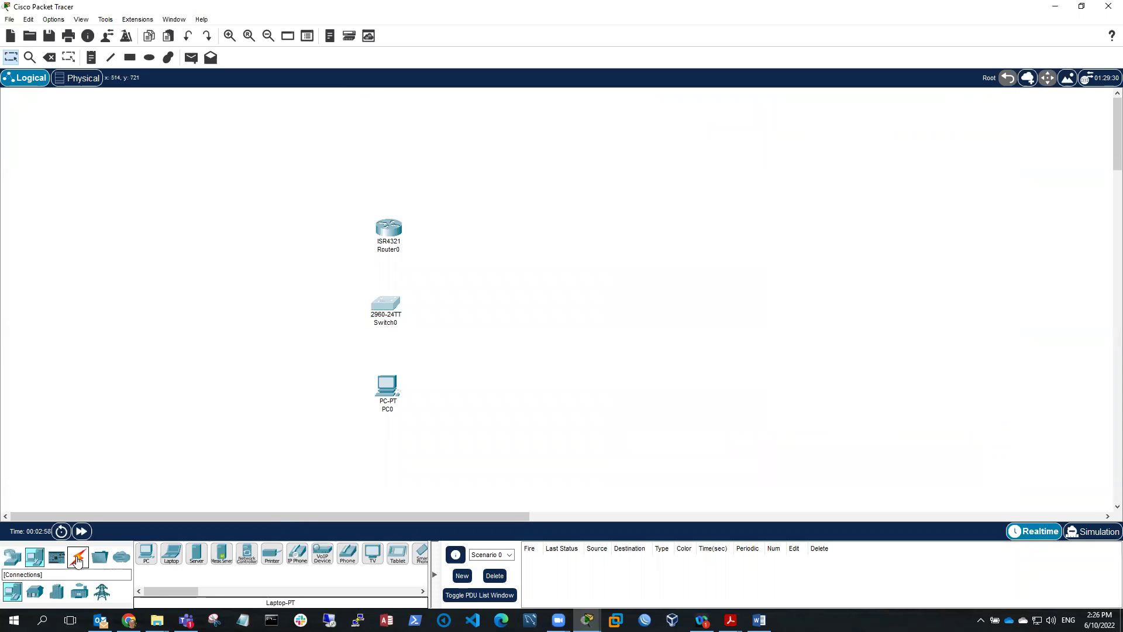
left_click(196, 555)
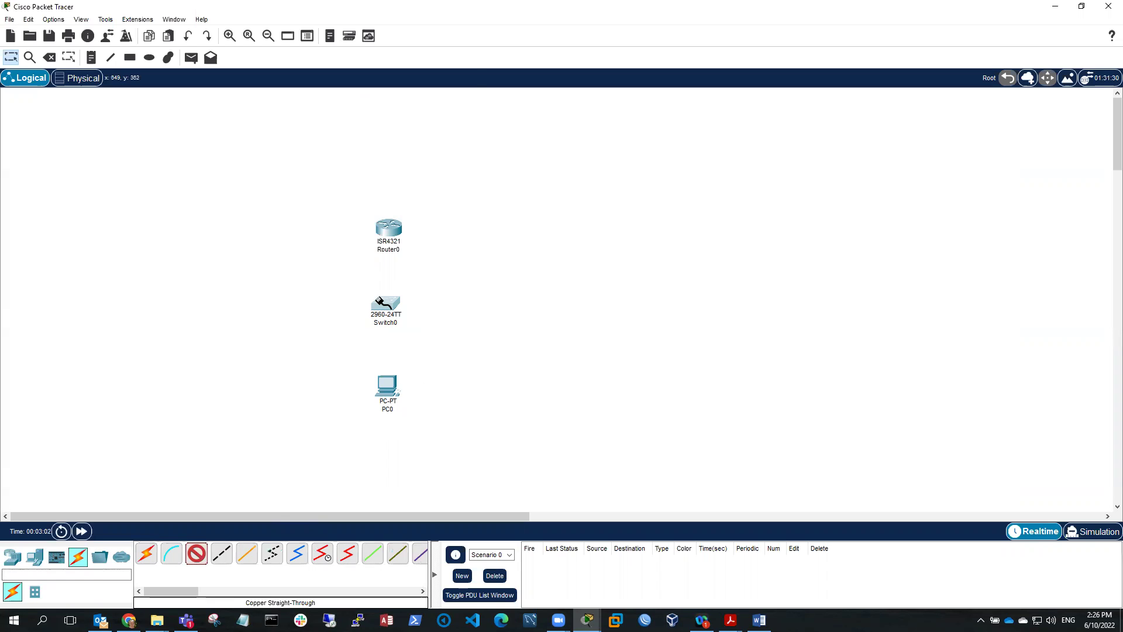
left_click(385, 303)
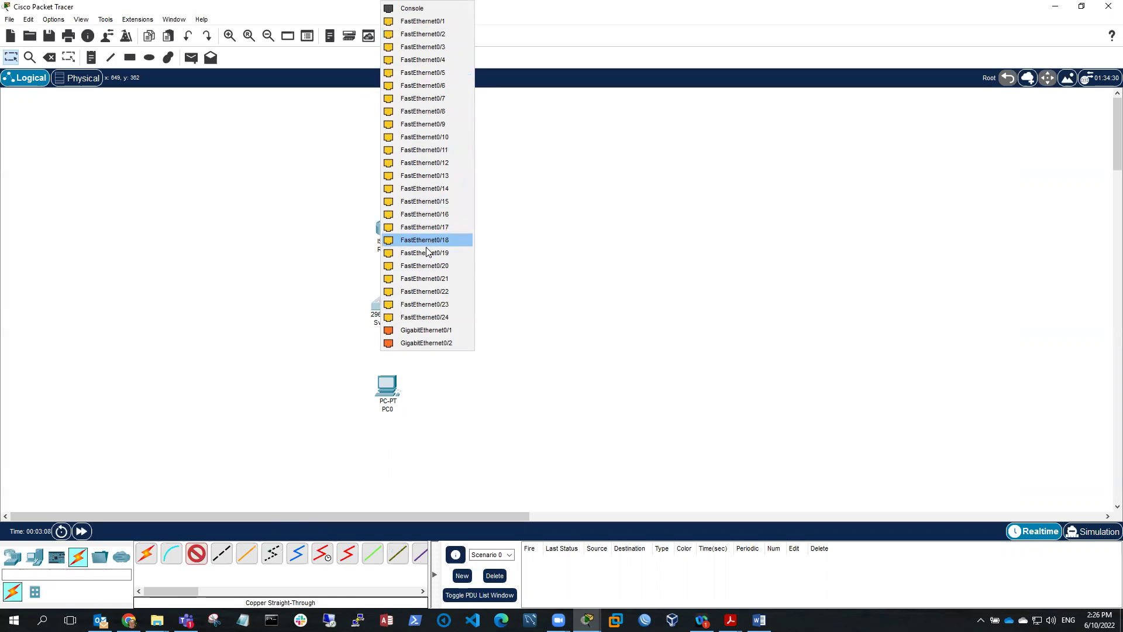
left_click(426, 331)
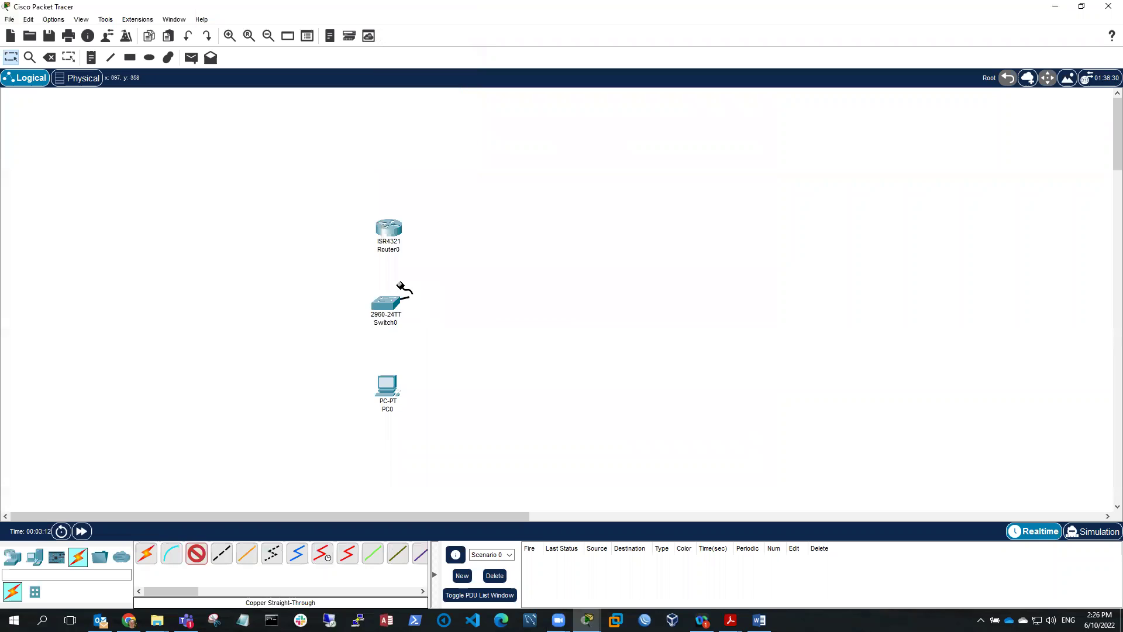
left_click(391, 228)
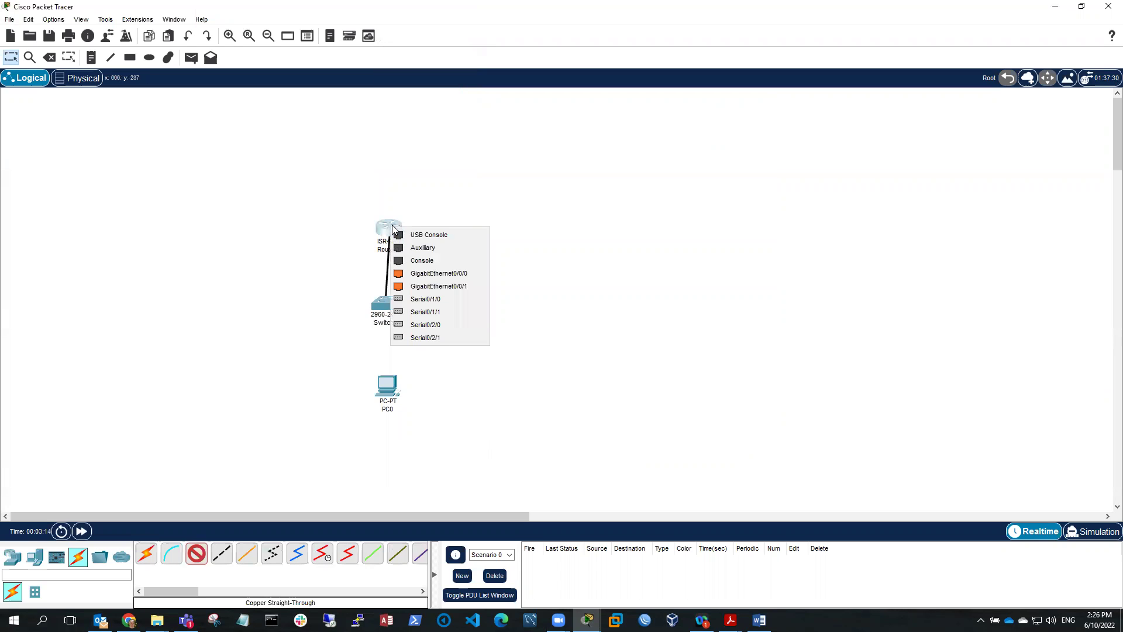
left_click(455, 273)
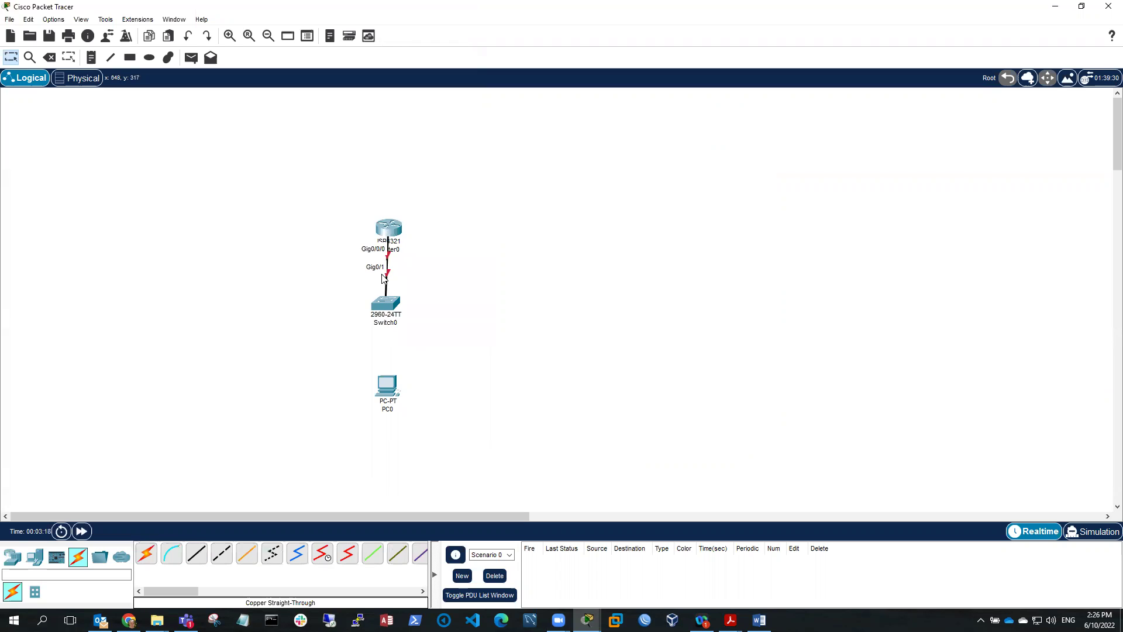
left_click_drag(386, 234, 383, 192)
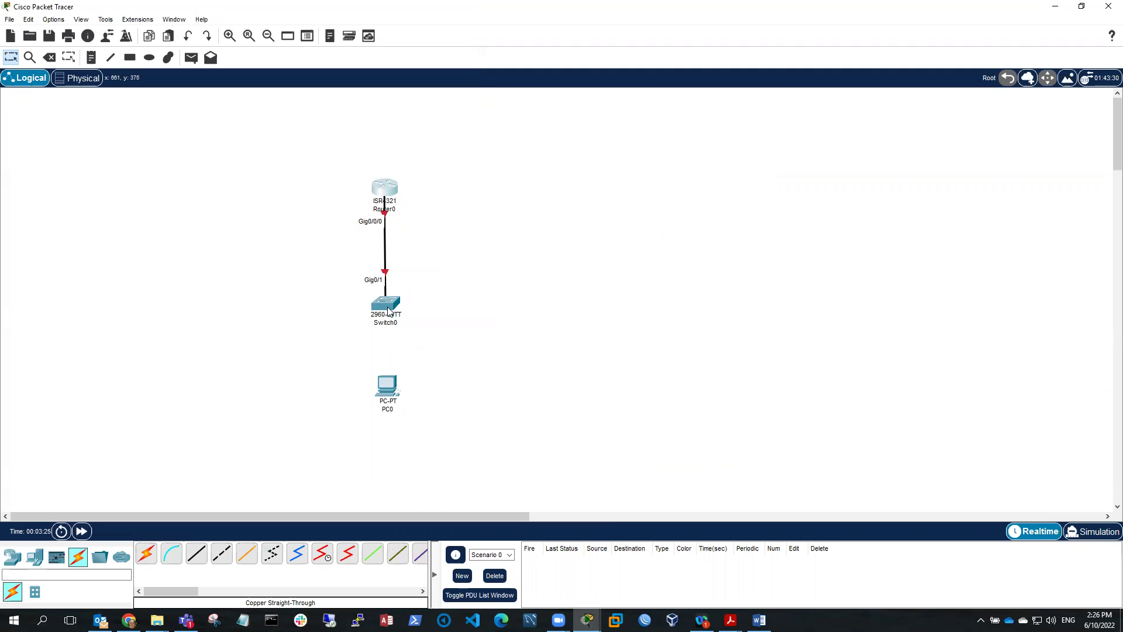
- Connect PC0's FastEthernet0 to Switch0's FastEthernet0/1 with a copper straight-through cable
mouse_move(388, 310)
left_click(197, 553)
left_click(393, 388)
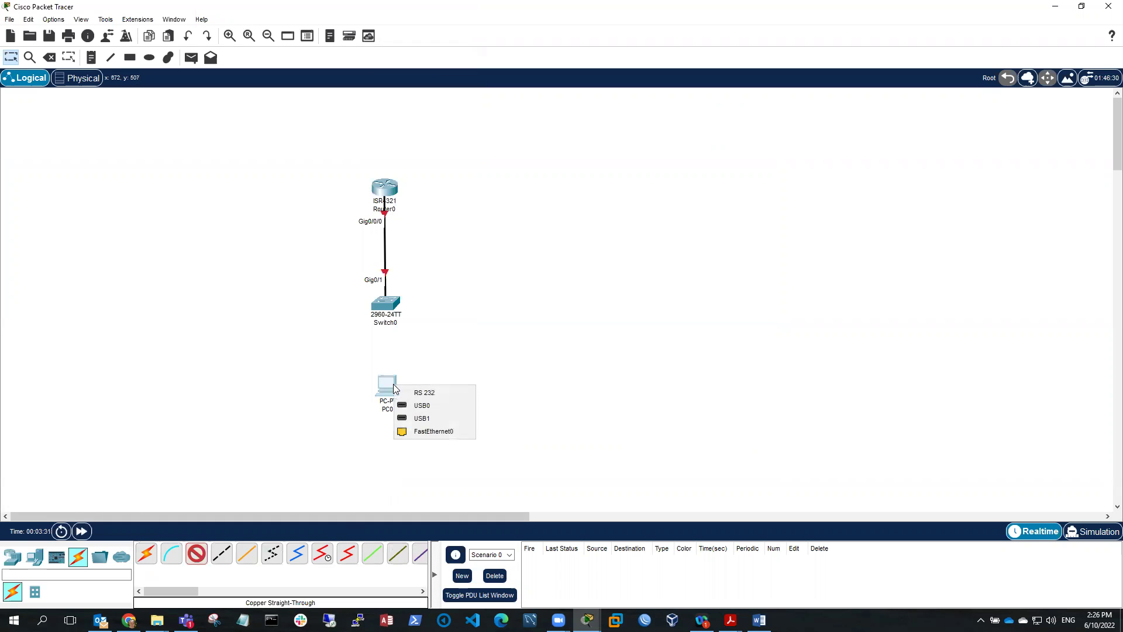
left_click(434, 431)
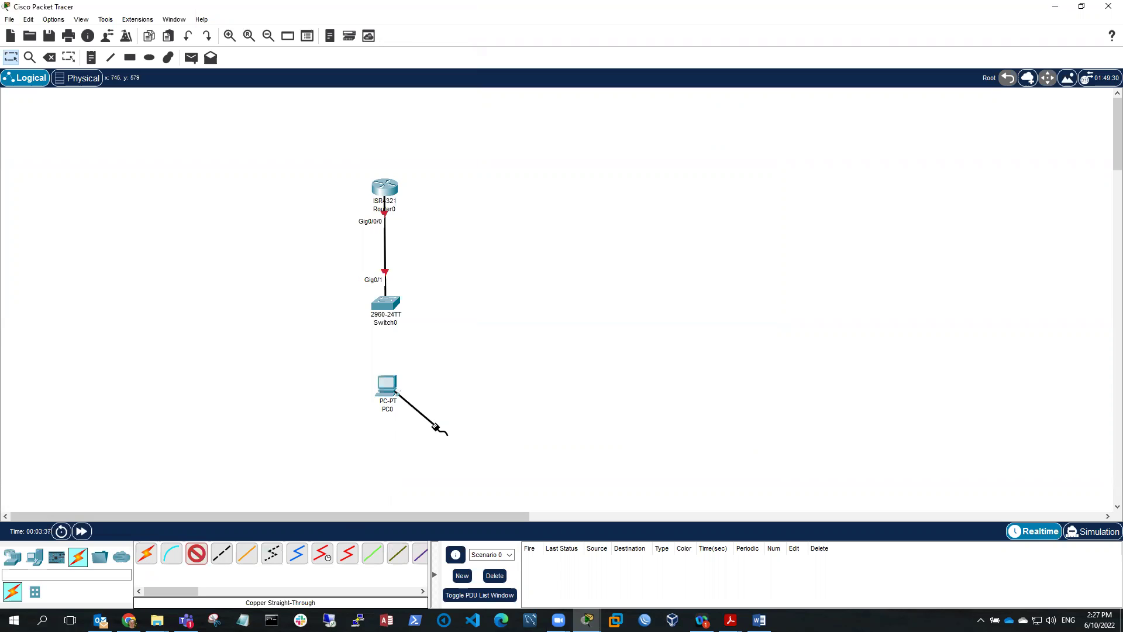
left_click(386, 308)
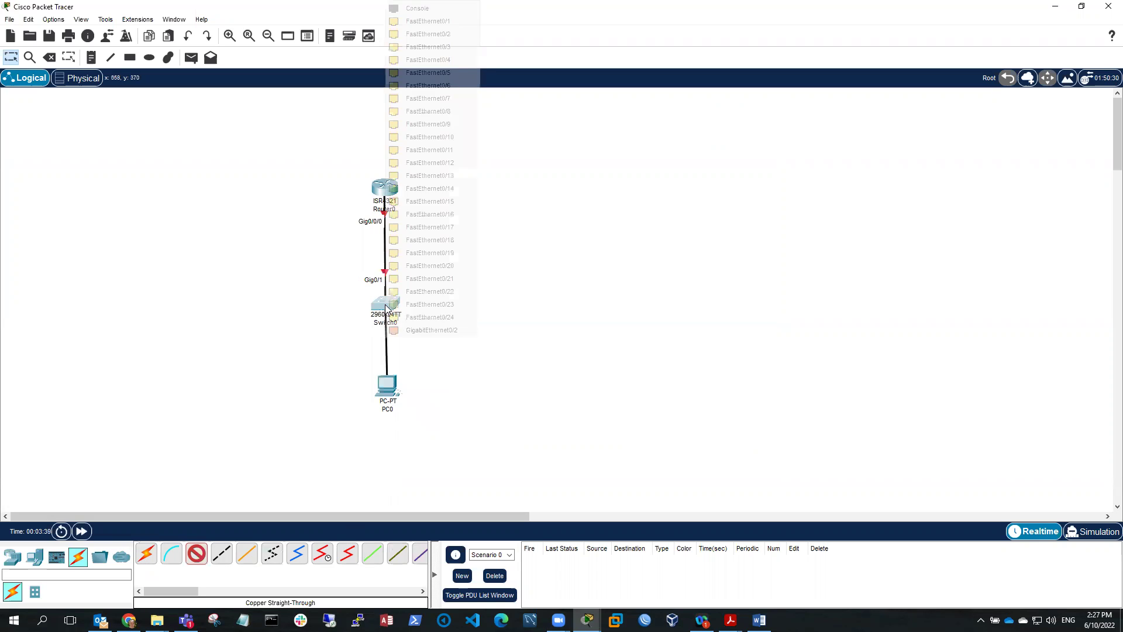
left_click(443, 23)
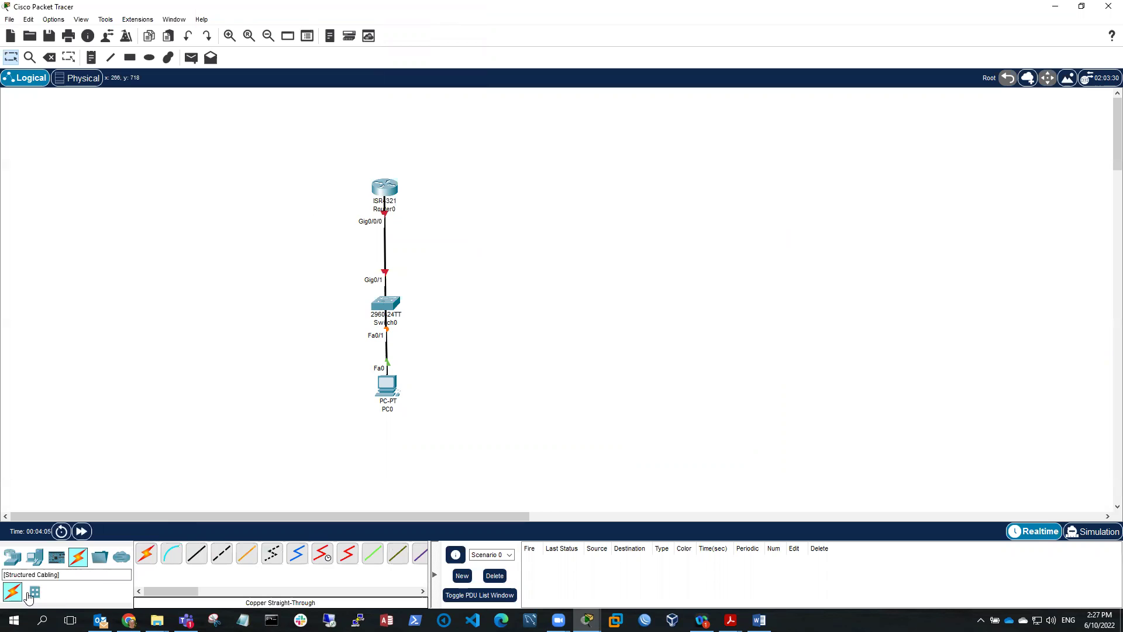
left_click(12, 557)
left_click_drag(146, 553, 559, 199)
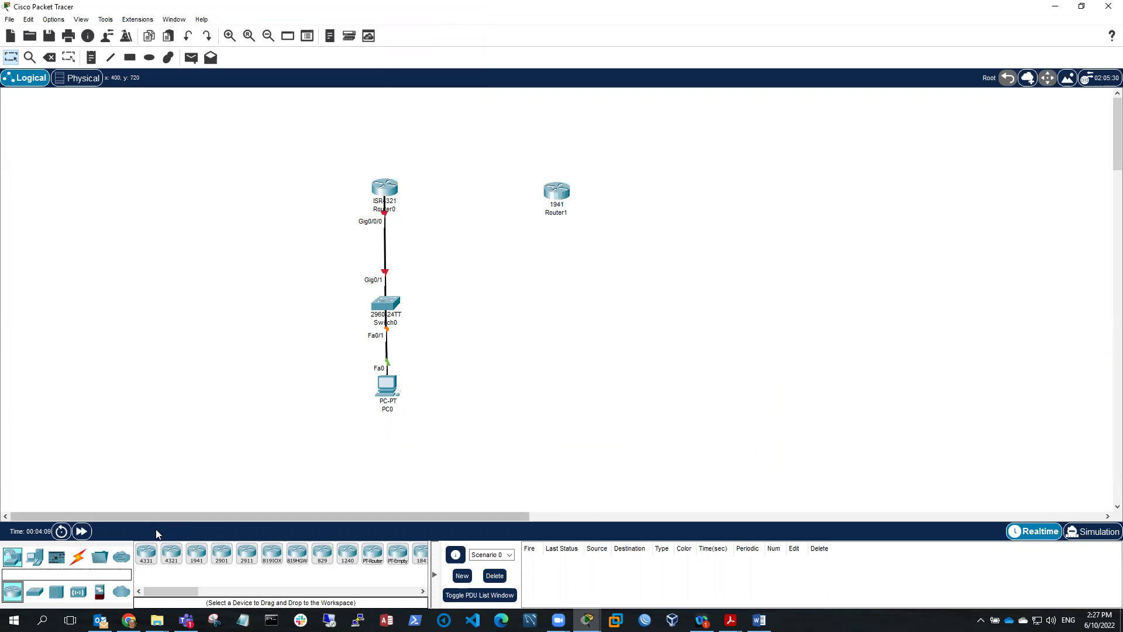
left_click(550, 197)
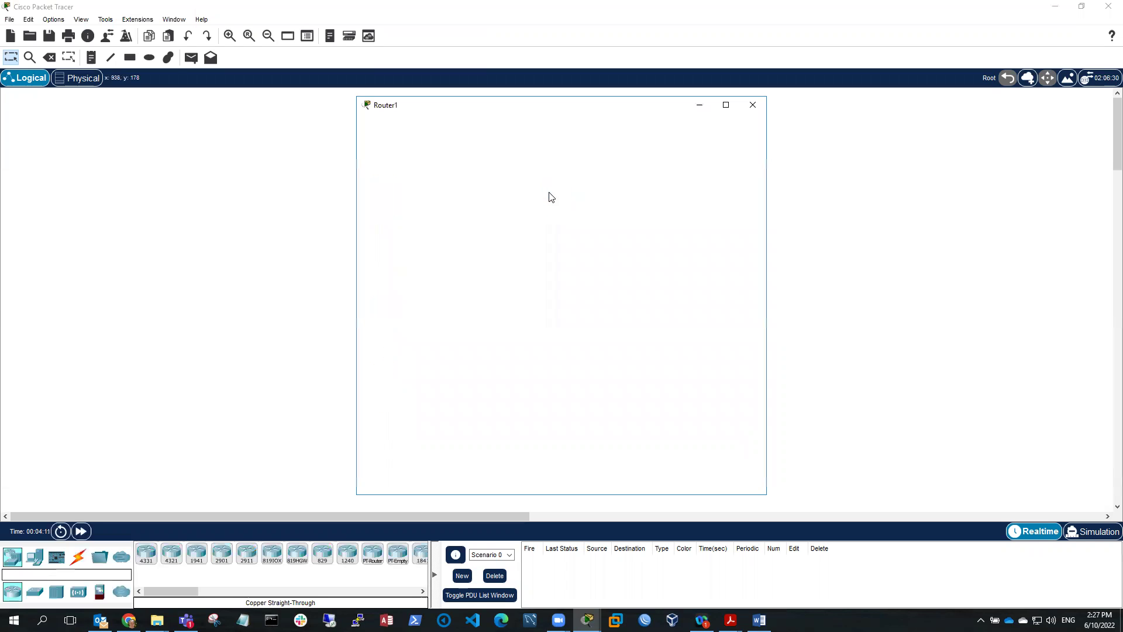
left_click(753, 104)
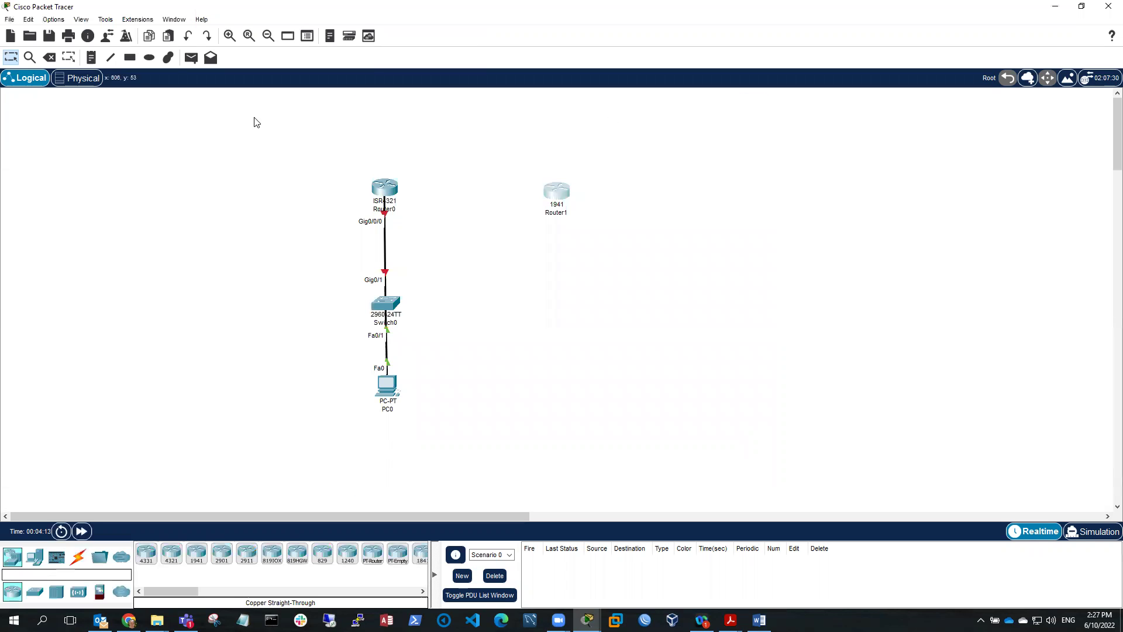
left_click(49, 56)
left_click(557, 191)
left_click(552, 324)
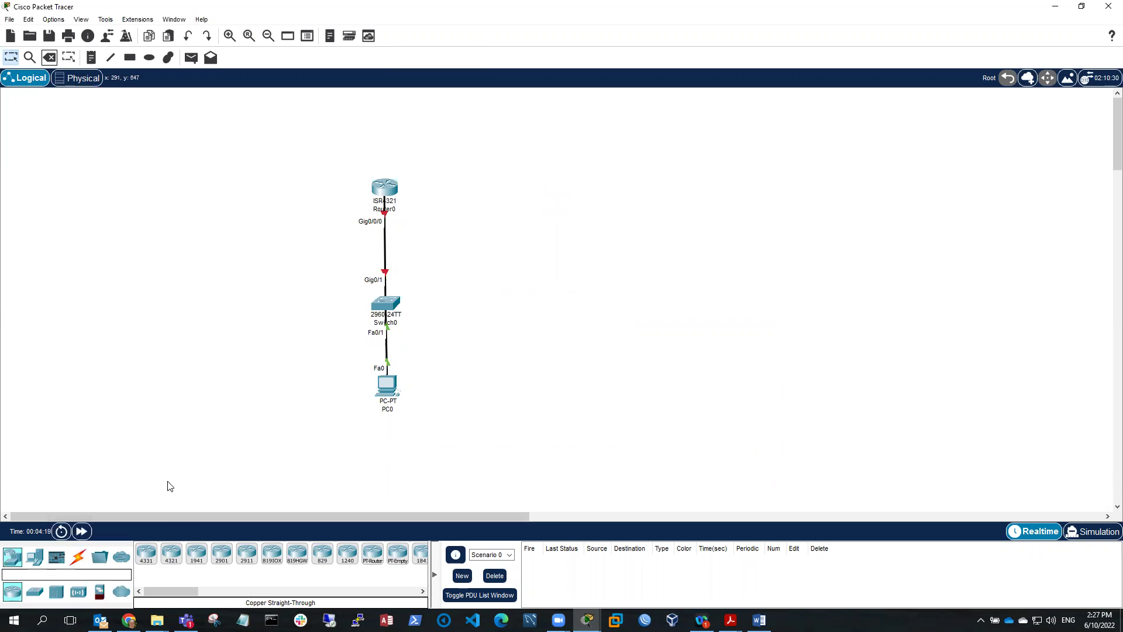
- Place a second 4321 router to the right of Router0 and a second 2960 switch below it
left_click_drag(172, 553, 540, 192)
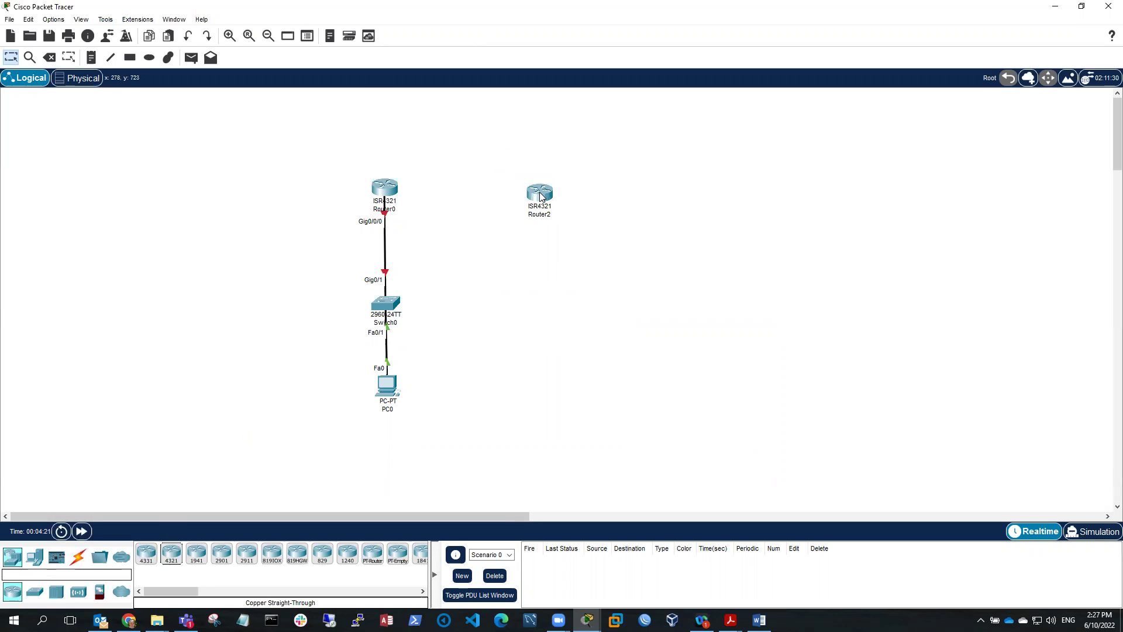
left_click(34, 593)
left_click_drag(147, 553, 541, 308)
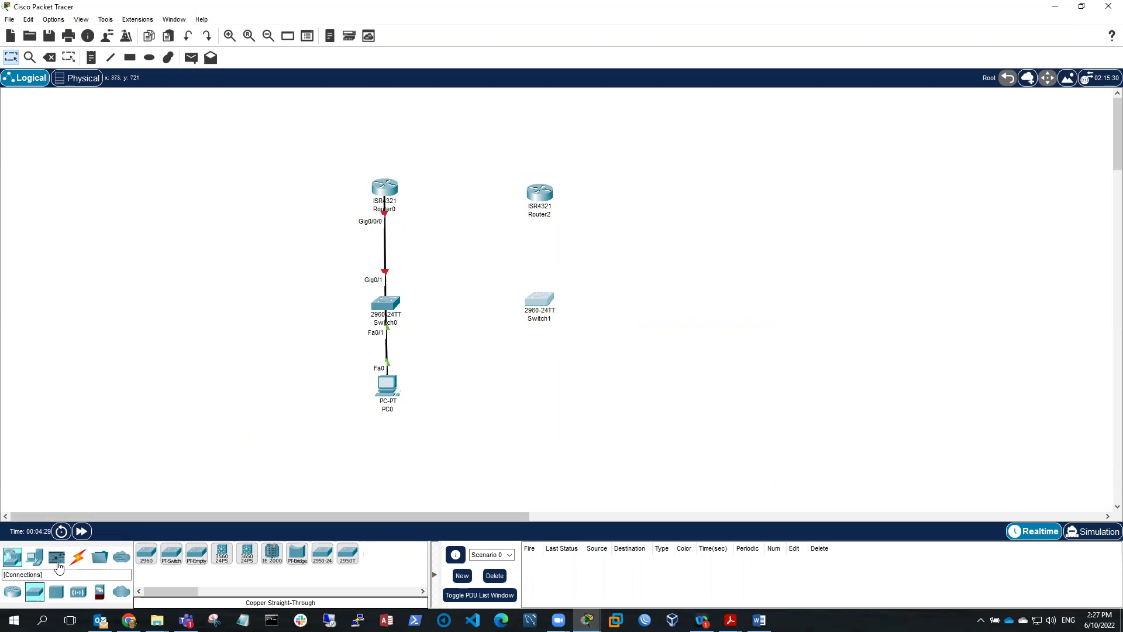
- Place a second PC below Switch1
left_click(35, 556)
left_click_drag(146, 555, 397, 444)
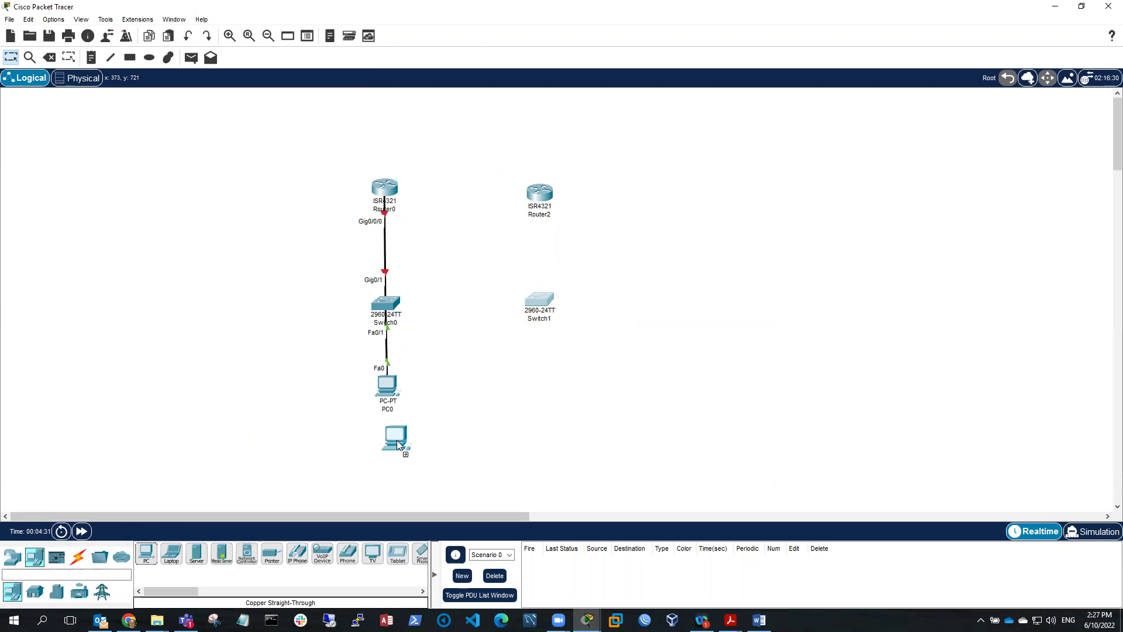
left_click_drag(536, 394, 539, 394)
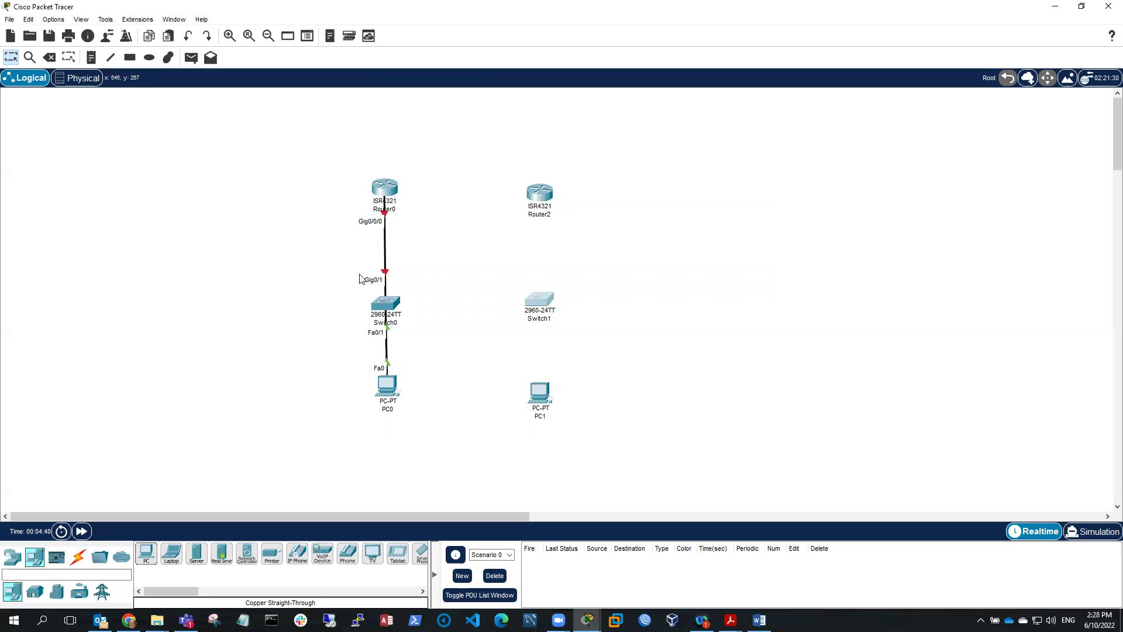
- Connect PC1's FastEthernet0 to Switch1's FastEthernet0/1 with a copper straight-through cable
left_click(79, 563)
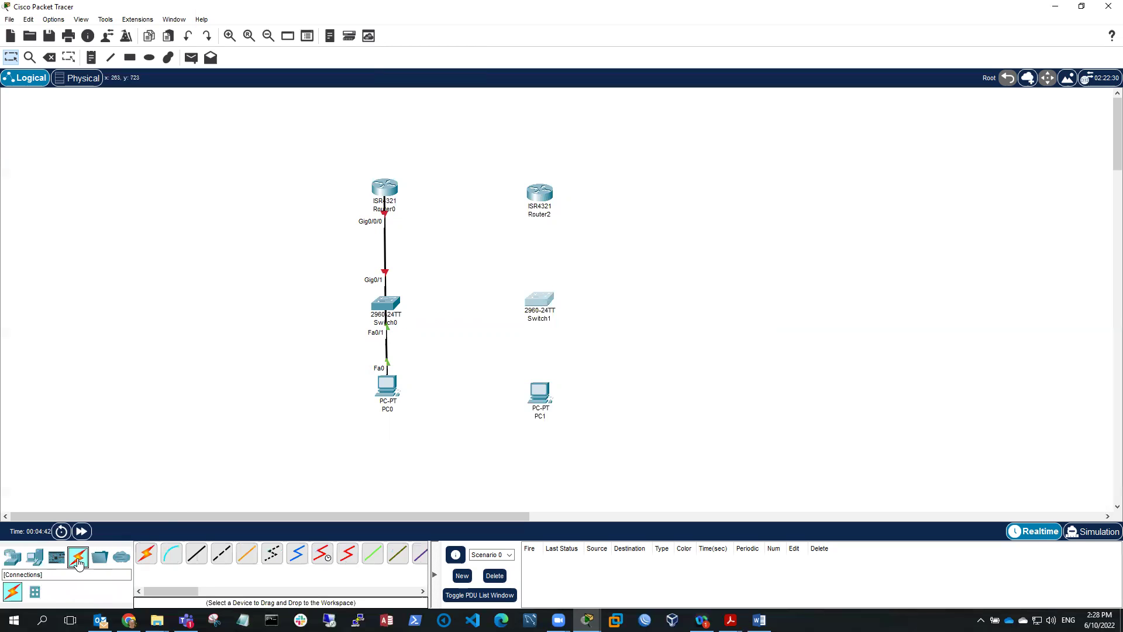
left_click(539, 393)
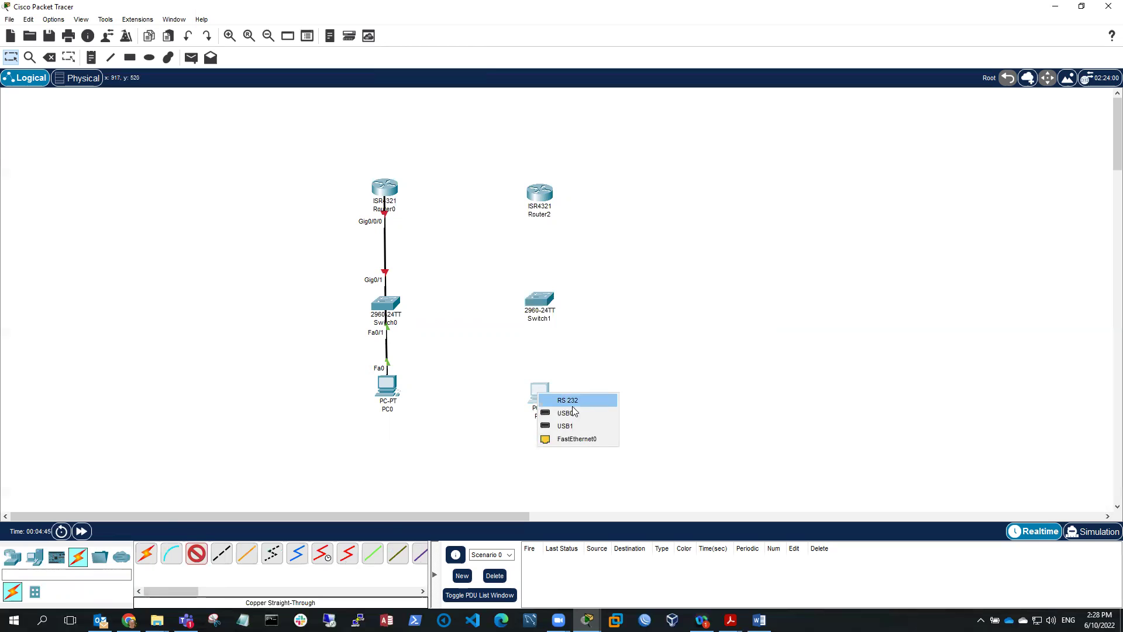
left_click(579, 442)
left_click(541, 303)
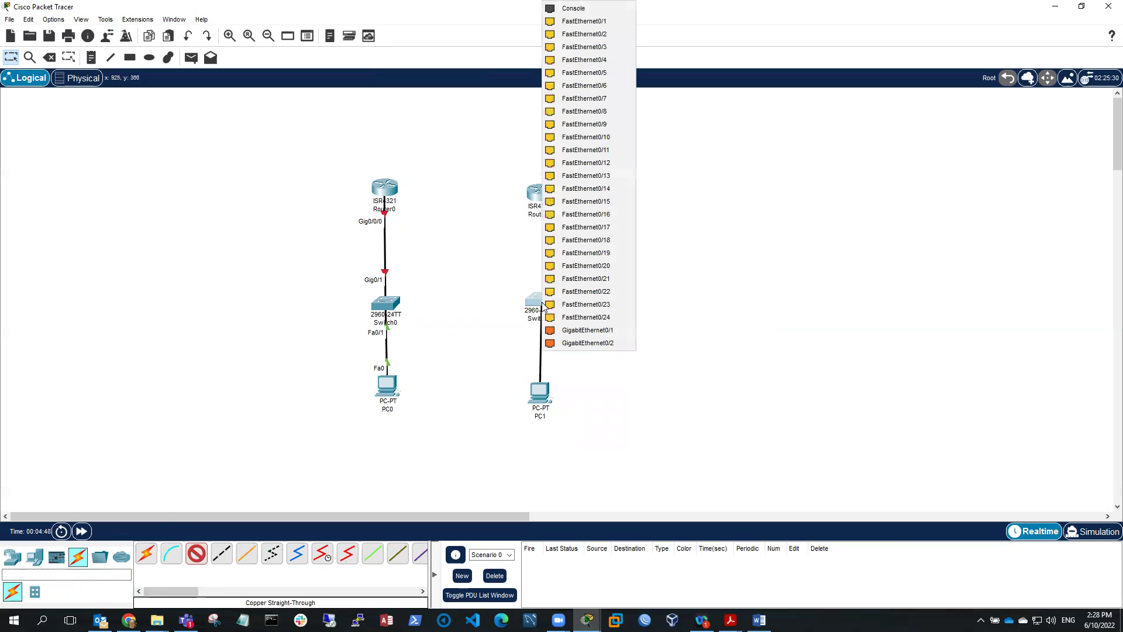
left_click(591, 23)
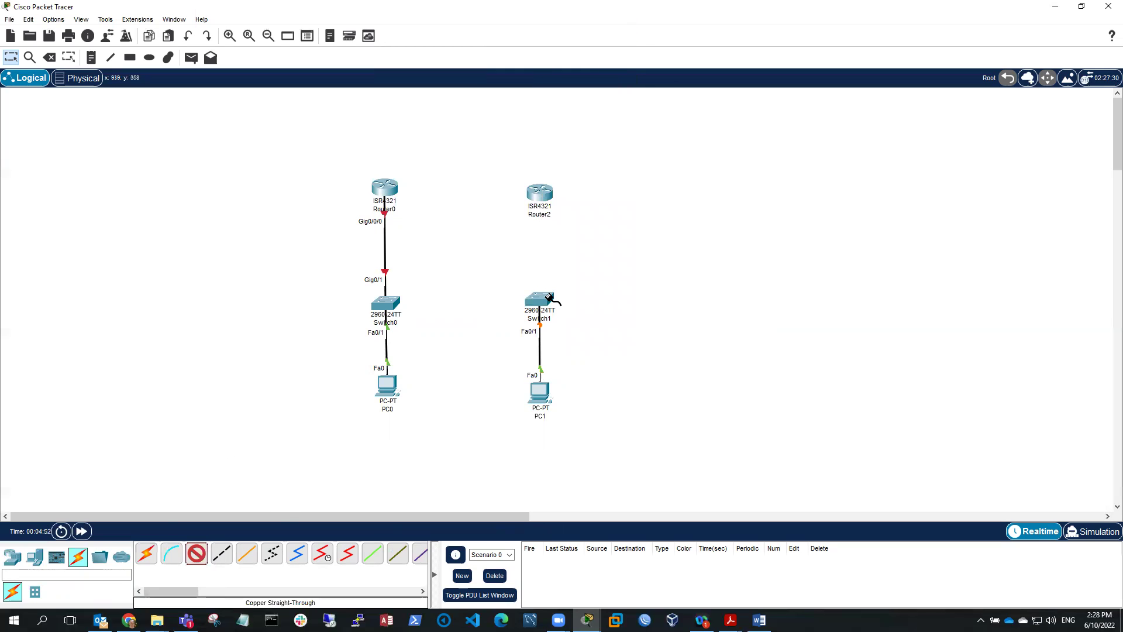
- Connect Switch1's GigabitEthernet0/1 to Router2's GigabitEthernet0/0/0 with a copper straight-through cable
left_click(547, 299)
left_click(604, 322)
left_click(539, 194)
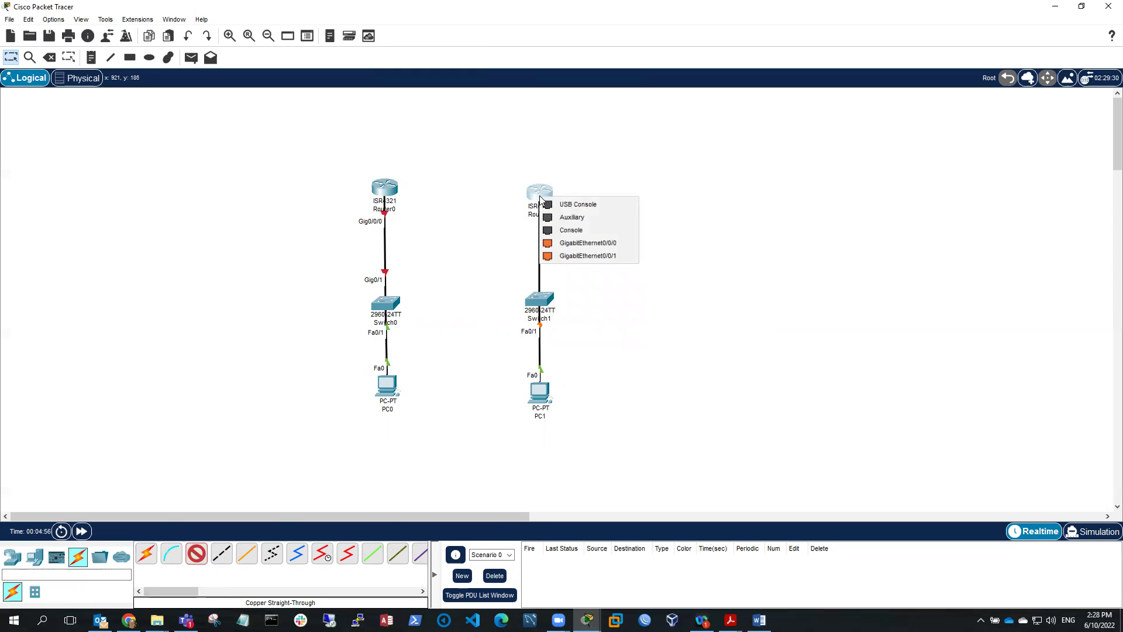
left_click(580, 243)
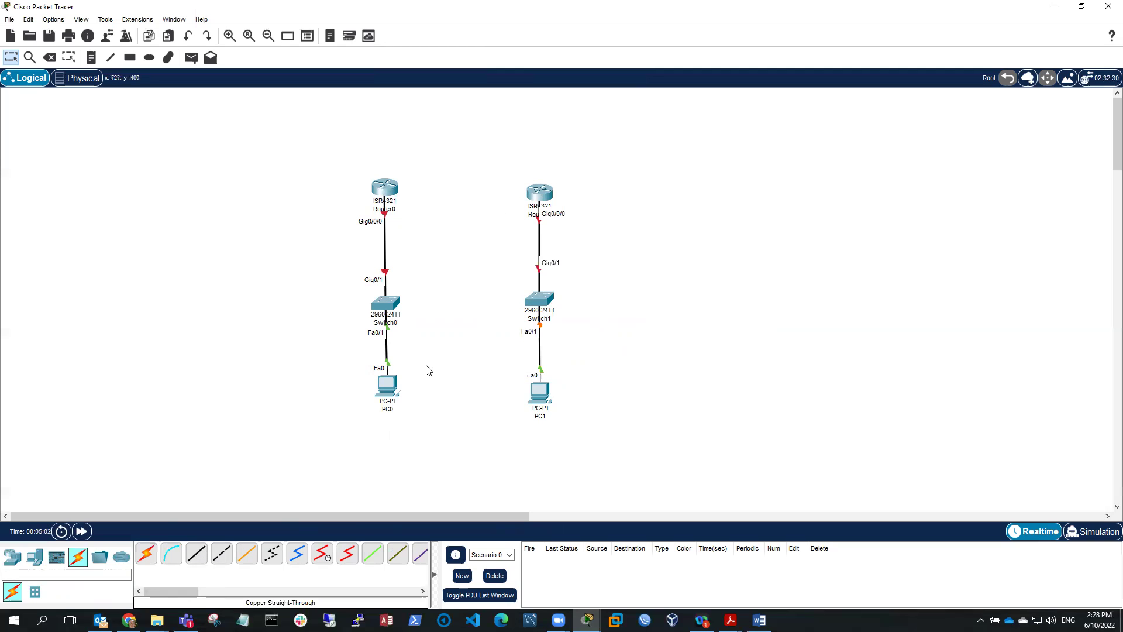
- Connect Router0's GigabitEthernet0/0/1 to the second router's GigabitEthernet0/0/1 with a copper straight-through cable
left_click(196, 560)
left_click(393, 189)
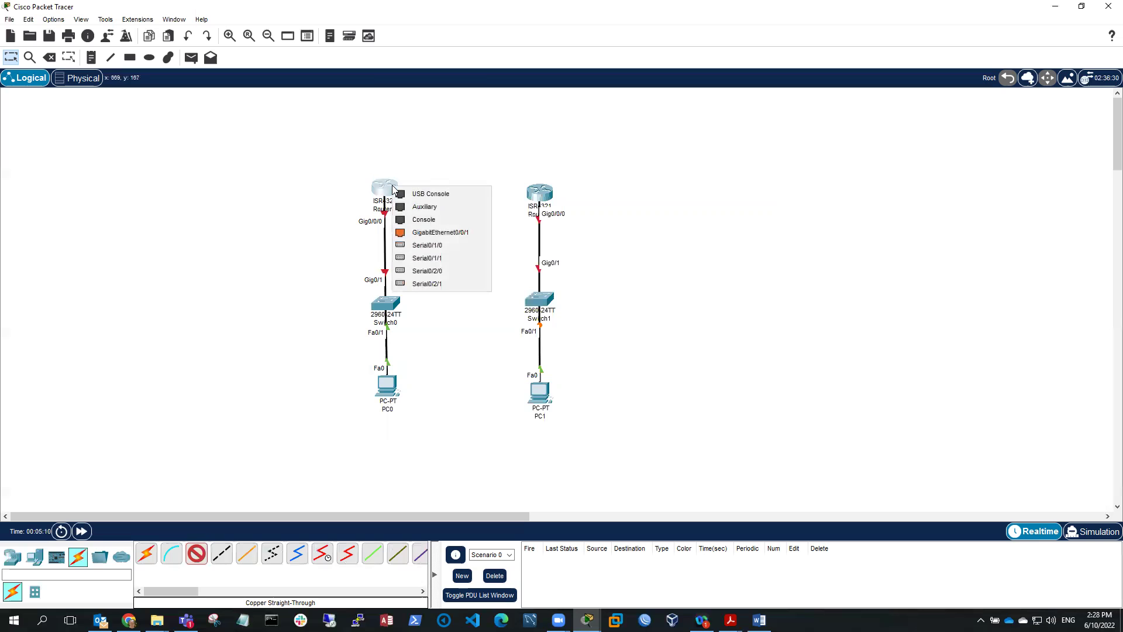
left_click(436, 232)
left_click(540, 195)
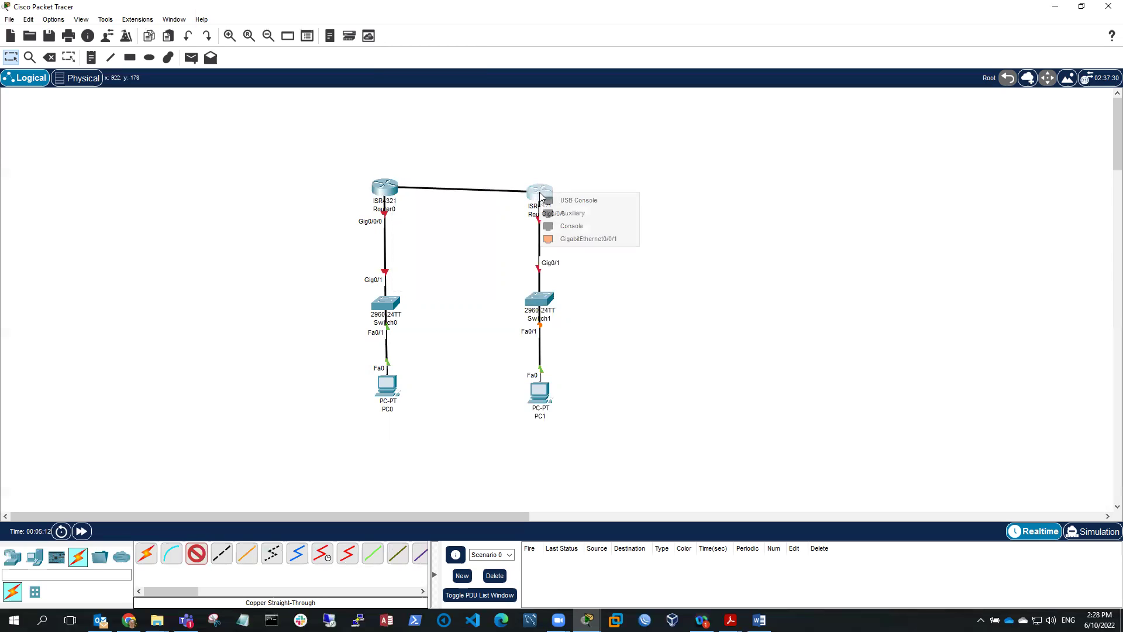
left_click(588, 239)
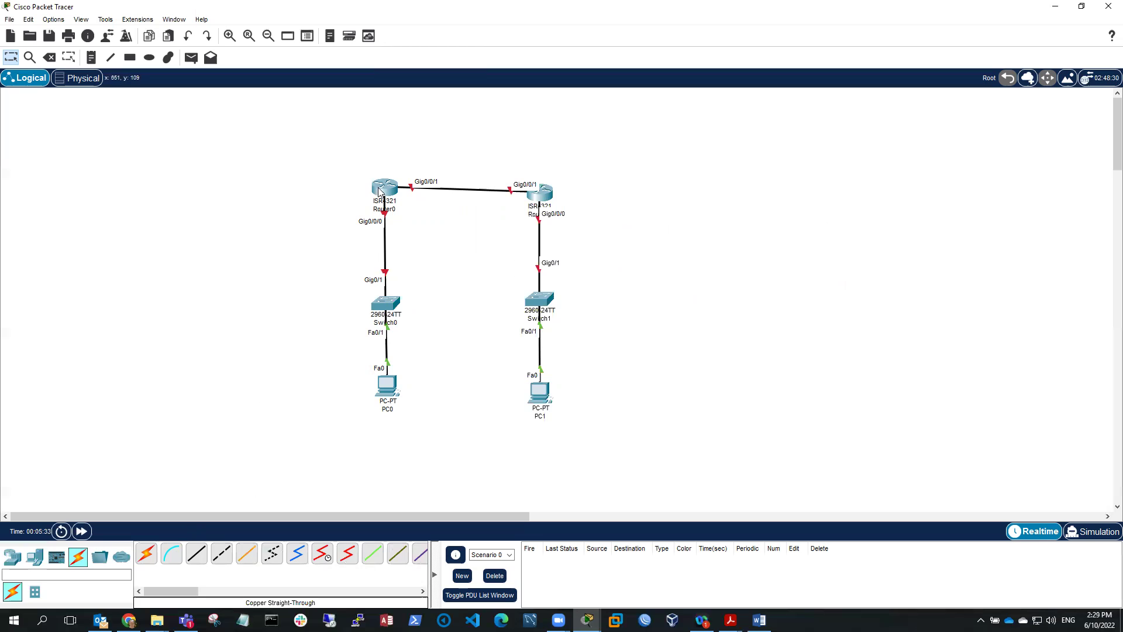
- Connect PC0's RS 232 port to Router0's Console port with a console cable
left_click(171, 553)
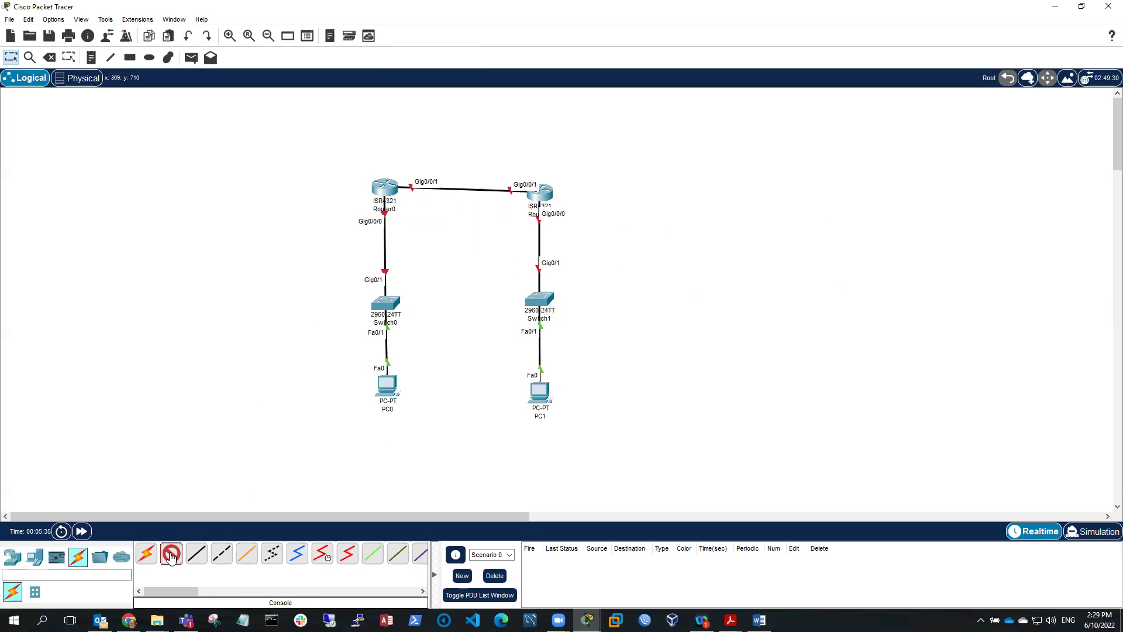
left_click(391, 384)
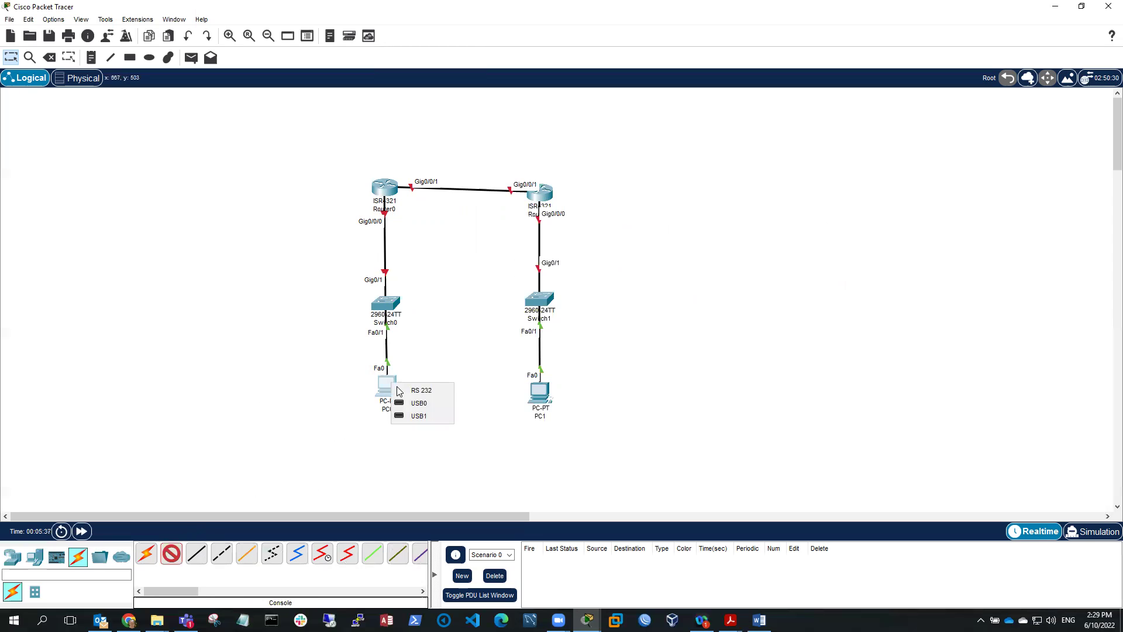
left_click(422, 393)
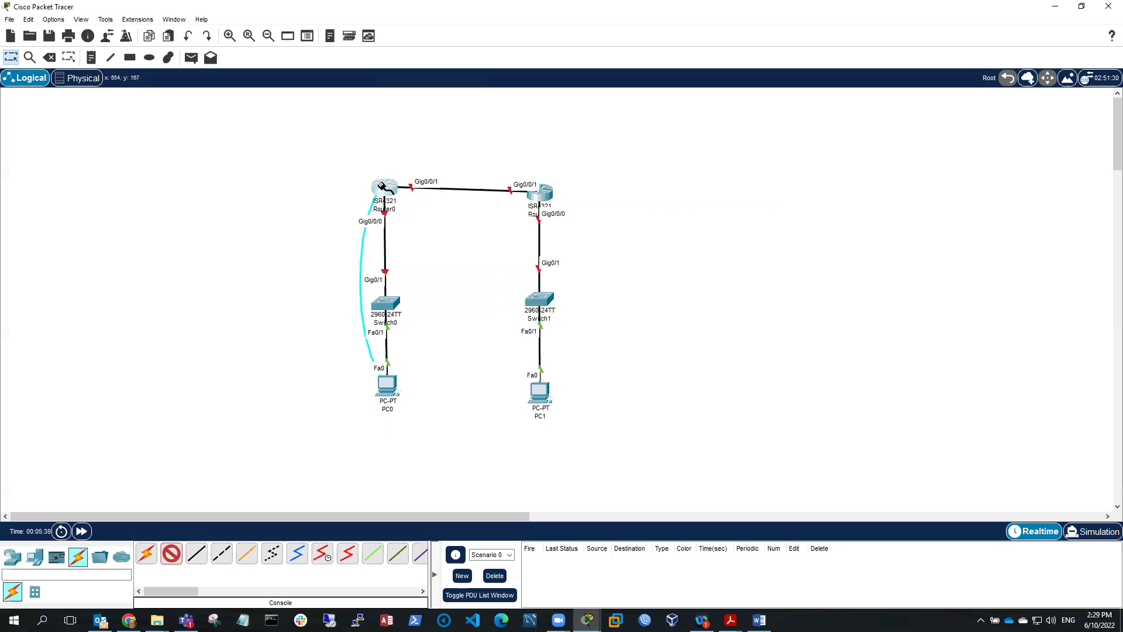
left_click(383, 188)
left_click(414, 220)
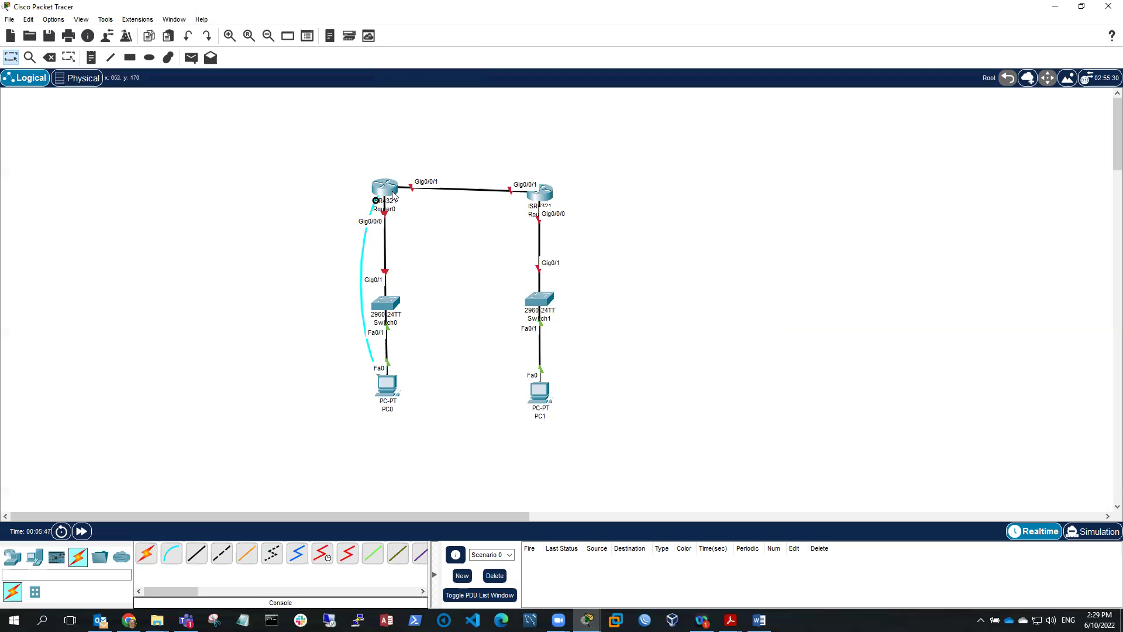
- Connect PC1's RS 232 port to the second router's Console port with a console cable
mouse_move(380, 190)
left_click(171, 553)
left_click(543, 391)
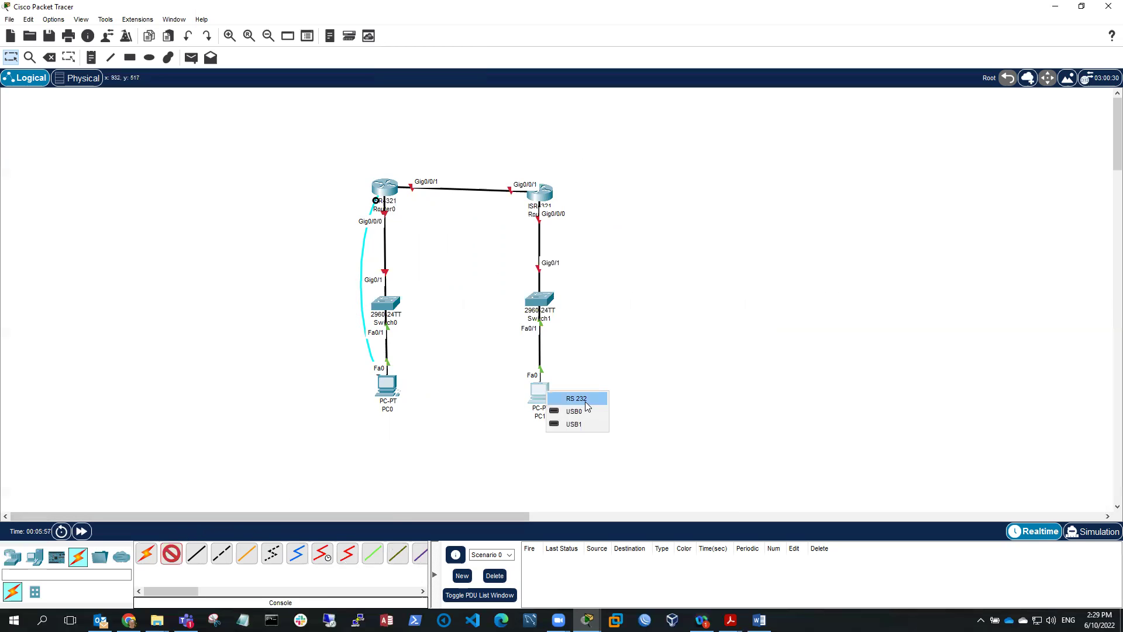
left_click(571, 397)
left_click(540, 193)
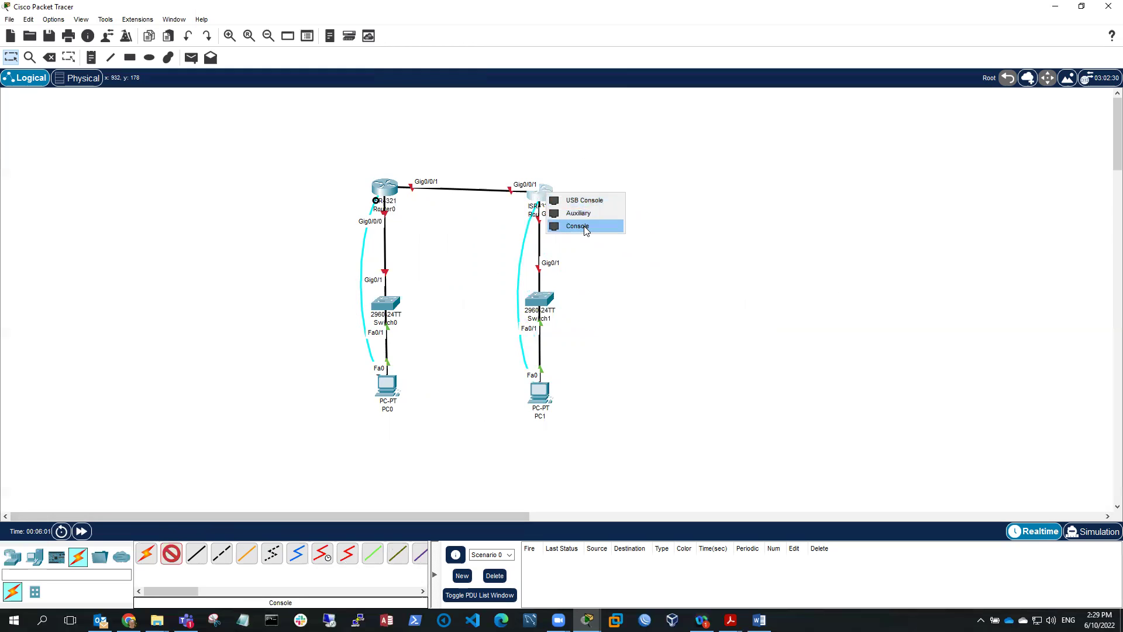
left_click(586, 228)
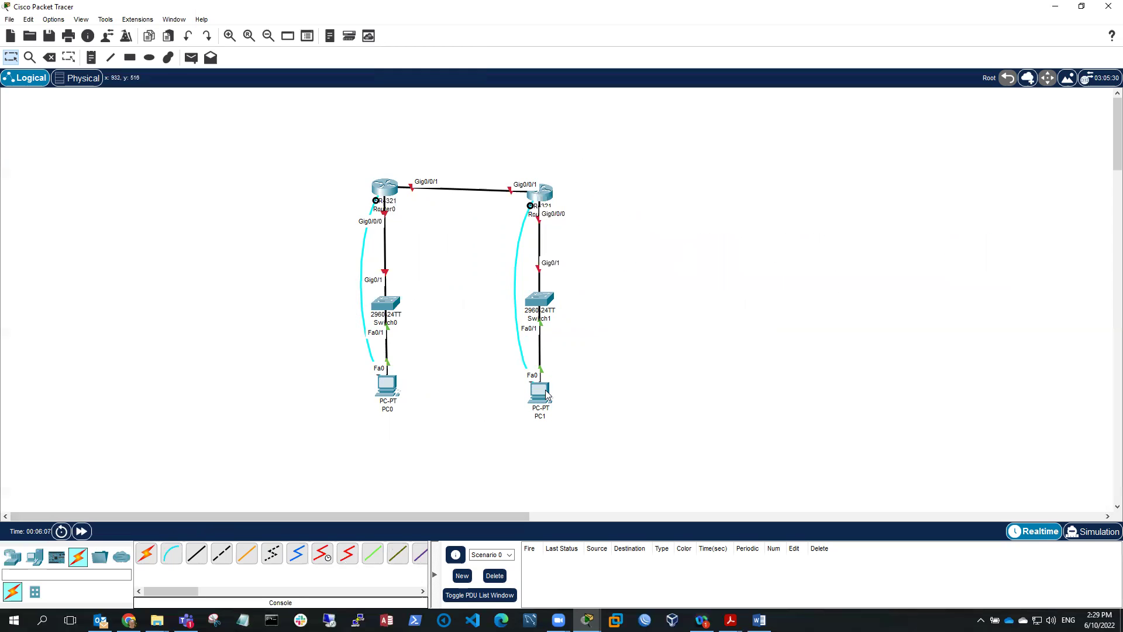
- Set PC0's static IPv4 address to 192.168.1.10 with subnet mask 255.255.255.0
mouse_move(542, 396)
left_click(385, 392)
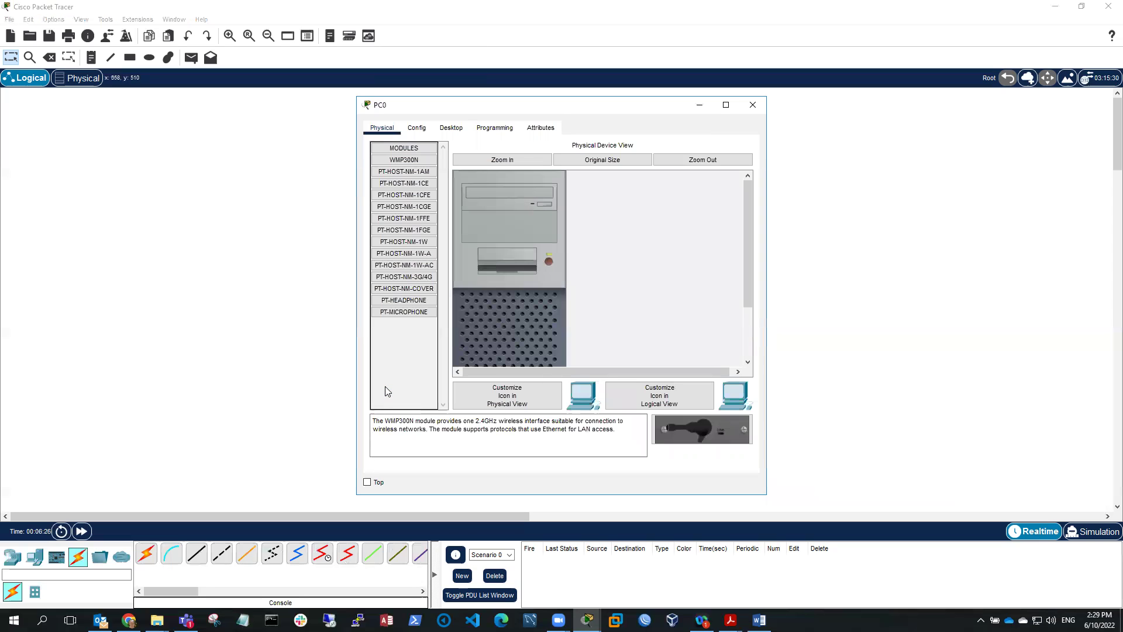
left_click(455, 128)
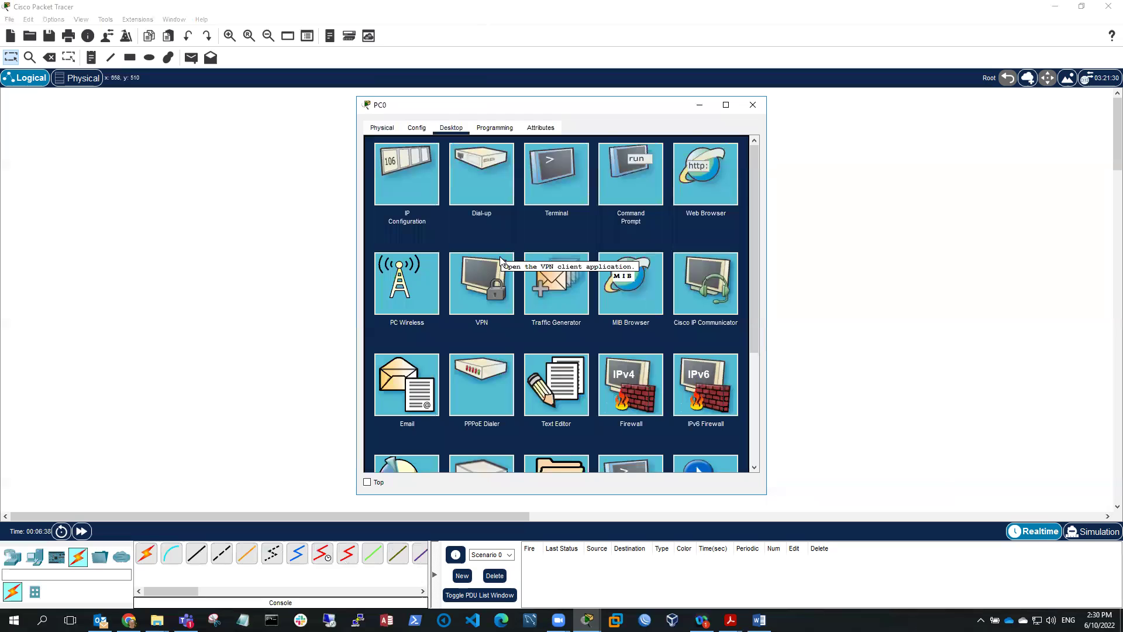
left_click(411, 188)
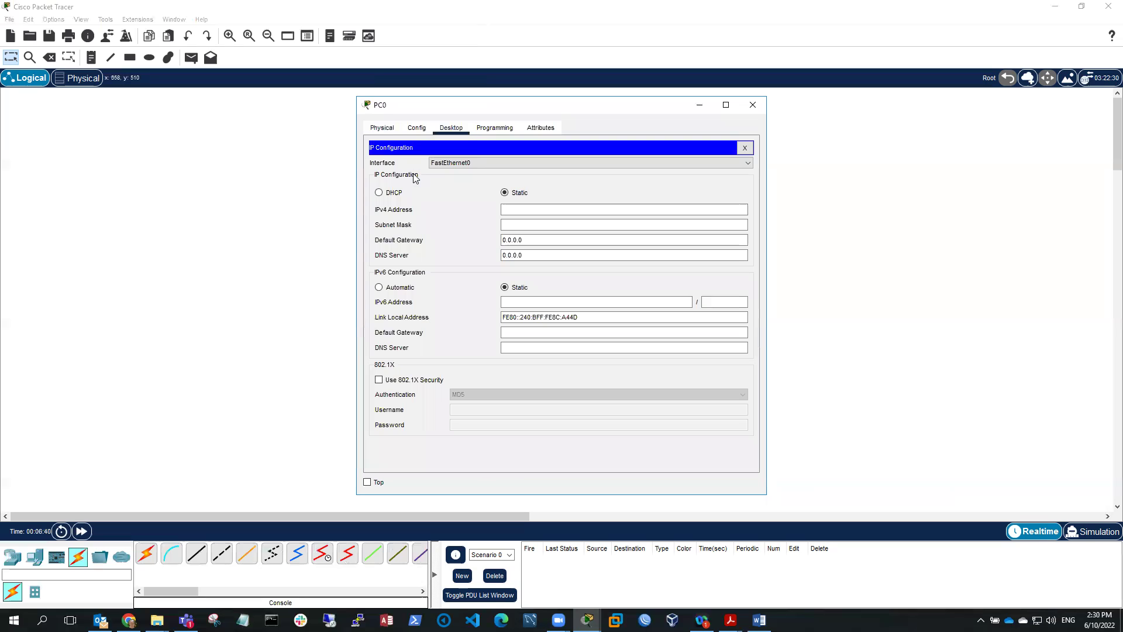
left_click(516, 209)
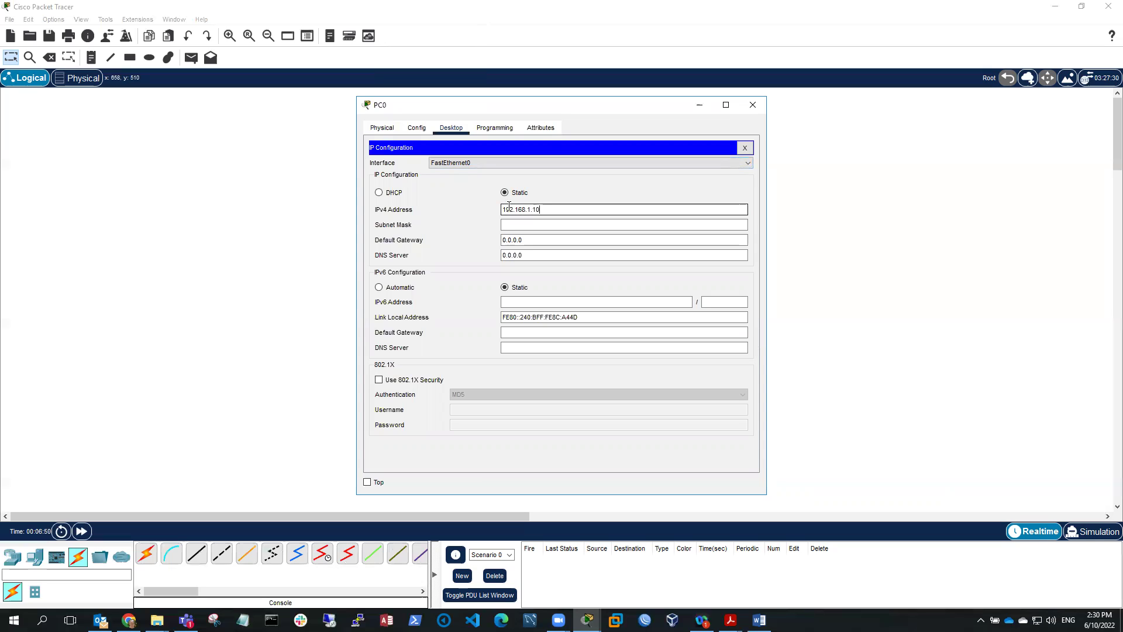
left_click(517, 223)
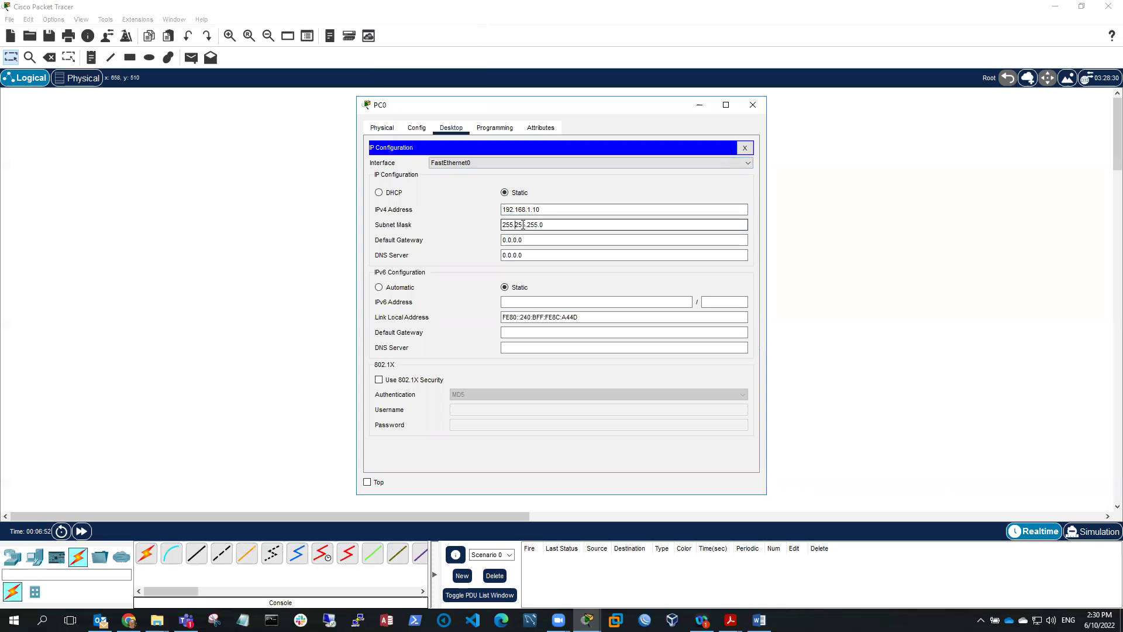
left_click_drag(513, 210, 504, 209)
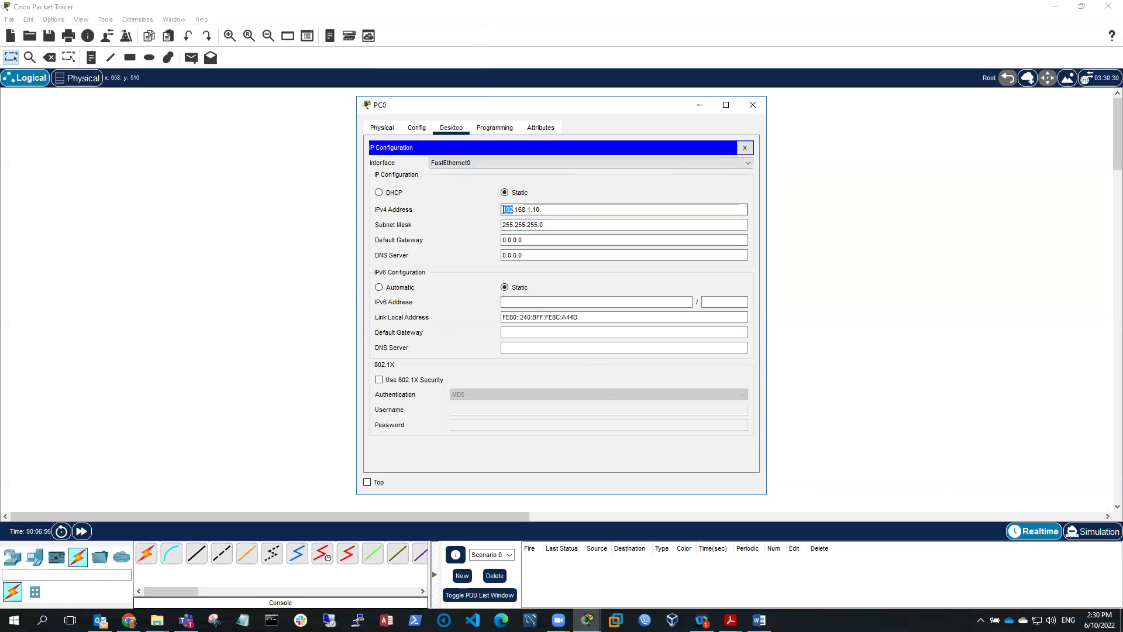
- Set PC0's IPv4 default gateway to 192.168.1.1
left_click(529, 239)
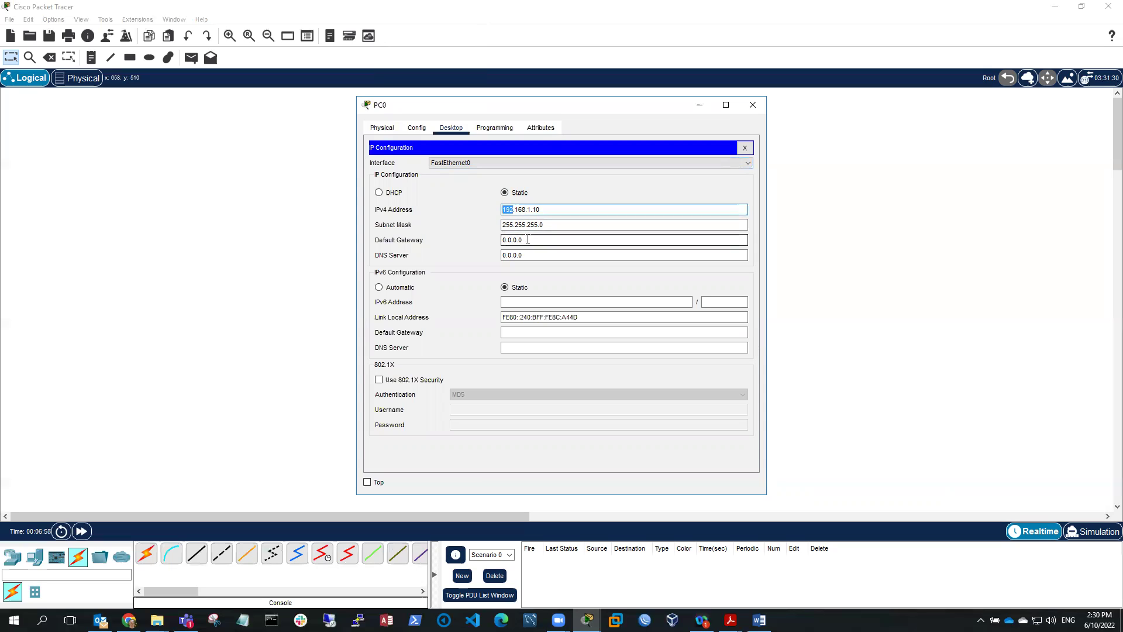
left_click_drag(530, 240, 497, 240)
type("192.168.1.1")
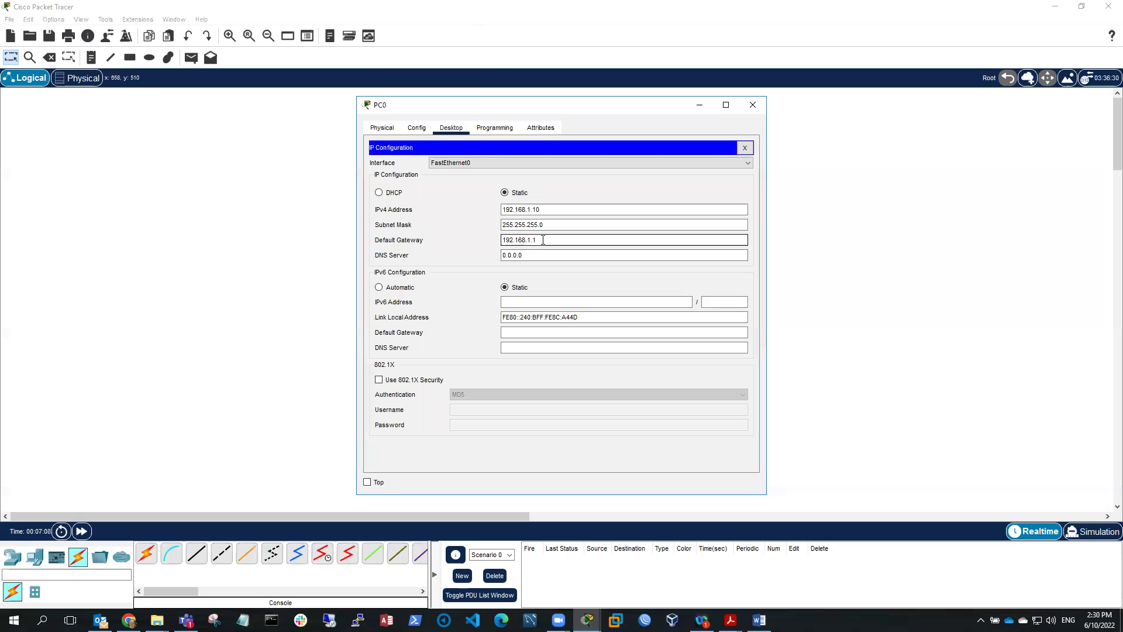
left_click_drag(537, 106, 848, 106)
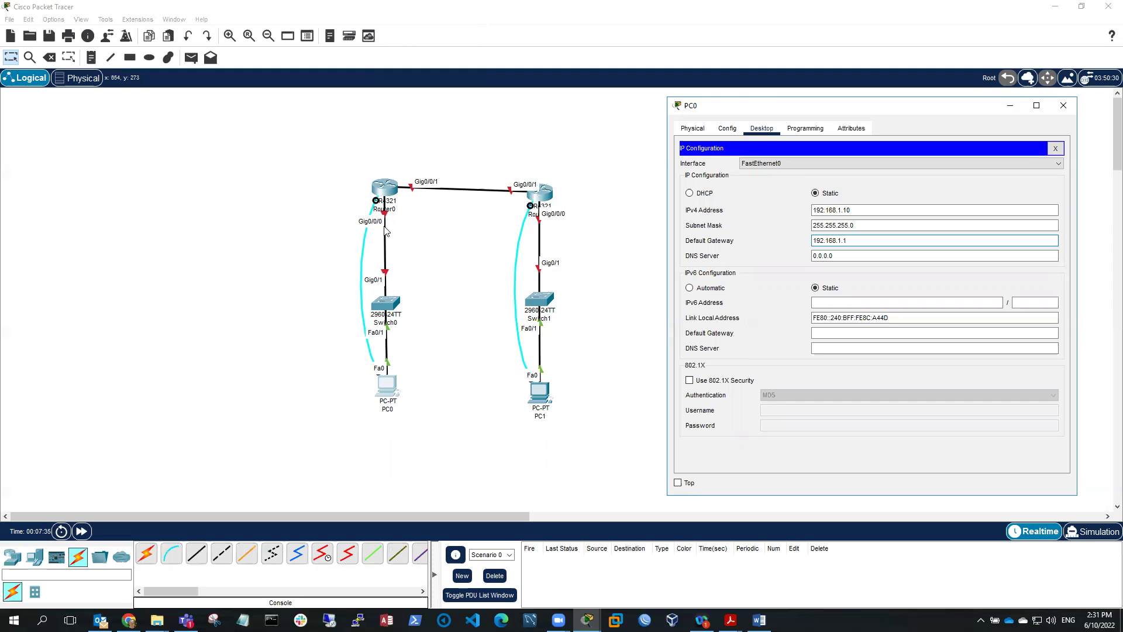
left_click_drag(845, 244, 790, 239)
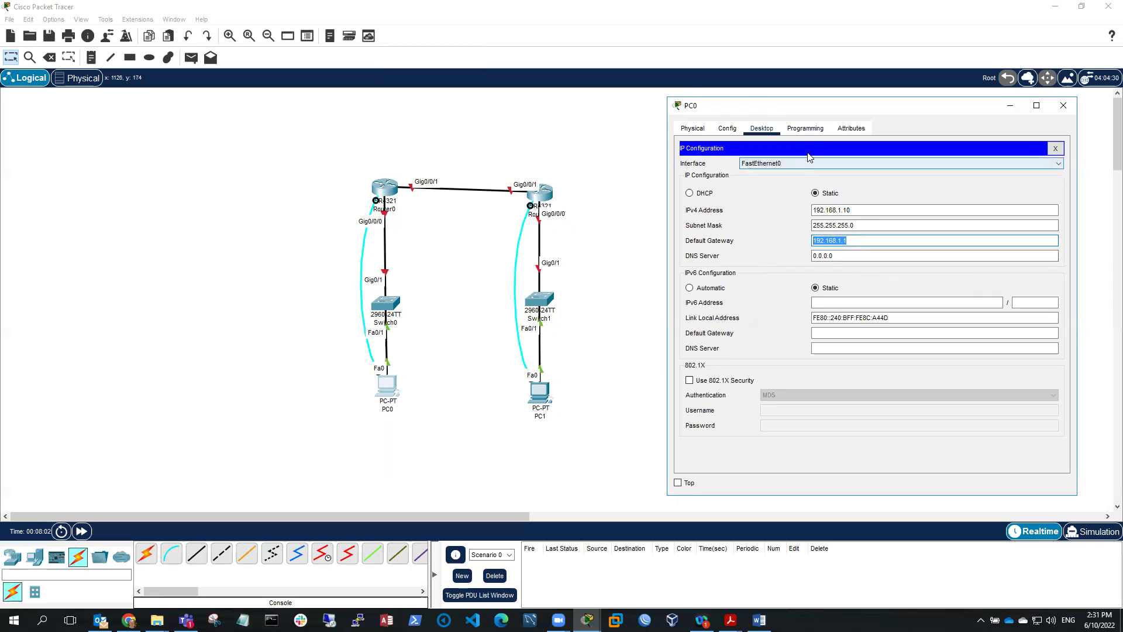
- Close PC0's IP configuration and open a terminal session to Router0 with the default port settings
left_click(1057, 151)
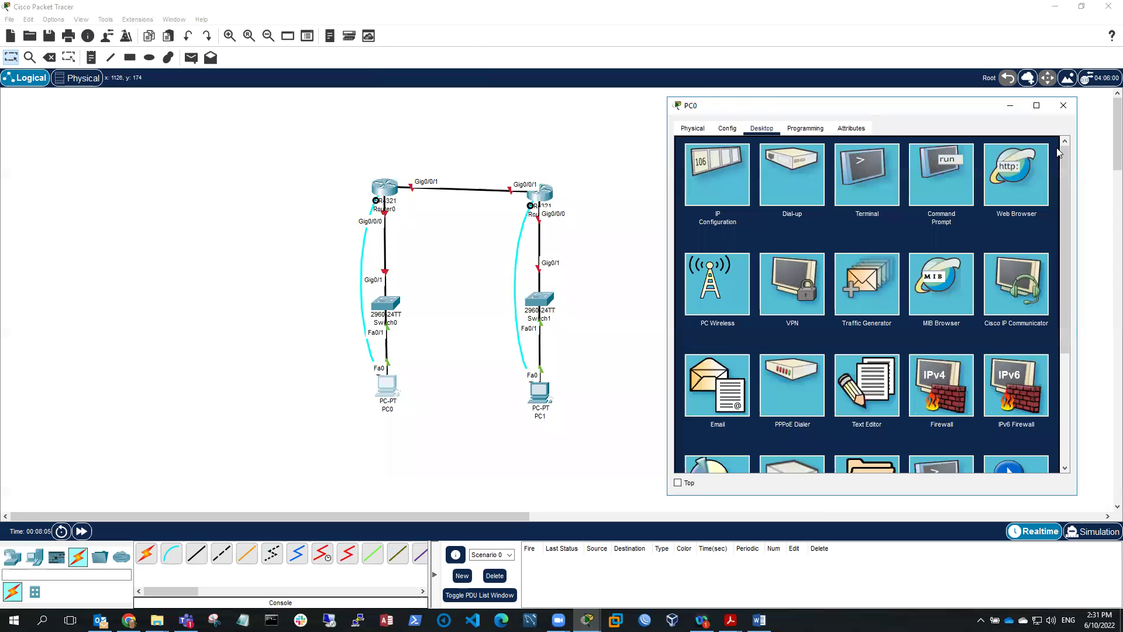
left_click(869, 172)
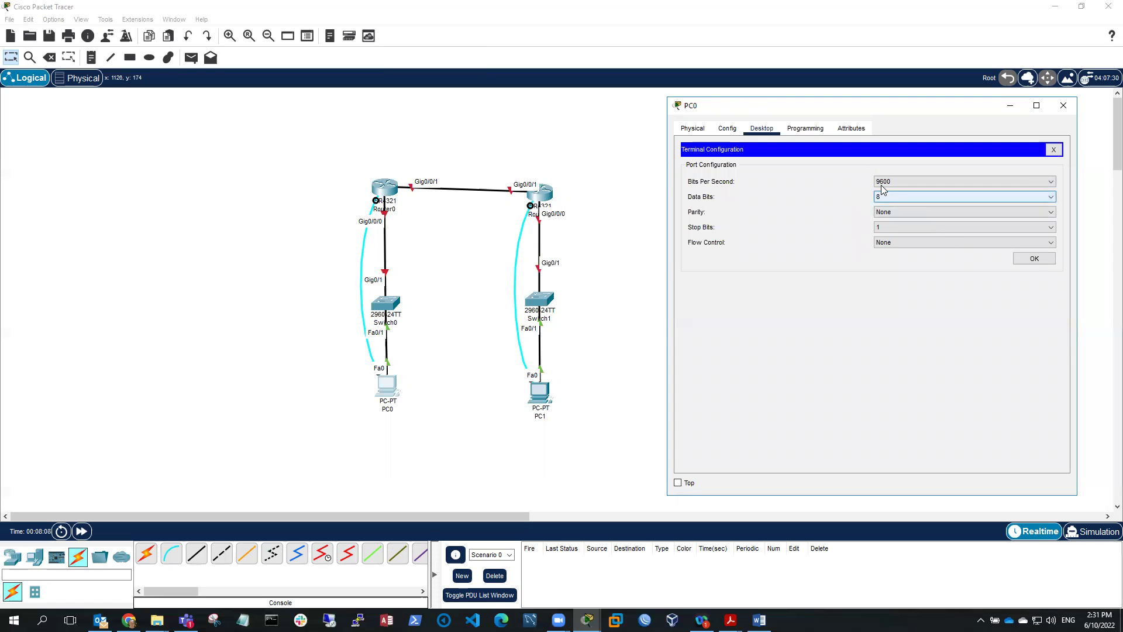
left_click(1035, 259)
scroll(885, 360, "down", 4)
scroll(885, 361, "down", 15)
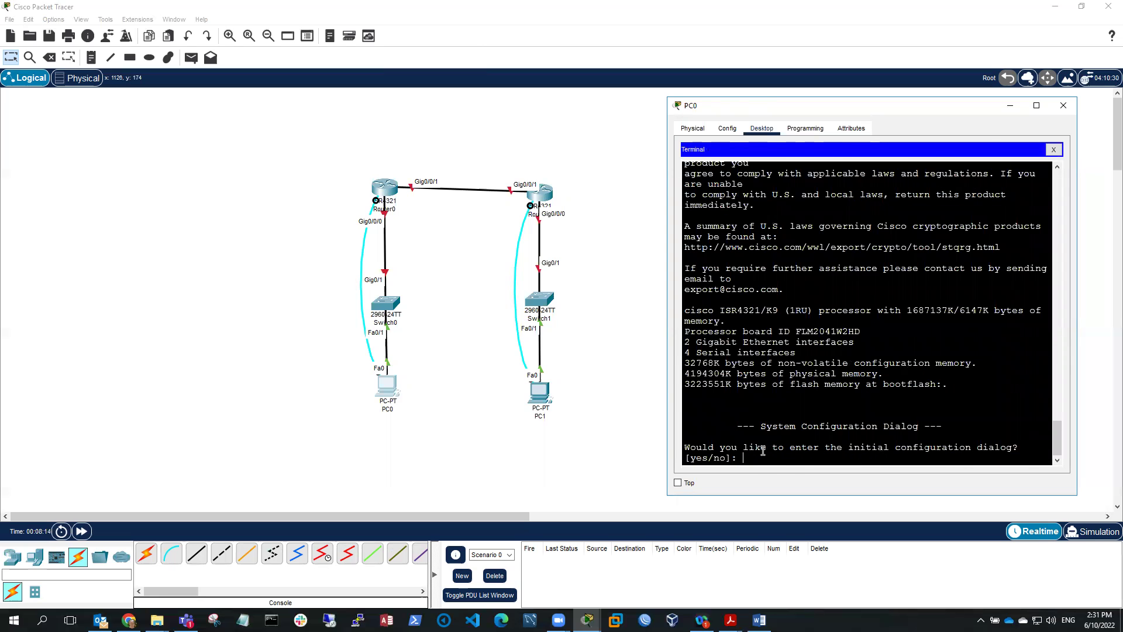
- Answer no to the router's initial configuration dialog and start the command line
left_click_drag(743, 447, 1021, 444)
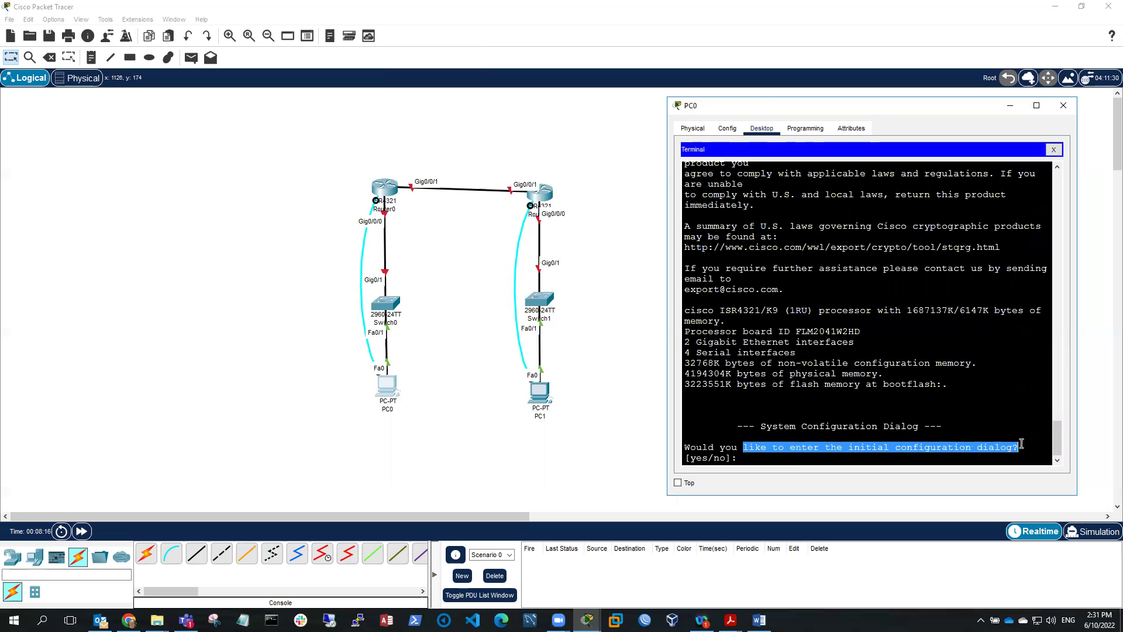
left_click(766, 456)
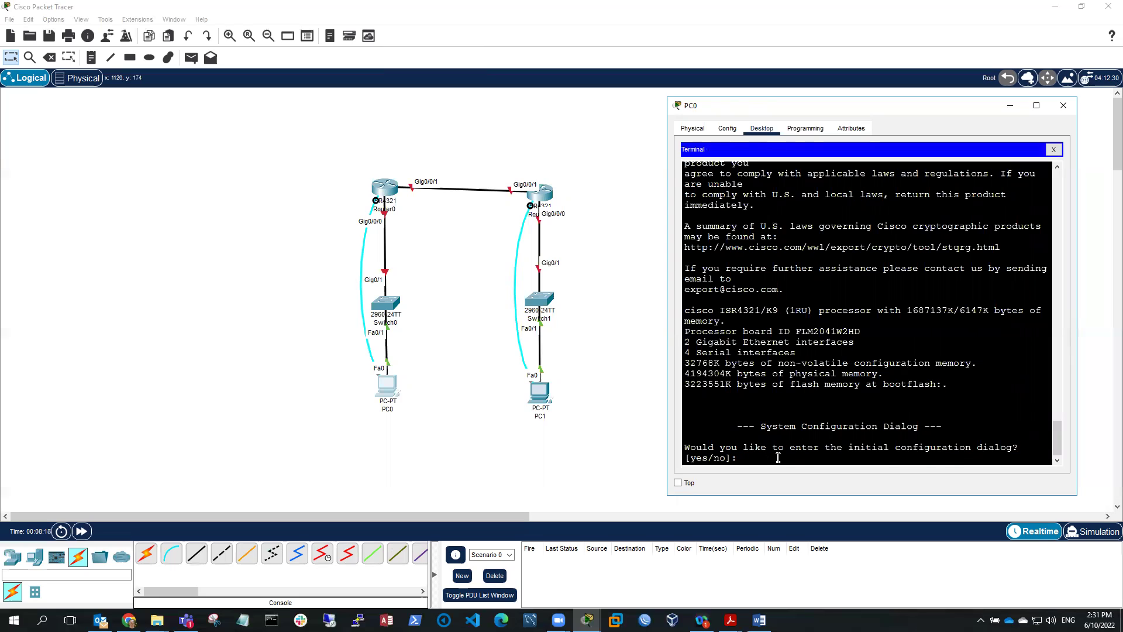
type("no")
key("Return")
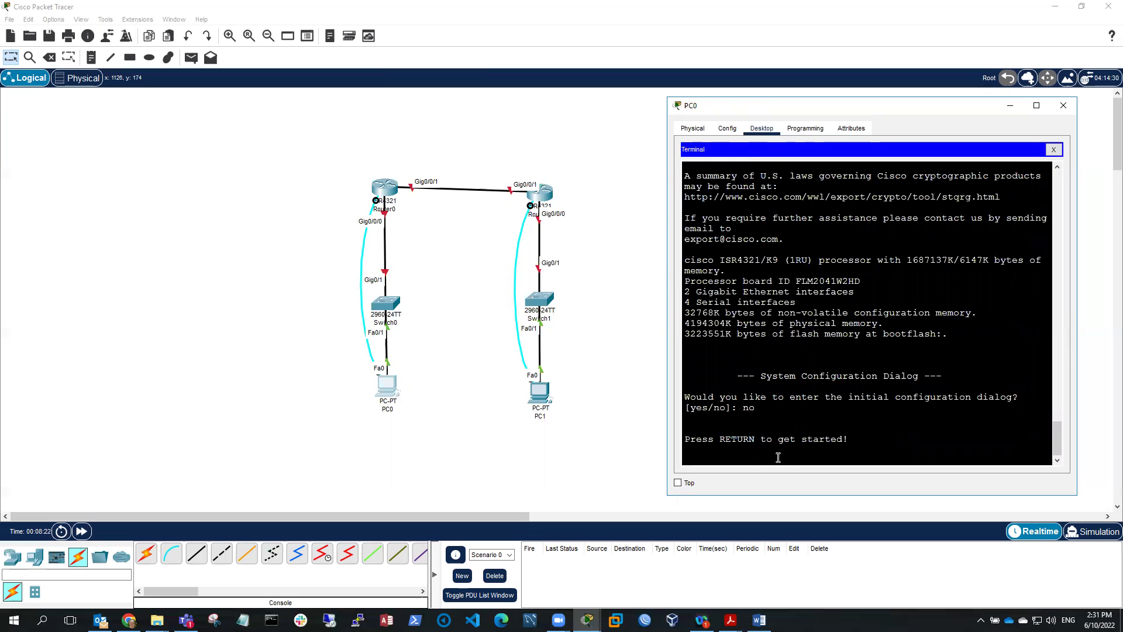
key("Return")
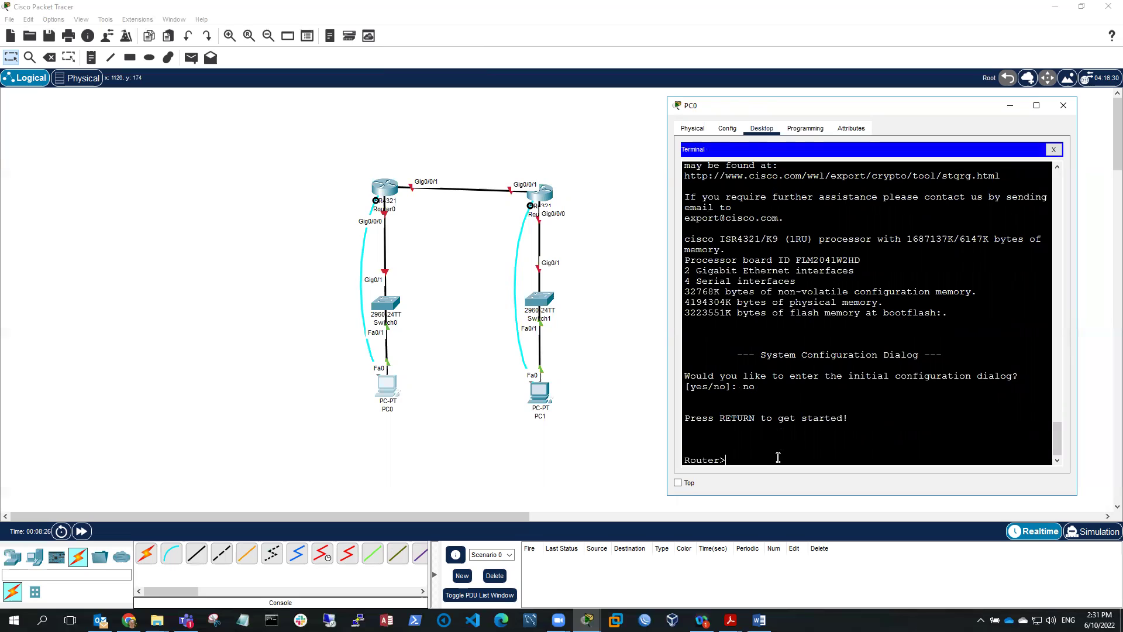
- Enter privileged EXEC mode on the router with the enable command
left_click_drag(726, 460, 688, 461)
left_click(741, 460)
type("enable")
key("Return")
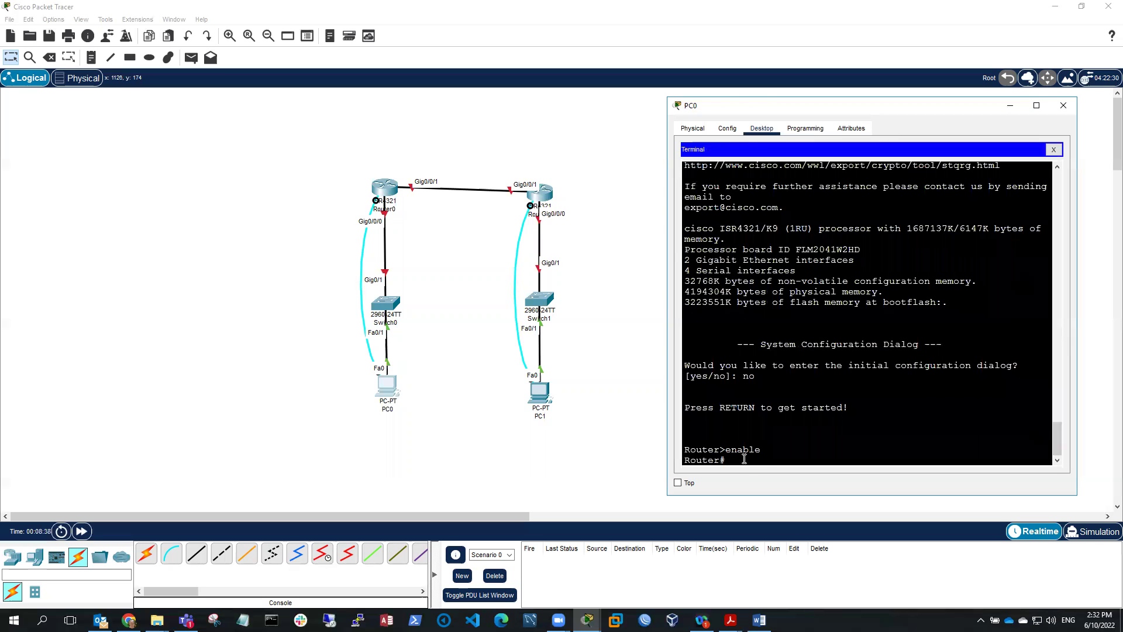
- Enter global configuration mode on the router with config terminal, correcting any mistyped command
left_click_drag(745, 459, 715, 460)
left_click(726, 460)
type("config termin")
key("BackSpace")
type("minal")
key("Return")
key("Up")
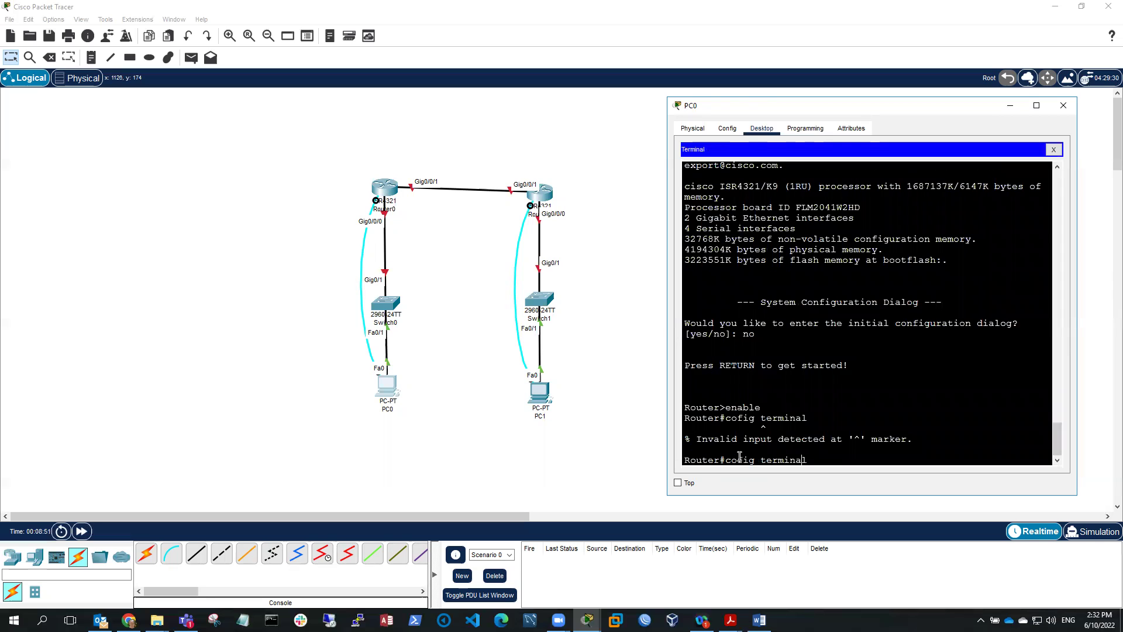
type("n")
key("Return")
left_click_drag(774, 460, 714, 461)
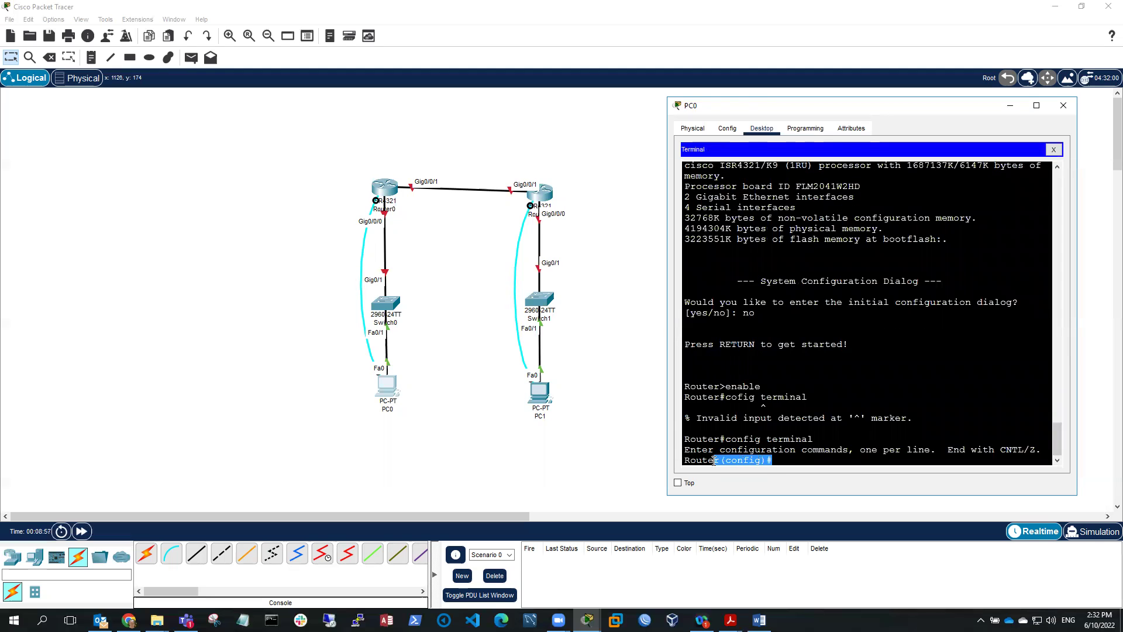
left_click(783, 459)
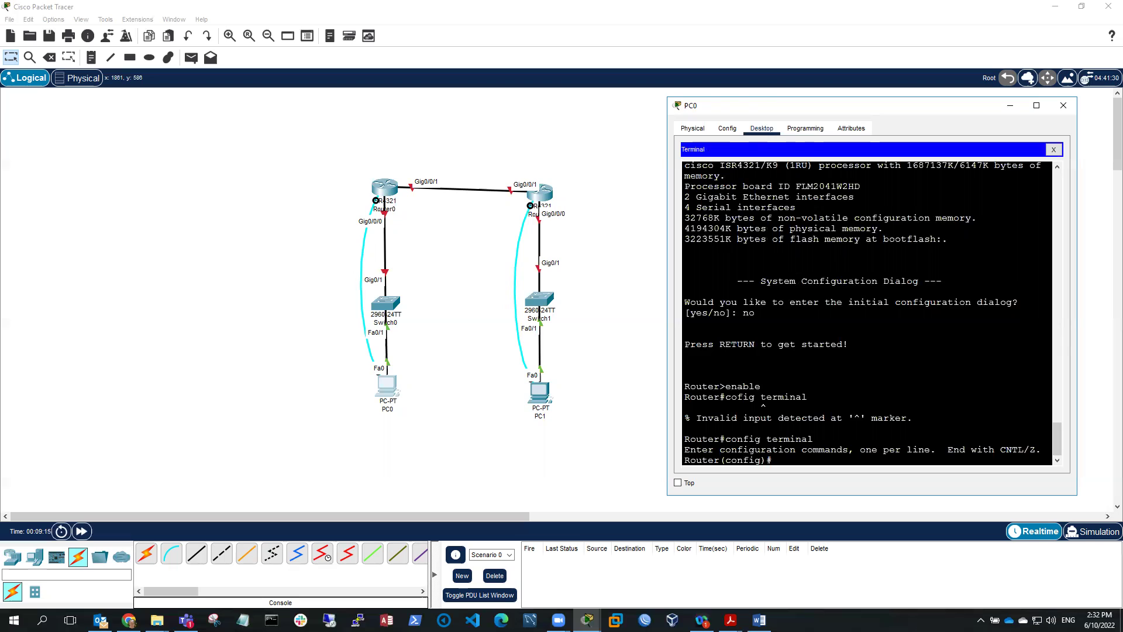
- Disable domain lookup on the router with no ip domain-lookup and set its hostname to R1
key("alt+Tab")
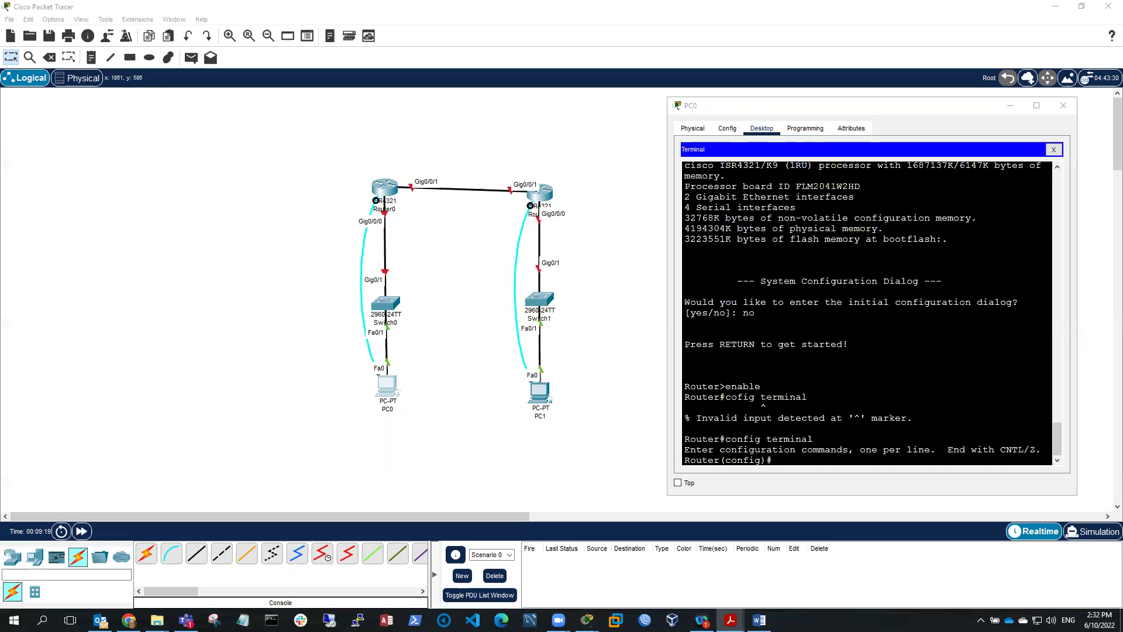
right_click(779, 459)
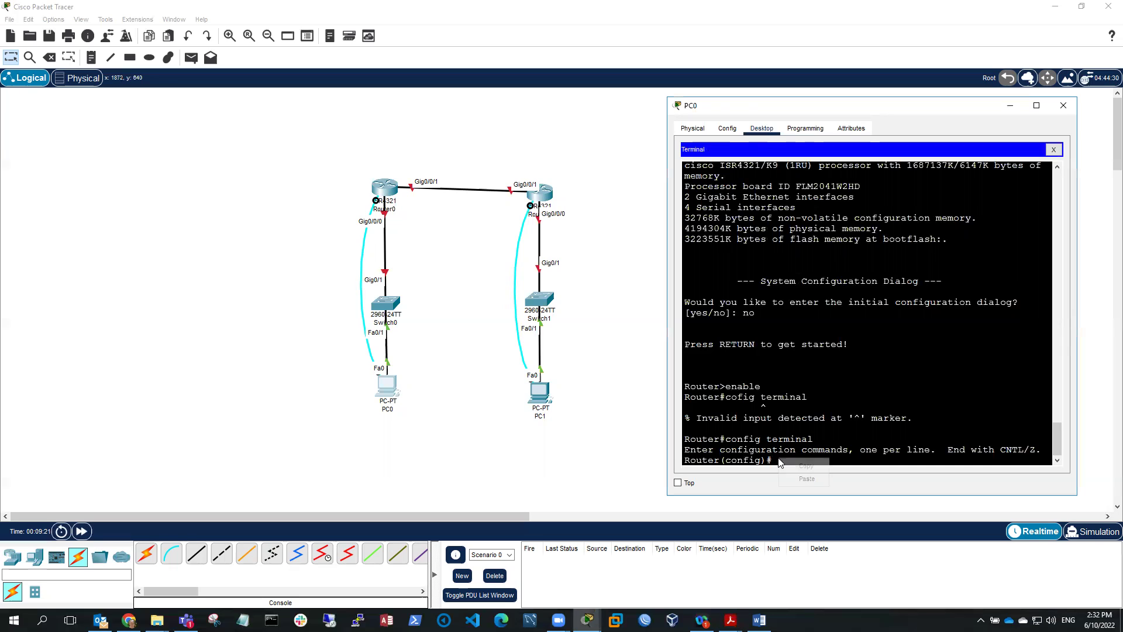
left_click(806, 479)
key("Return")
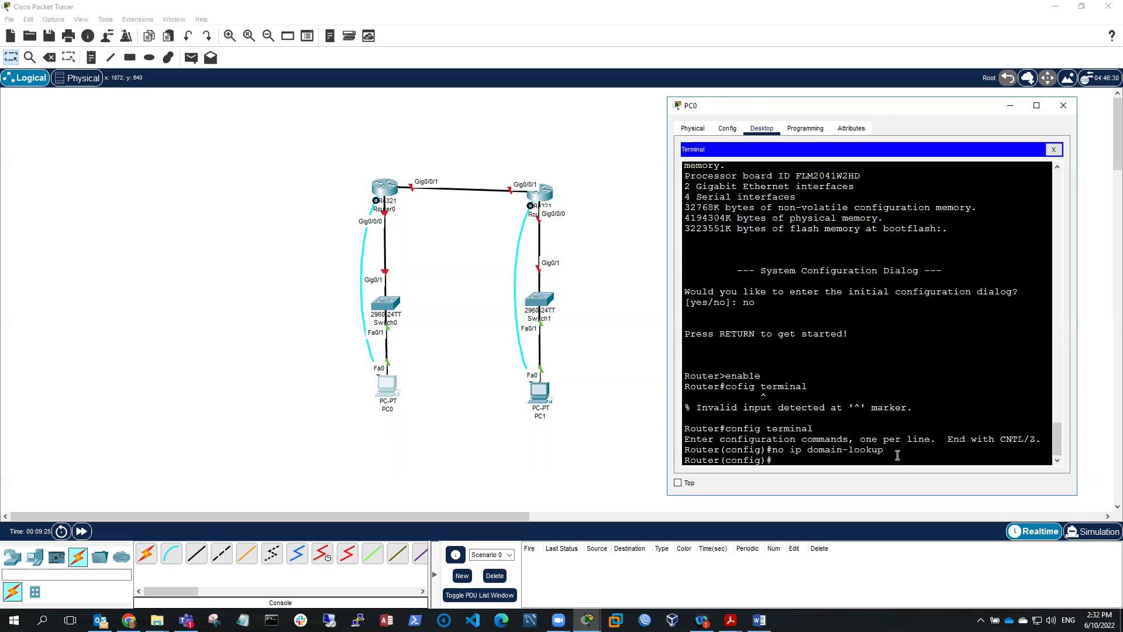
type("hostname R1")
key("Return")
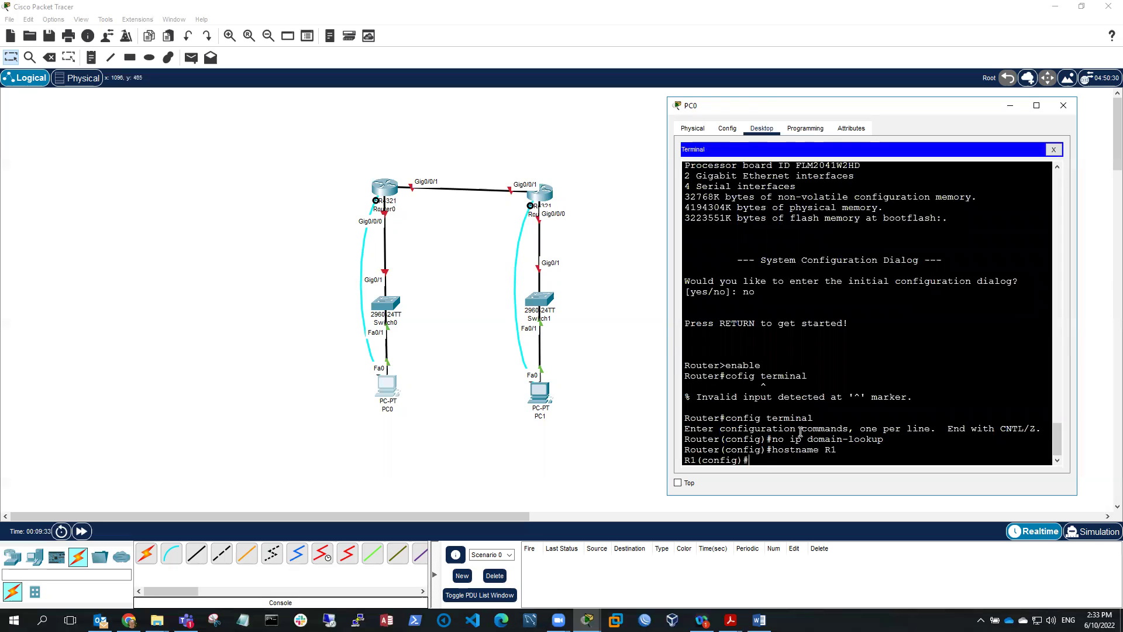
- Set the privileged EXEC password on R1 with the enable secret command
left_click_drag(684, 459, 745, 462)
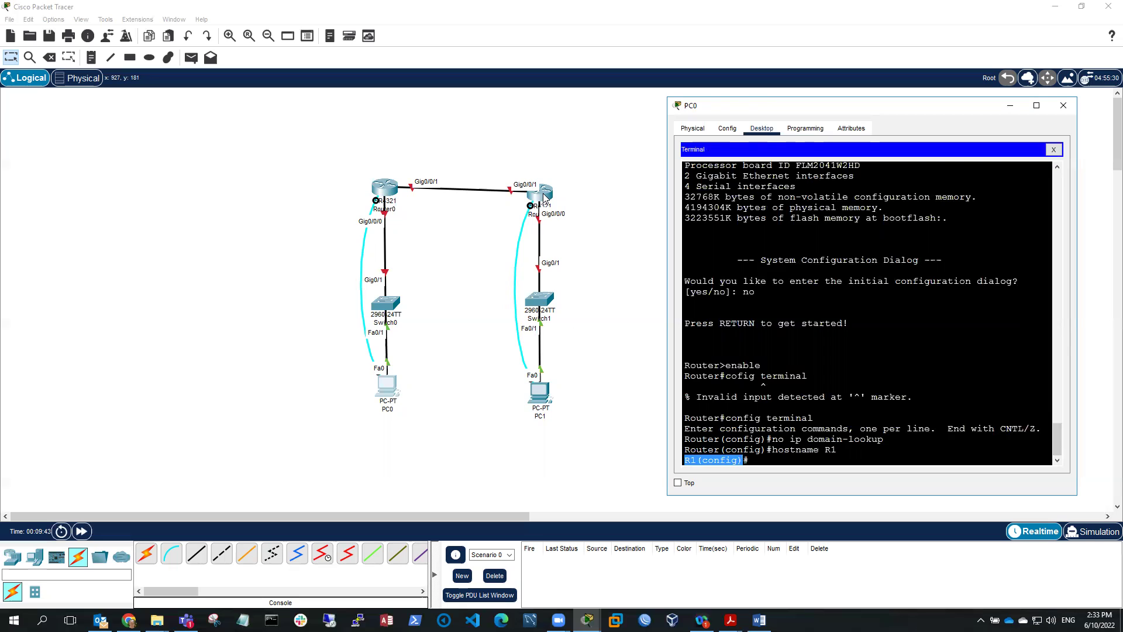
left_click(757, 462)
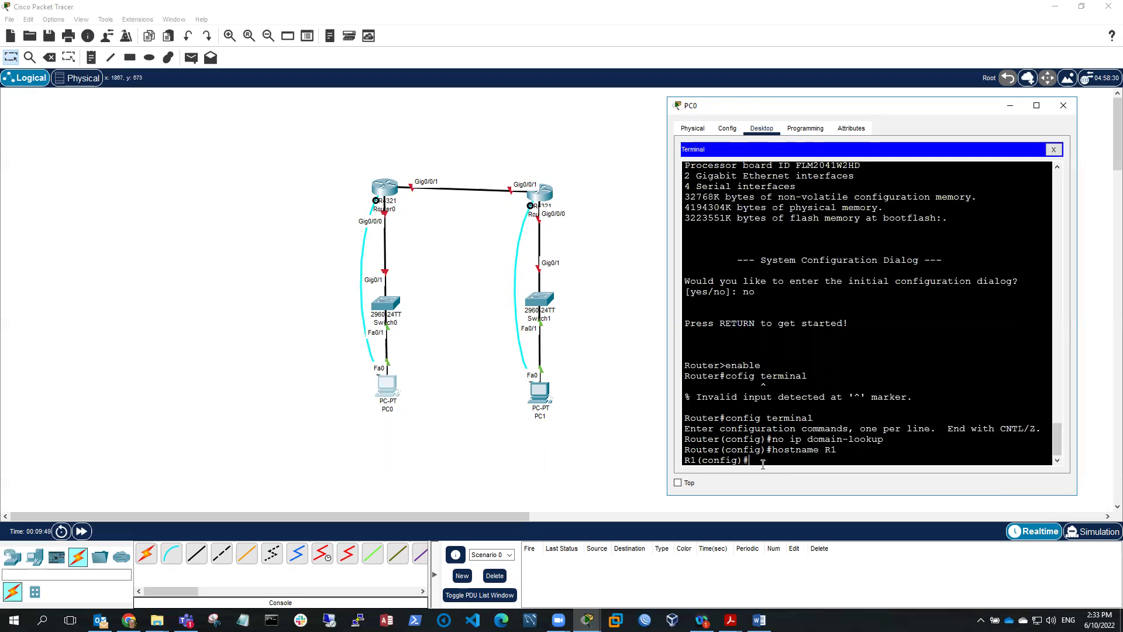
key("alt+Tab")
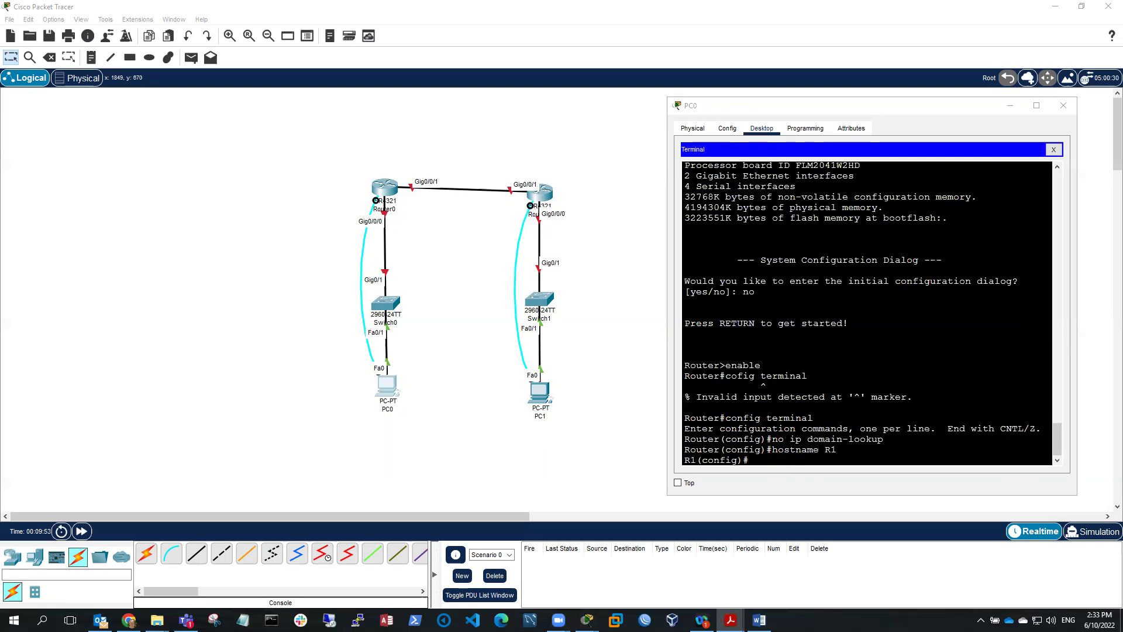
left_click(753, 458)
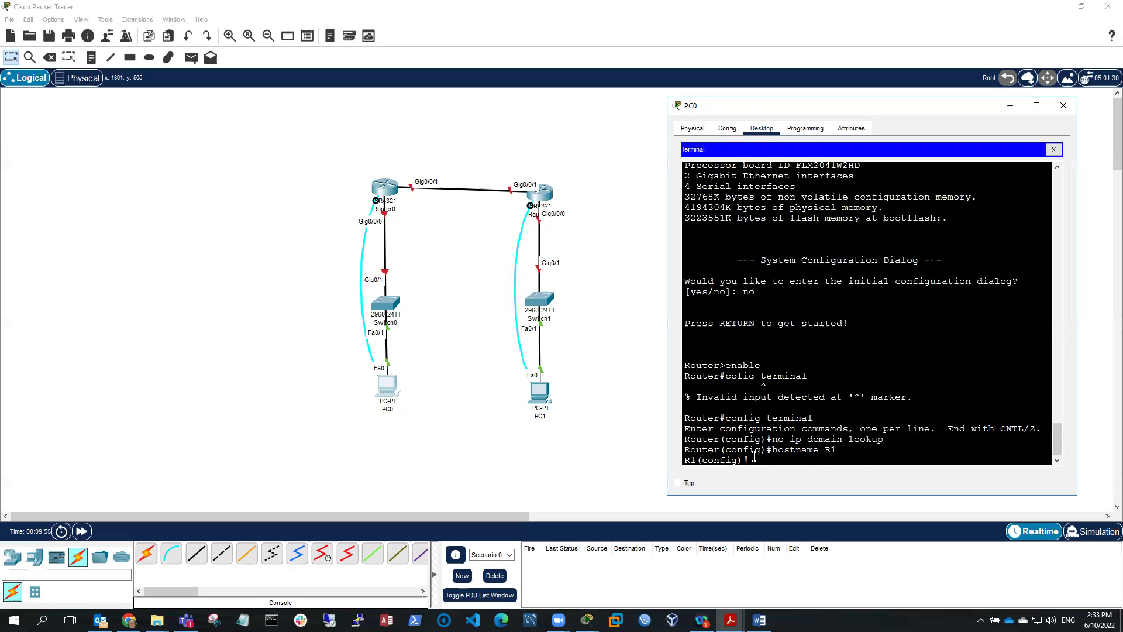
right_click(754, 458)
left_click(781, 477)
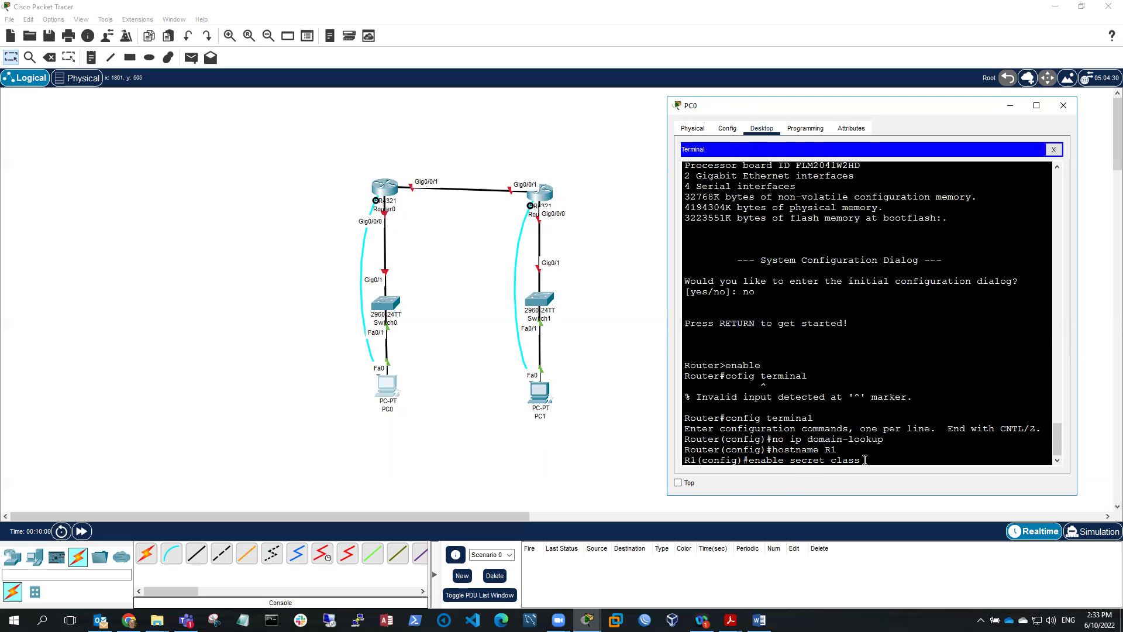
key("Return")
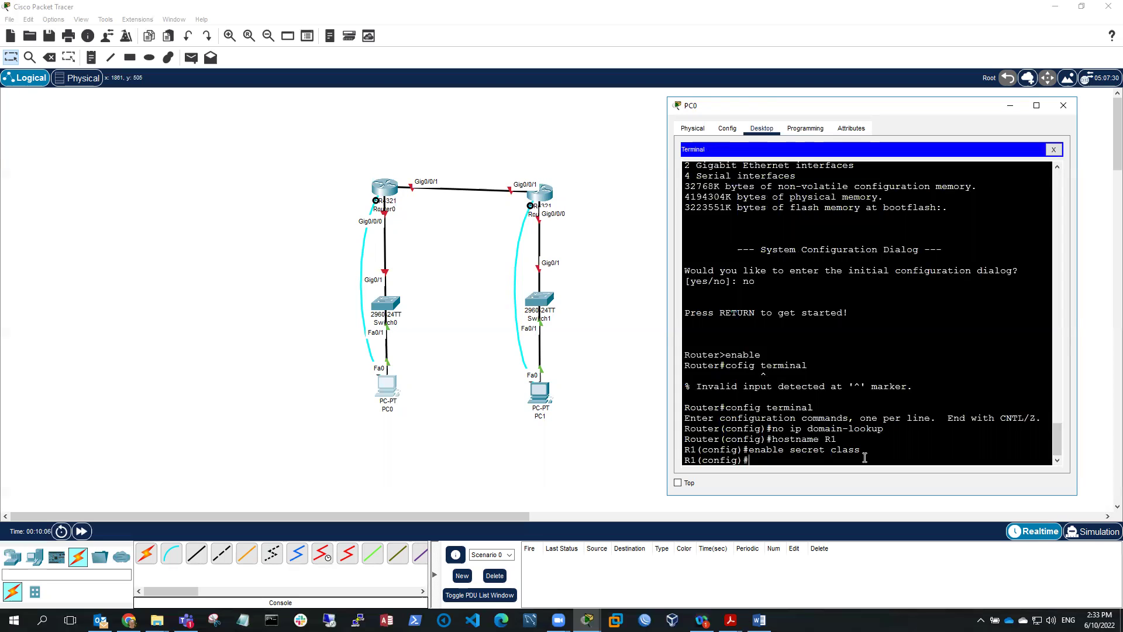
left_click_drag(832, 450, 861, 450)
- Enter console line configuration mode on R1 with line con 0
key("alt+Tab")
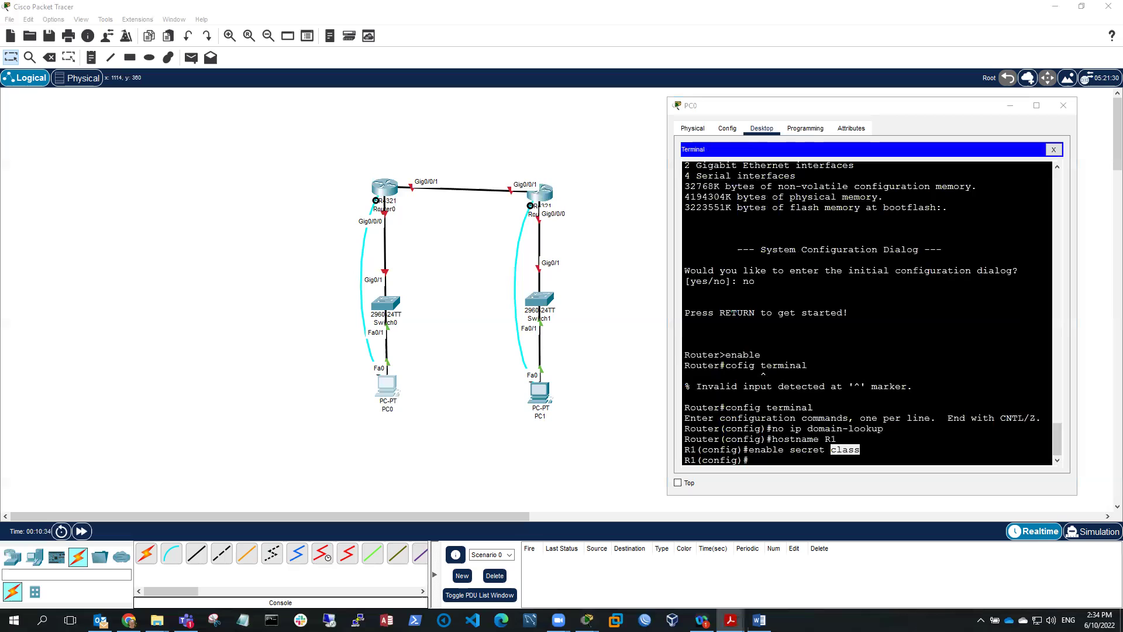
left_click(763, 461)
right_click(763, 462)
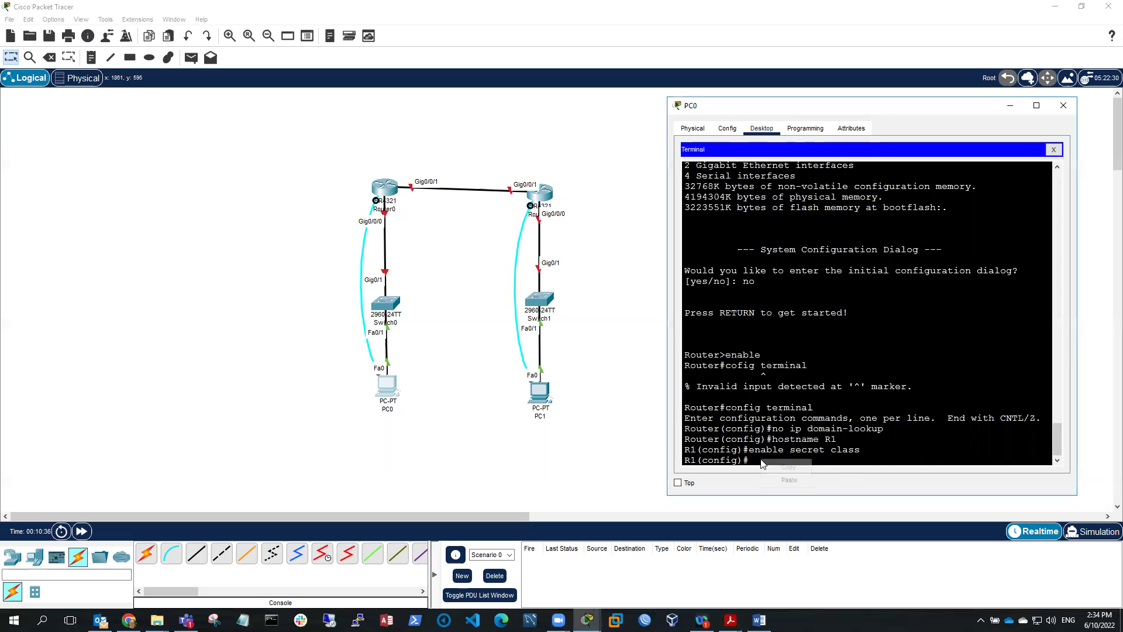
left_click(790, 479)
key("Return")
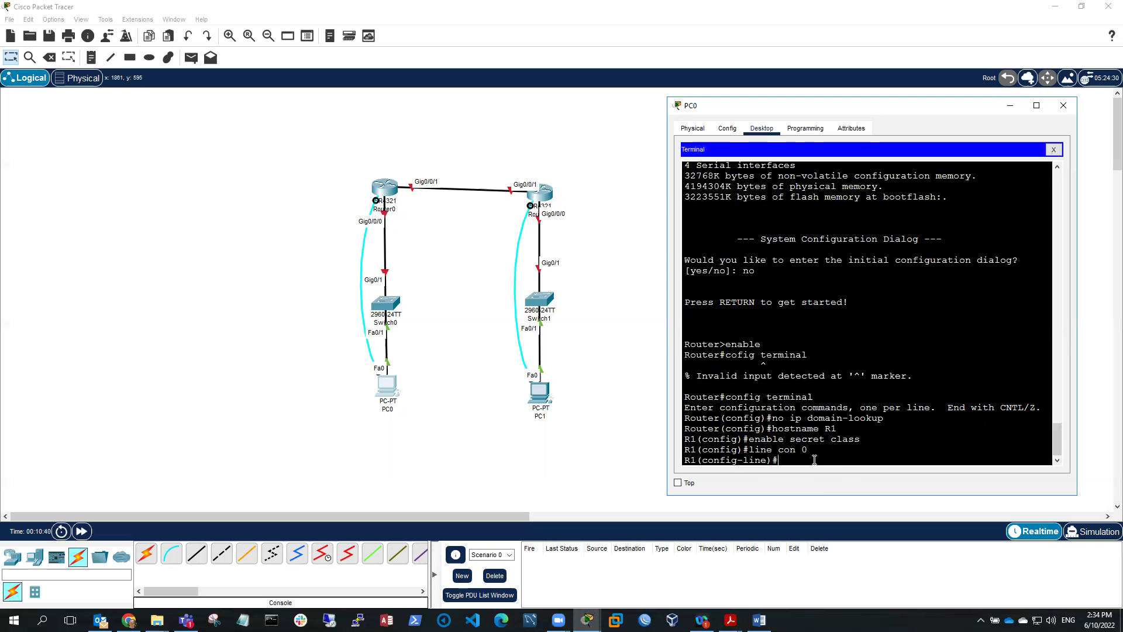
left_click_drag(703, 460, 768, 462)
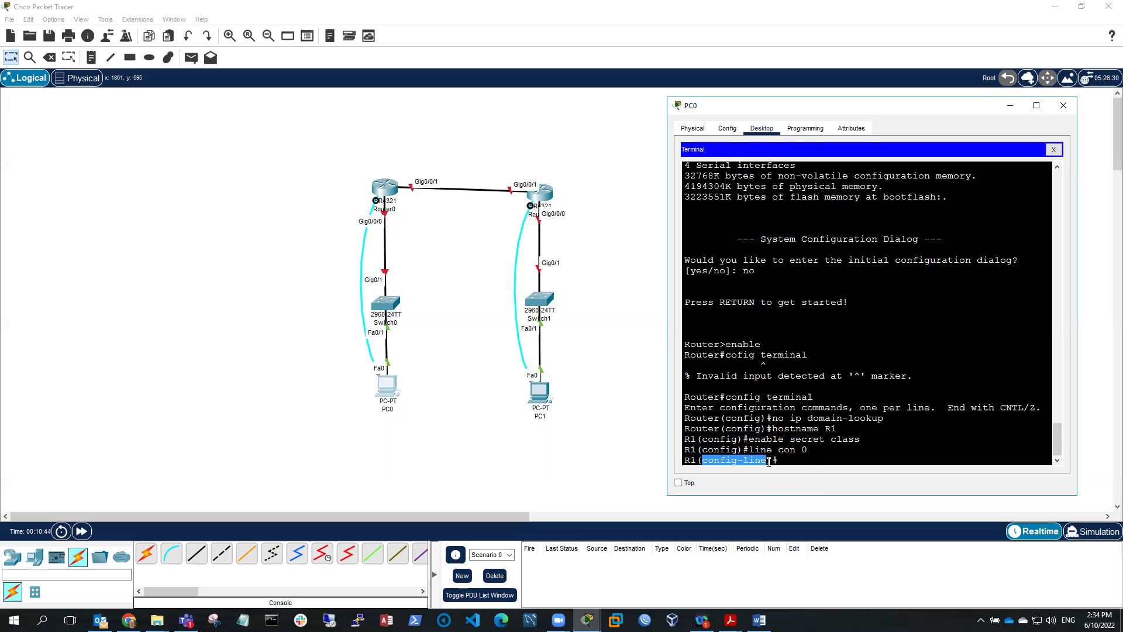
- Set the console line password on R1 and require it at sign-in with the login command
key("alt+Tab")
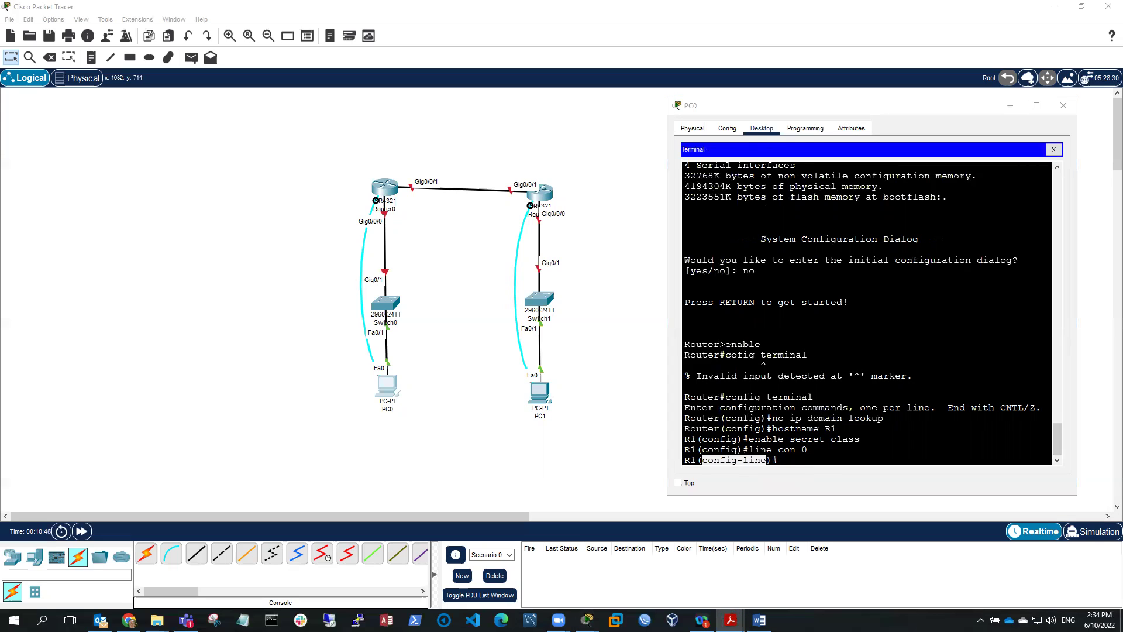
left_click(781, 460)
right_click(781, 460)
left_click(808, 478)
key("Return")
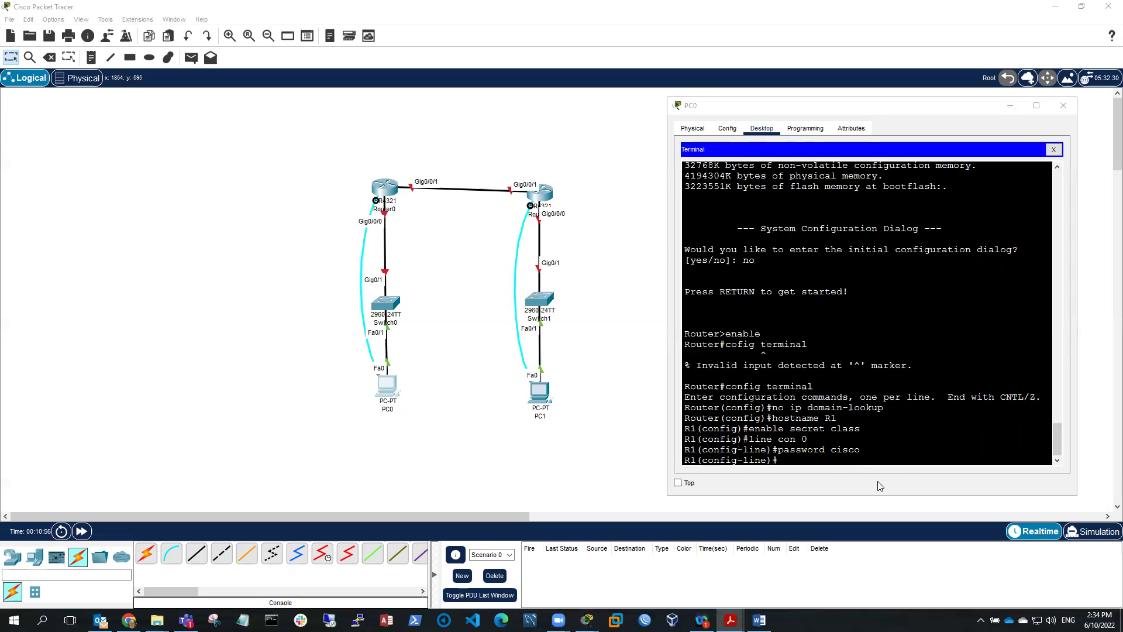
right_click(783, 461)
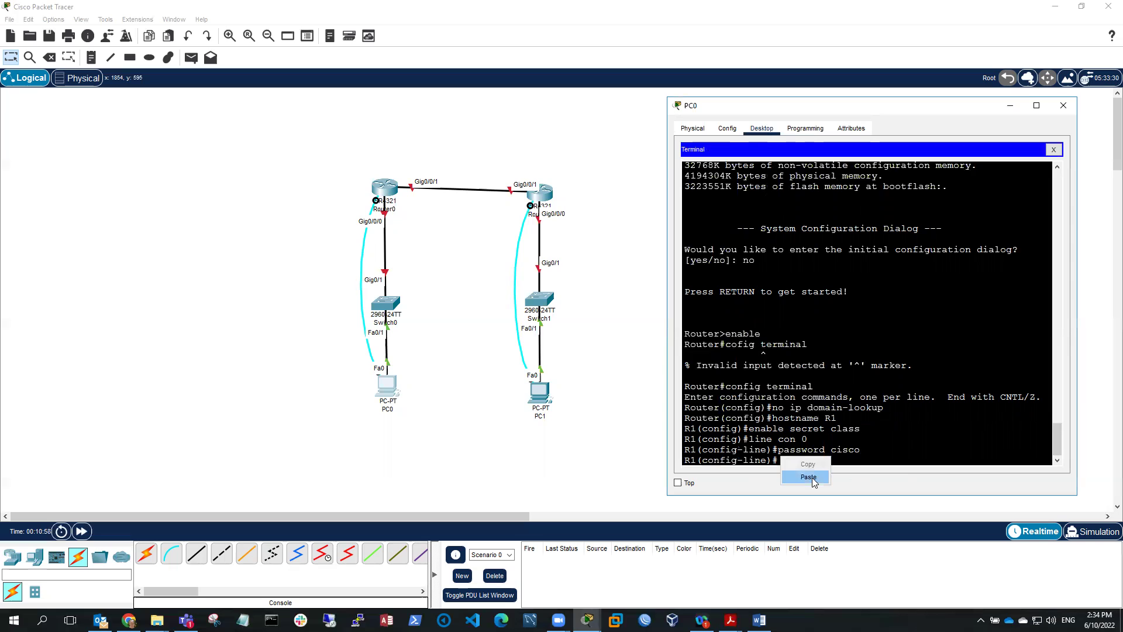
key("Return")
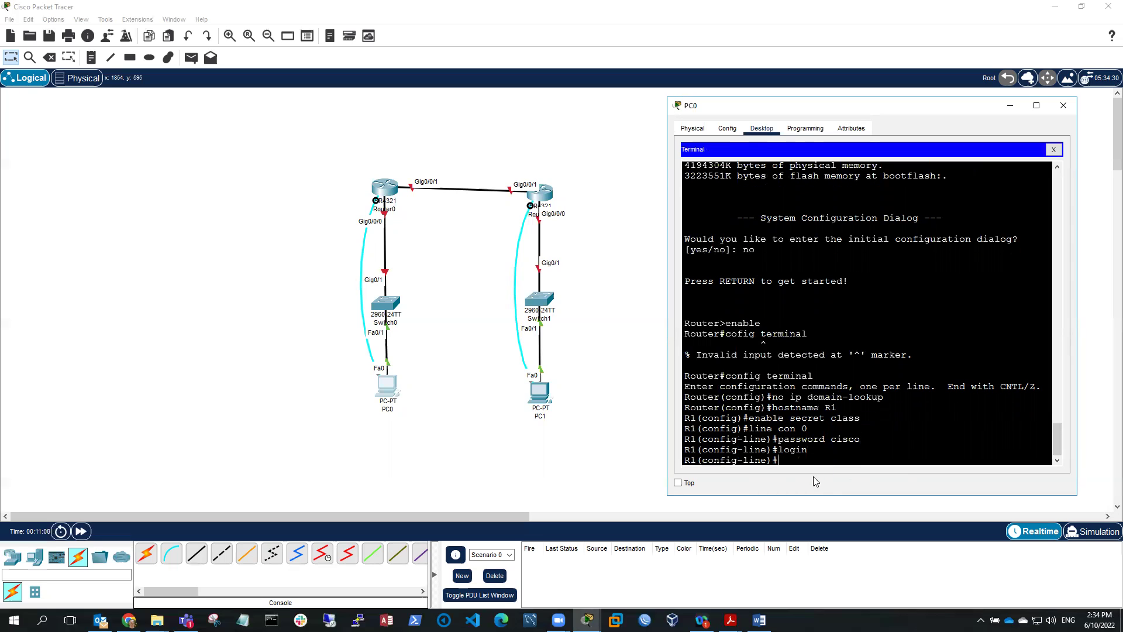
- Leave console line configuration mode on R1 with exit, returning to global configuration mode
left_click(731, 620)
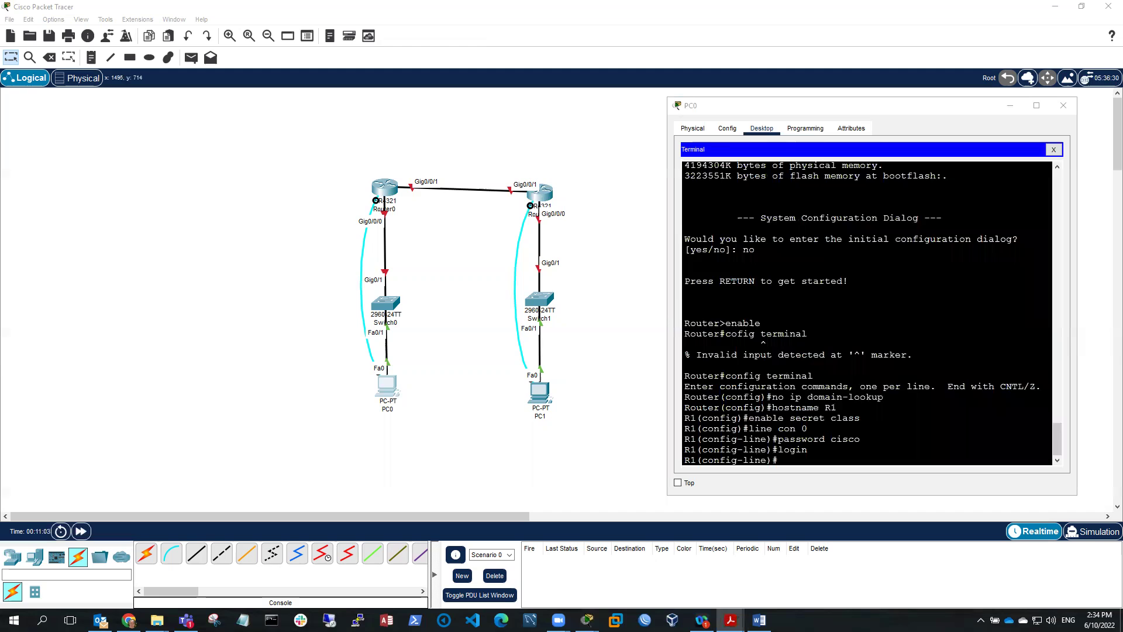
left_click(783, 465)
right_click(782, 466)
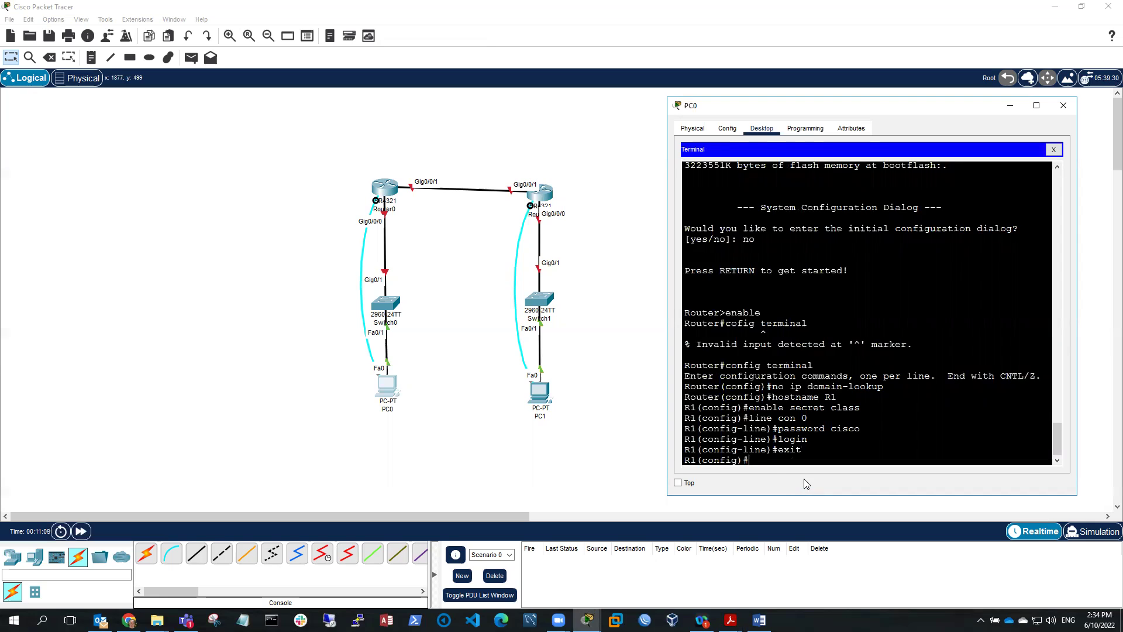
left_click_drag(703, 450, 763, 451)
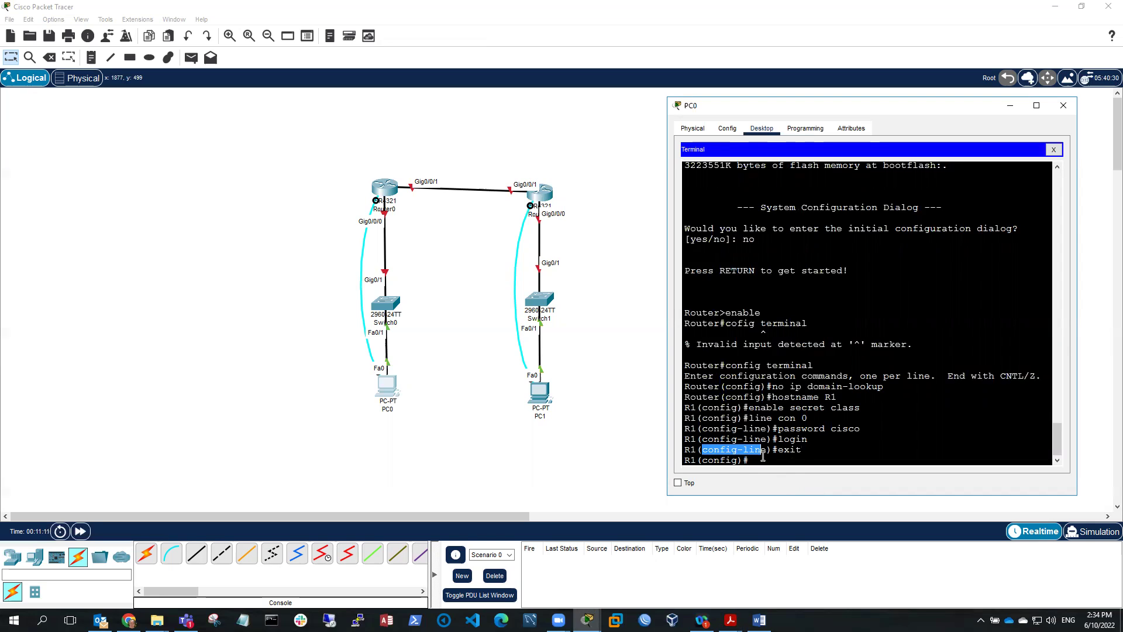
left_click(764, 459)
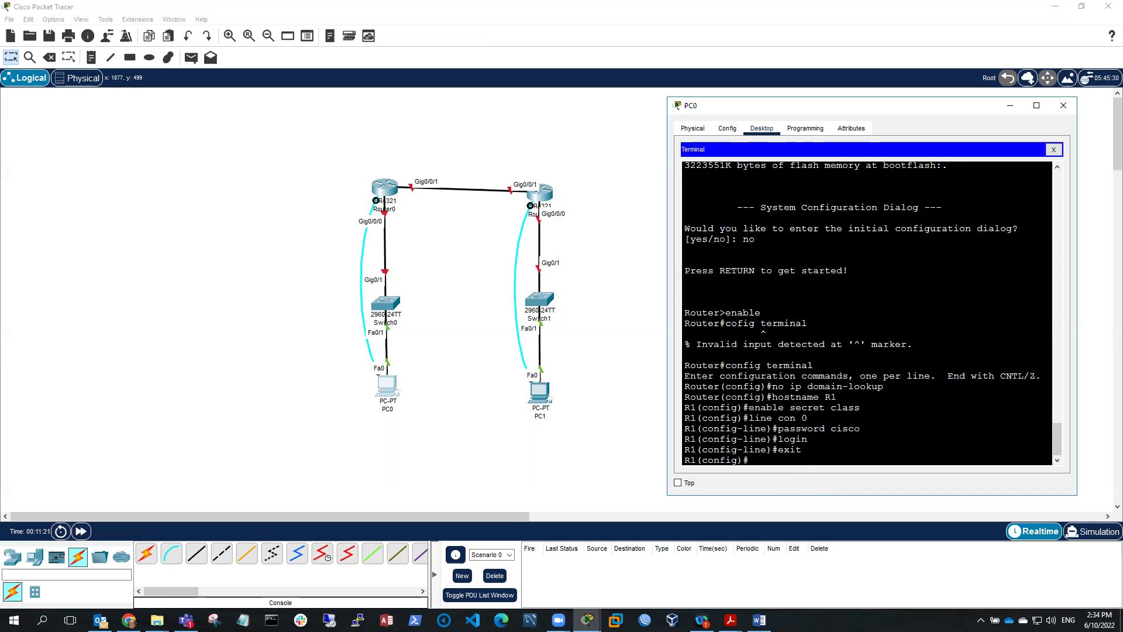
- Set R1's banner motd with # as delimiter to "Unauthorized access is strictly prohibited and prosecuted to the full extent of the law."
key("alt+Tab")
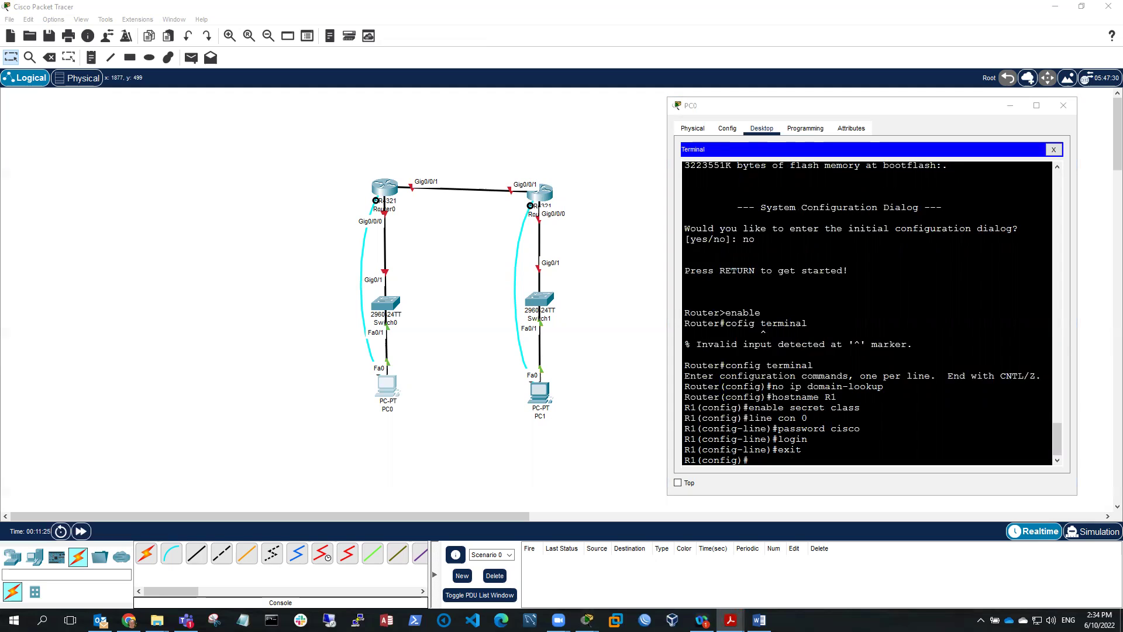
left_click(758, 459)
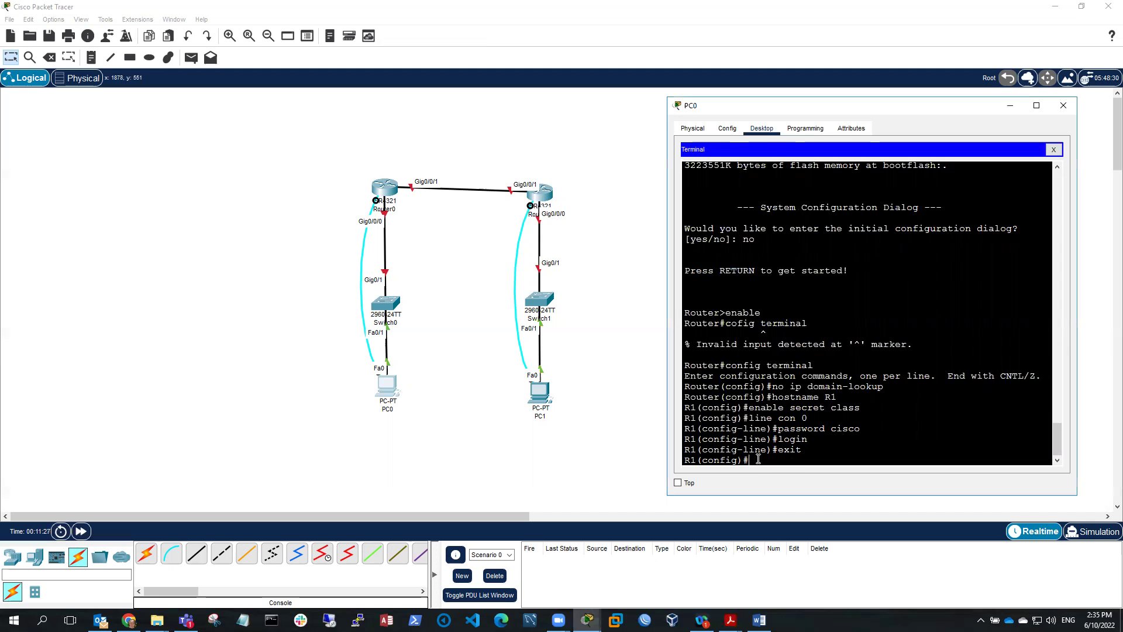
type("banner motd #")
key("Return")
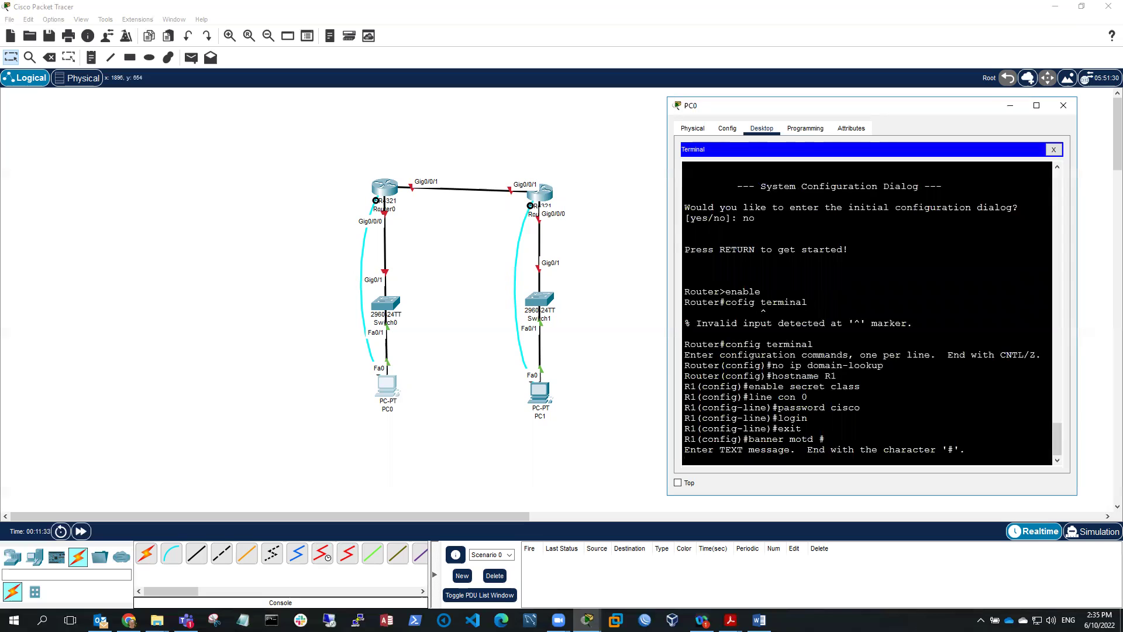
key("alt+Tab")
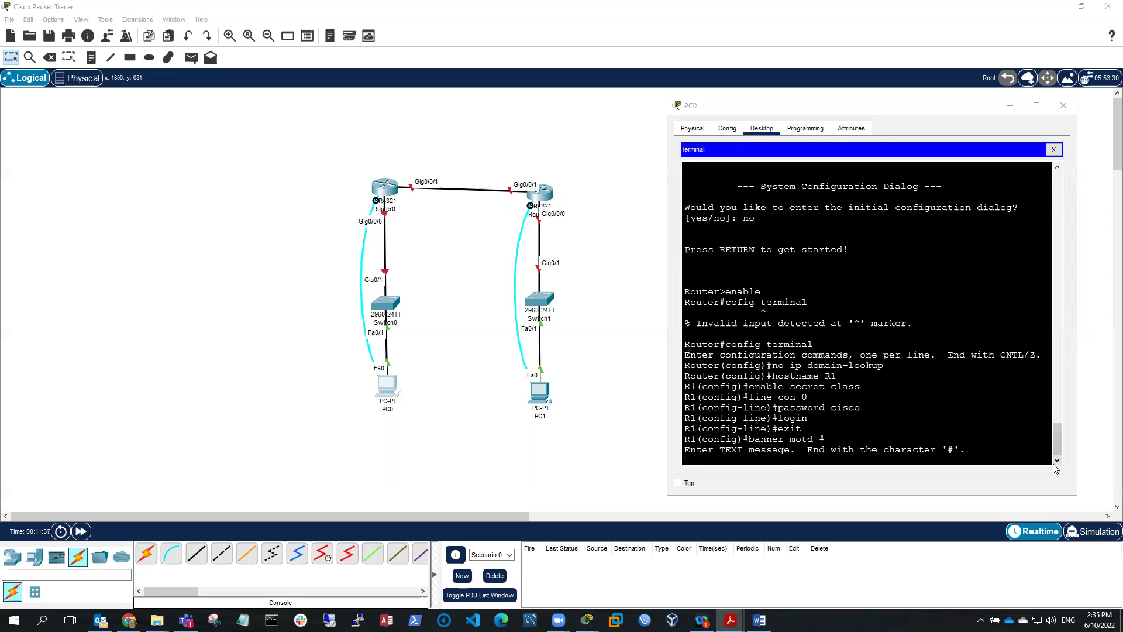
left_click(699, 459)
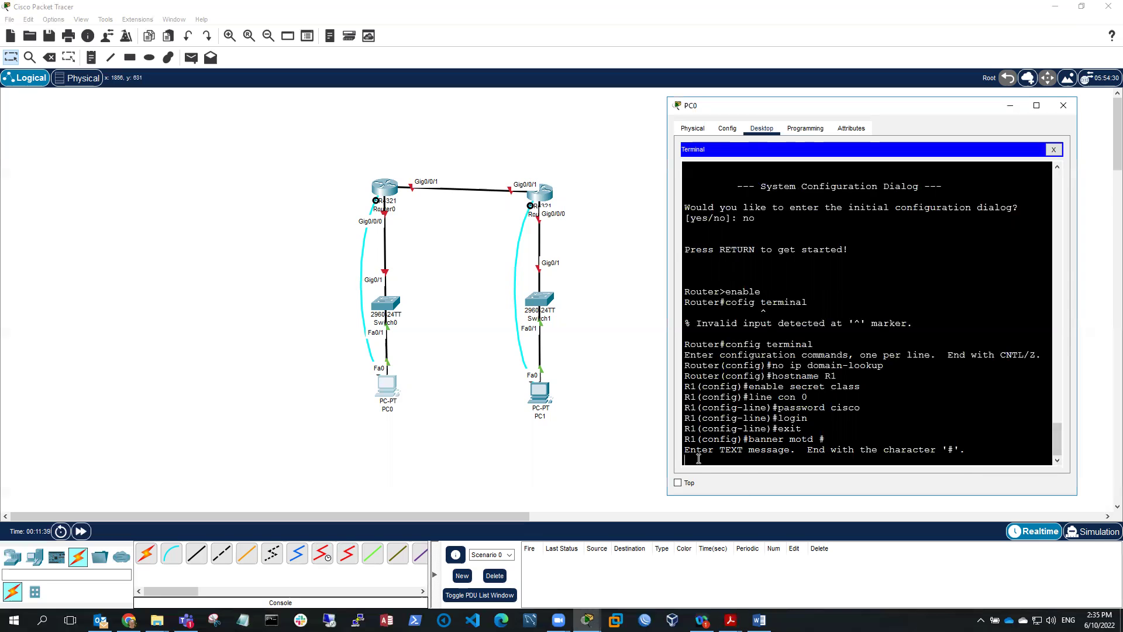
right_click(699, 460)
left_click(726, 483)
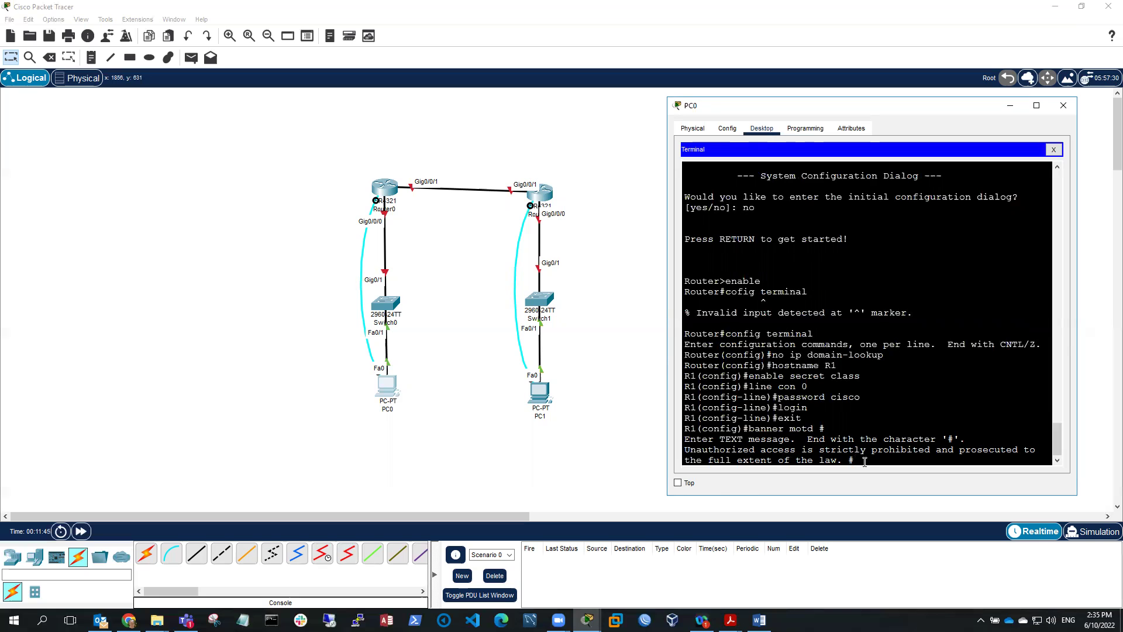
key("Return")
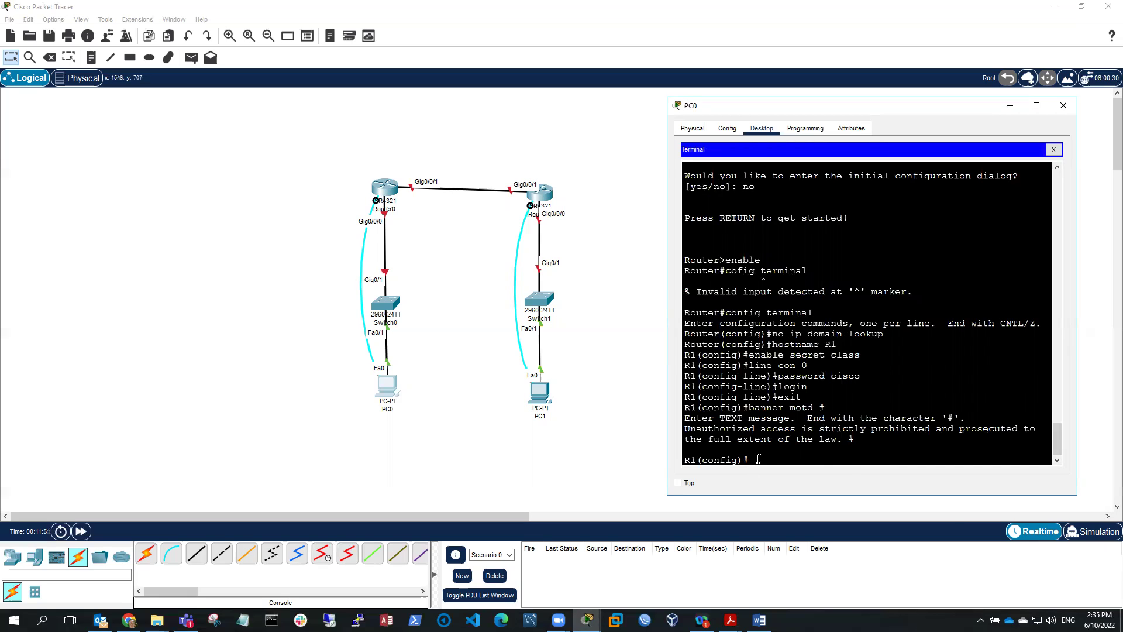
- Exit global configuration mode on R1 and return to the privileged EXEC prompt
type("exit")
key("Return")
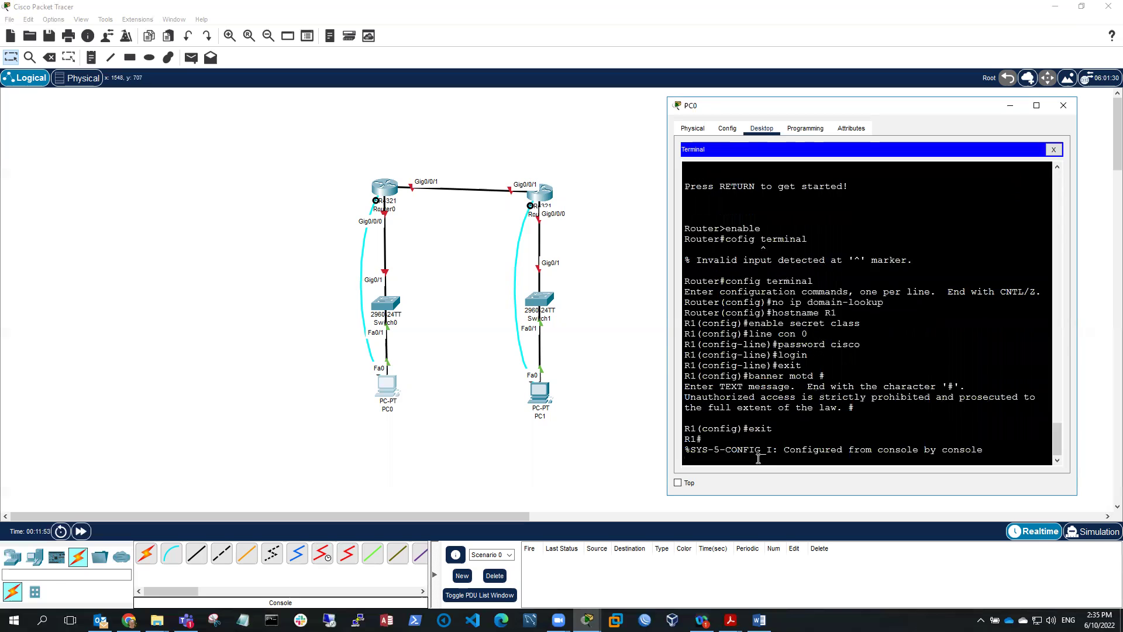
key("Return")
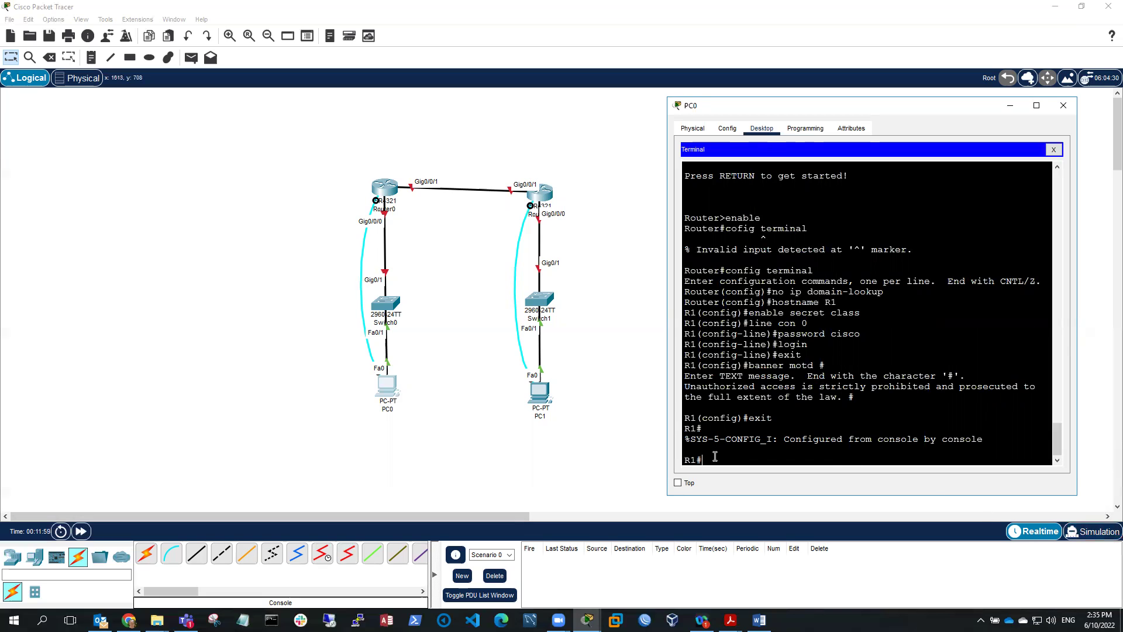
- Display R1's configuration with show running-config and examine the version, hostname and encrypted enable secret lines
type("show running-config")
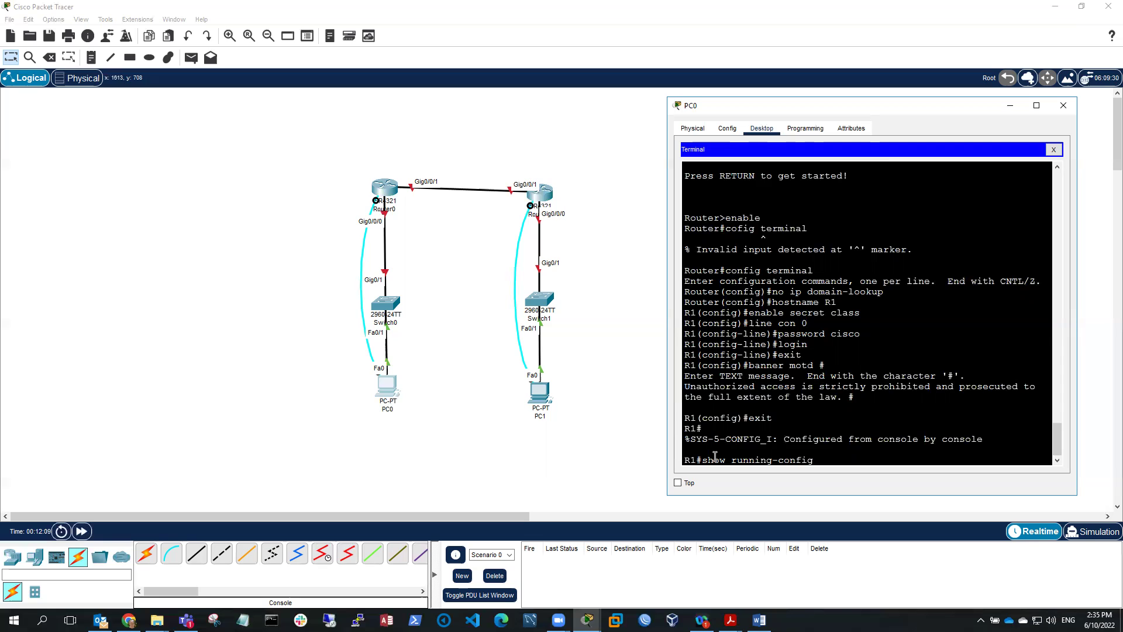
key("Return")
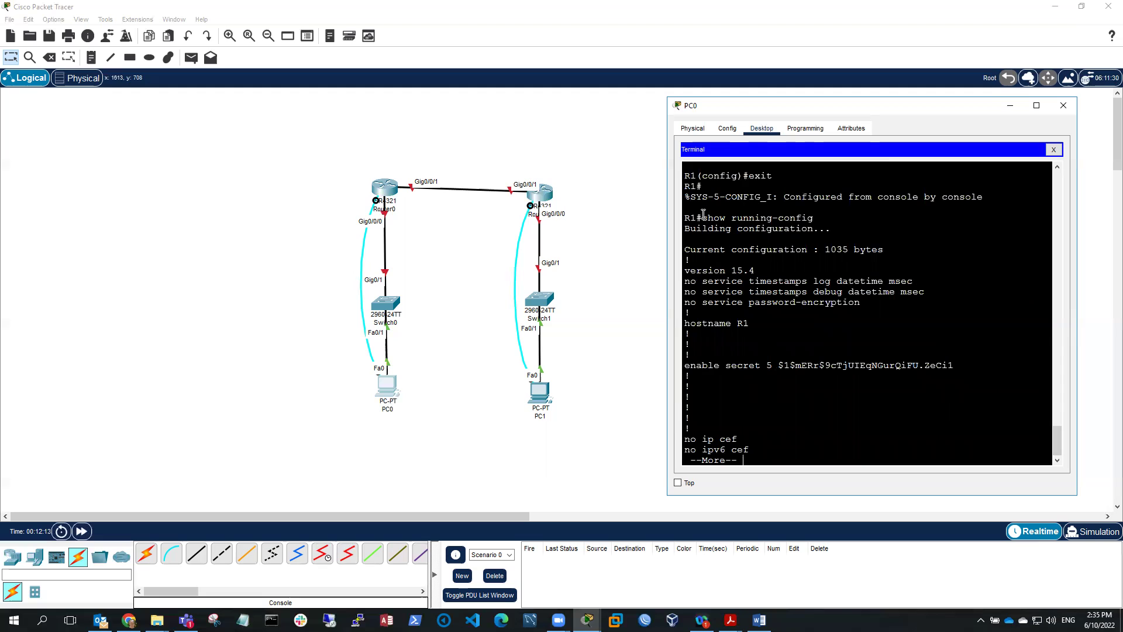
left_click_drag(688, 259, 703, 282)
left_click(797, 270)
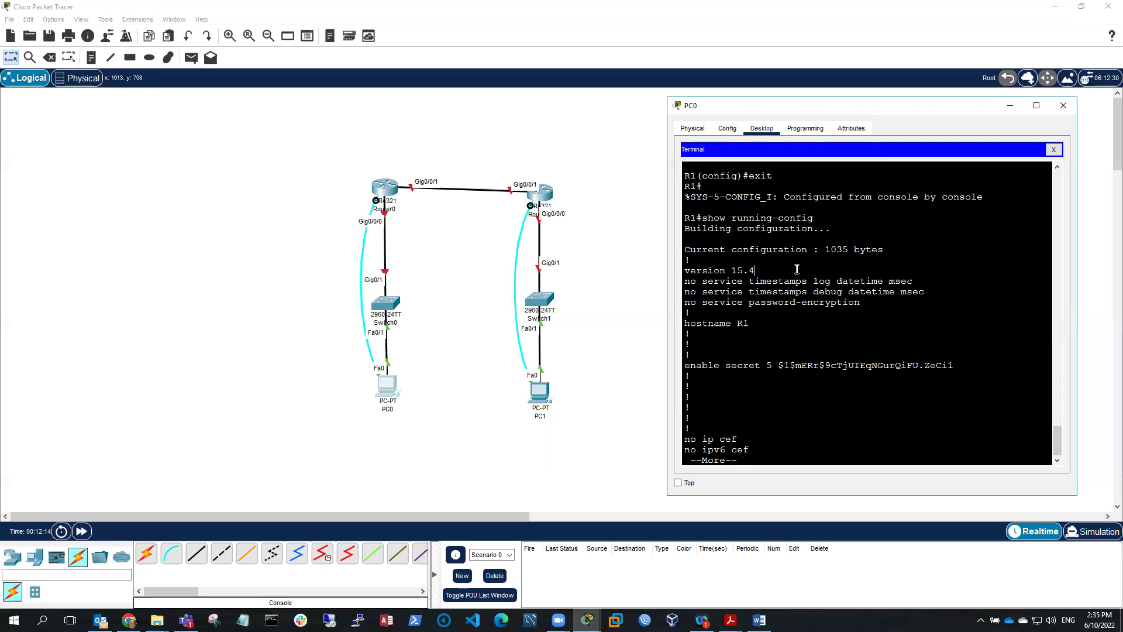
left_click_drag(684, 322, 745, 329)
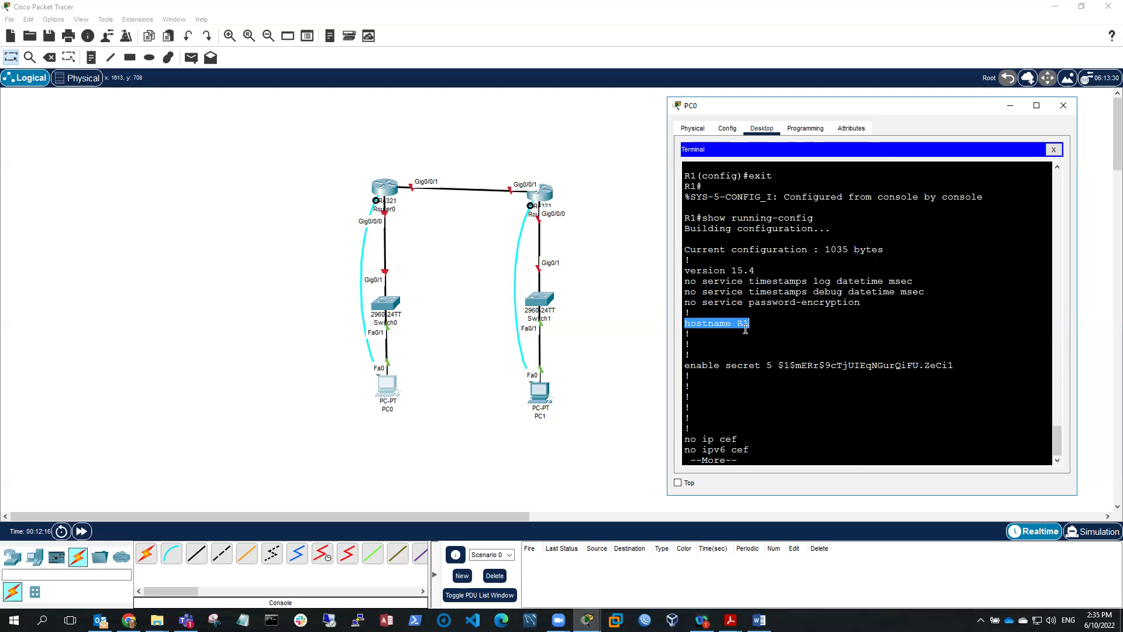
left_click_drag(685, 366, 957, 364)
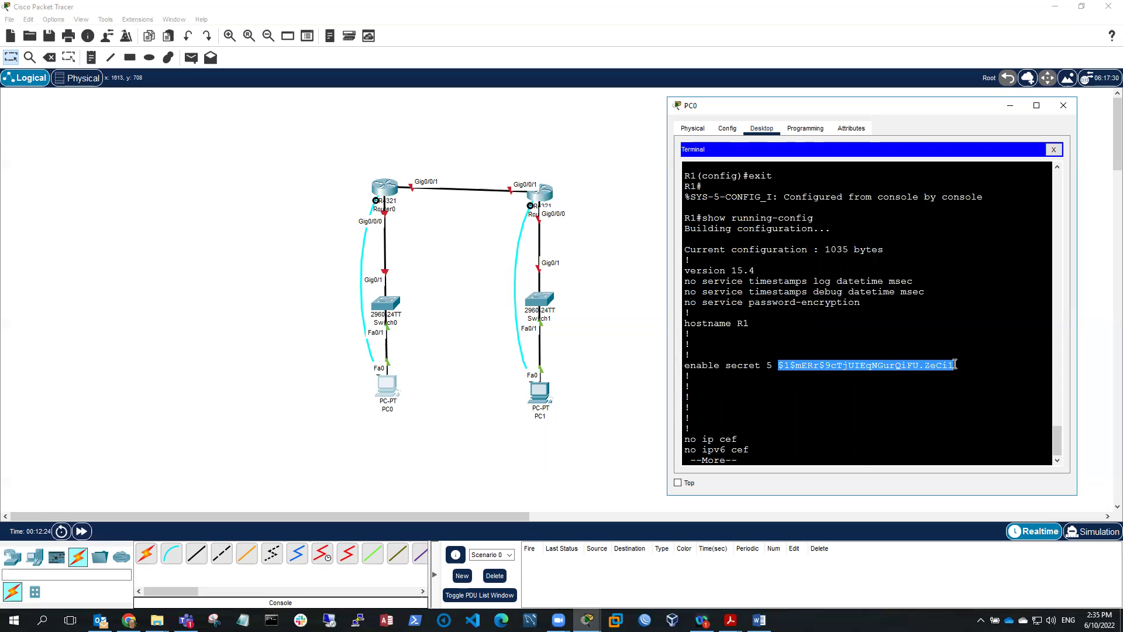
double_click(768, 364)
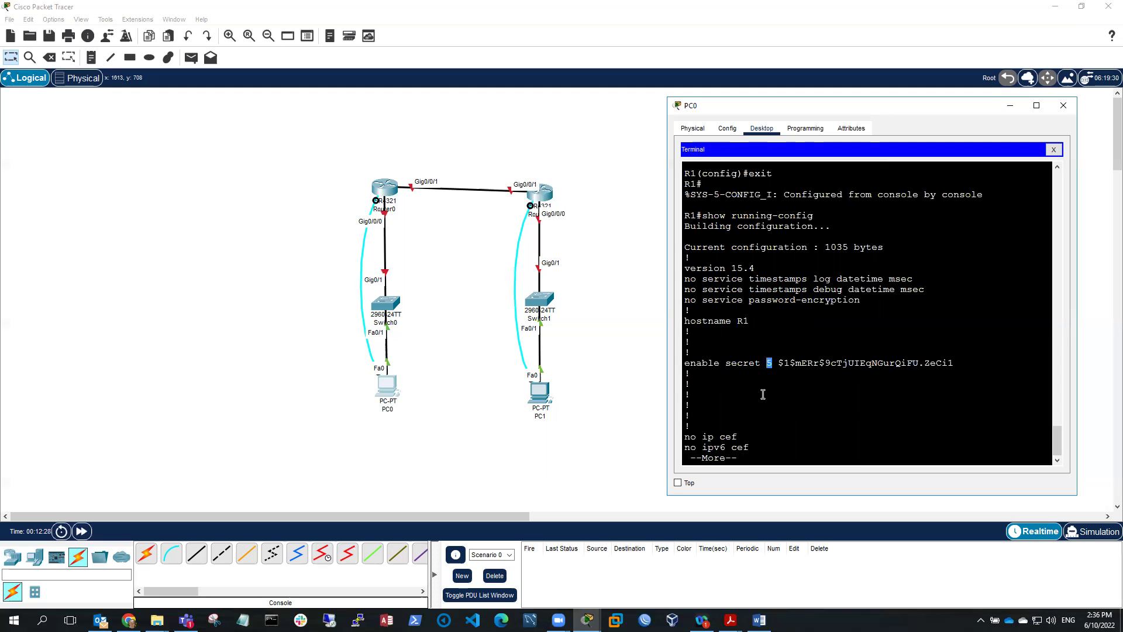
- Page through the rest of R1's running configuration, examining the interfaces, the motd banner and the console line settings
key("space")
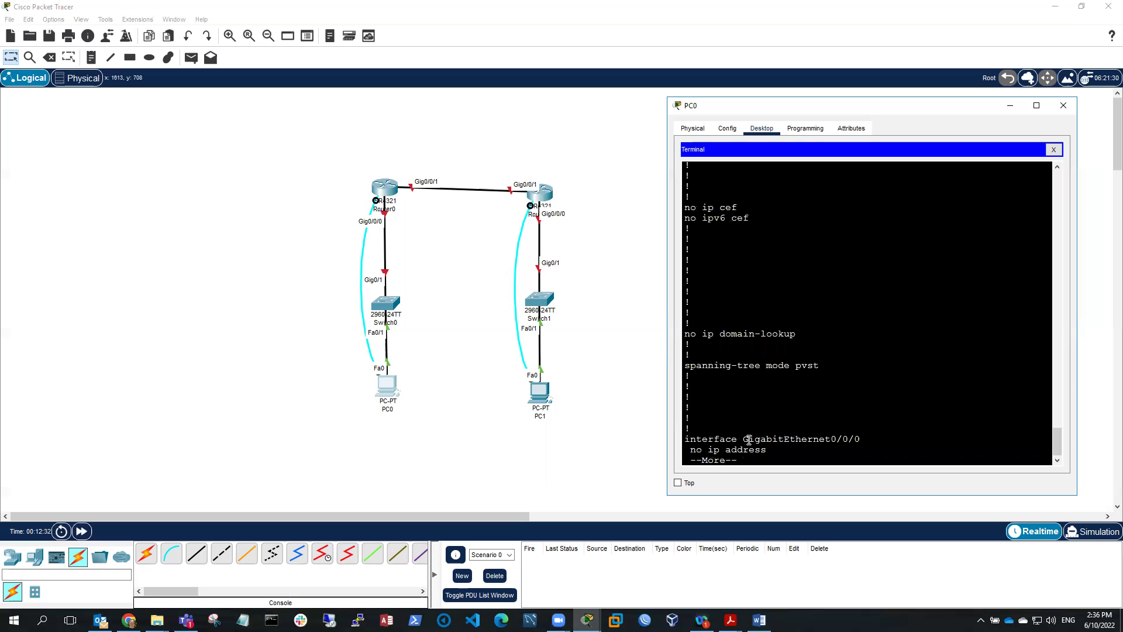
left_click_drag(748, 439, 867, 441)
left_click_drag(761, 450, 686, 450)
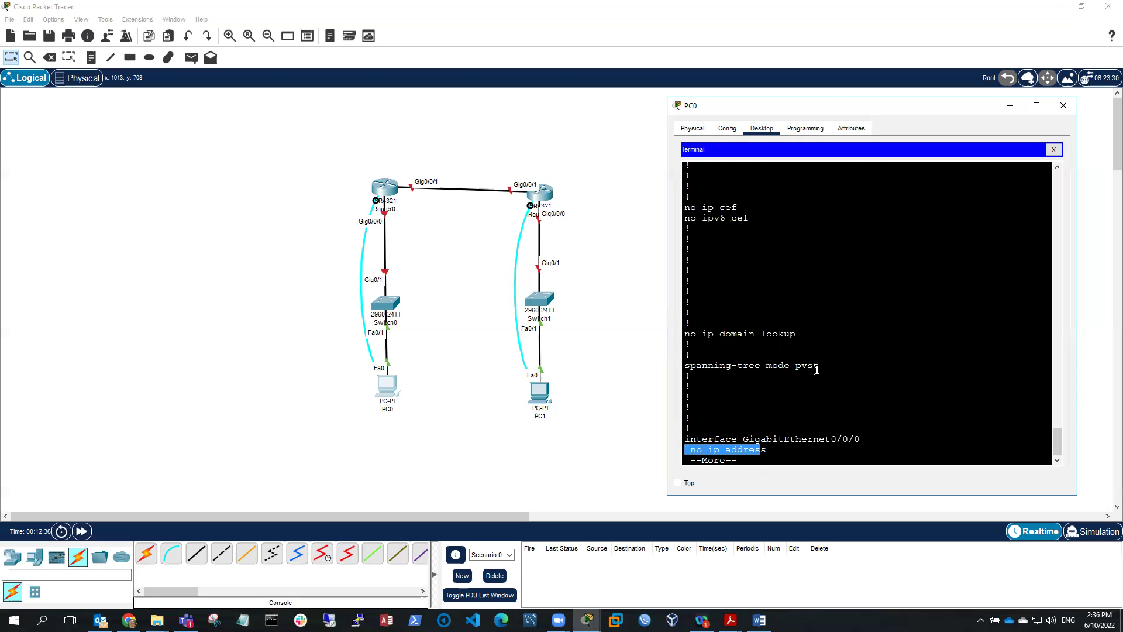
key("space")
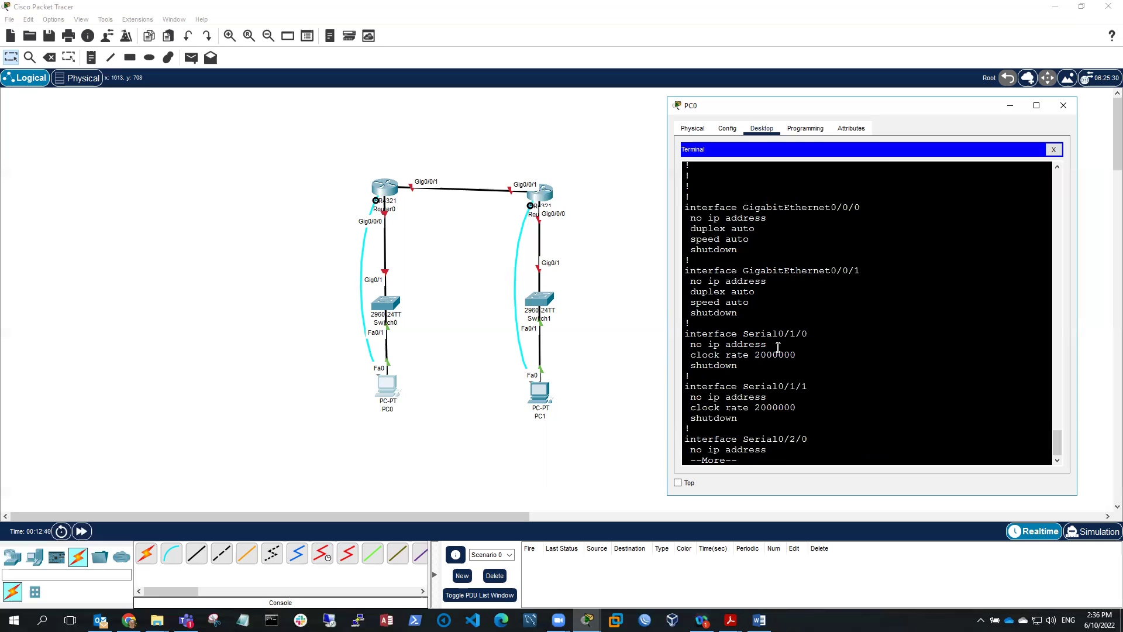
key("space")
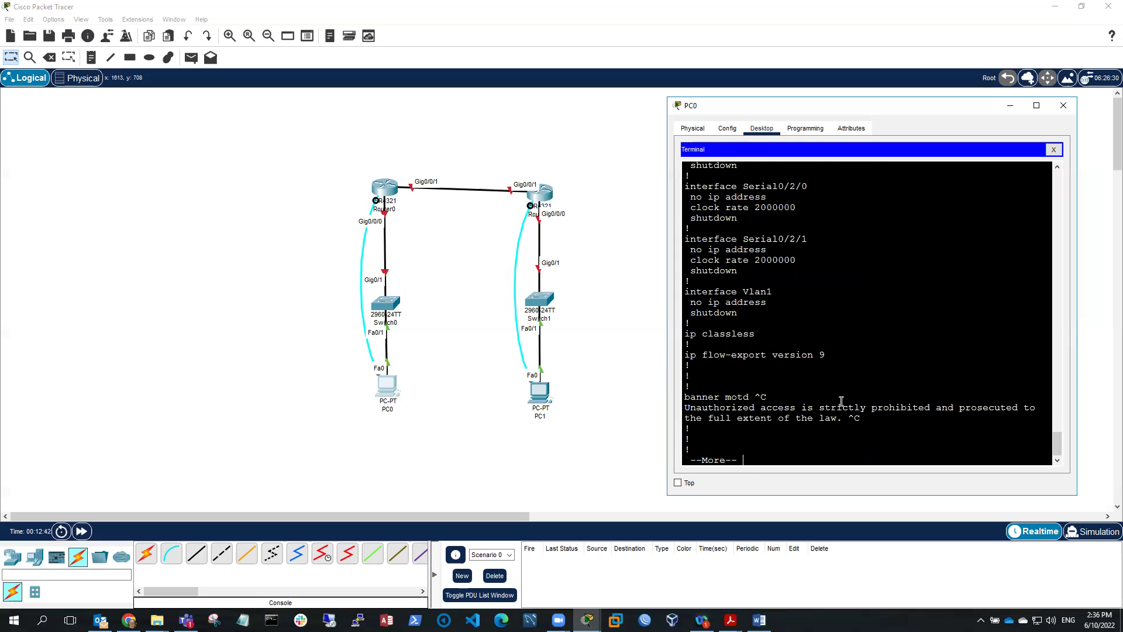
left_click_drag(690, 398, 866, 420)
key("space")
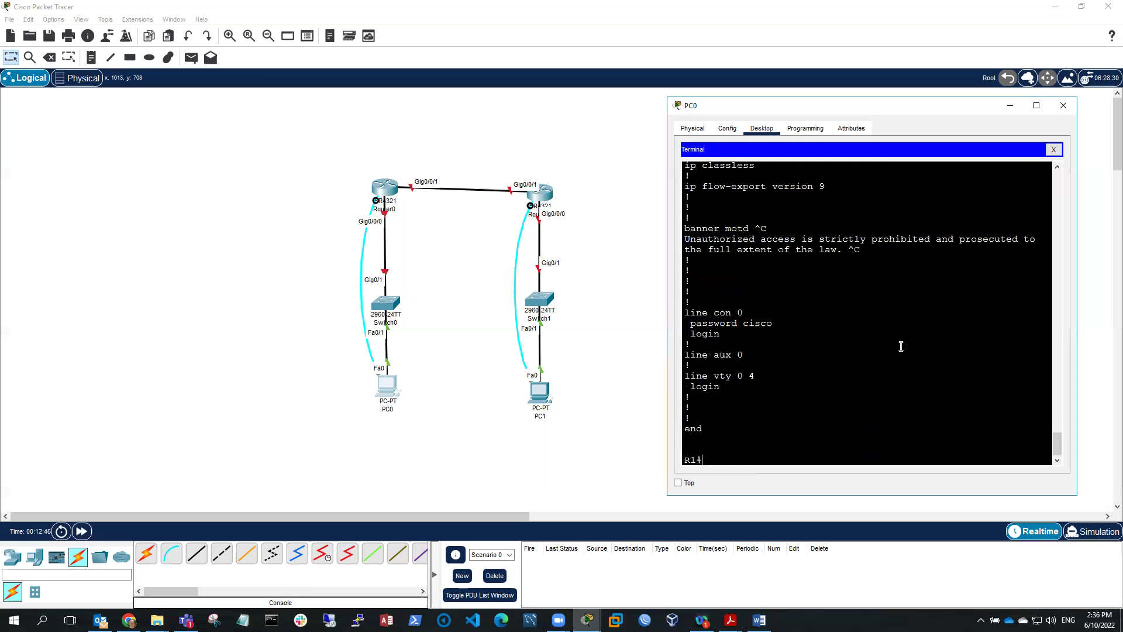
left_click_drag(686, 313, 762, 334)
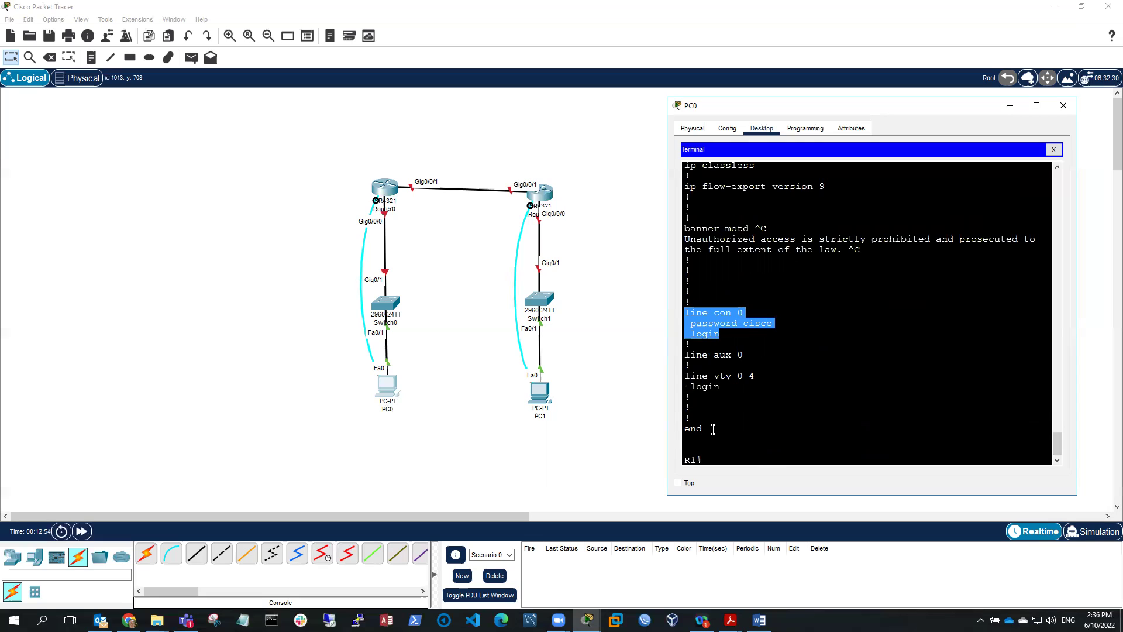
- Copy R1's running configuration from the "!" above the version line through "end" and paste it into a blank Notepad document
left_click_drag(708, 429, 685, 275)
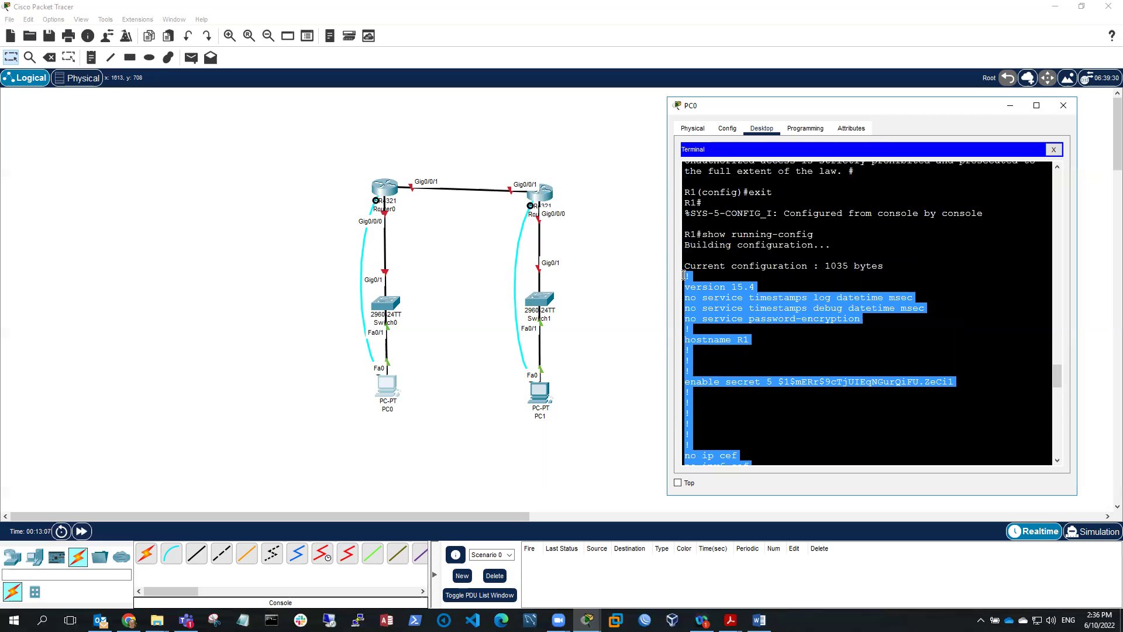
right_click(730, 299)
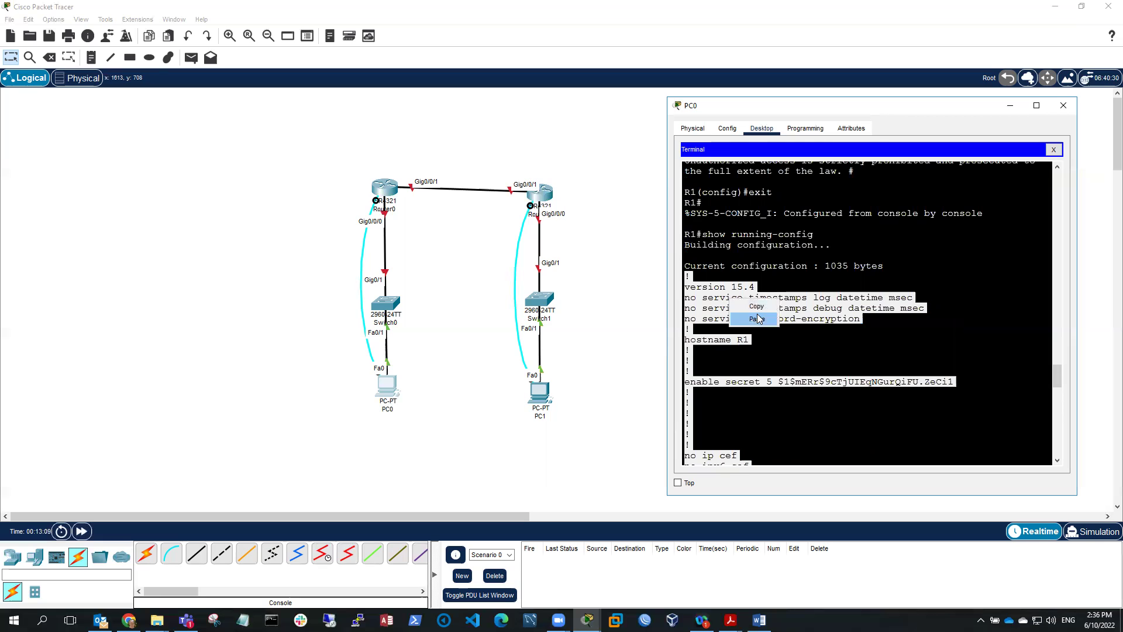
left_click(756, 306)
left_click(243, 619)
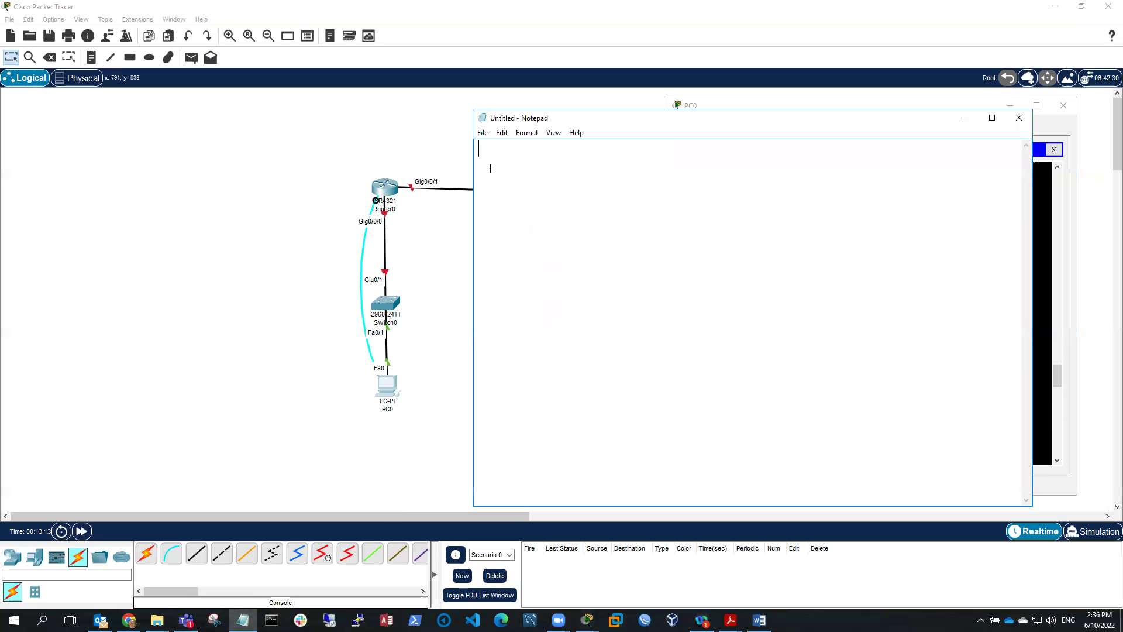
right_click(490, 168)
left_click(516, 218)
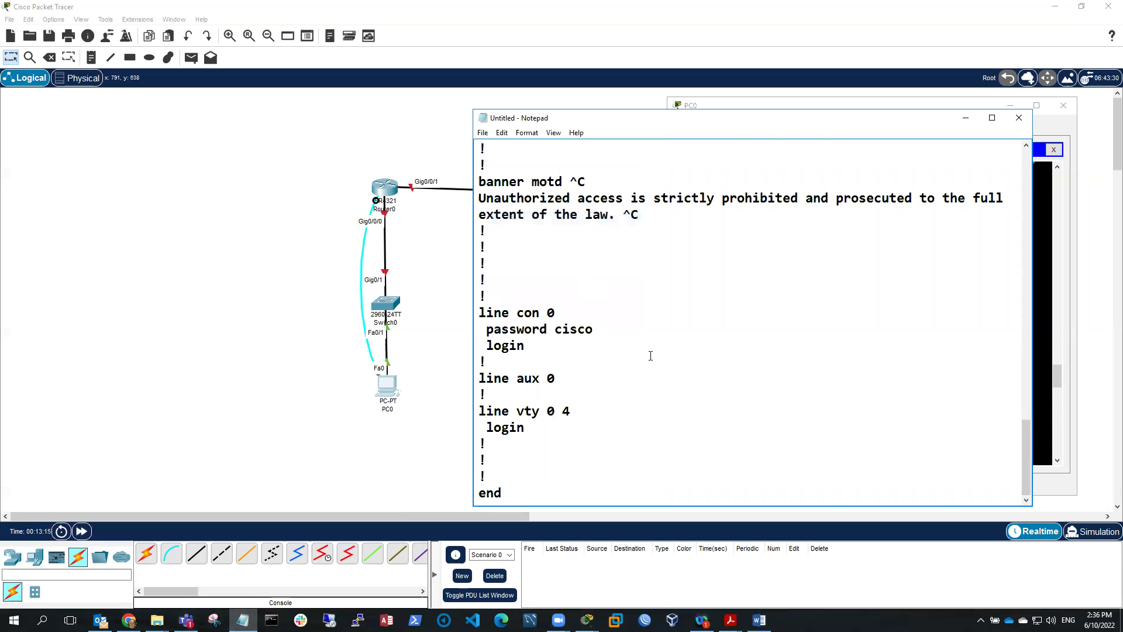
scroll(650, 356, "up", 20)
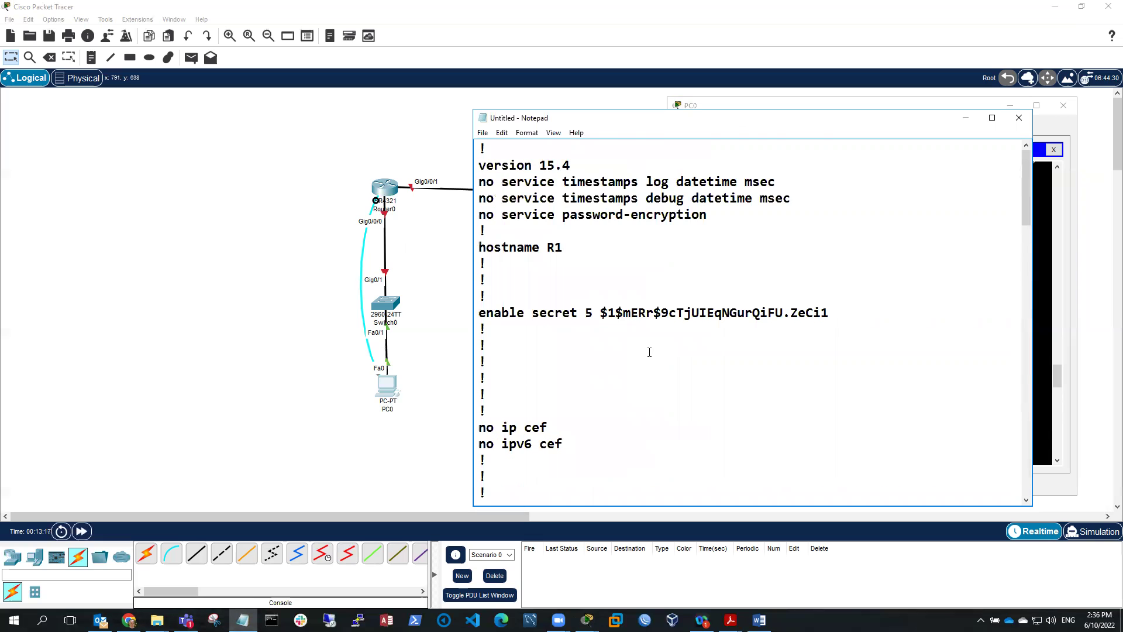
scroll(649, 353, "down", 10)
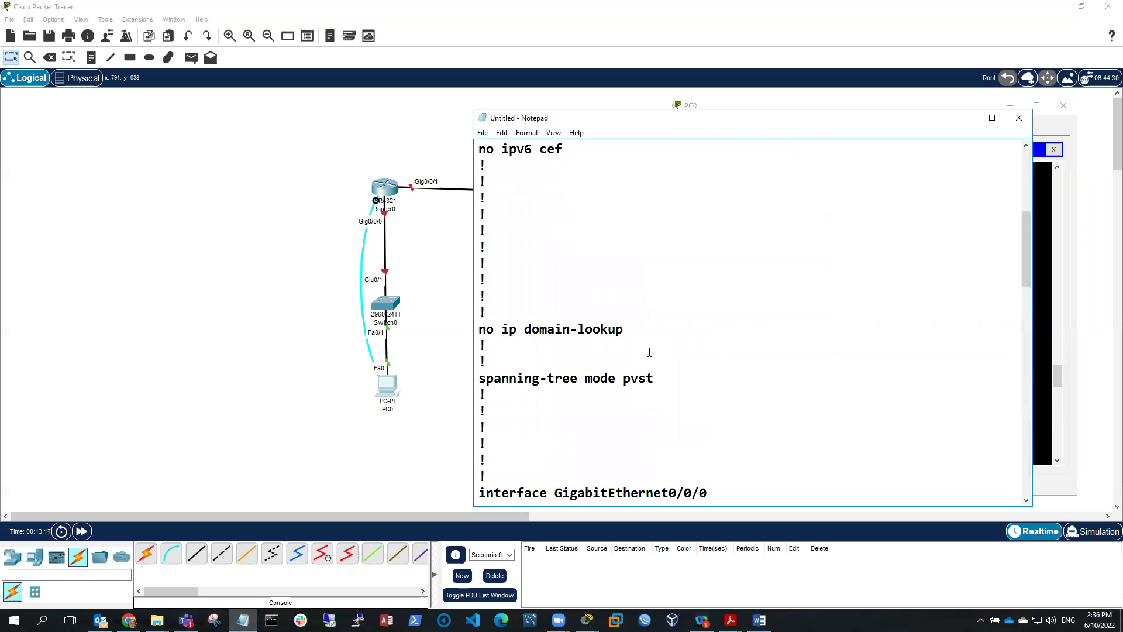
- Start saving the Notepad document and choose the folder 2022-Teaching > S2 > C4 Cyber NEF1 > sg pkt
left_click(482, 133)
left_click(510, 185)
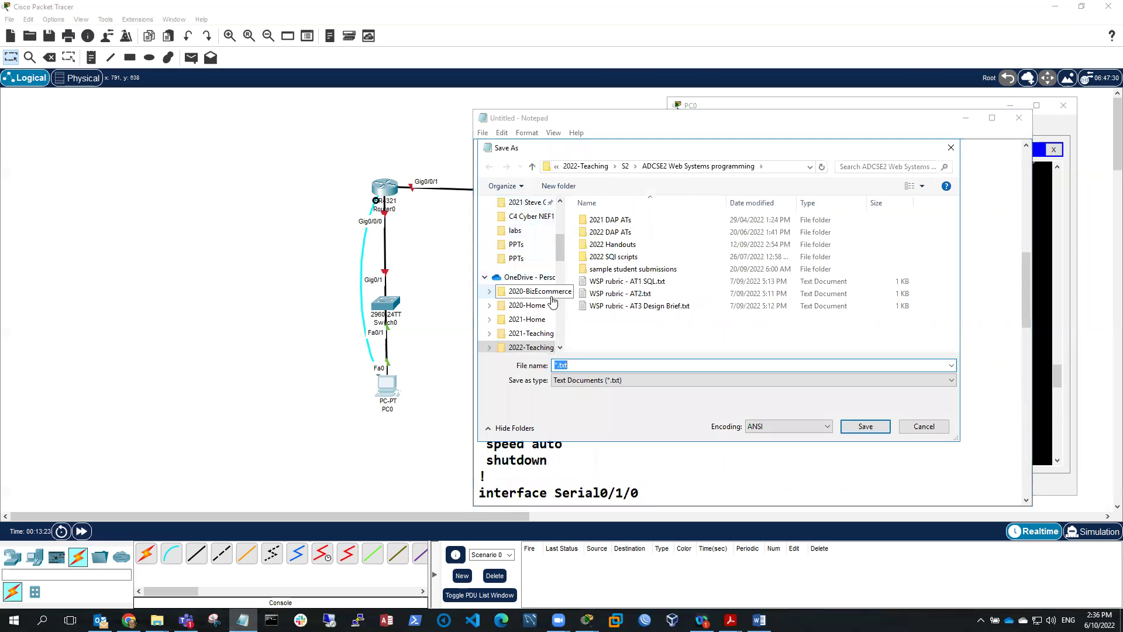
left_click_drag(563, 244, 567, 225)
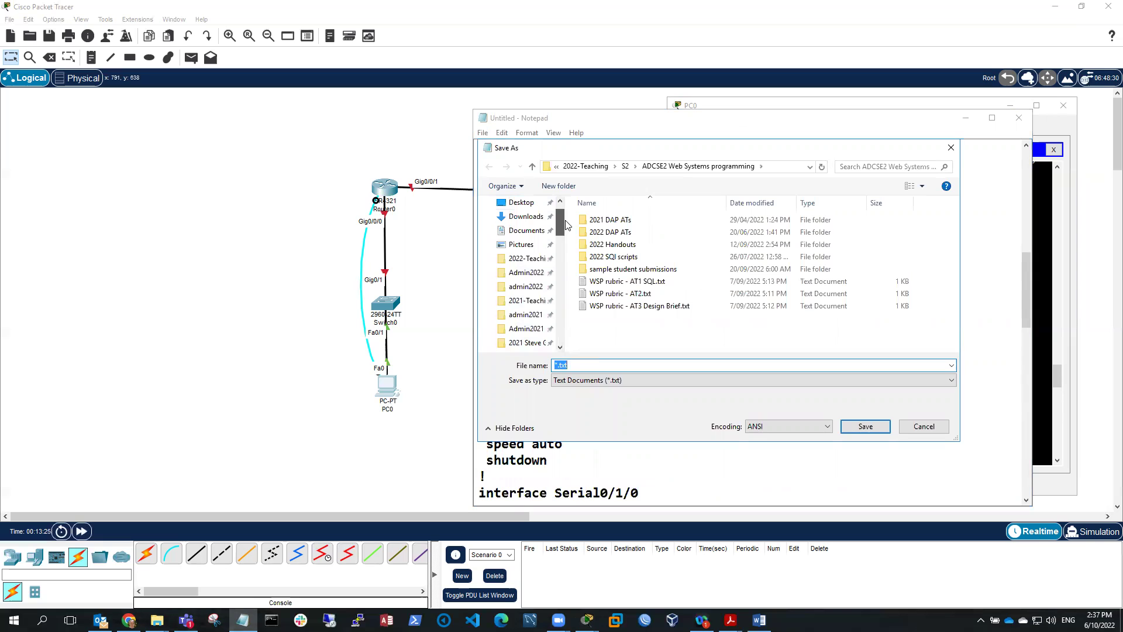
left_click(527, 258)
left_click(594, 271)
double_click(594, 269)
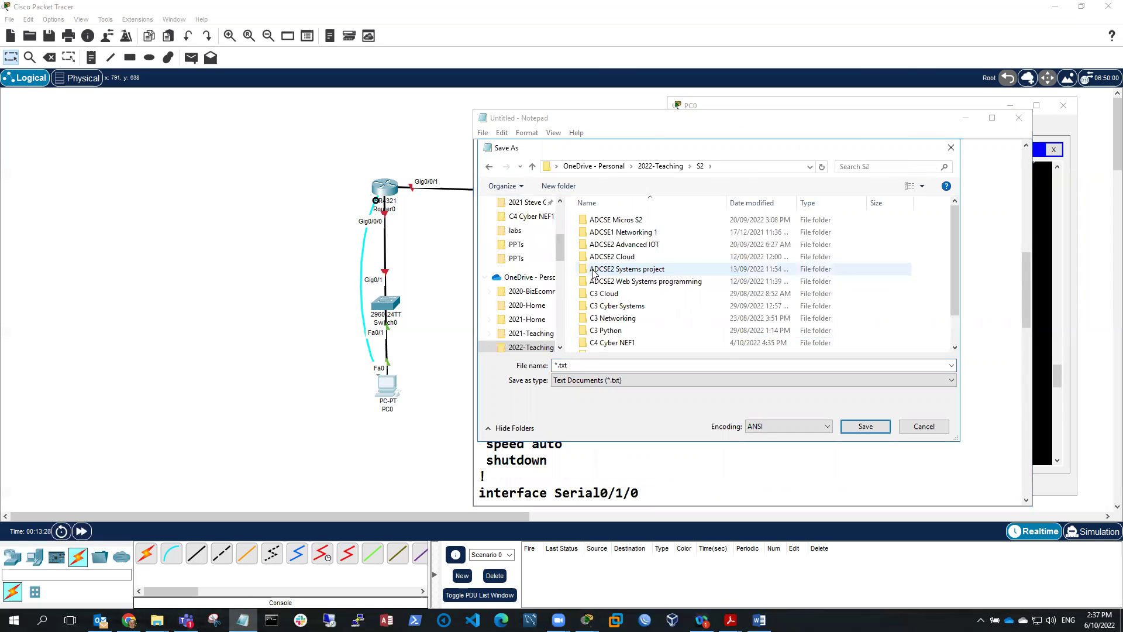
double_click(619, 344)
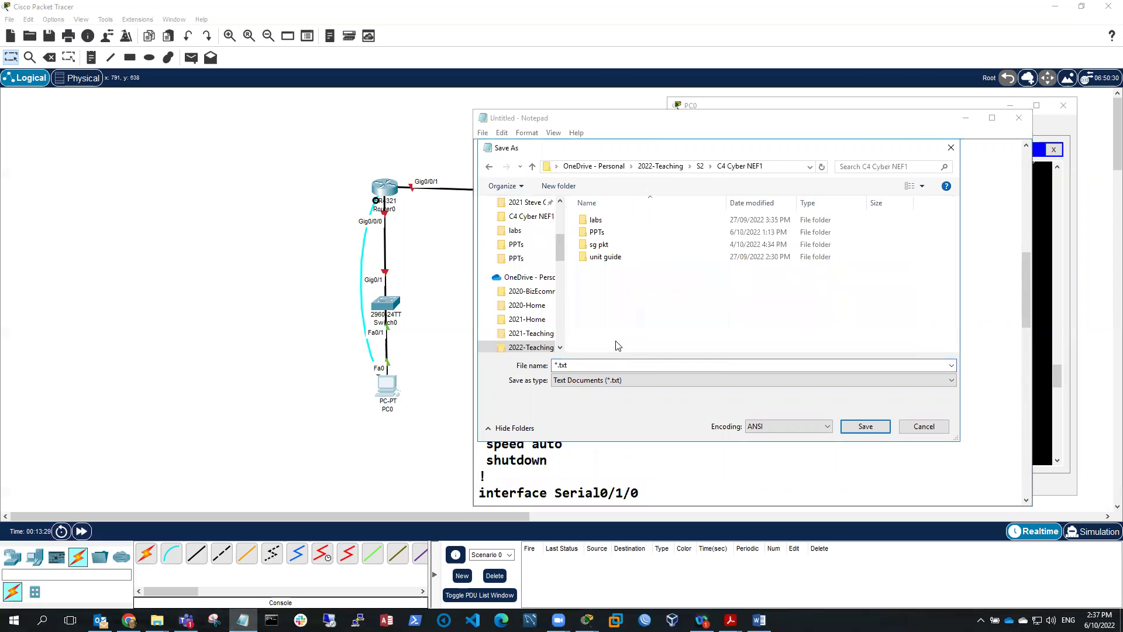
double_click(600, 245)
- Save the configuration text under the file name "Lab2 R1 configA - 061022.txt"
left_click(557, 364)
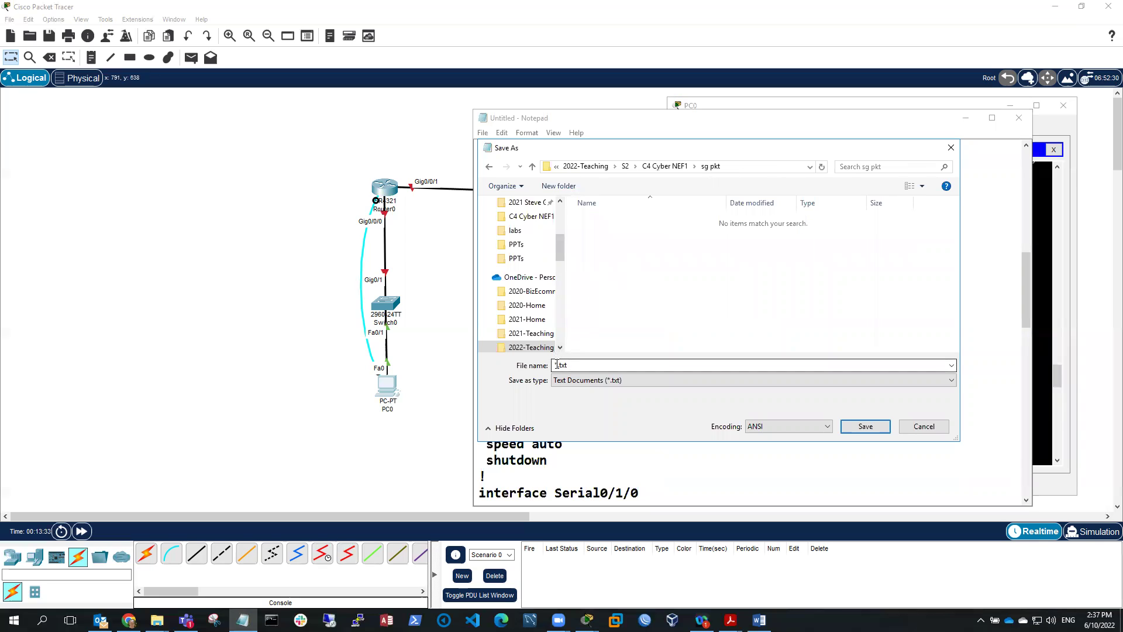
left_click(557, 365)
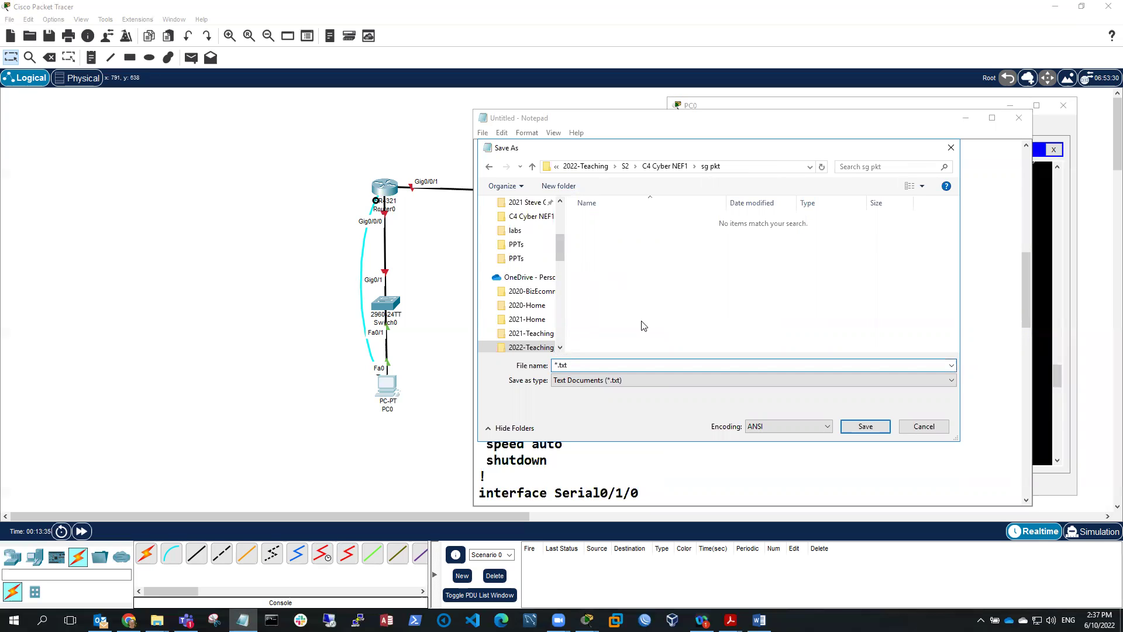
type("Lab2 R1 config - a")
key("BackSpace")
key("BackSpace")
key("BackSpace")
key("BackSpace")
type("A - 061022")
key("Delete")
left_click(870, 426)
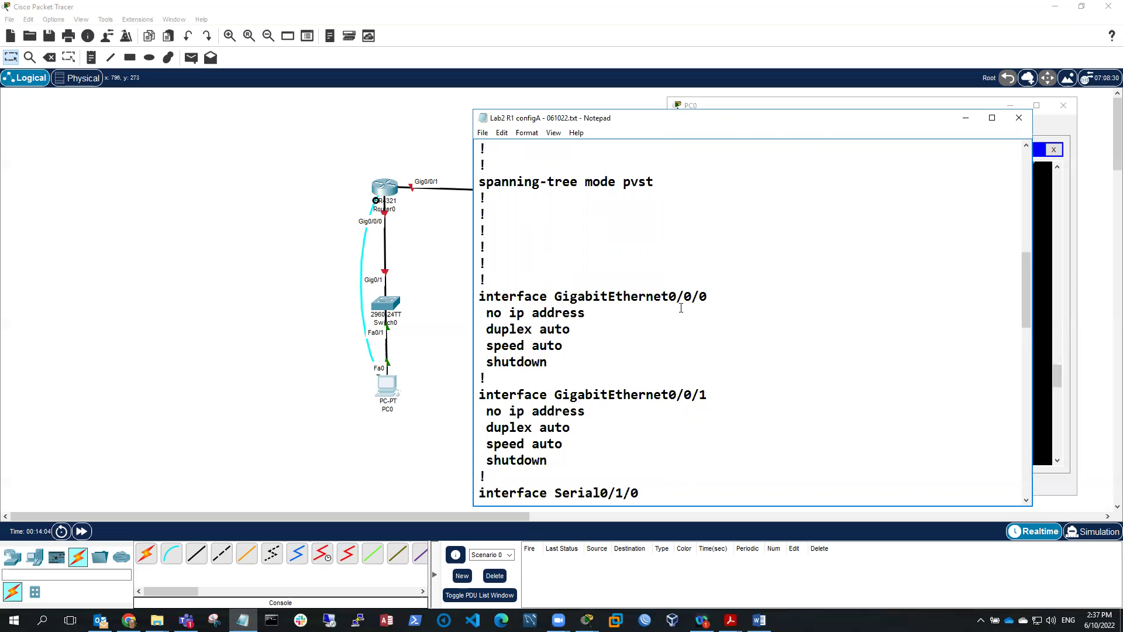
- Return to Packet Tracer and run copy running-config startup-config on R1, accepting the default destination filename
left_click(966, 120)
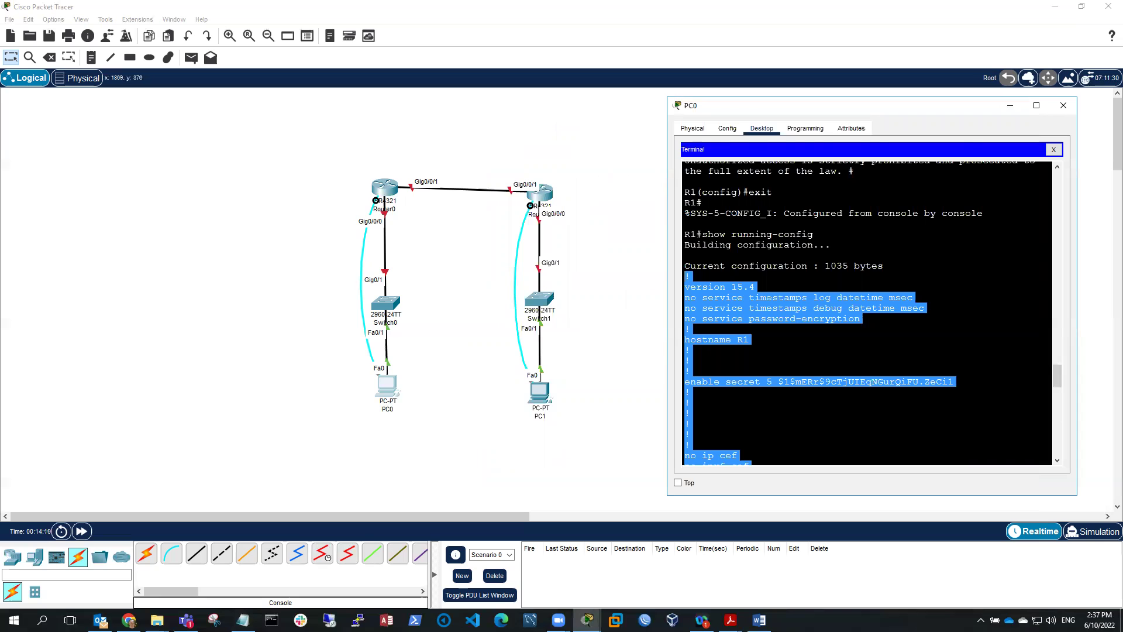
left_click(771, 442)
scroll(773, 442, "down", 4)
scroll(772, 442, "down", 10)
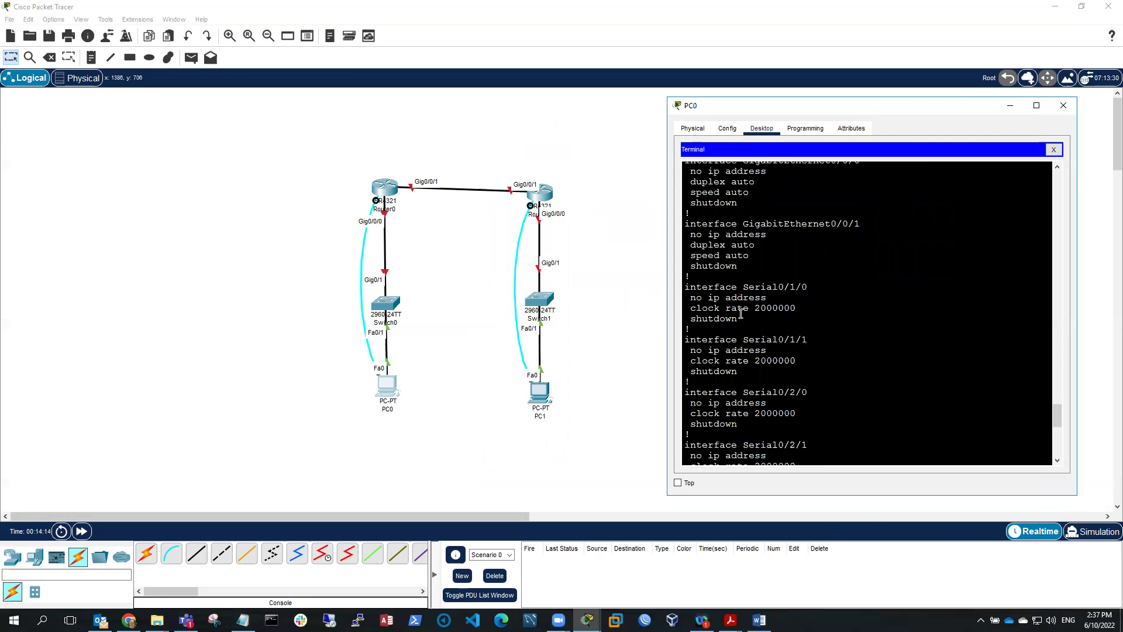
scroll(741, 314, "down", 10)
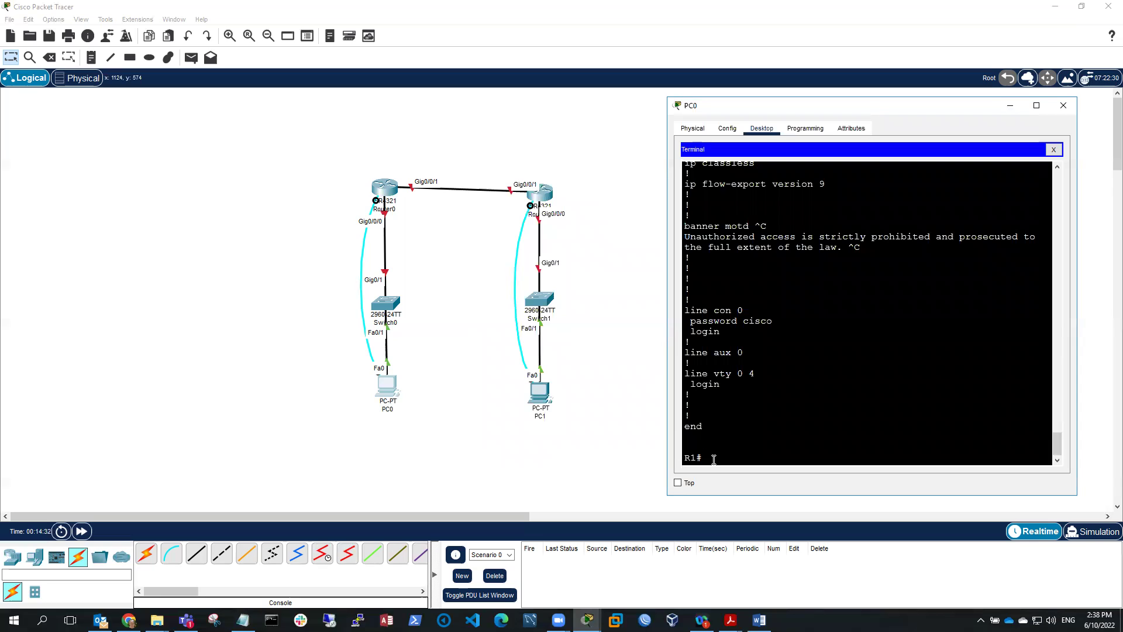
key("alt+Tab")
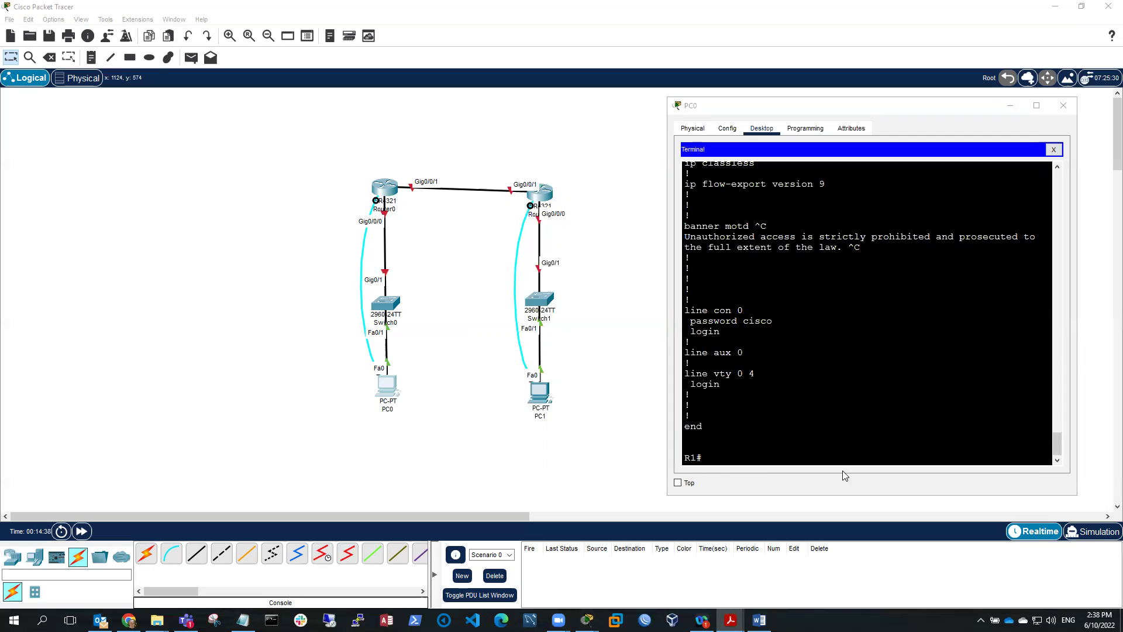
right_click(715, 461)
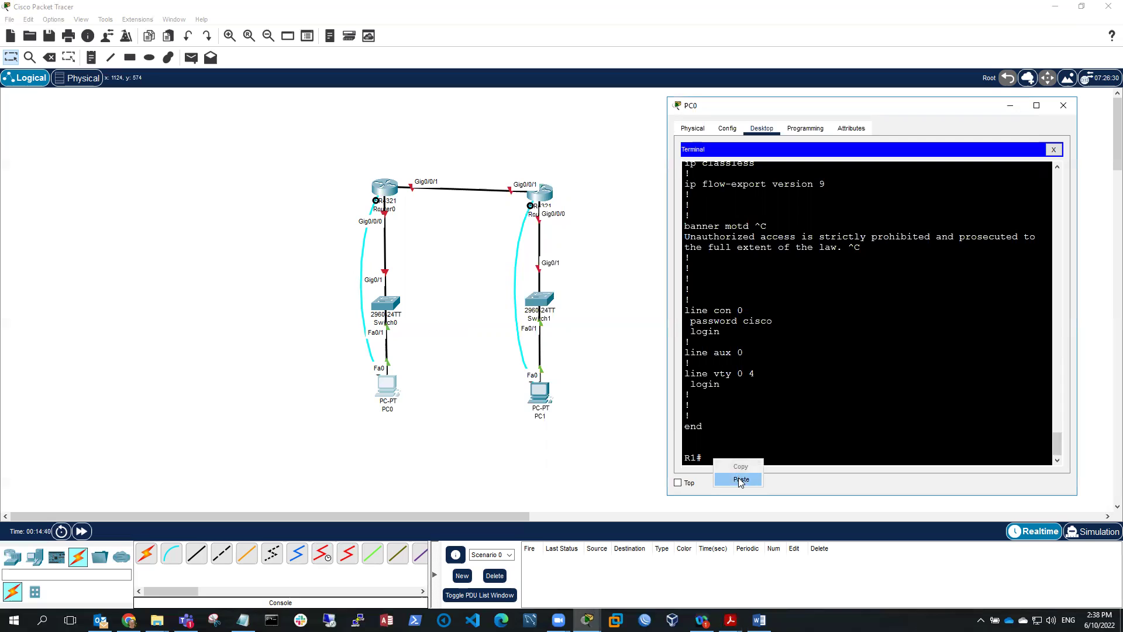
left_click(741, 479)
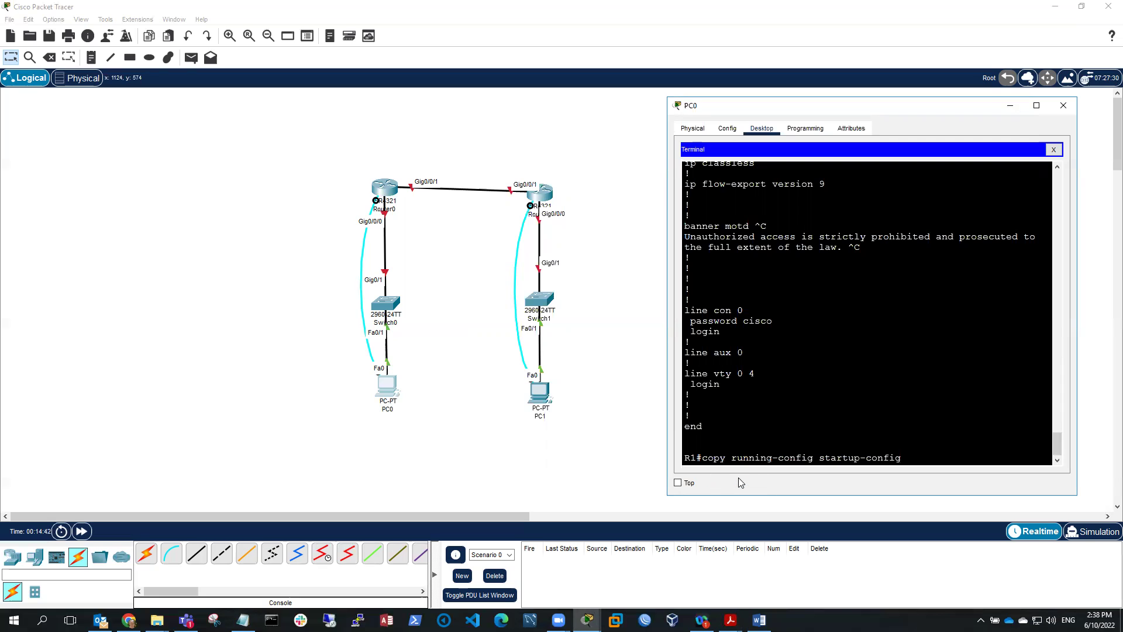
key("Return")
key("Return")
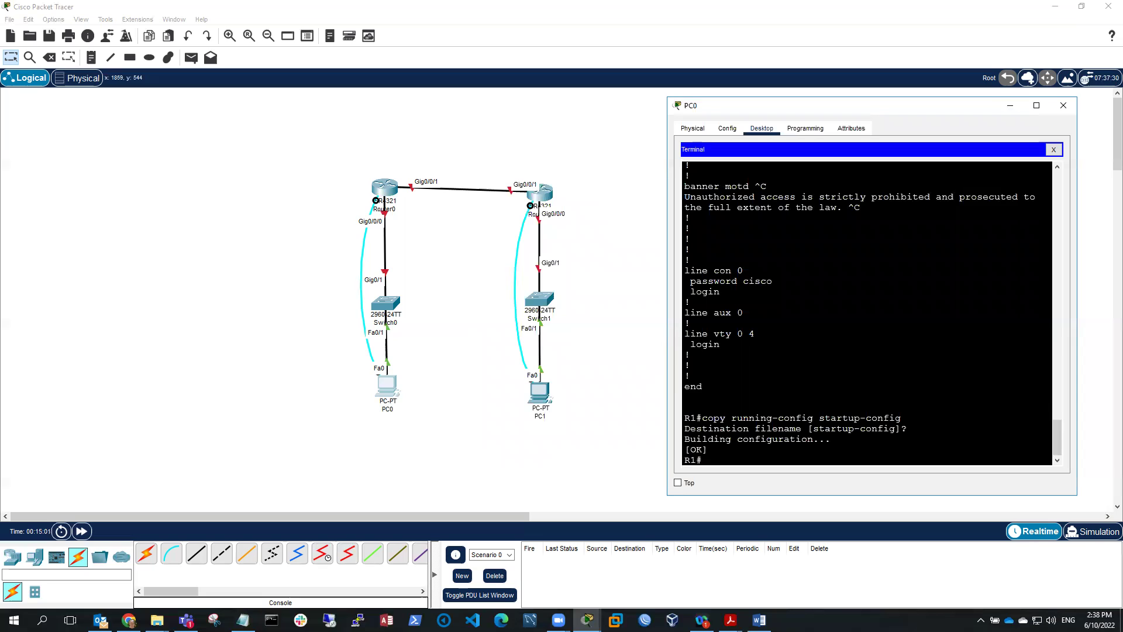
- Display R1's software version and system information in the console terminal
key("alt+Tab")
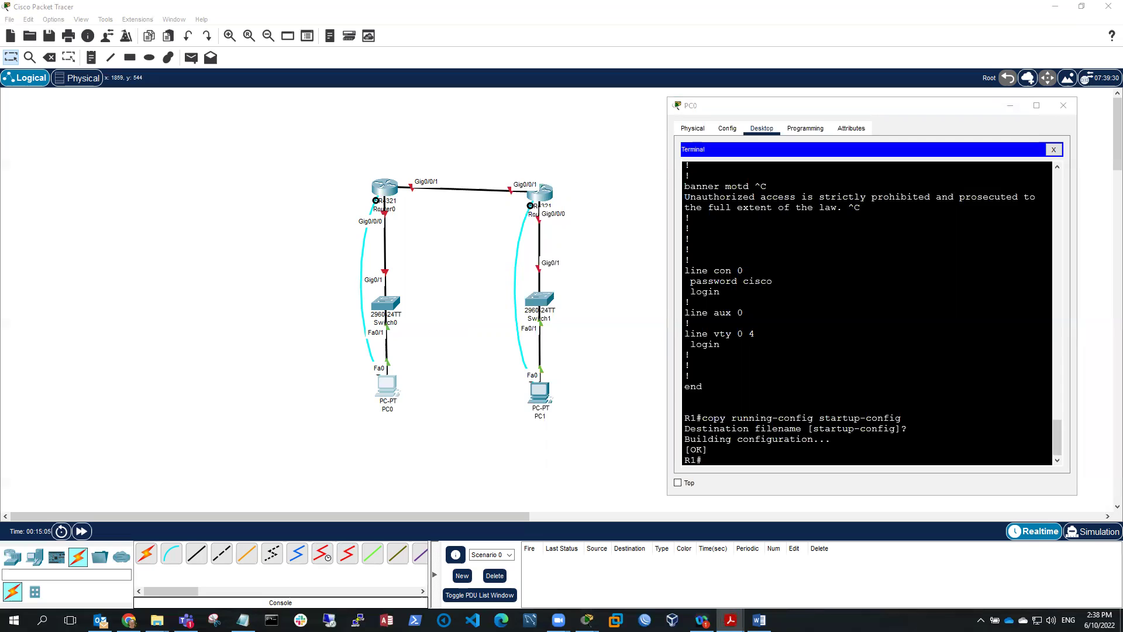
right_click(719, 460)
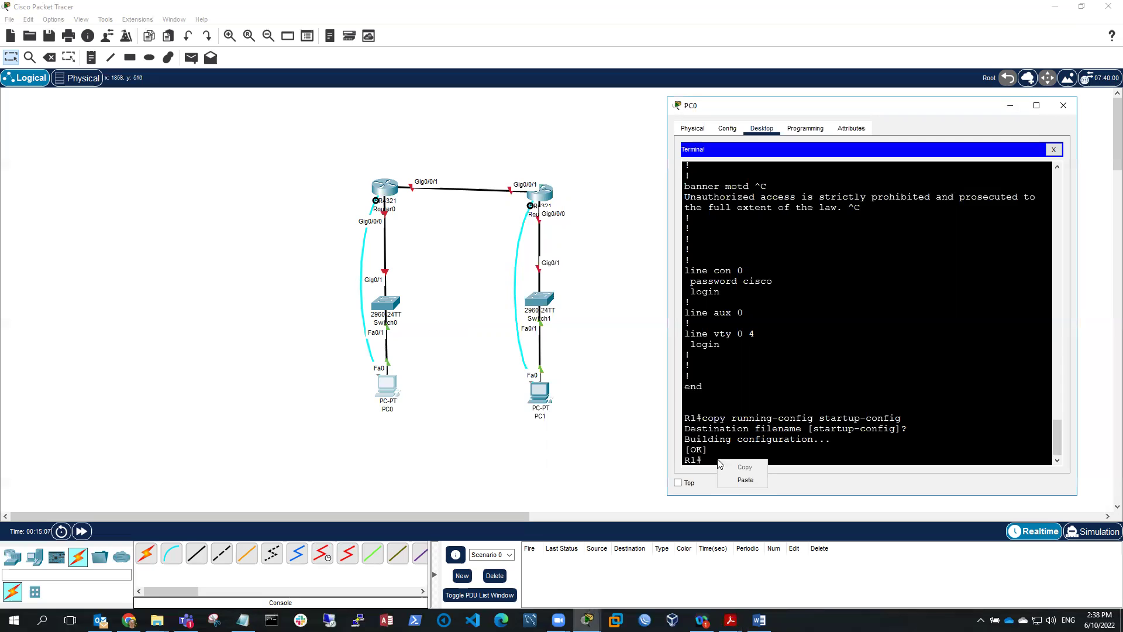
left_click(740, 480)
key("Return")
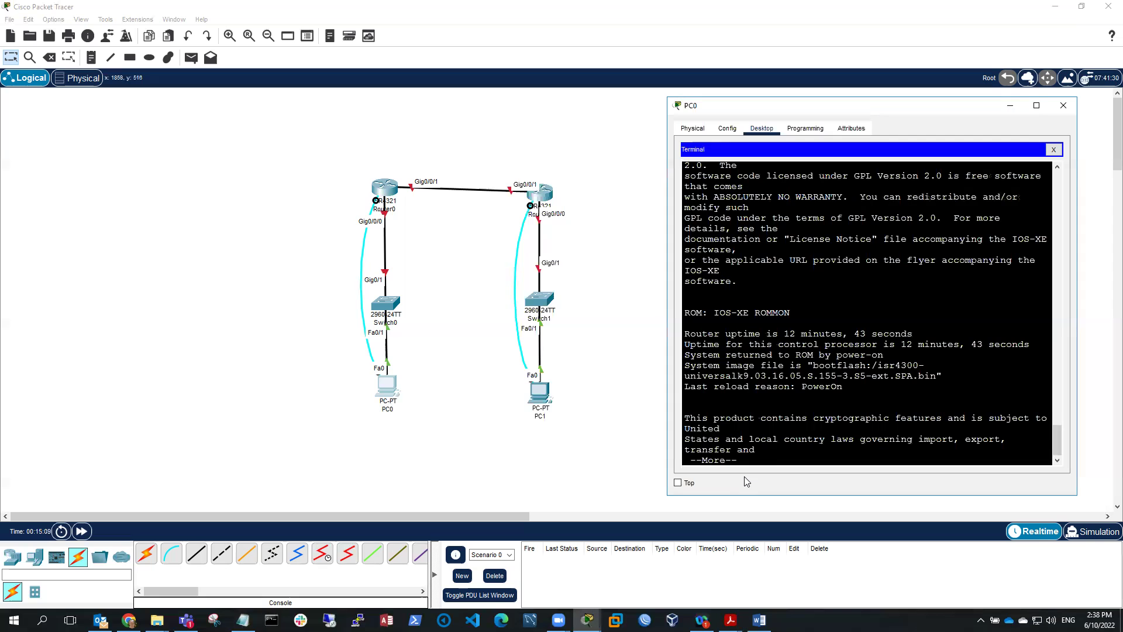
- Page through the rest of R1's version output, examining the system image file, interface and memory details
left_click_drag(721, 375, 934, 378)
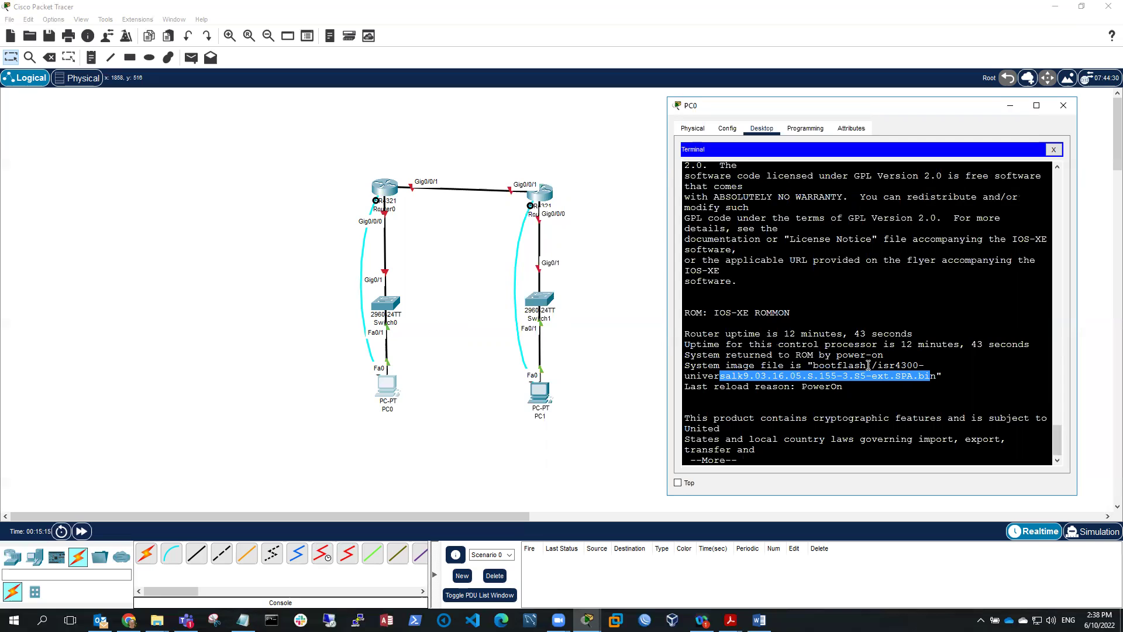
left_click_drag(884, 367, 936, 378)
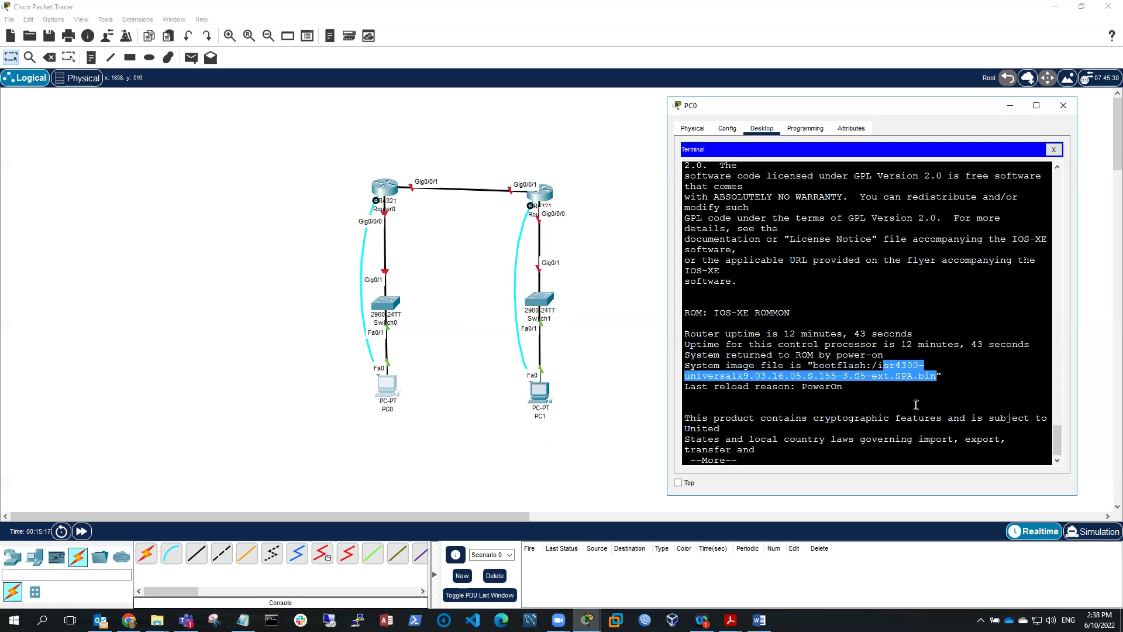
key("space")
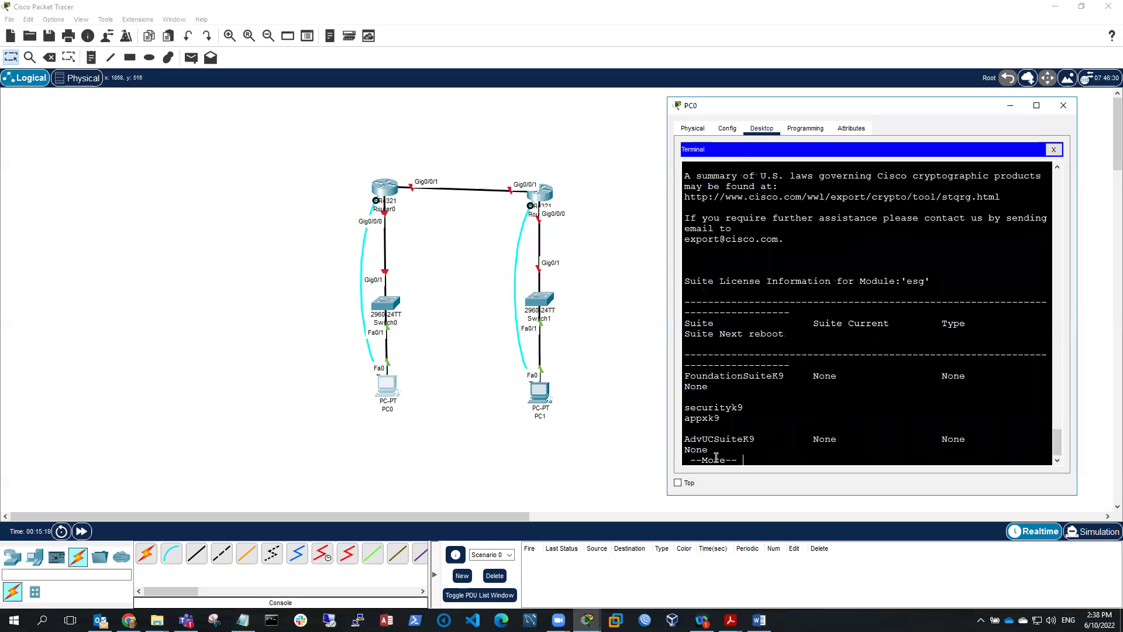
key("space")
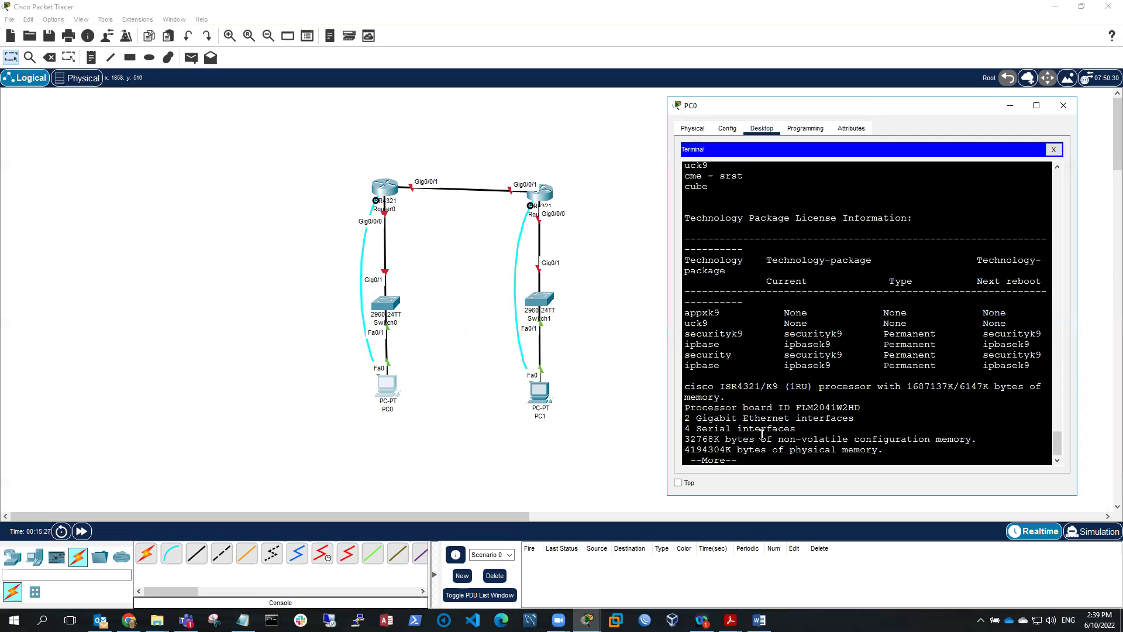
left_click_drag(884, 449, 669, 415)
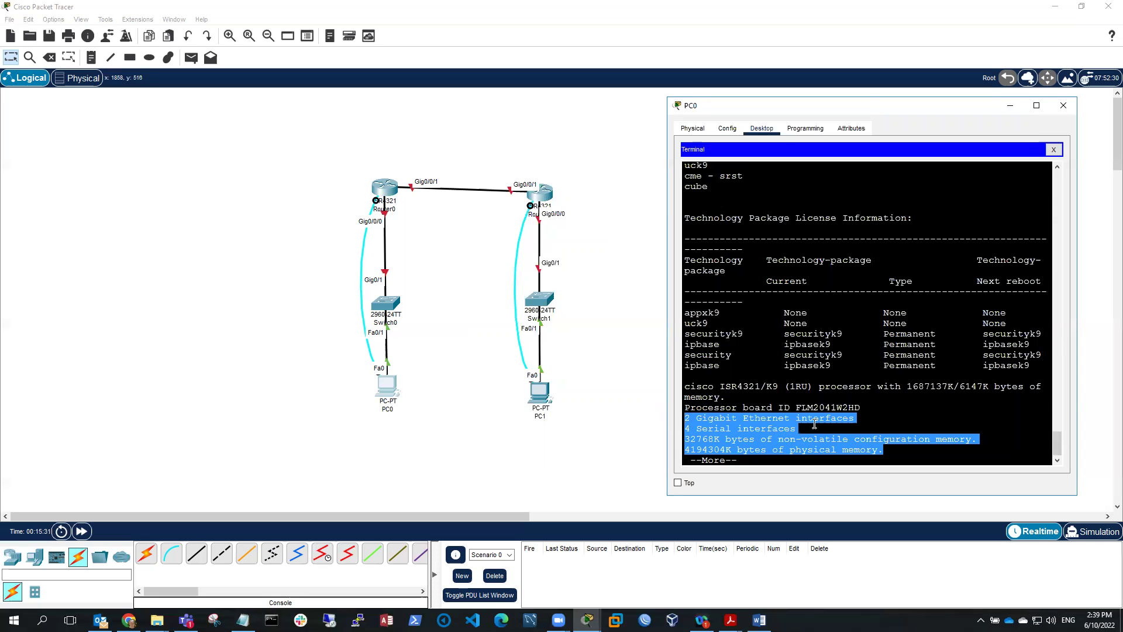
key("space")
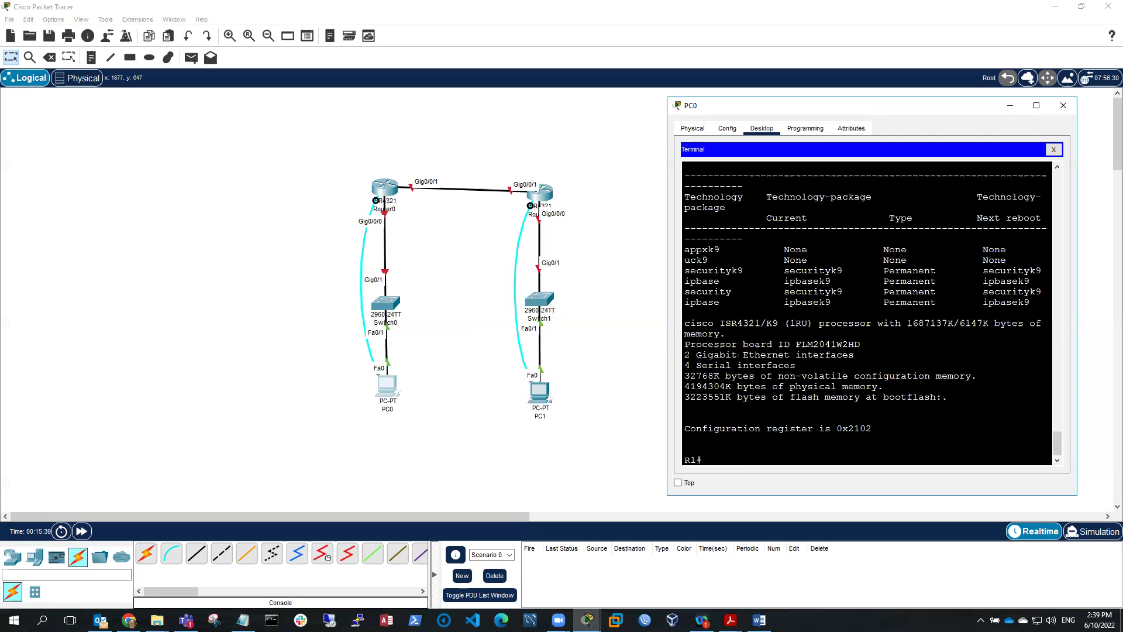
- Run show ip interface brief on R1 and examine the addresses and status of the two GigabitEthernet interfaces
key("alt+Tab")
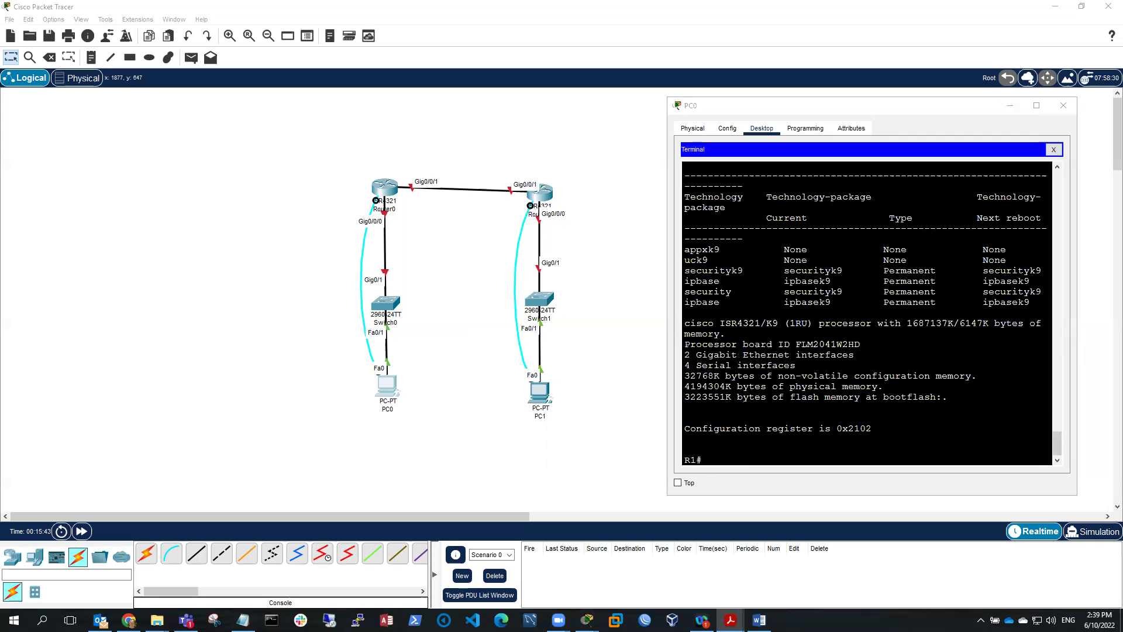
right_click(707, 459)
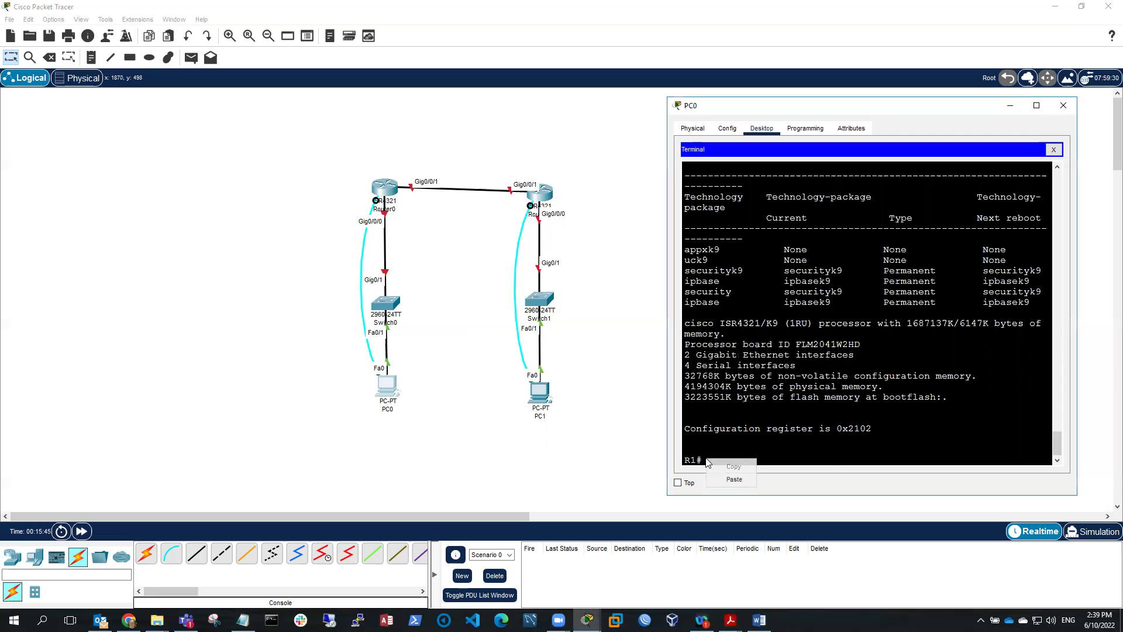
left_click(734, 478)
key("Return")
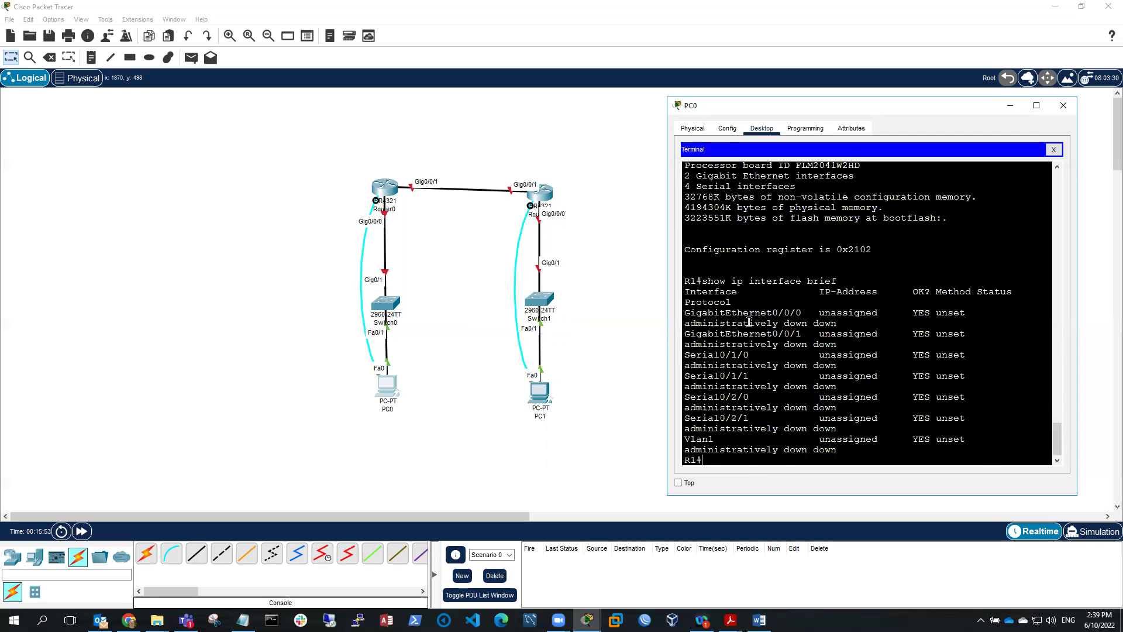
left_click_drag(691, 313, 807, 332)
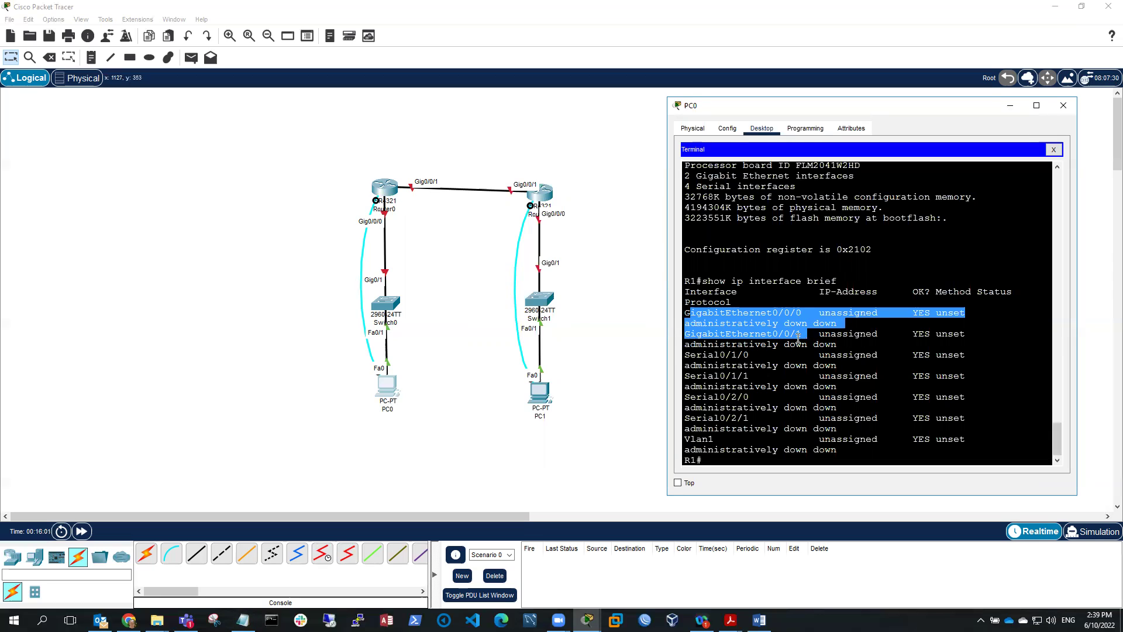
left_click(828, 312)
left_click_drag(819, 312, 872, 334)
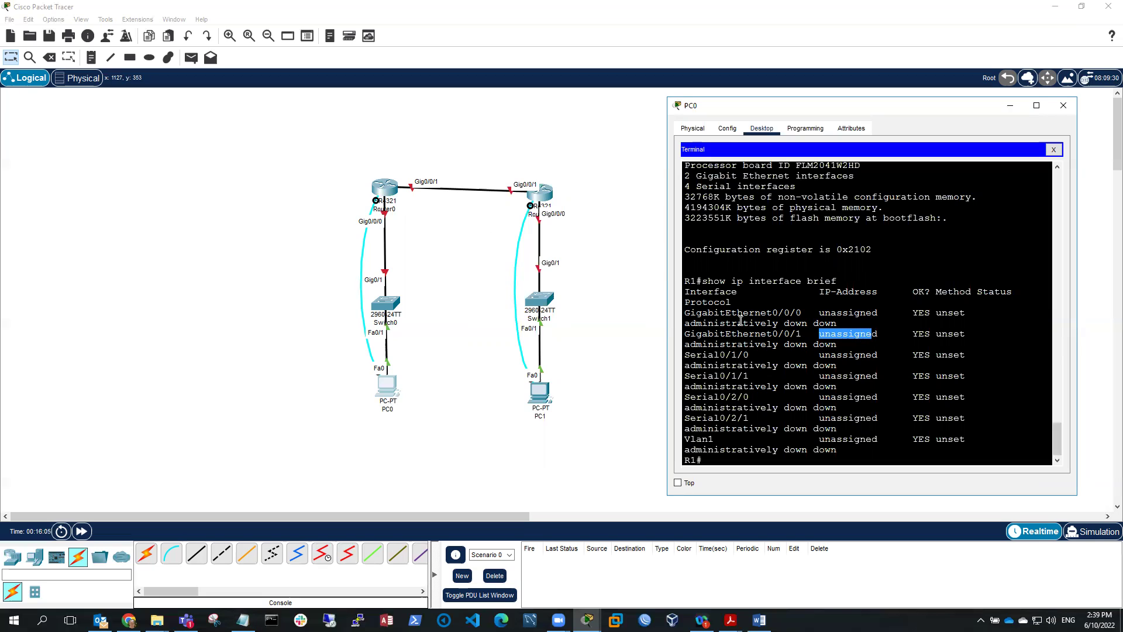
left_click_drag(702, 323, 842, 323)
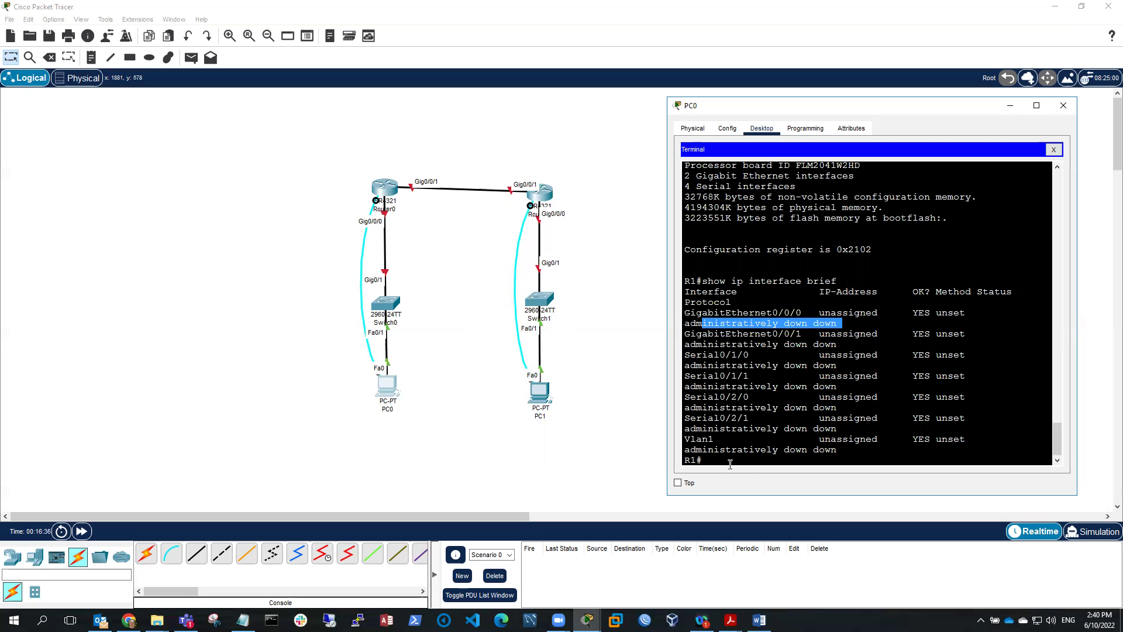
- Try to run interface GigaEthernet 0/0/0 from R1's privileged EXEC prompt
key("alt+Tab")
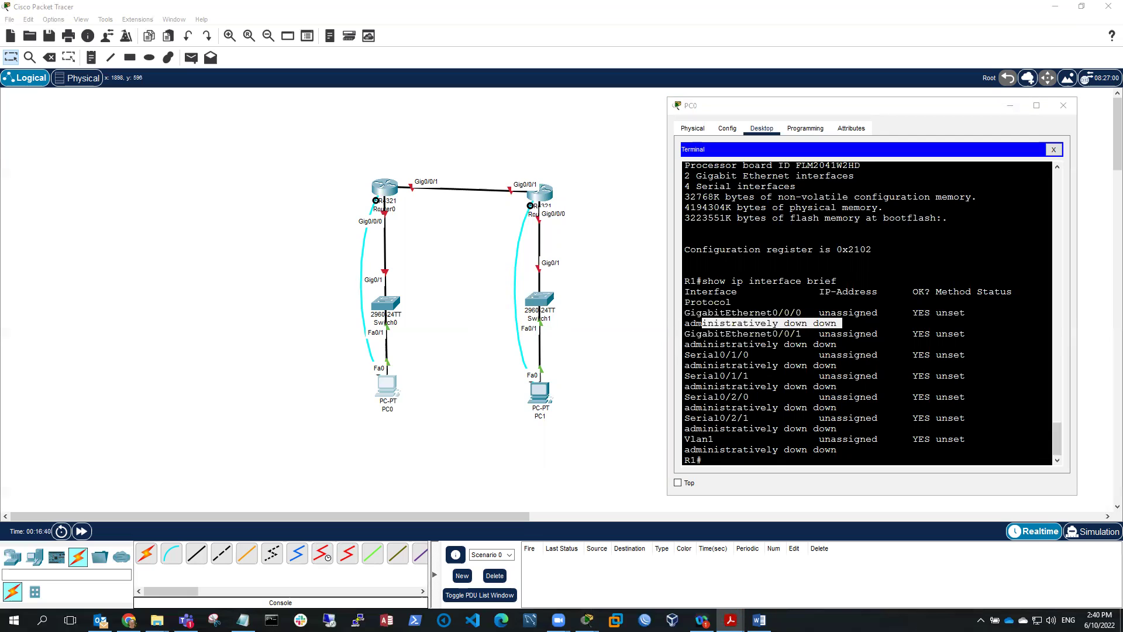
left_click(704, 459)
right_click(705, 459)
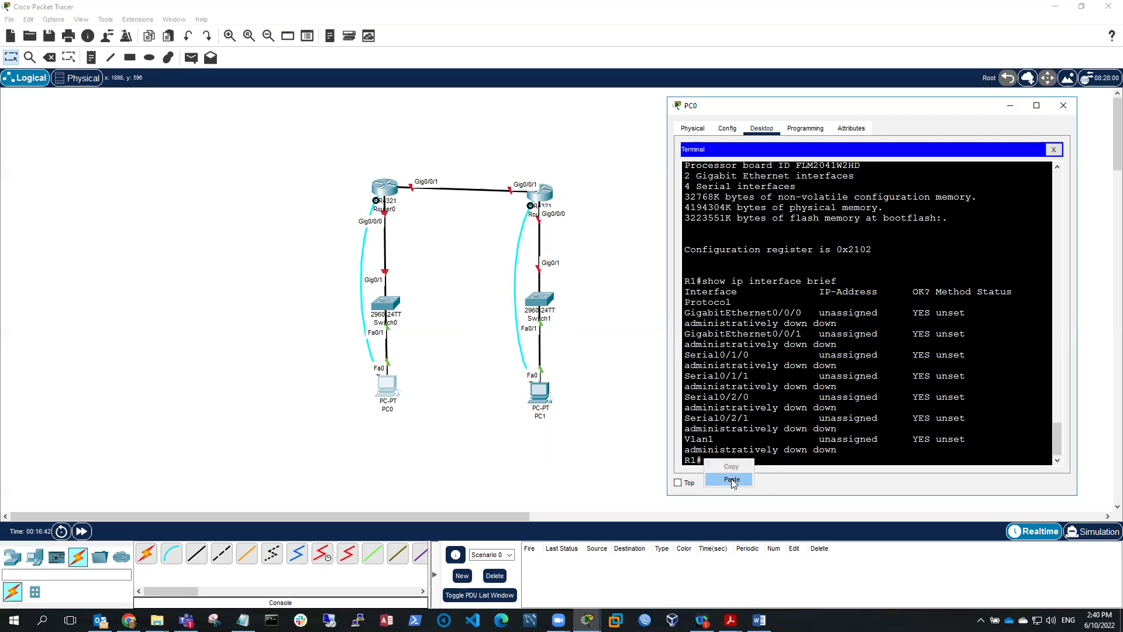
left_click(731, 478)
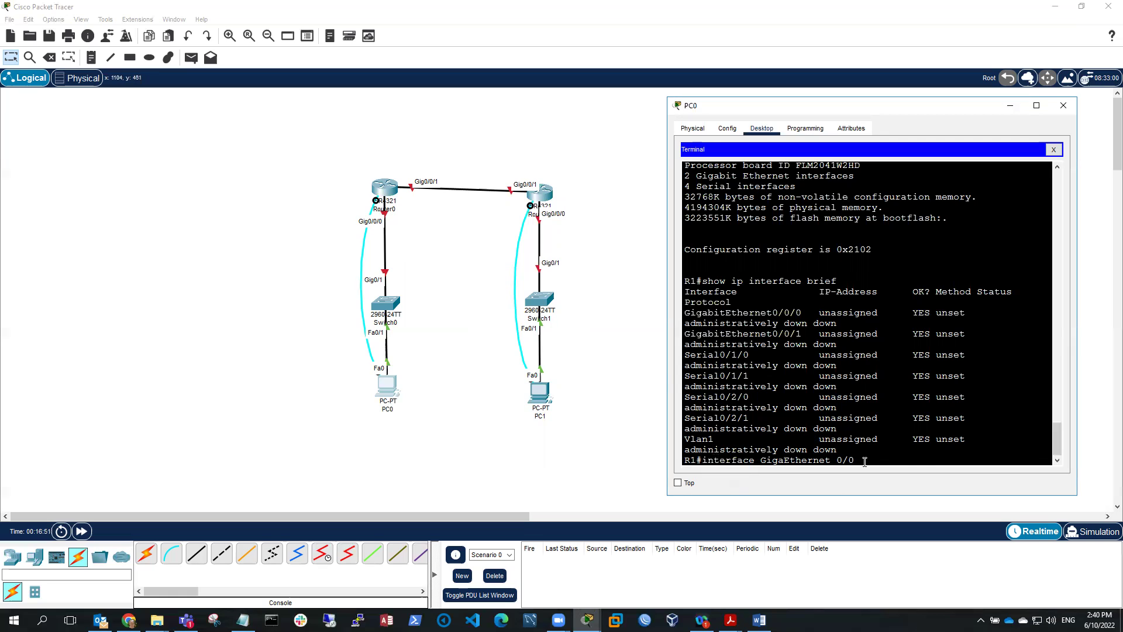
type("/0")
key("Return")
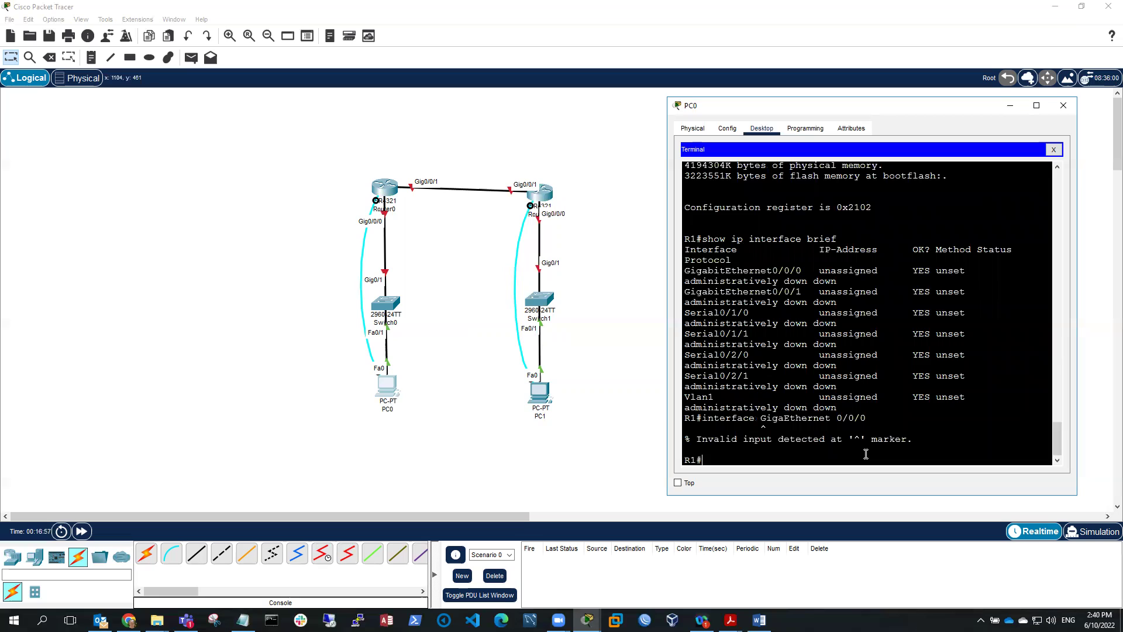
- Enter global configuration mode on R1 with config terminal
type("cofig terminal")
key("Left")
key("Left")
key("Left")
key("Left")
key("Left")
key("Left")
key("Left")
key("Left")
key("Left")
key("Left")
key("Left")
key("Left")
type("n")
key("Return")
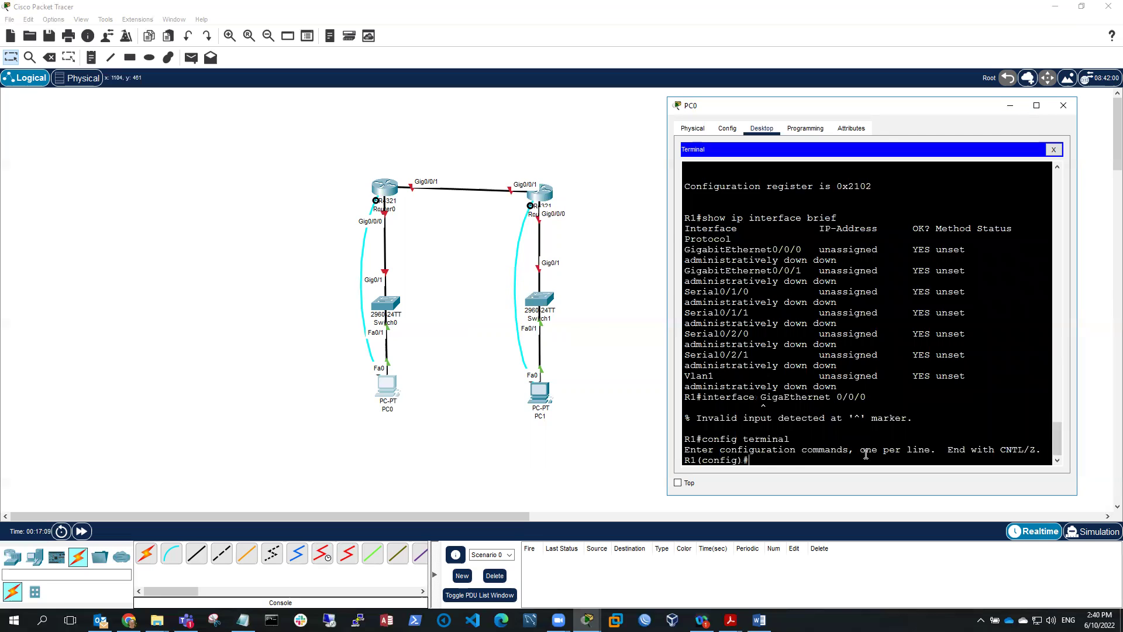
- Enter interface configuration mode on R1 using the short interface name G0/0/0
type("interface GigaEthernet 0/0/0")
key("Return")
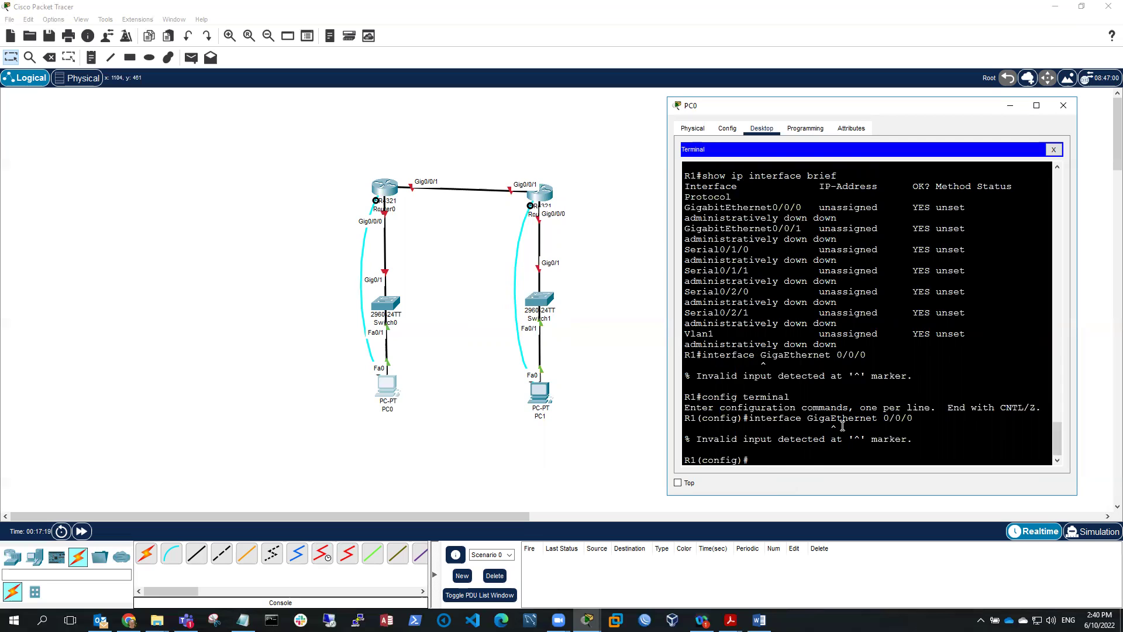
key("Up")
key("BackSpace")
key("BackSpace")
key("BackSpace")
key("BackSpace")
key("BackSpace")
key("BackSpace")
key("BackSpace")
key("BackSpace")
key("BackSpace")
key("BackSpace")
key("BackSpace")
key("BackSpace")
key("Return")
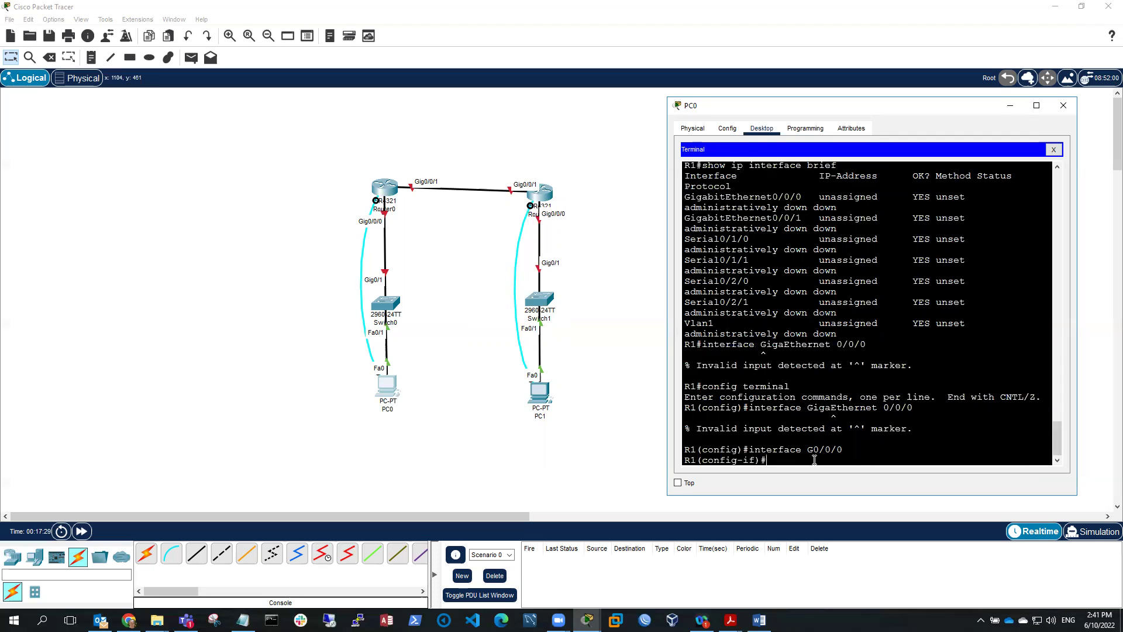
left_click_drag(755, 450, 841, 454)
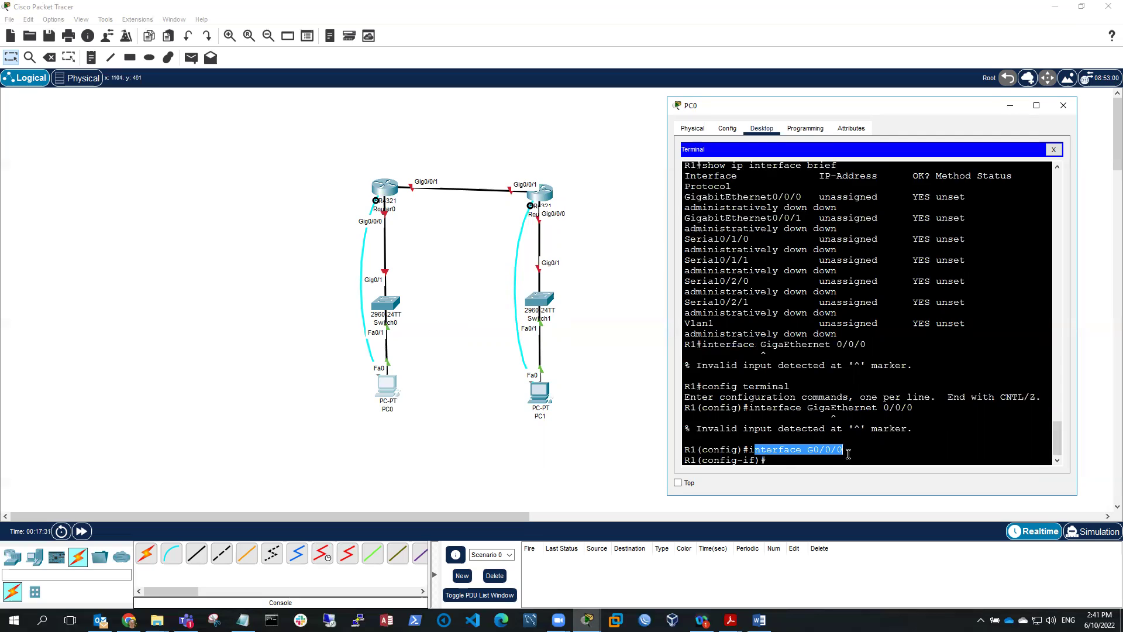
left_click(788, 460)
left_click_drag(704, 460, 757, 460)
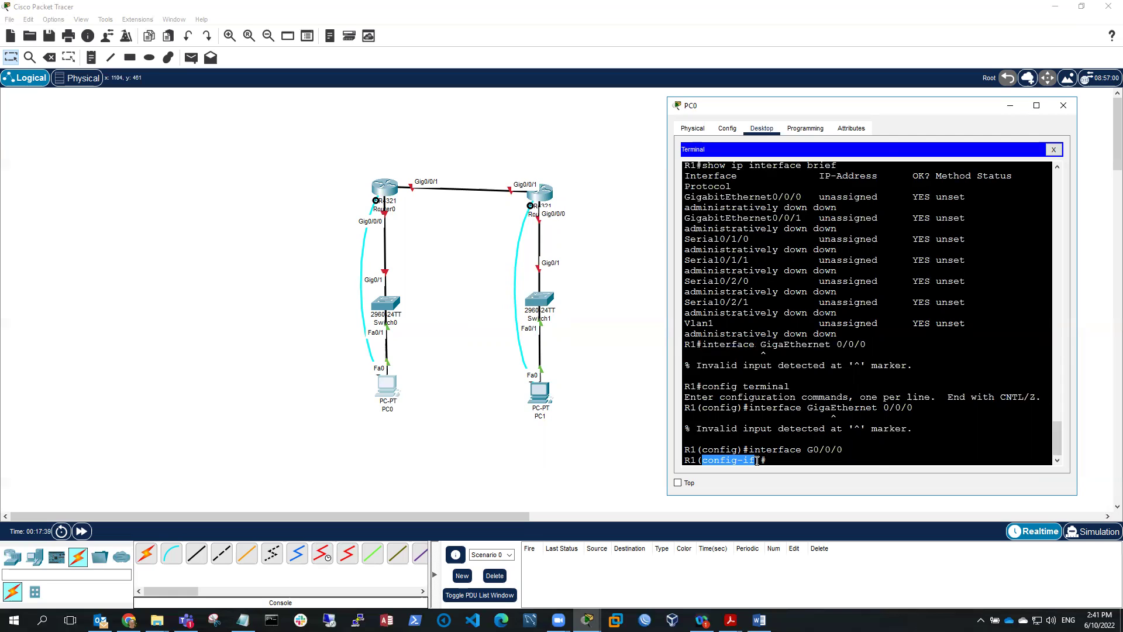
left_click_drag(808, 451, 841, 452)
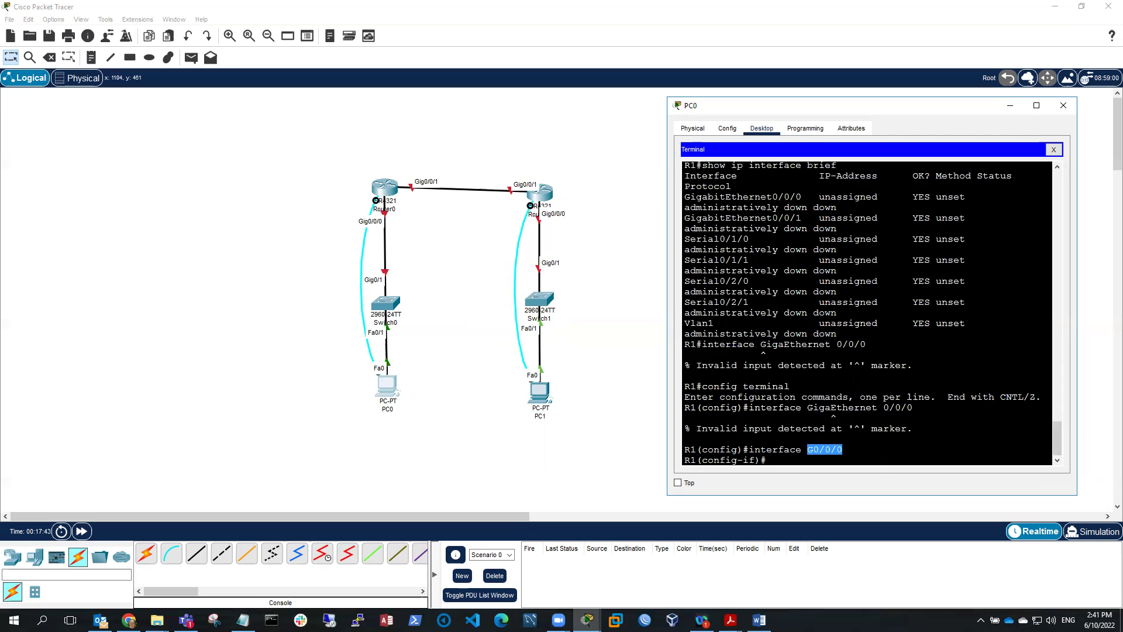
- Assign IP address 192.168.1.1 with subnet mask 255.255.255.0 to R1's G0/0/0 interface
key("alt+Tab")
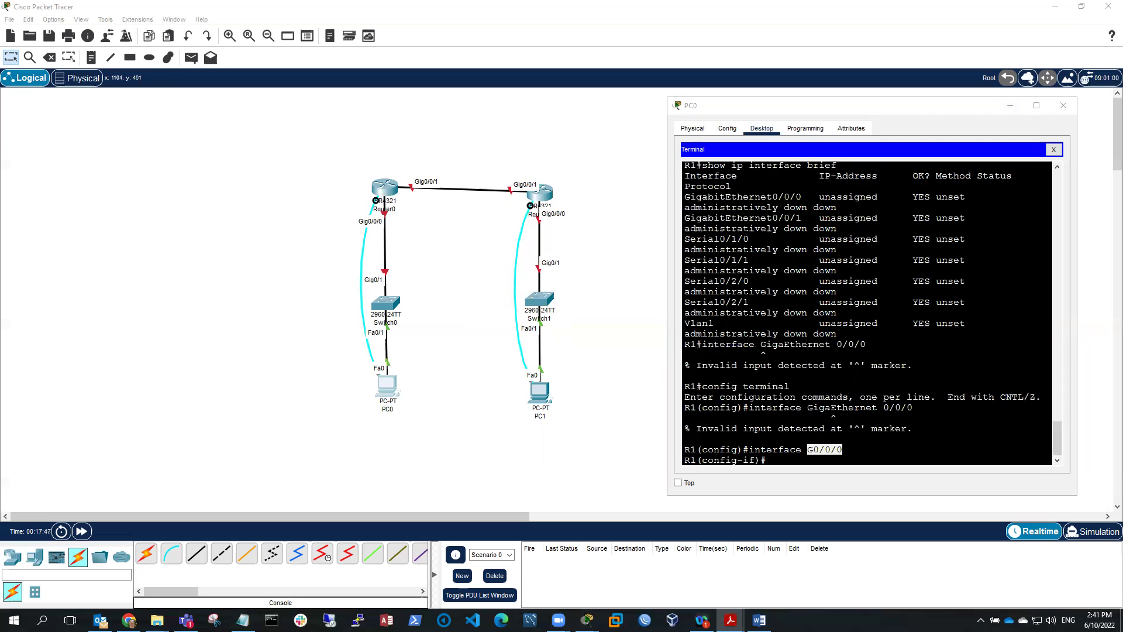
left_click(776, 457)
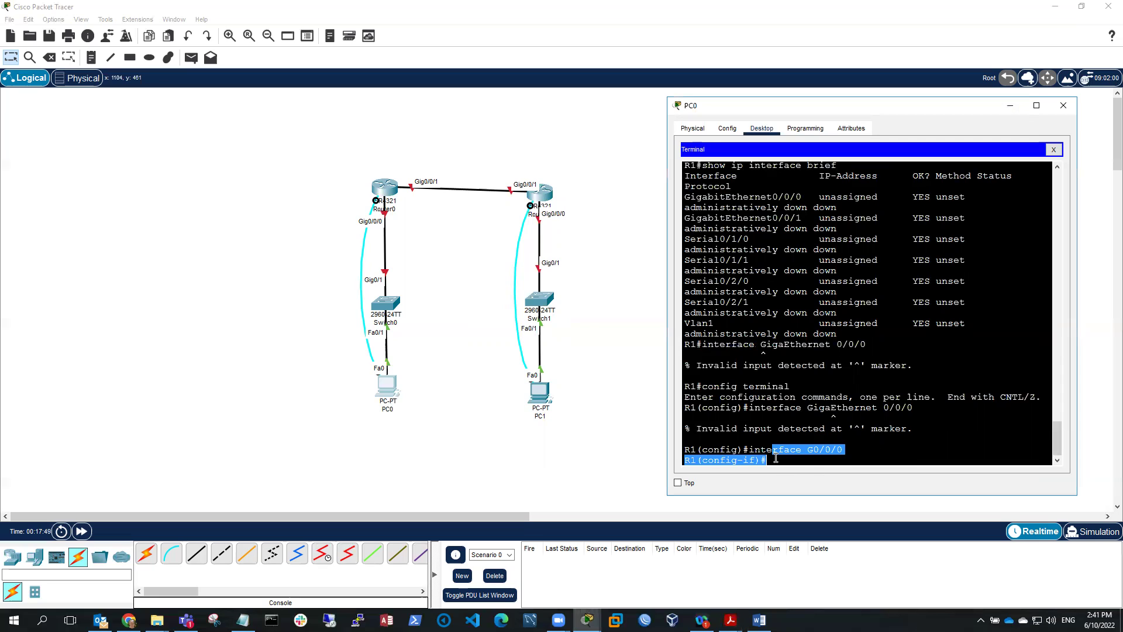
left_click(807, 479)
left_click_drag(831, 460, 894, 460)
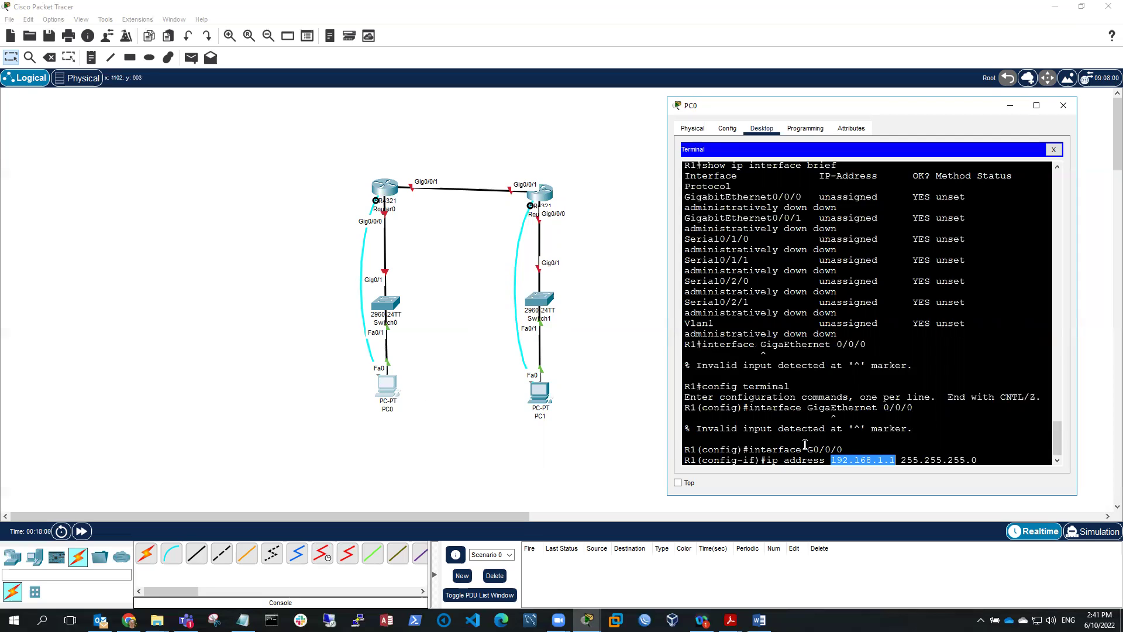
left_click_drag(902, 460, 983, 457)
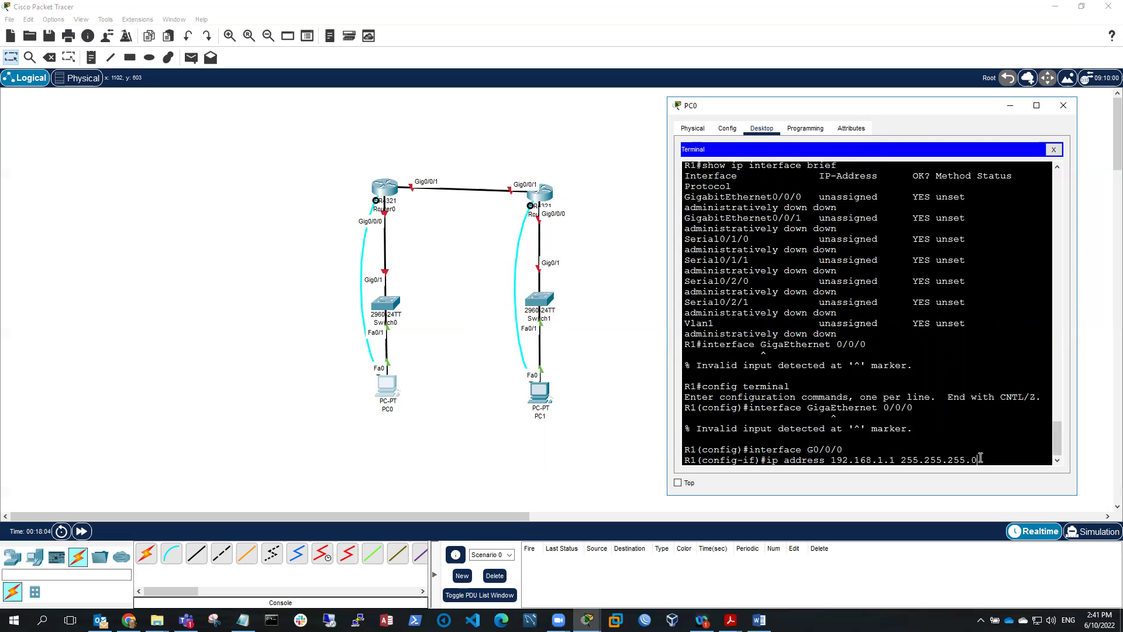
key("Return")
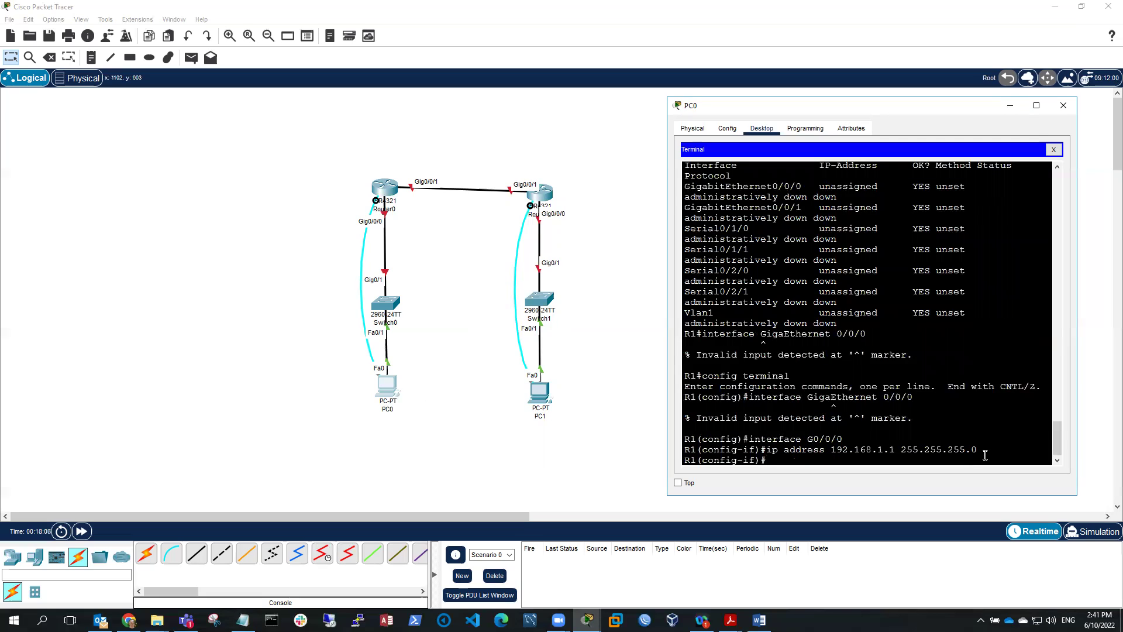
- Activate R1's G0/0/0 interface with no shutdown and check the resulting state messages
type("no shutdown")
key("Return")
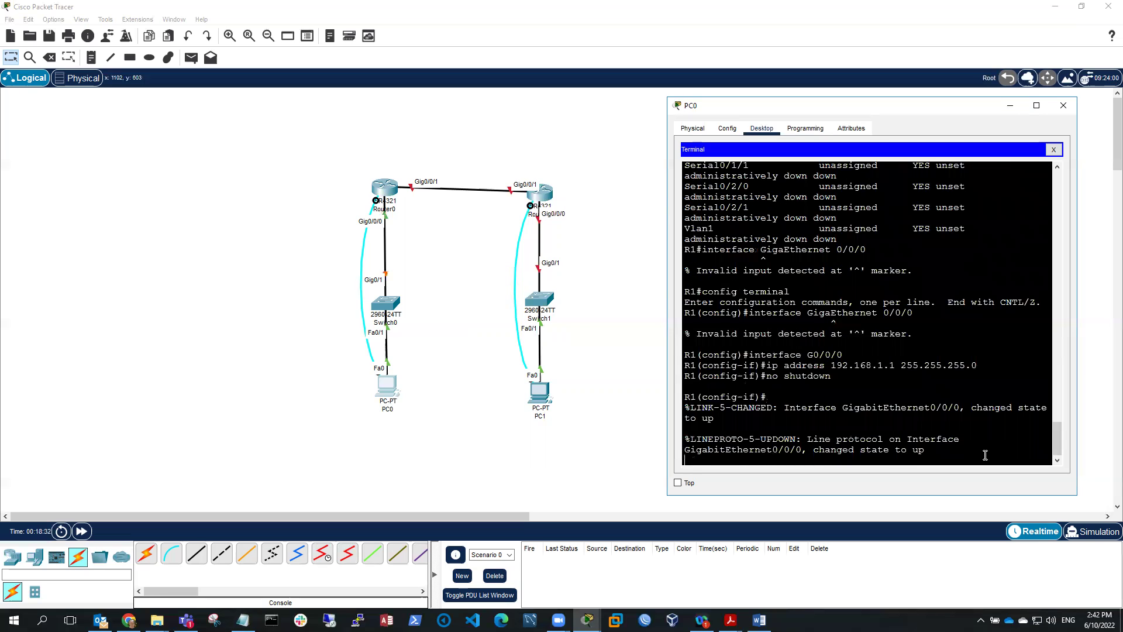
left_click_drag(686, 450, 927, 448)
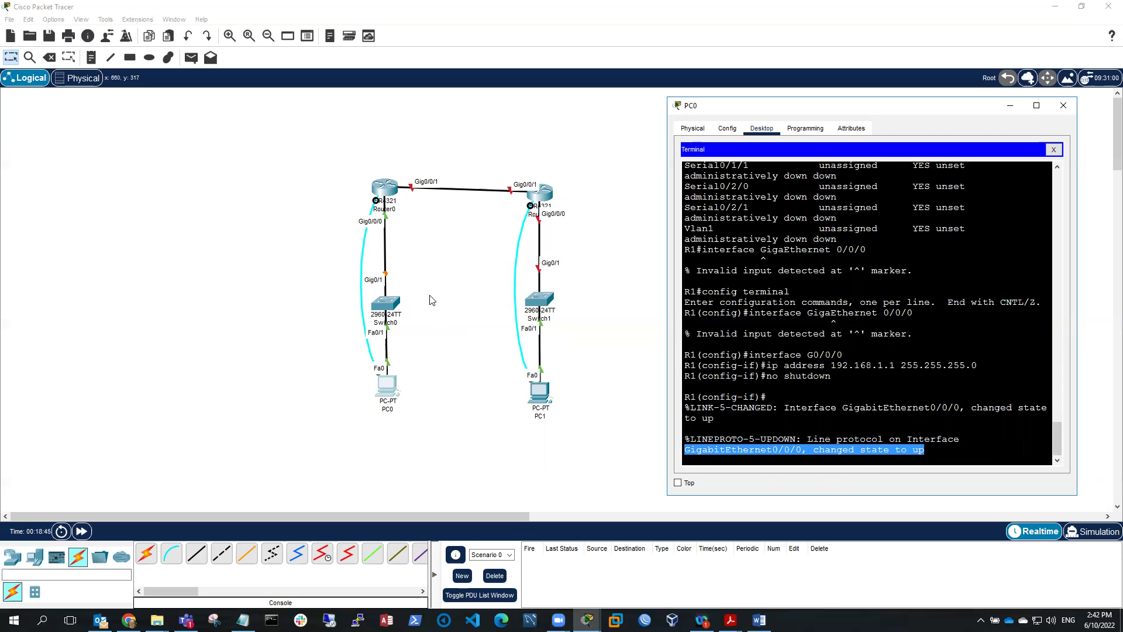
left_click(930, 448)
key("Return")
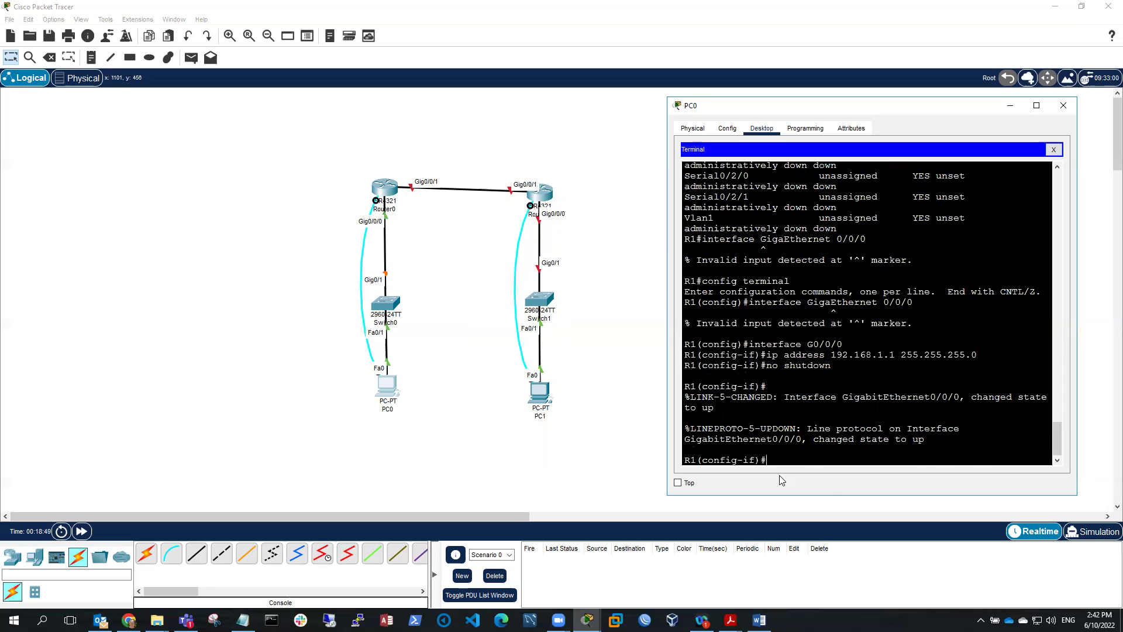
left_click_drag(768, 459, 725, 460)
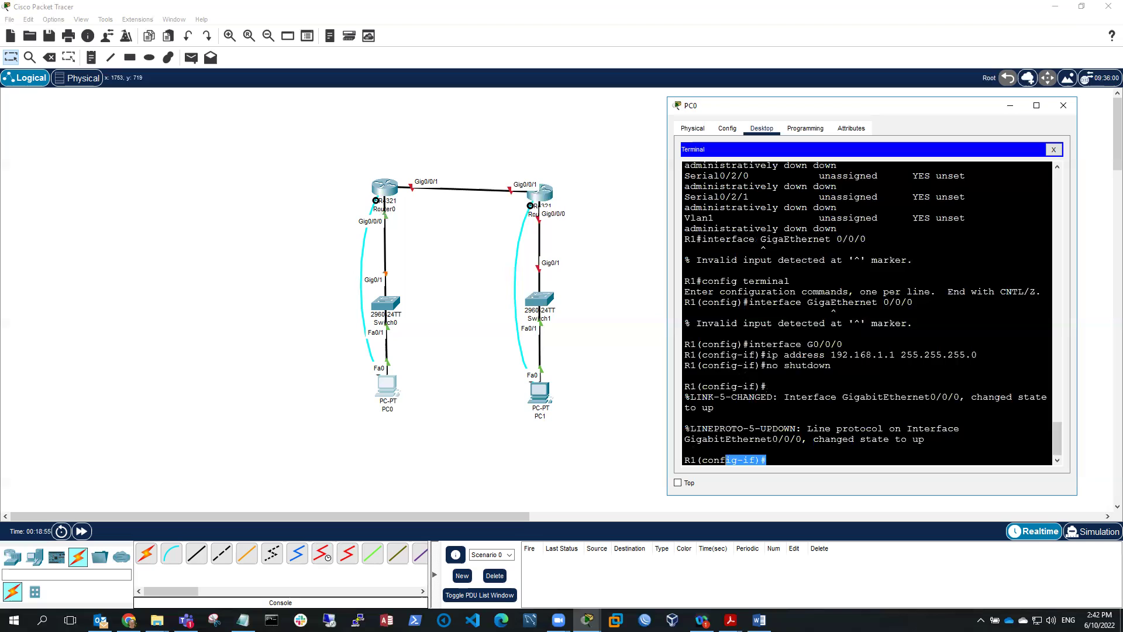
left_click(787, 456)
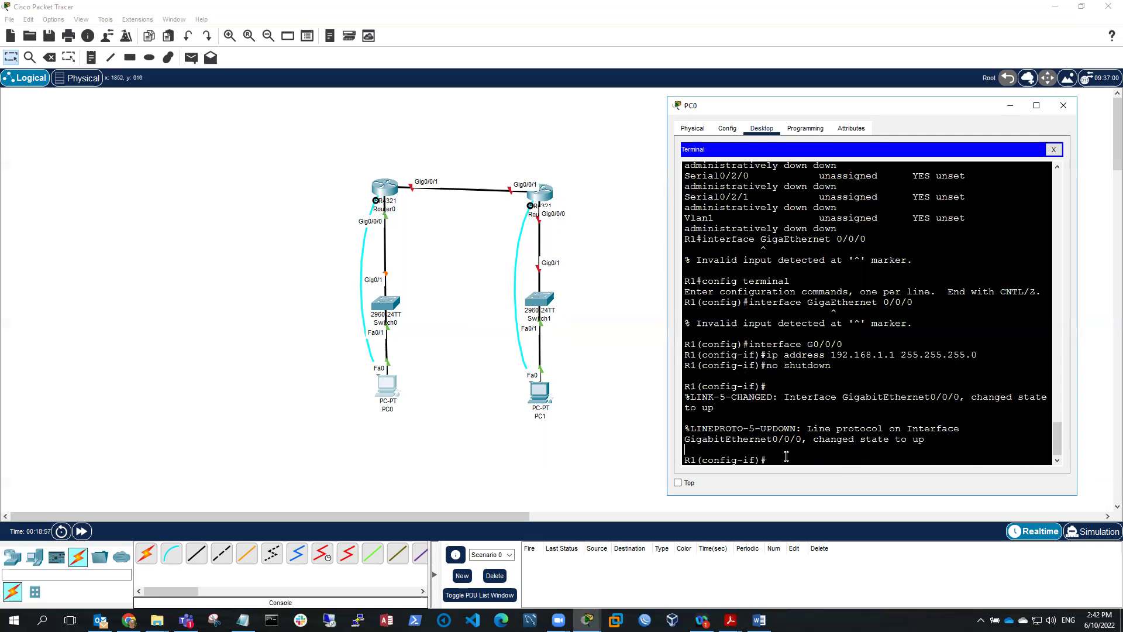
- Exit interface configuration and global configuration on R1 to return to the privileged EXEC prompt
key("Return")
type("exit")
key("Return")
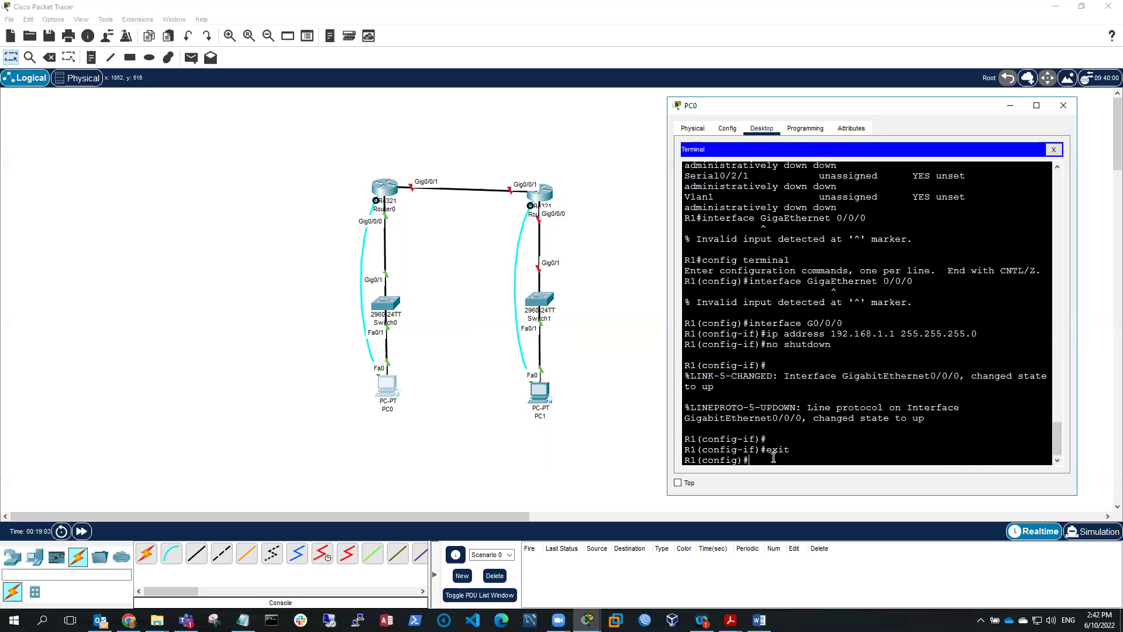
key("Up")
key("Up")
key("Up")
key("Up")
key("Down")
key("Down")
key("Down")
key("Down")
key("Down")
key("Down")
key("Down")
key("Down")
key("Up")
key("Up")
key("Down")
key("BackSpace")
key("BackSpace")
key("BackSpace")
key("BackSpace")
key("BackSpace")
key("BackSpace")
key("BackSpace")
key("BackSpace")
key("BackSpace")
key("BackSpace")
key("BackSpace")
key("BackSpace")
key("BackSpace")
type("exit")
key("Return")
key("Return")
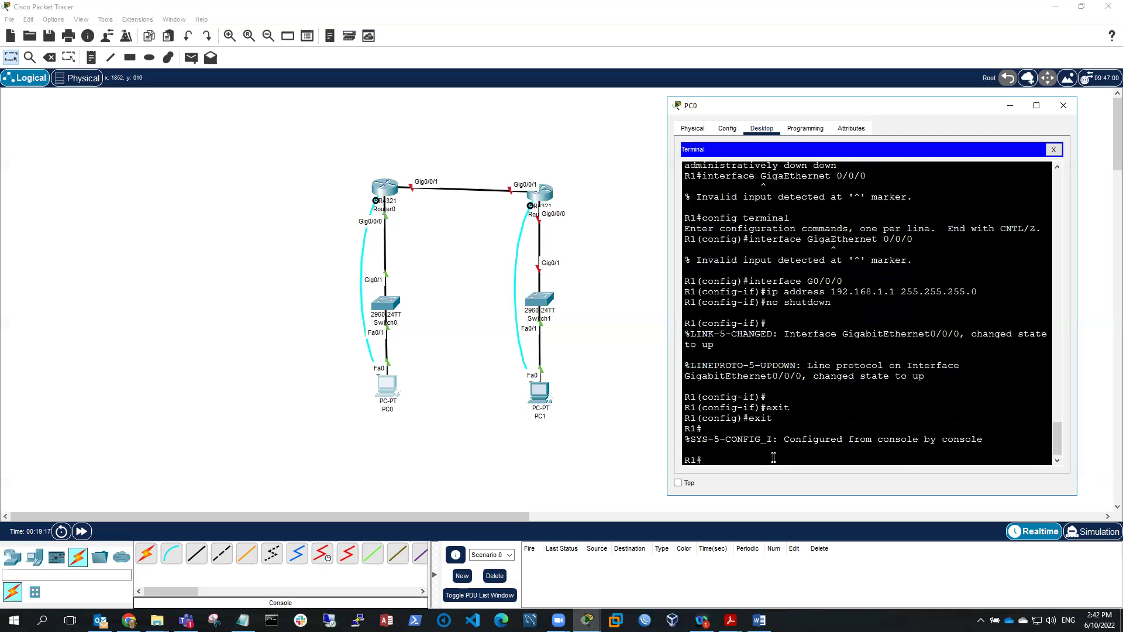
- Run show ip interface brief on R1 and check the address and status of GigabitEthernet0/0/0
key("Up")
key("Up")
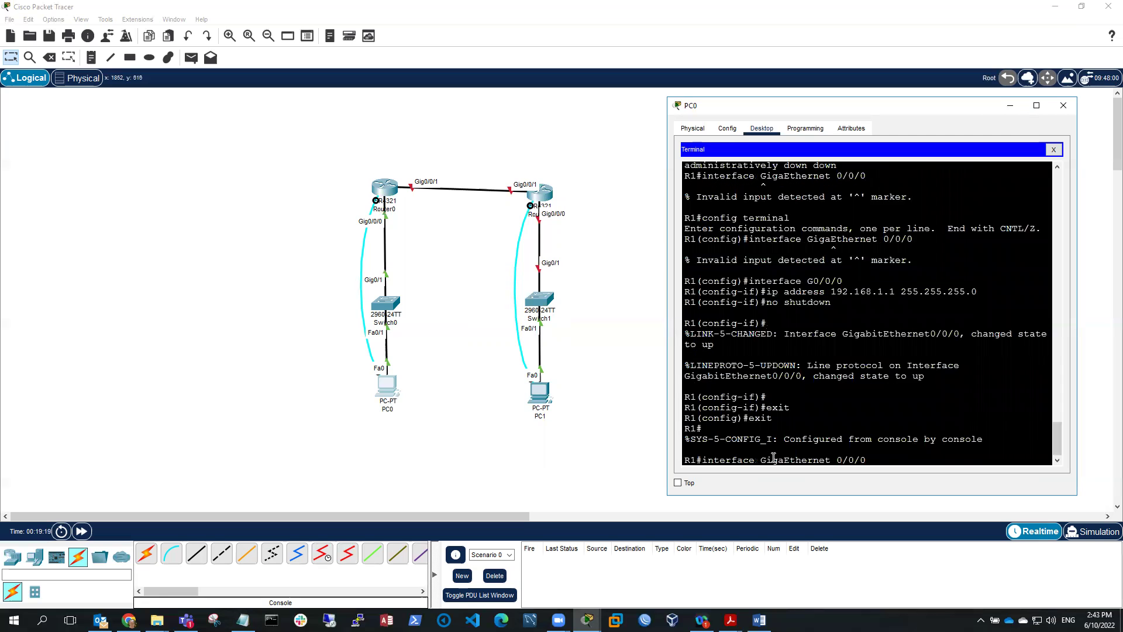
key("Up")
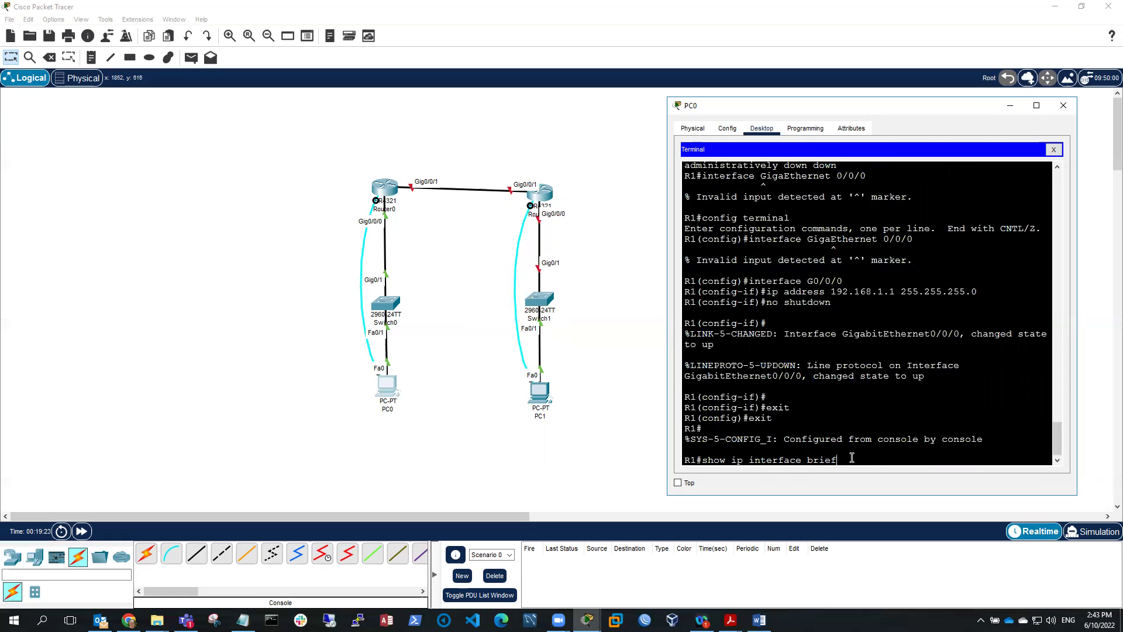
key("Return")
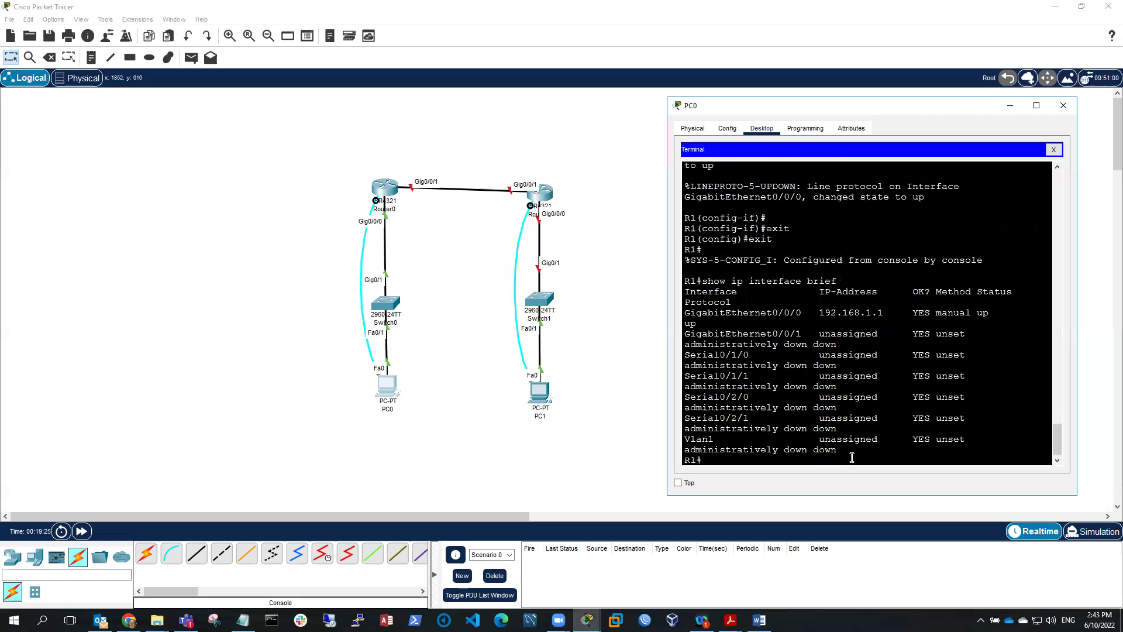
left_click_drag(688, 315, 883, 311)
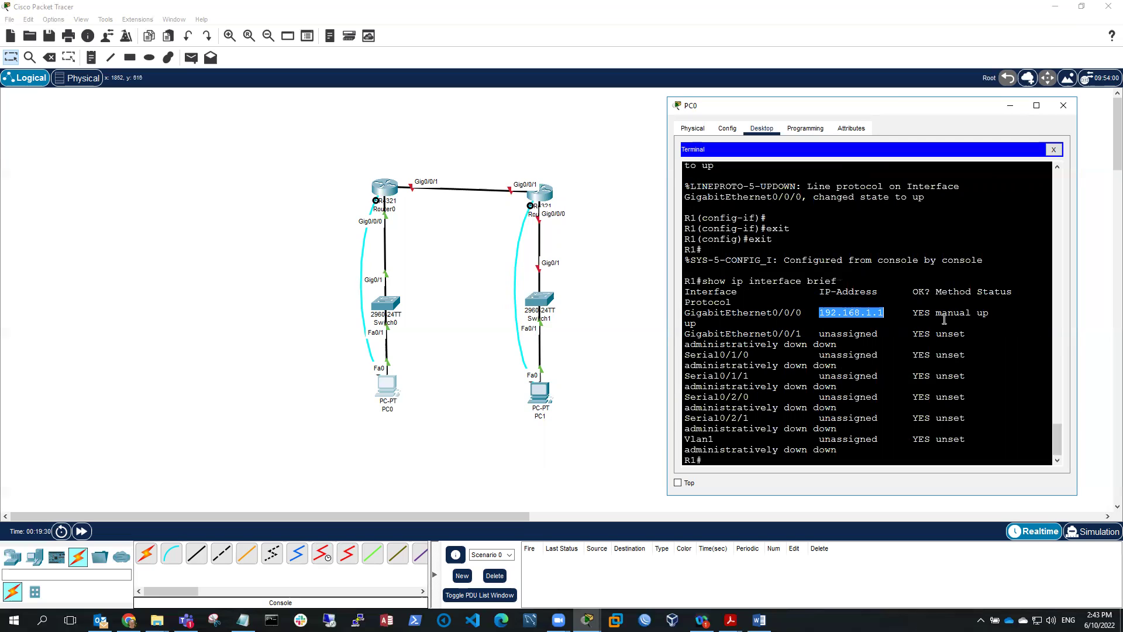
left_click_drag(977, 313, 987, 313)
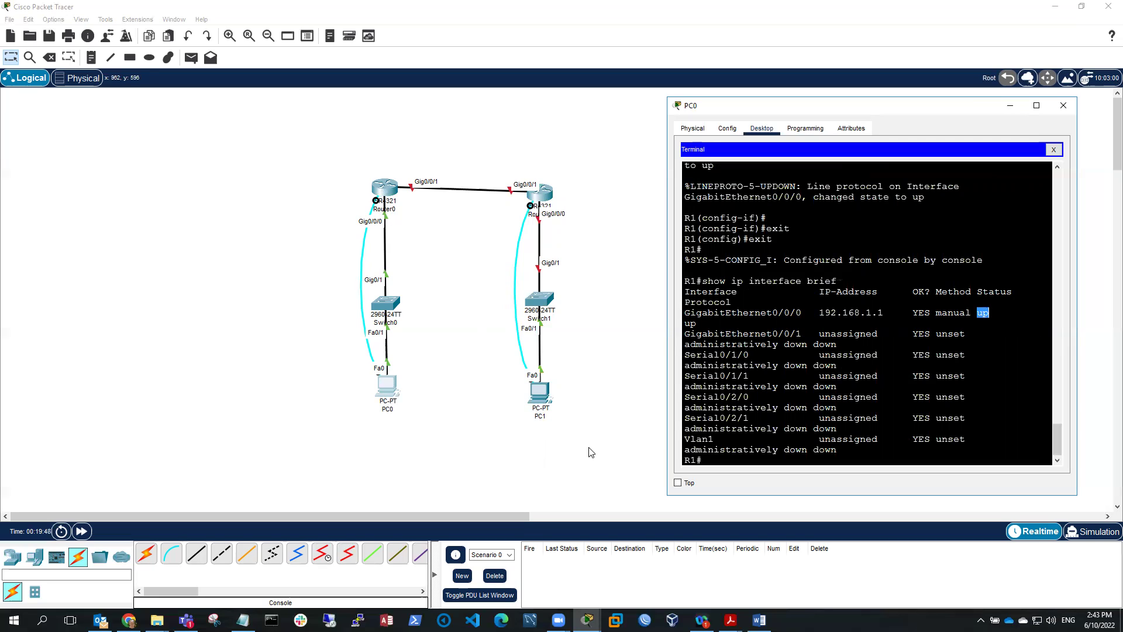
- Run show running-config on R1 and page through the output to its end
left_click(710, 459)
key("Up")
key("Up")
key("Up")
key("Up")
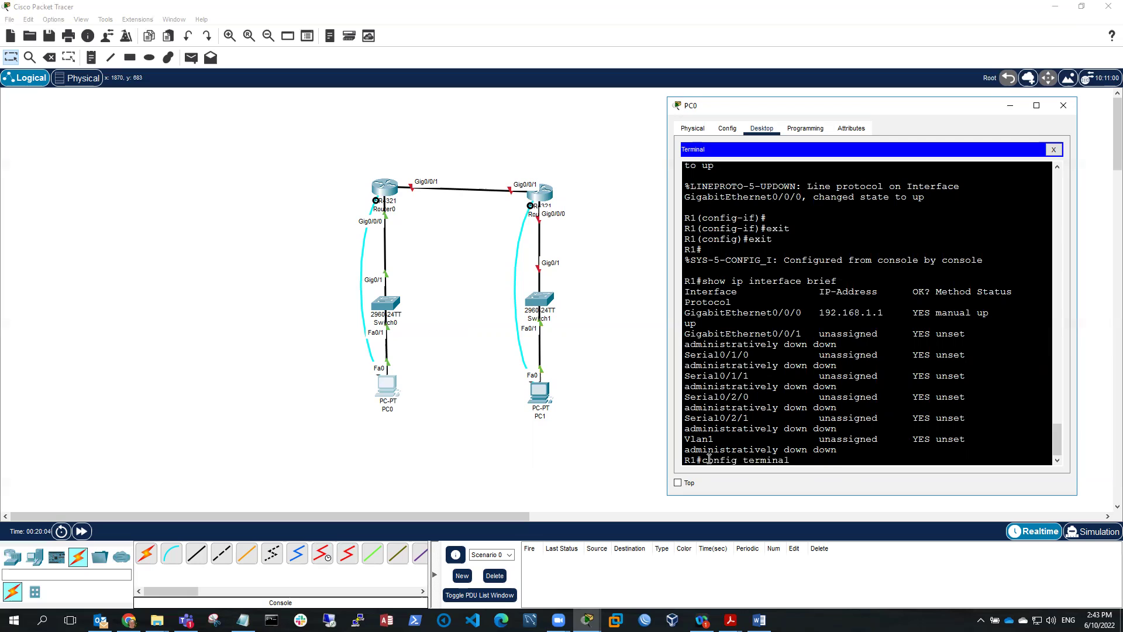
key("Up")
key("Up")
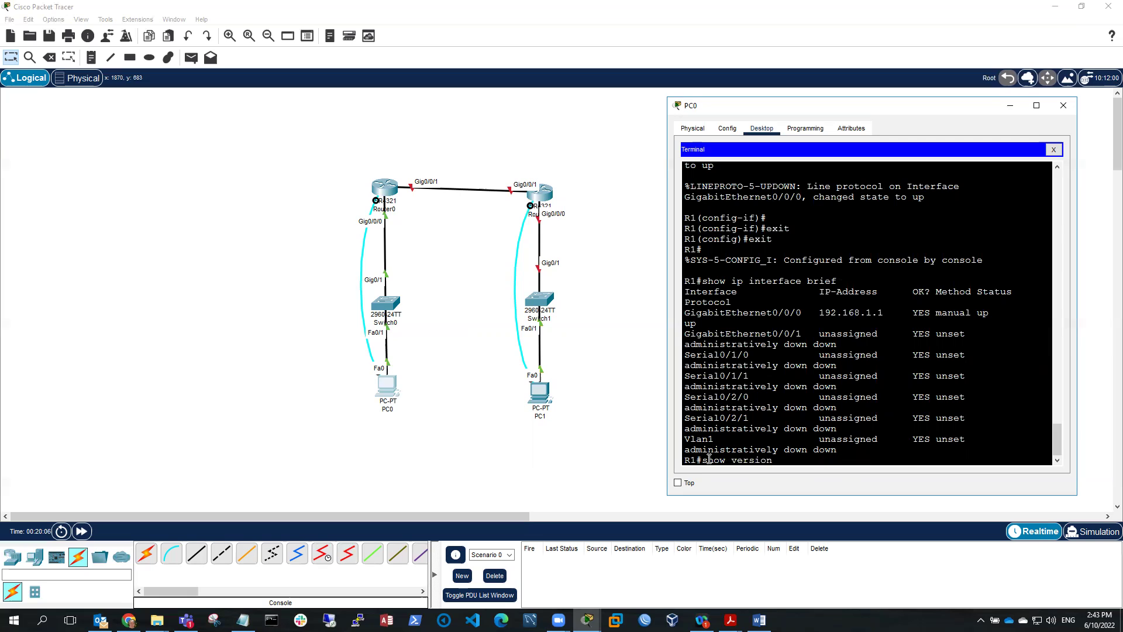
key("Up")
key("Return")
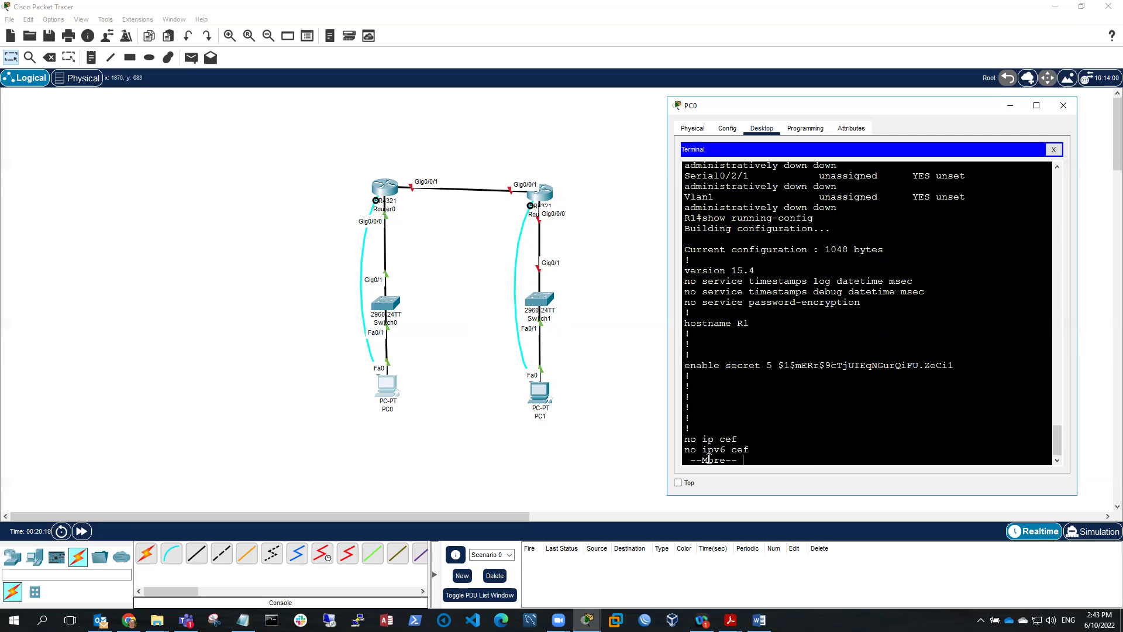
key("space")
key("space")
key("space")
key("space")
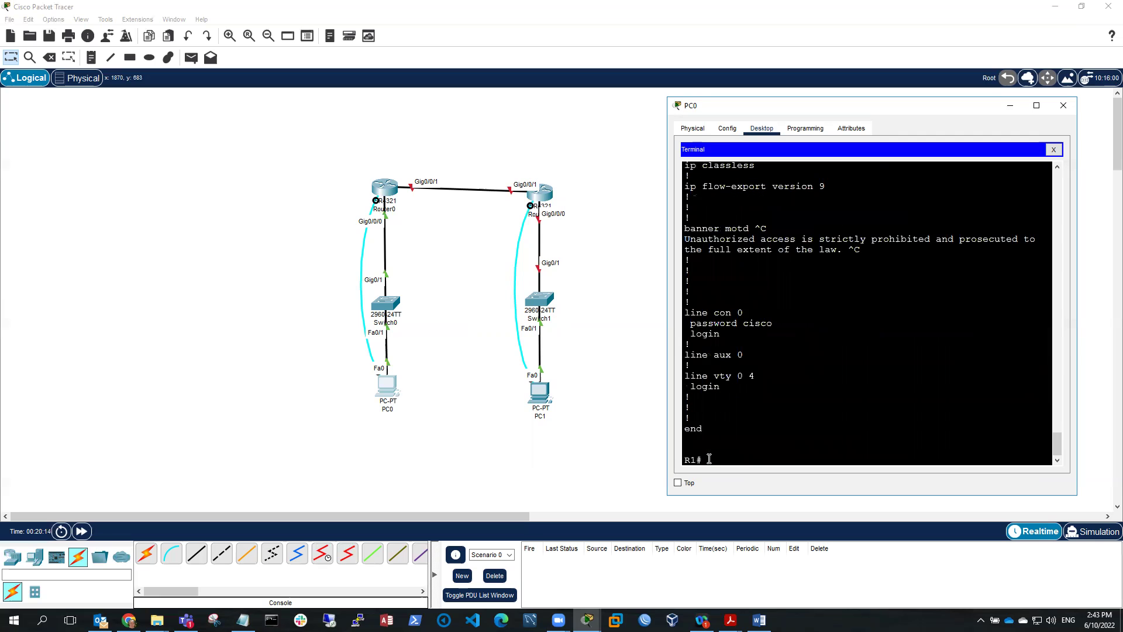
- Review the hostname and enable secret entries at the start of R1's running configuration
scroll(736, 411, "up", 10)
scroll(739, 414, "up", 10)
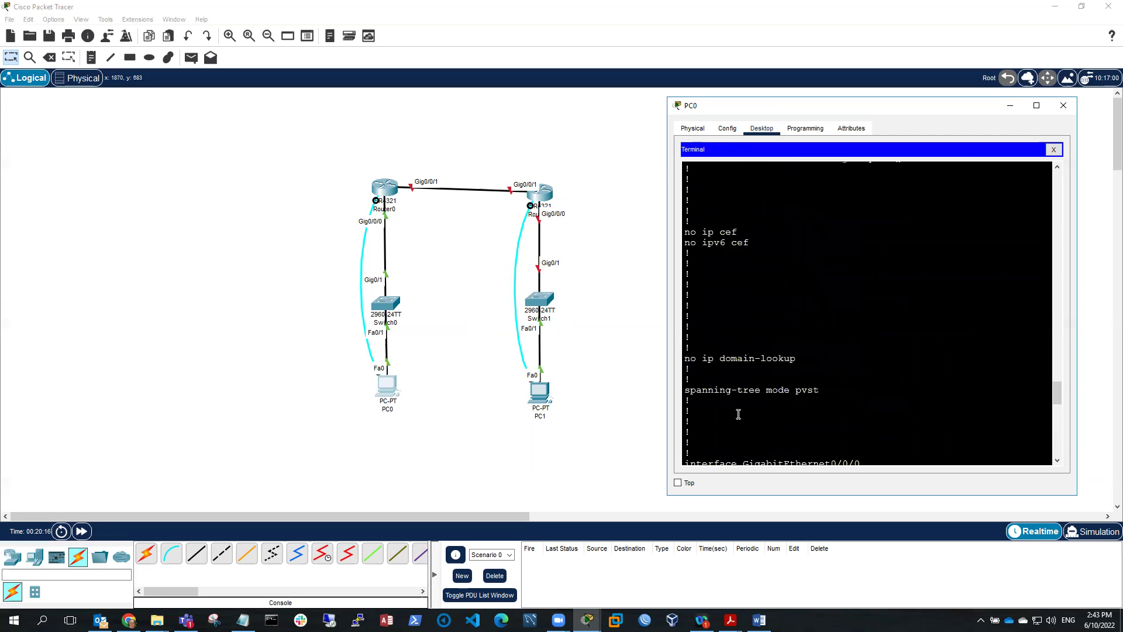
scroll(739, 415, "down", 2)
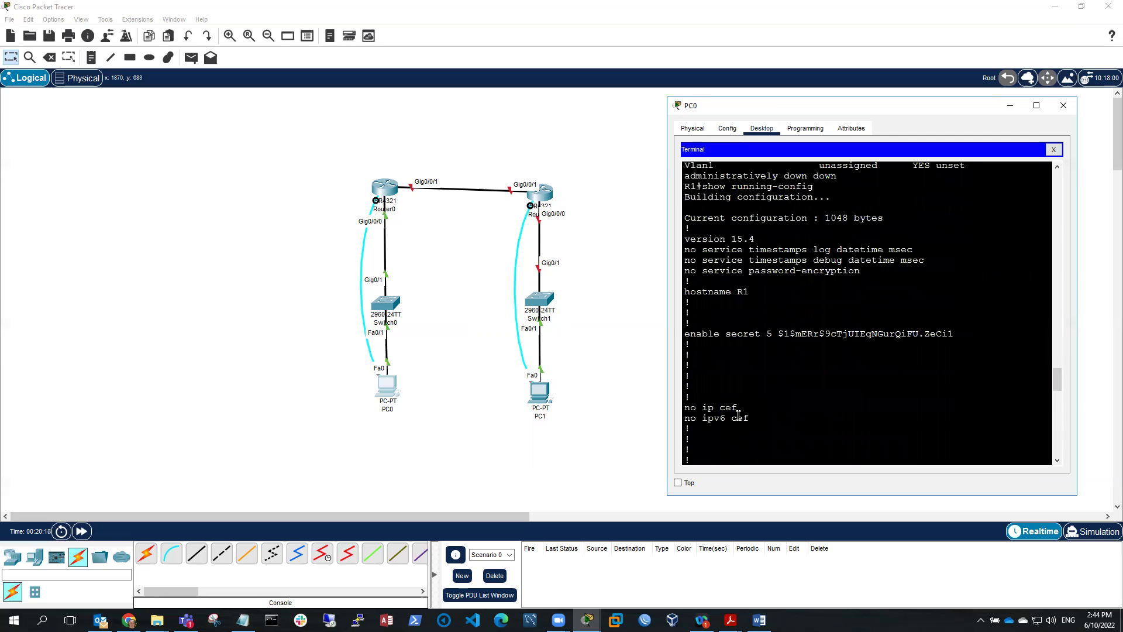
left_click_drag(686, 293, 773, 294)
left_click_drag(690, 335, 942, 334)
- Examine the address and shutdown settings of GigabitEthernet0/0/0 and GigabitEthernet0/0/1 in R1's running configuration
scroll(843, 382, "down", 5)
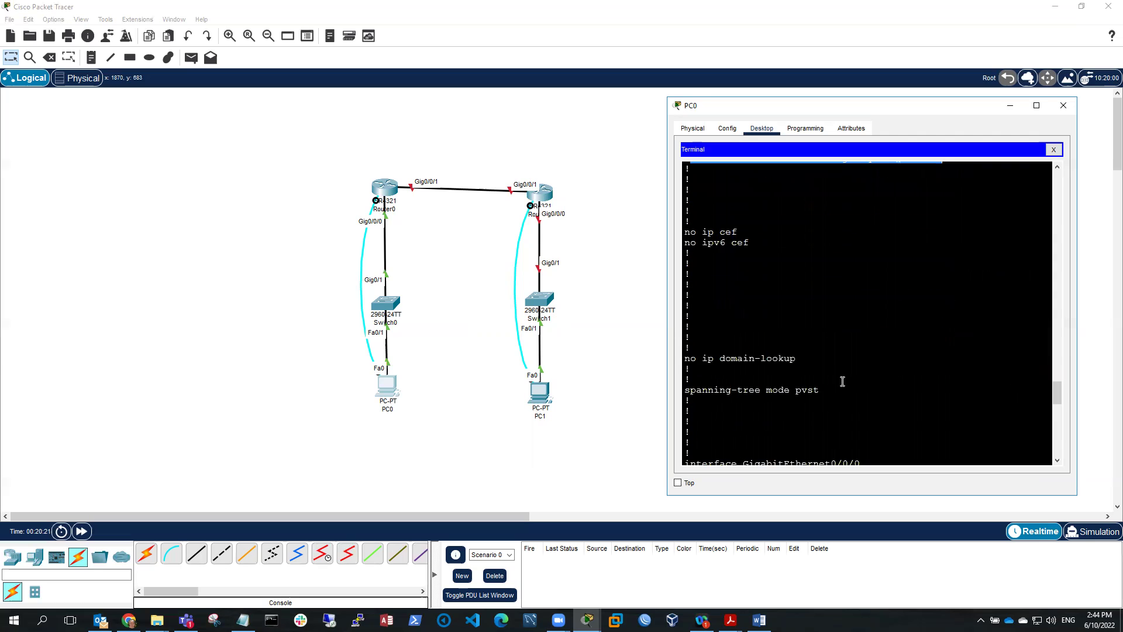
scroll(843, 381, "down", 3)
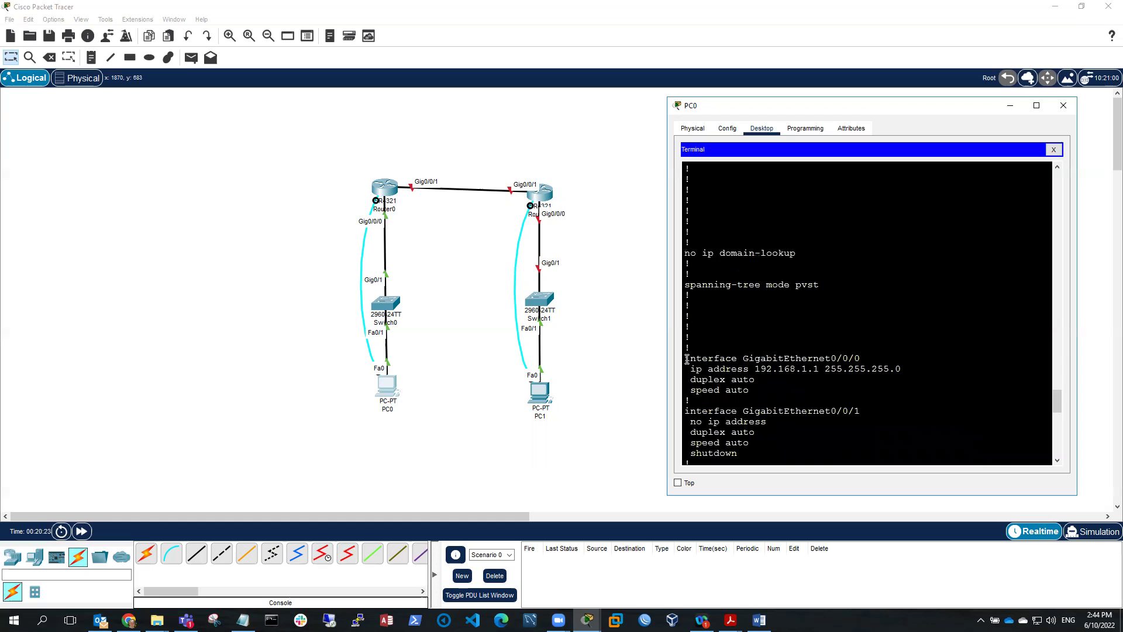
left_click_drag(688, 359, 760, 390)
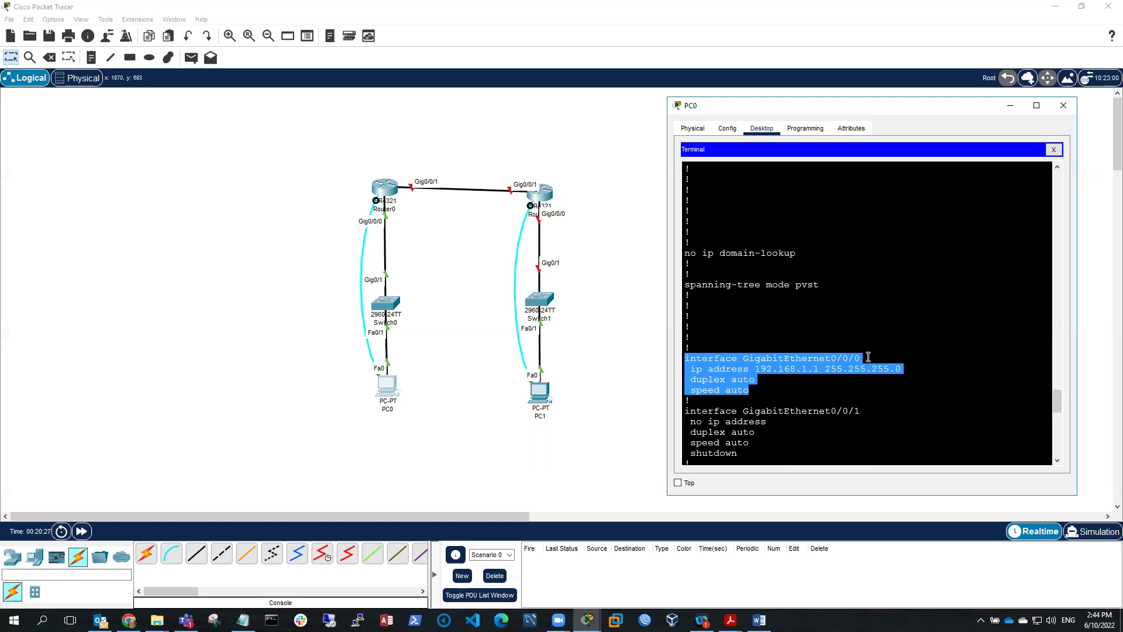
left_click(785, 374)
left_click_drag(755, 368, 902, 369)
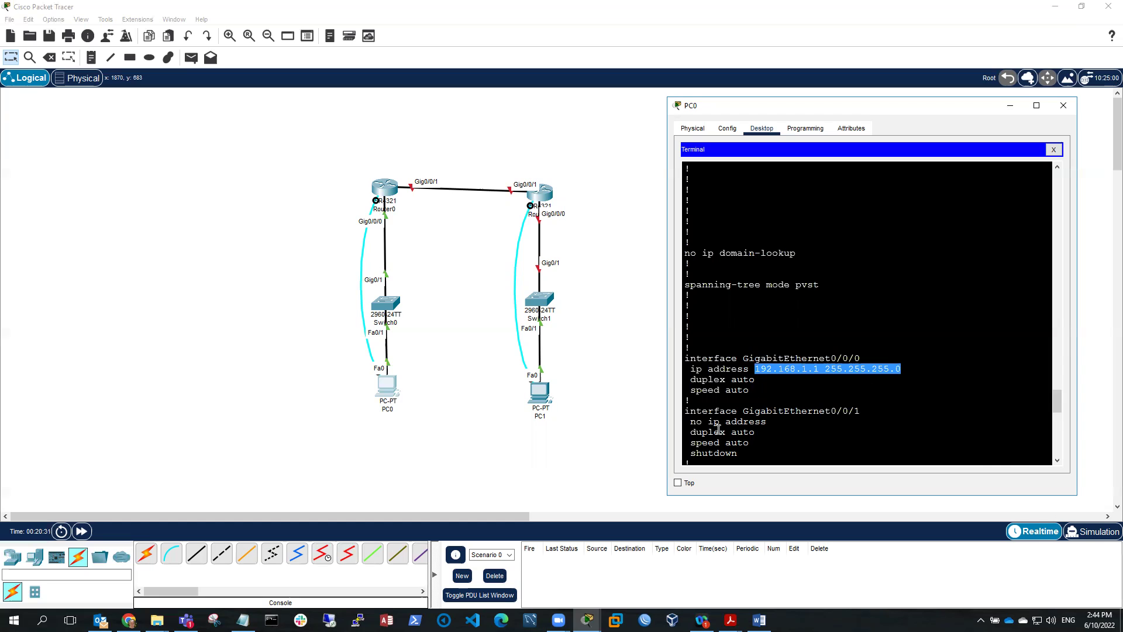
left_click_drag(739, 454, 679, 414)
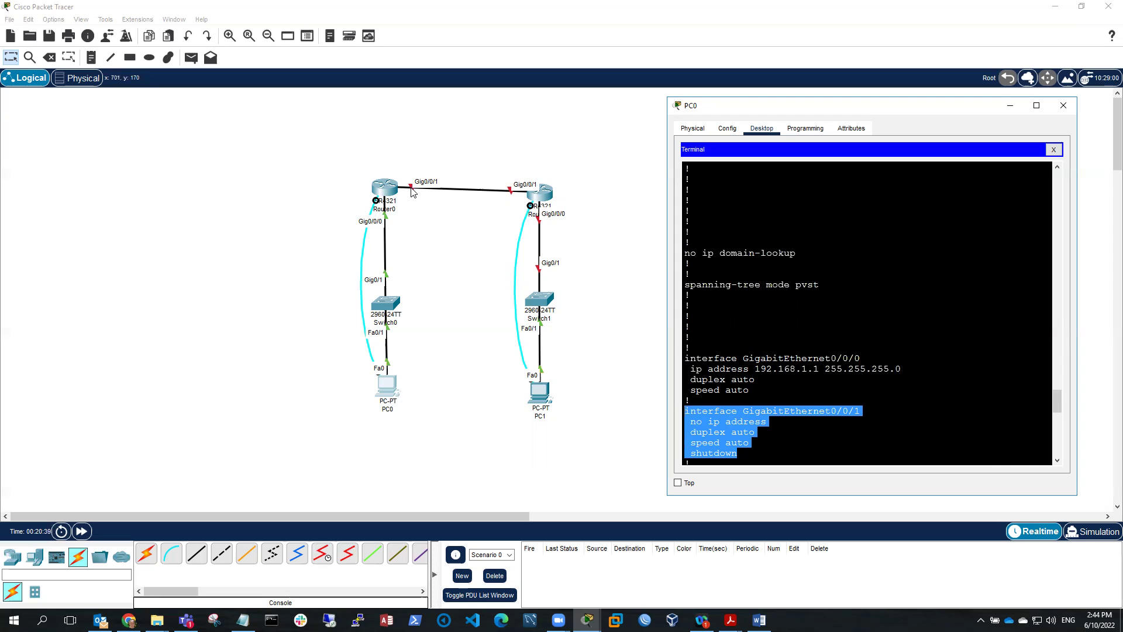
- Review the banner motd and console line settings at the end of R1's running configuration
scroll(774, 362, "down", 5)
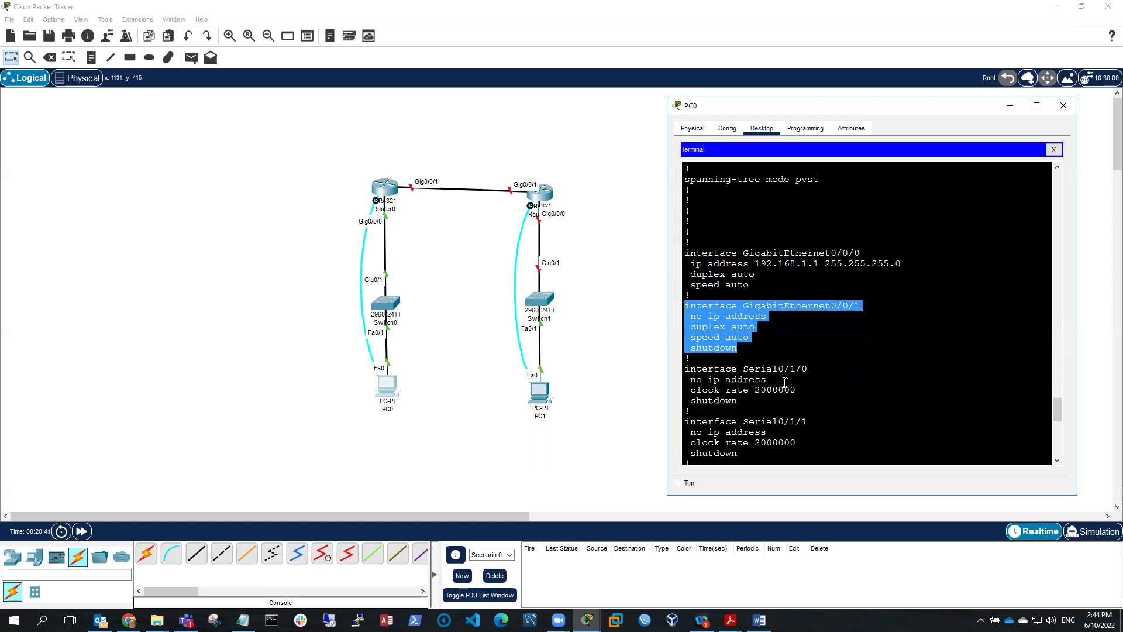
scroll(786, 393, "down", 12)
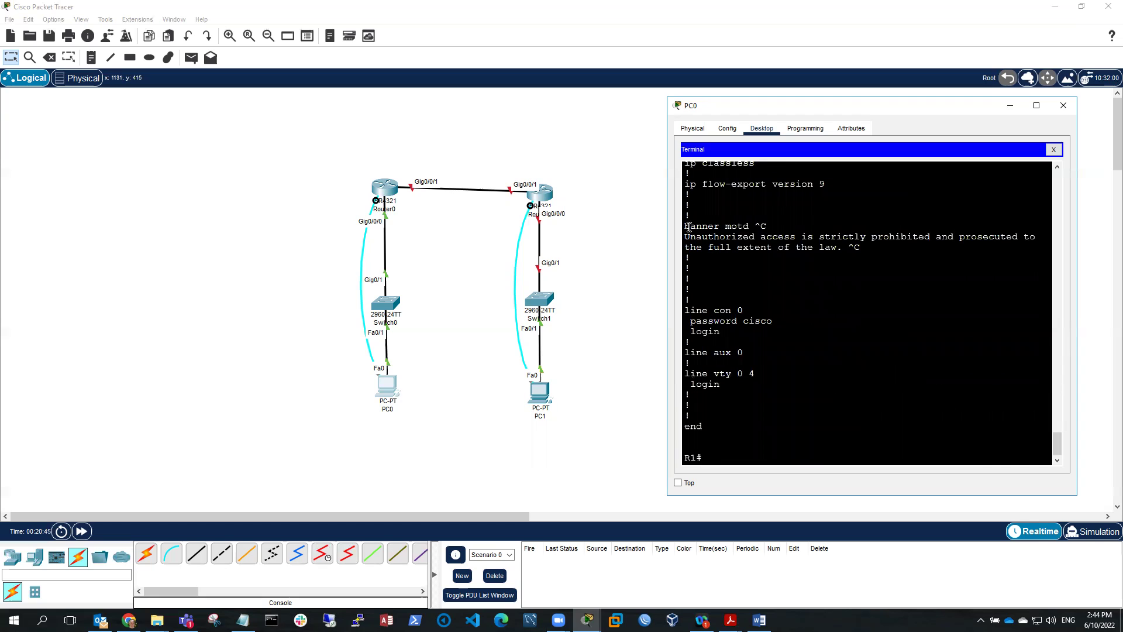
left_click_drag(688, 226, 786, 258)
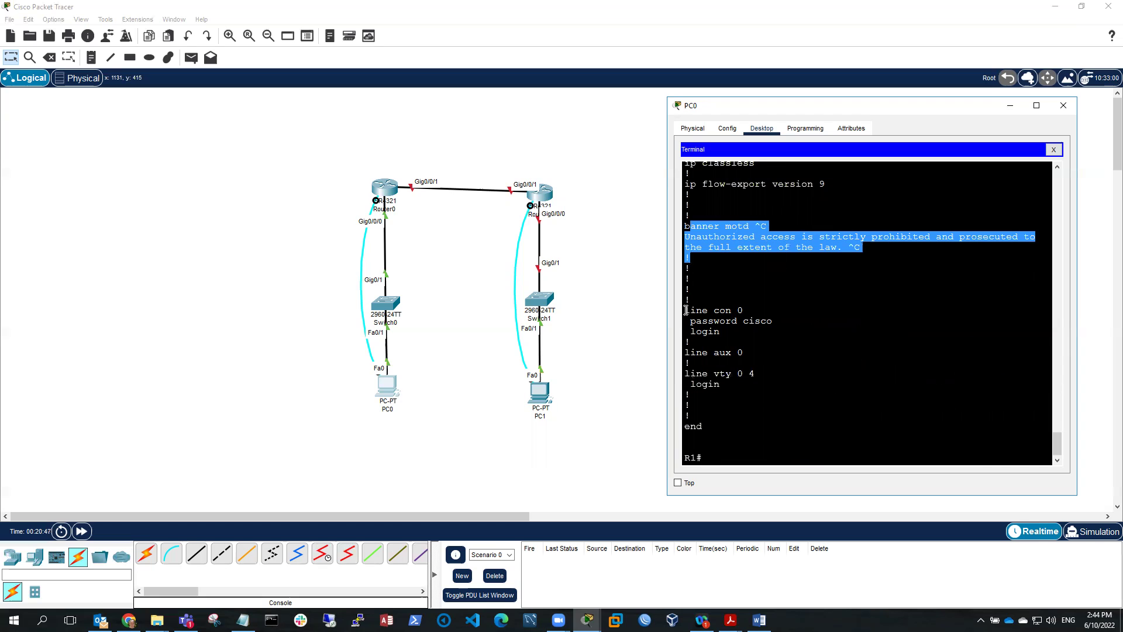
left_click_drag(685, 310, 722, 337)
- Save R1's configuration with copy running-config startup-config, accepting the default destination filename
left_click(714, 460)
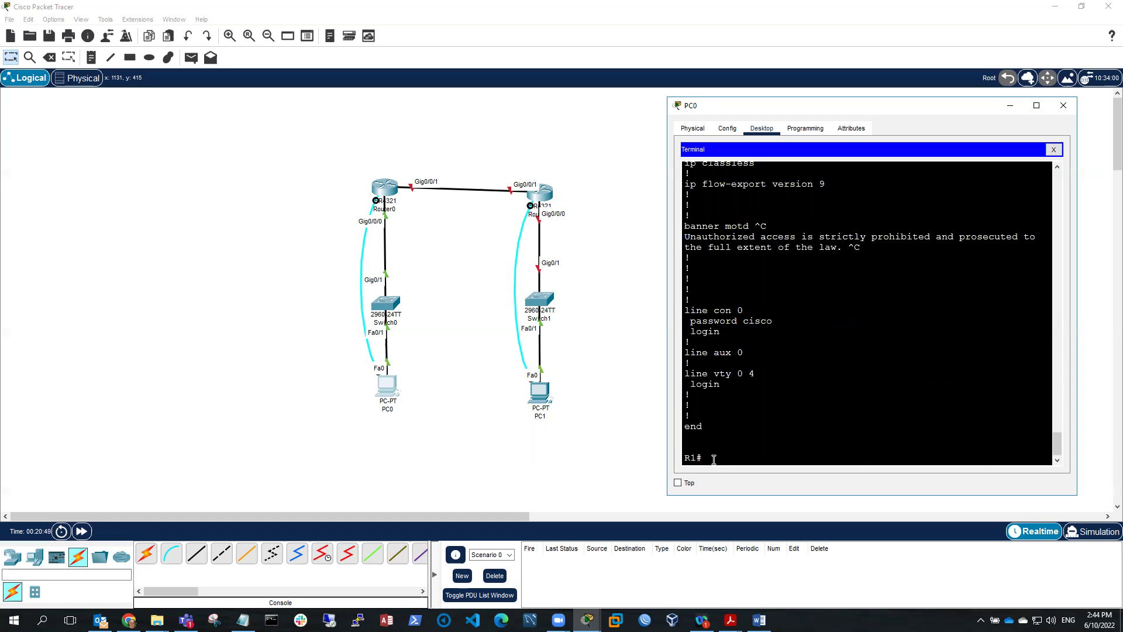
key("Up")
key("Up")
key("Up")
key("Up")
key("Up")
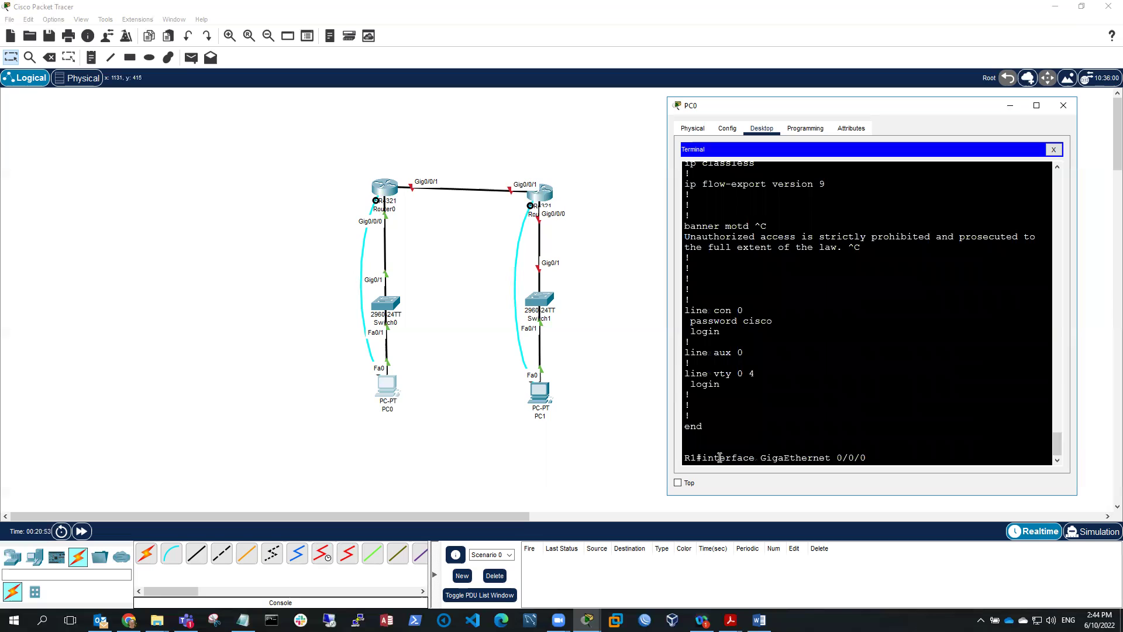
key("Up")
key("Up")
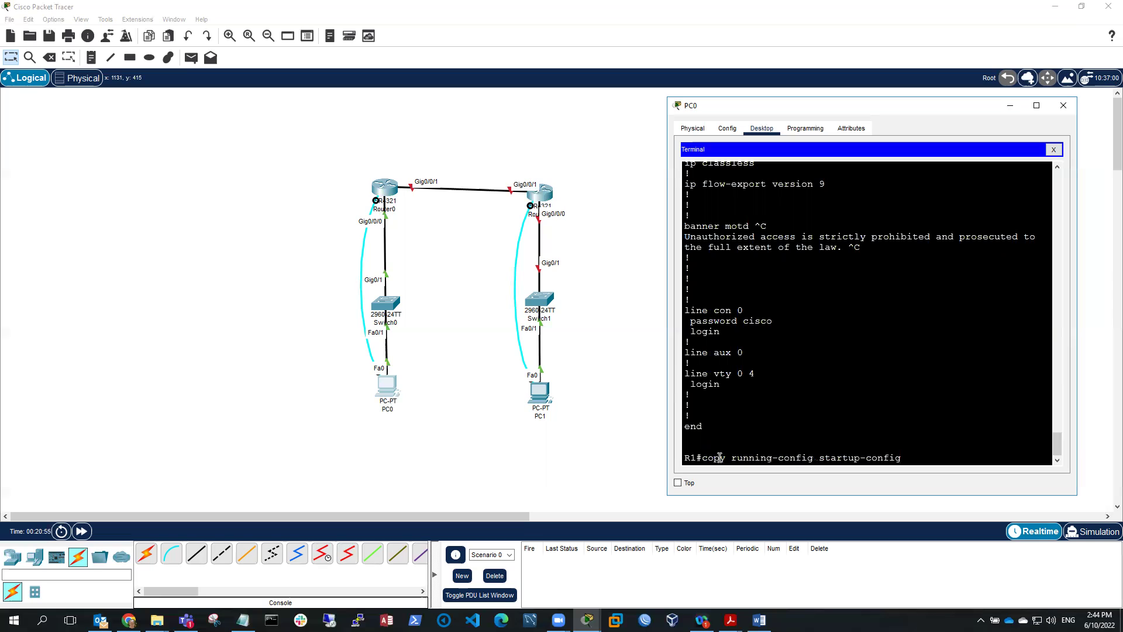
key("Return")
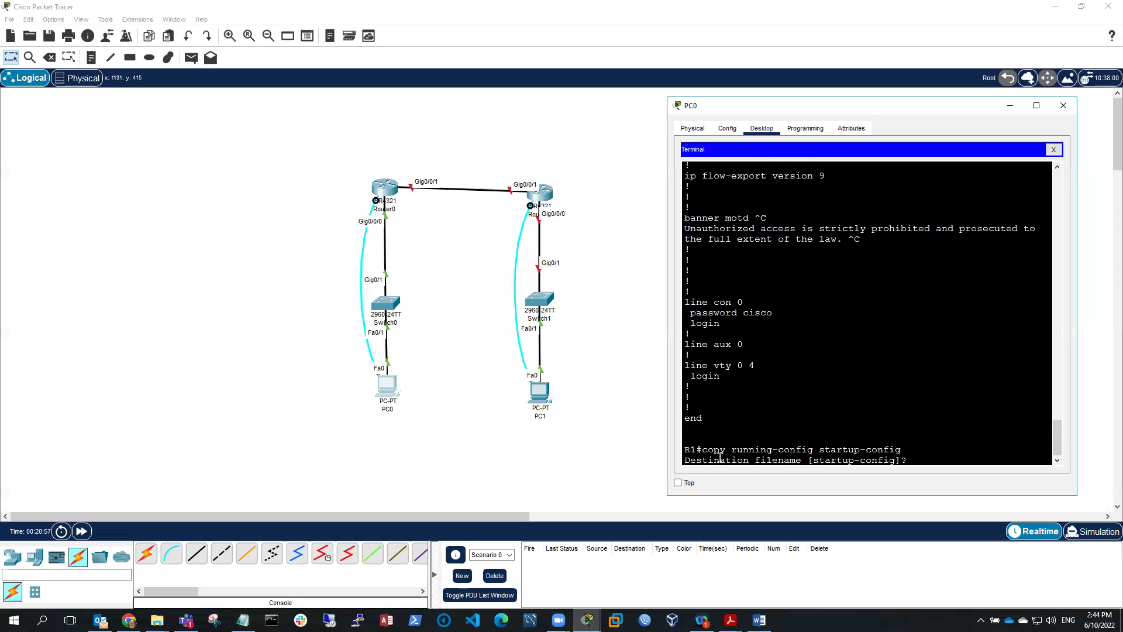
key("Return")
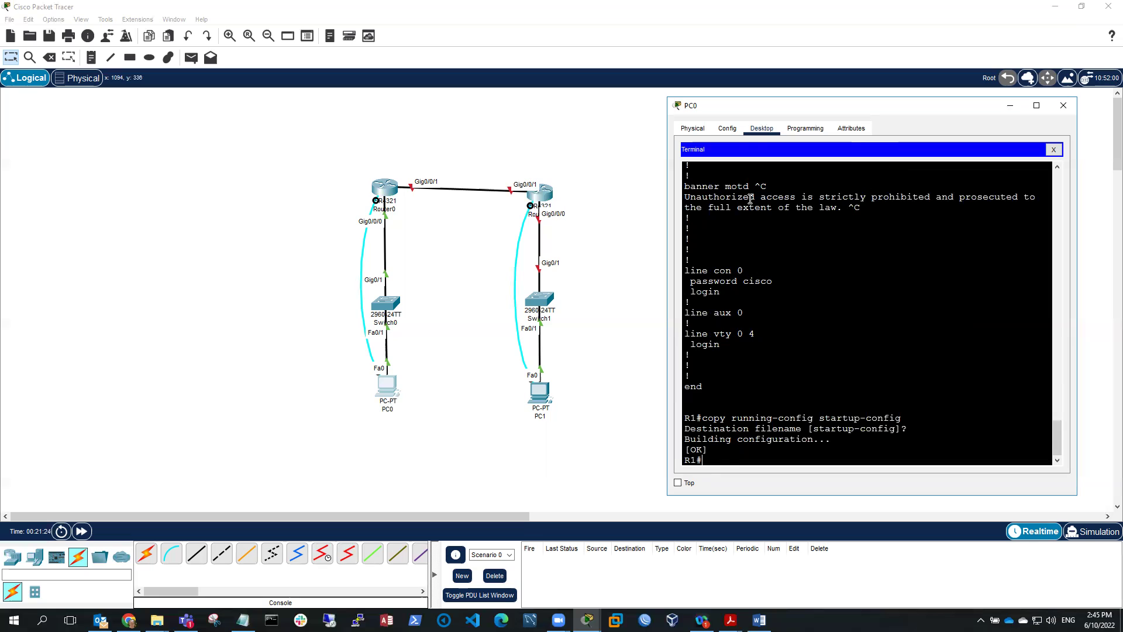
- Check PC0's default gateway and the IPv4 address of its FastEthernet0 interface
left_click(728, 130)
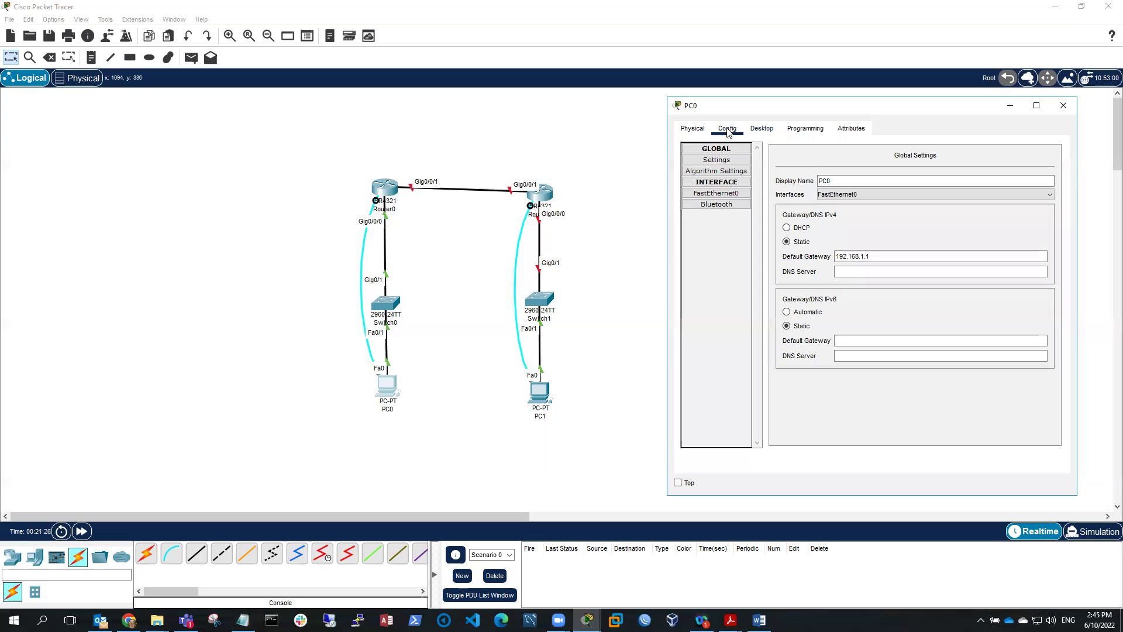
left_click_drag(875, 256, 829, 257)
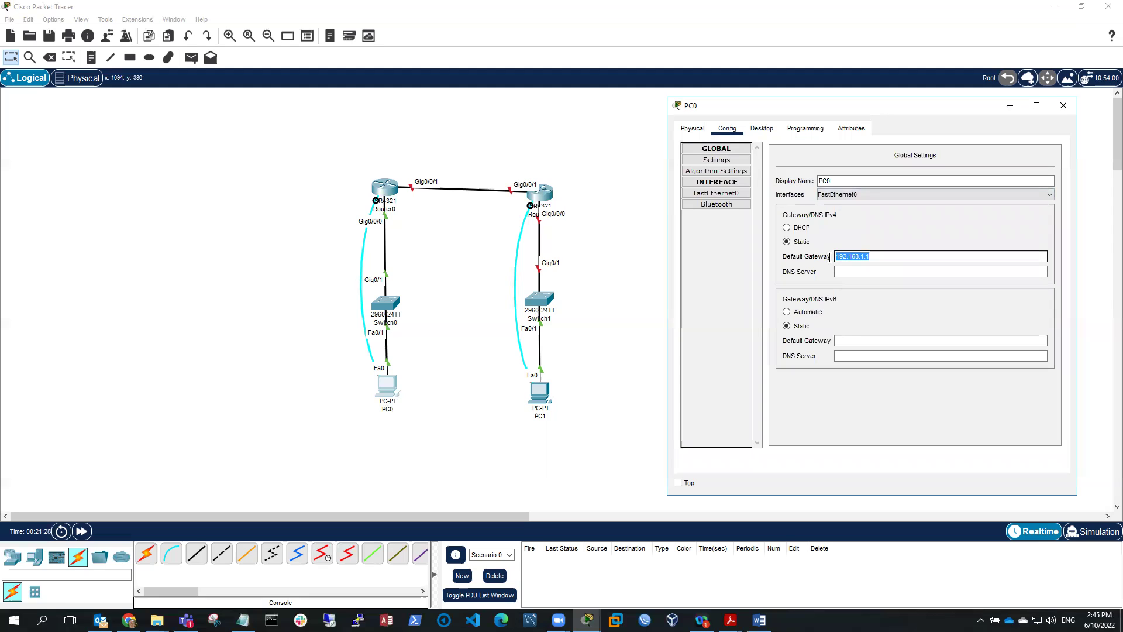
left_click(714, 195)
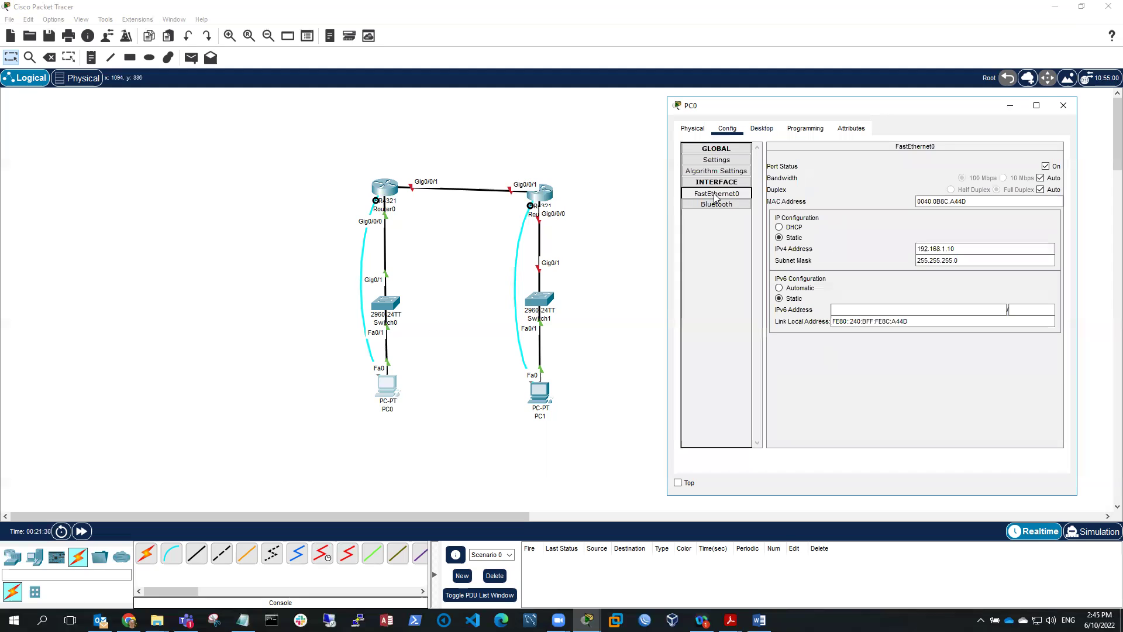
left_click_drag(957, 249, 916, 249)
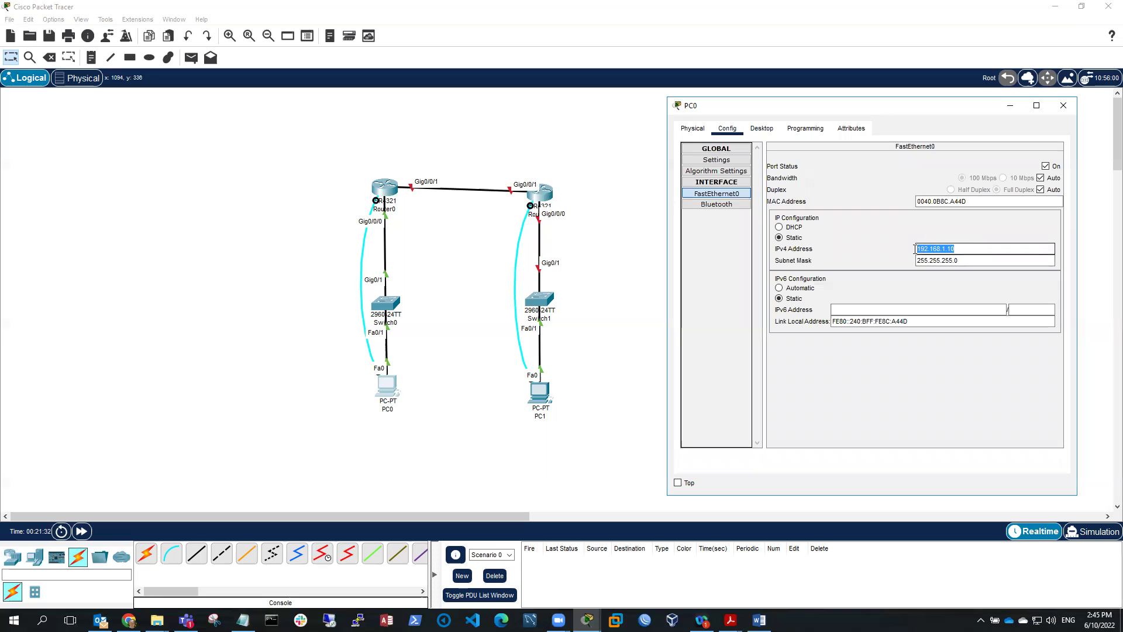
- Return to R1's console in PC0's terminal and ping PC0 at 192.168.1.10
left_click(762, 128)
key("Return")
key("Return")
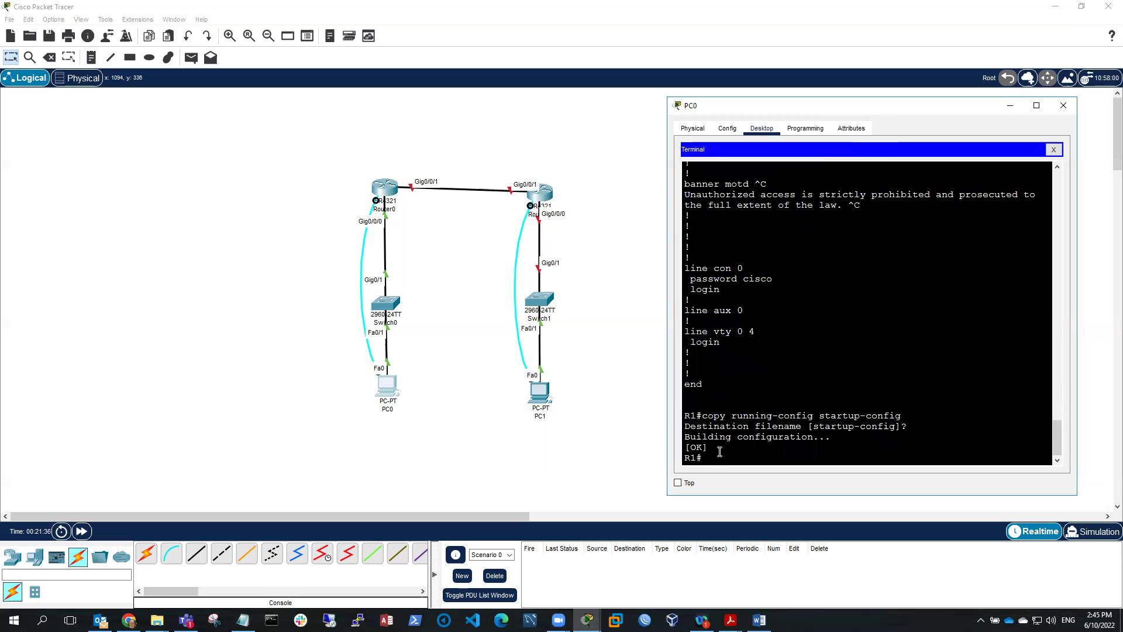
key("Return")
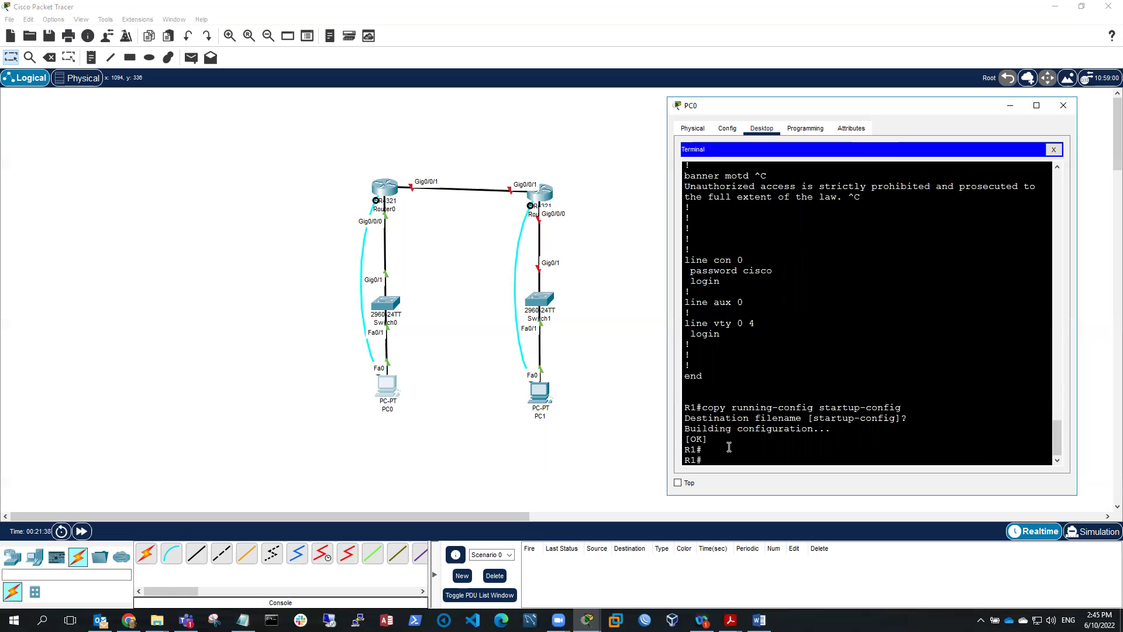
type("ping 192.168.1.10")
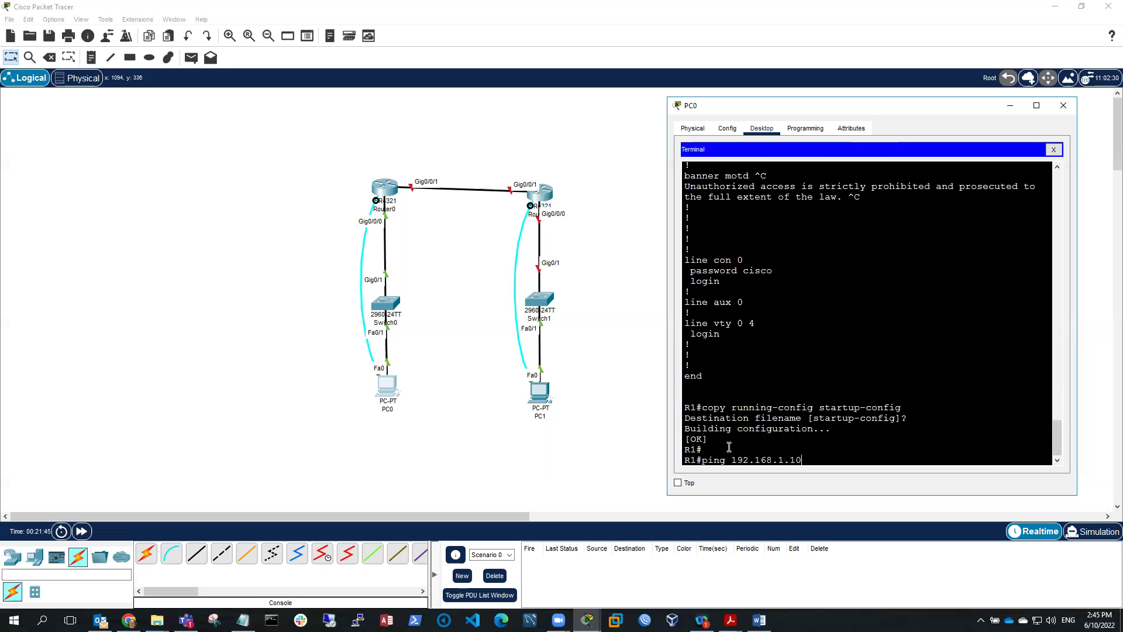
key("Return")
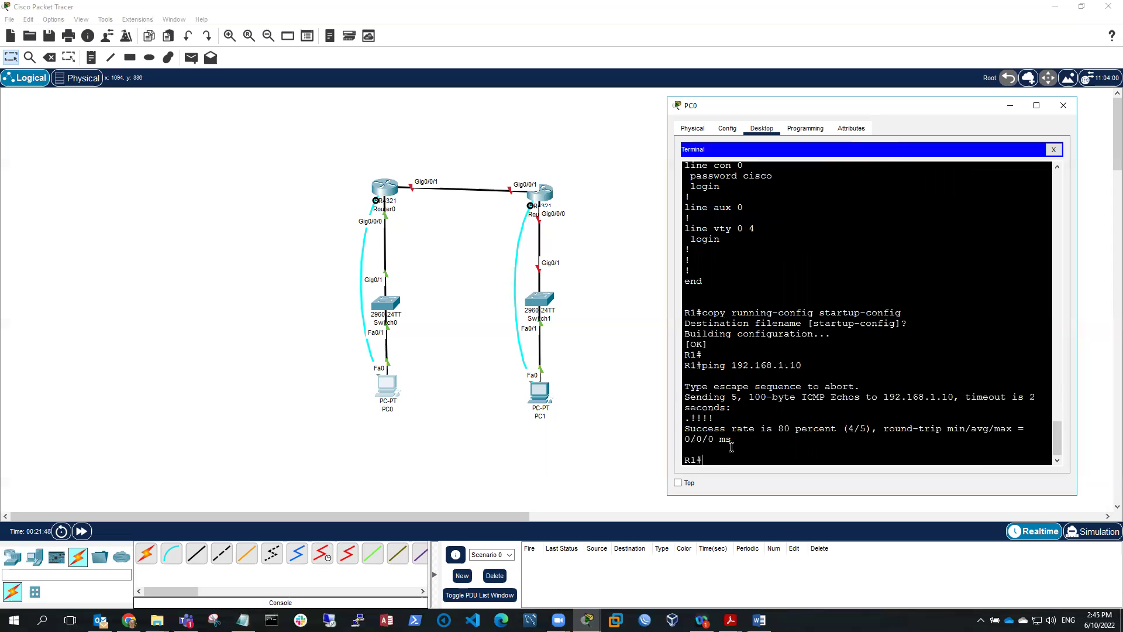
- Examine the ping reply symbols and repeat the ping from R1 to 192.168.1.10 two more times
left_click_drag(714, 418, 692, 418)
left_click(687, 419)
left_click_drag(688, 419, 691, 420)
left_click(691, 420)
key("Up")
key("Return")
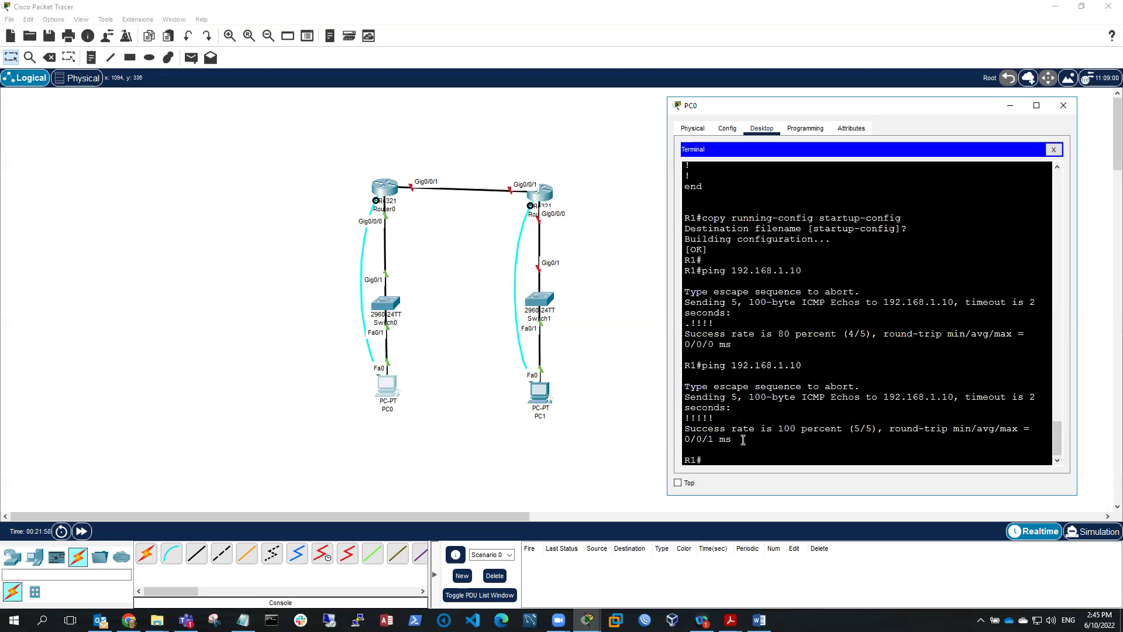
key("Return")
key("Up")
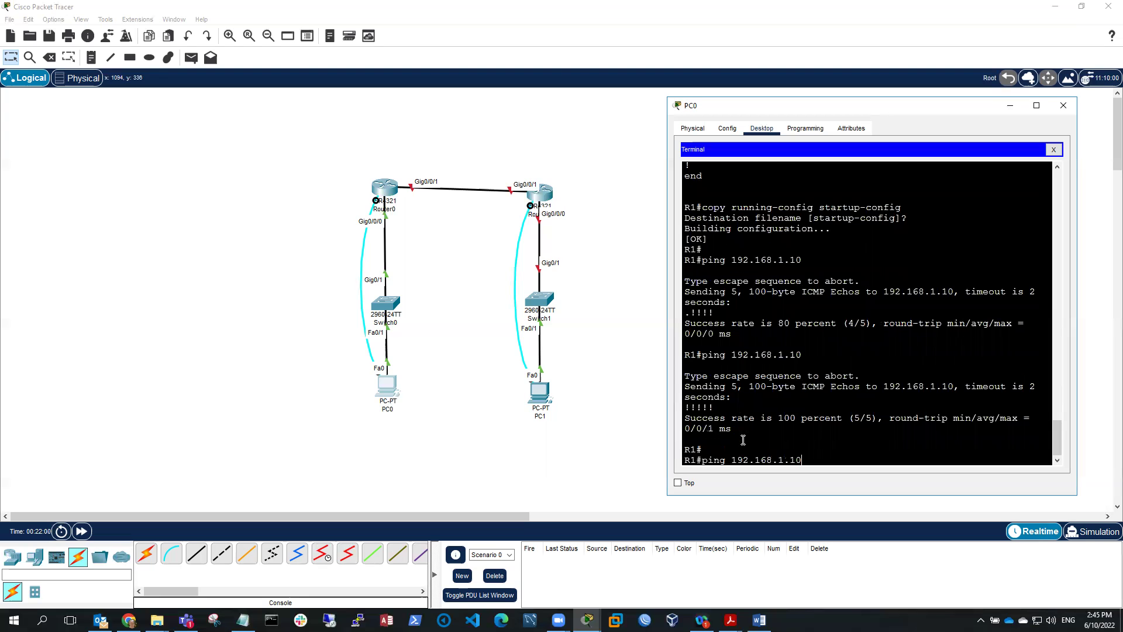
key("Return")
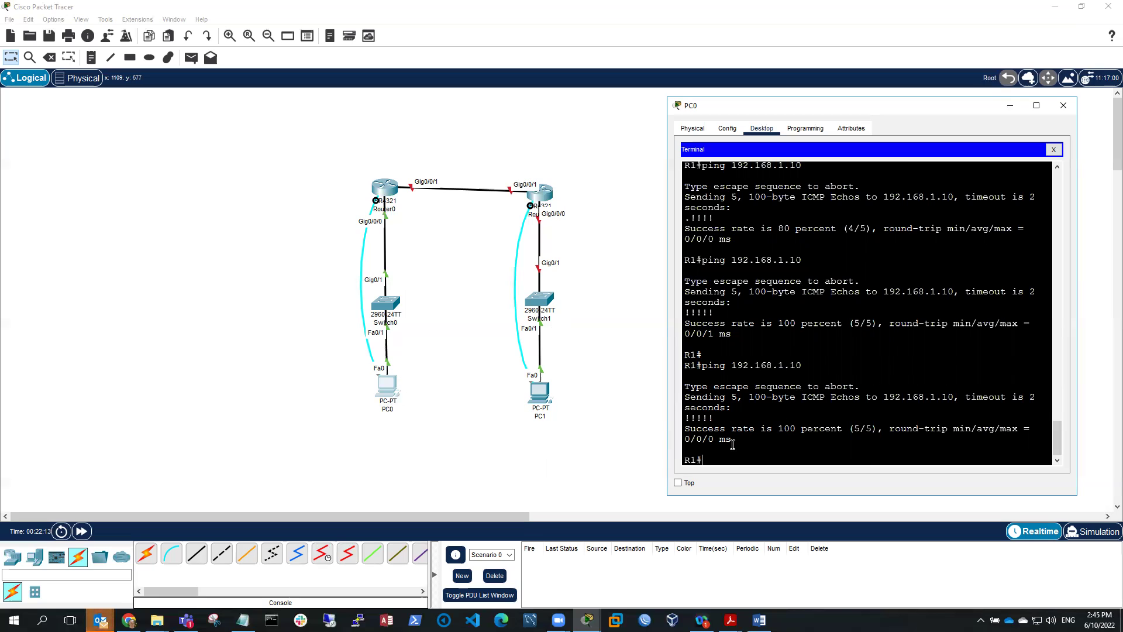
- Recall the show running-config command on R1 and page through its output to the end
key("Up")
key("Up")
key("Up")
key("Return")
key("space")
key("space")
key("space")
key("space")
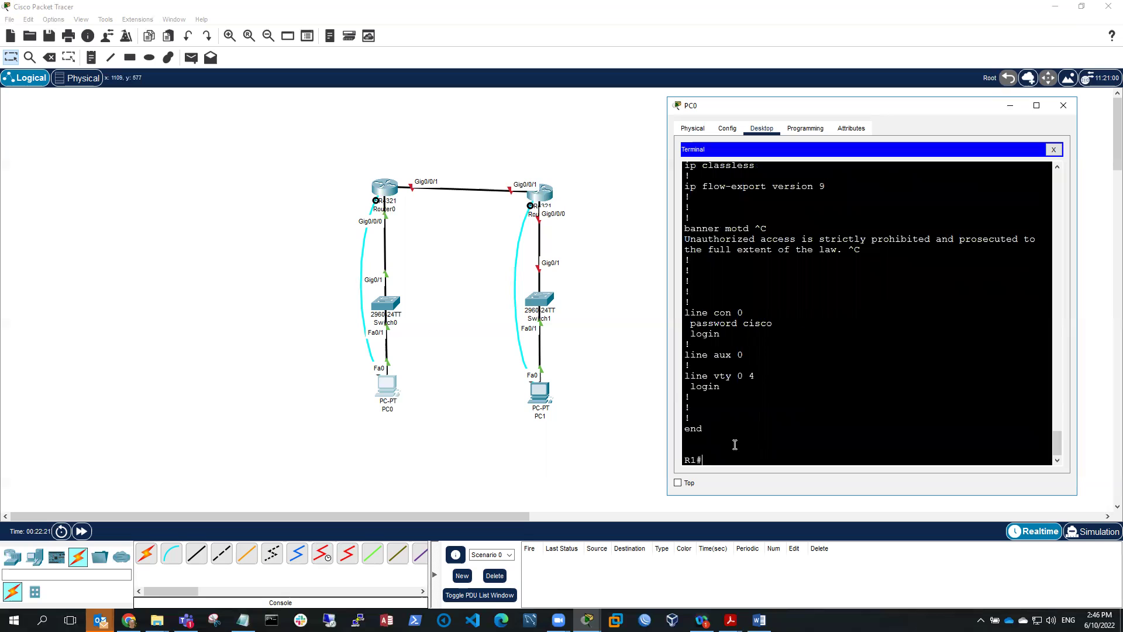
- Copy R1's running configuration from the terminal and replace all the text in the open Notepad file with it
left_click_drag(703, 431, 669, 197)
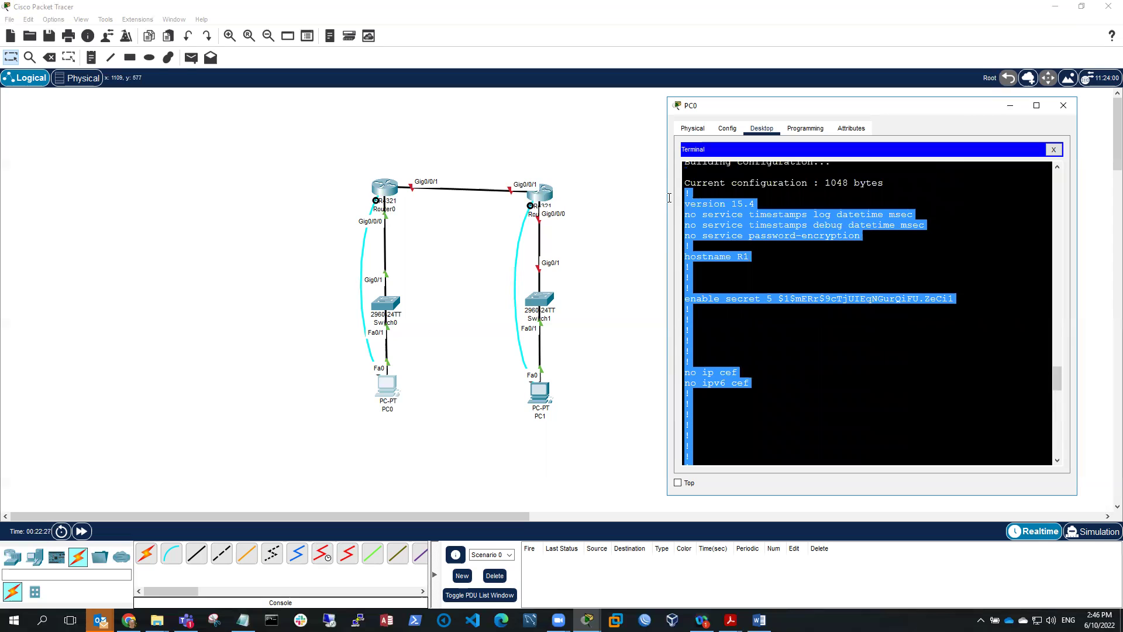
right_click(730, 227)
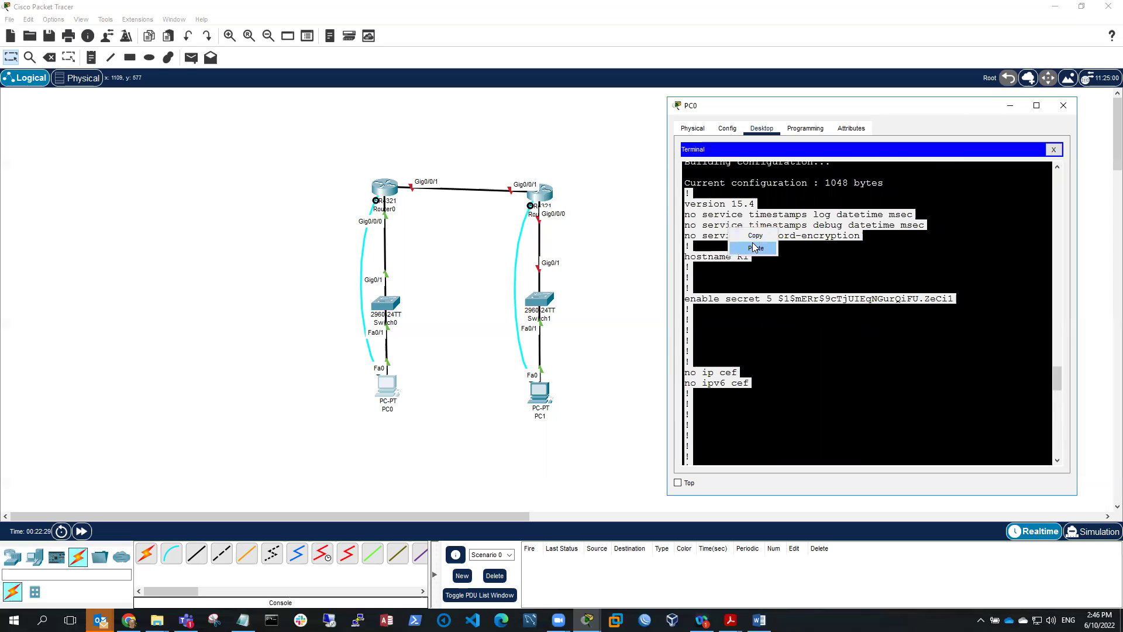
left_click(753, 239)
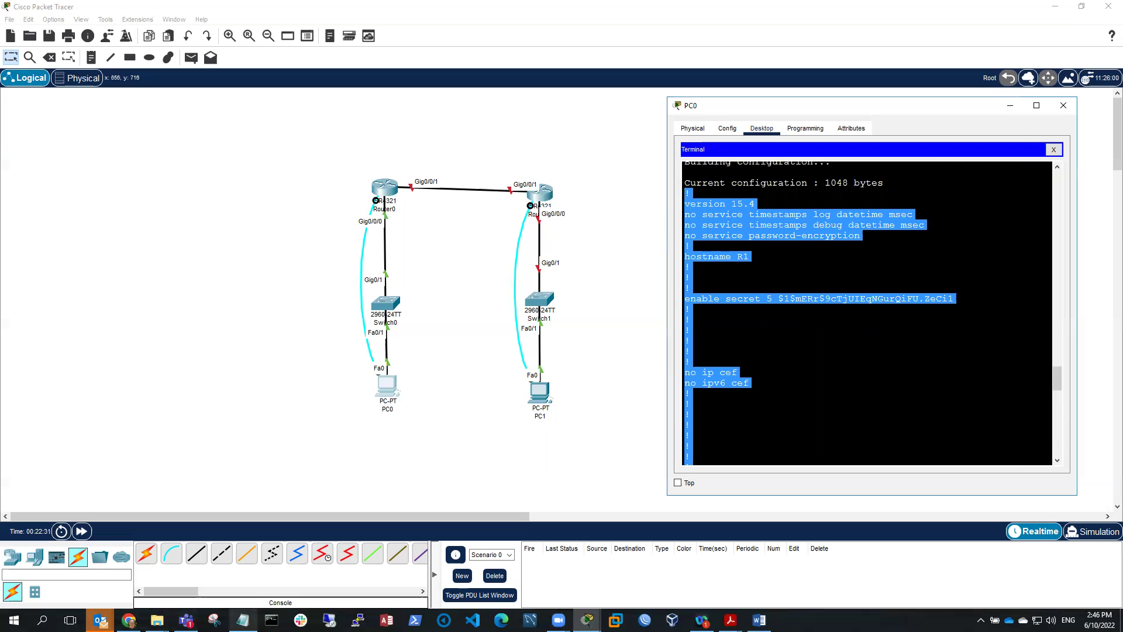
left_click(243, 619)
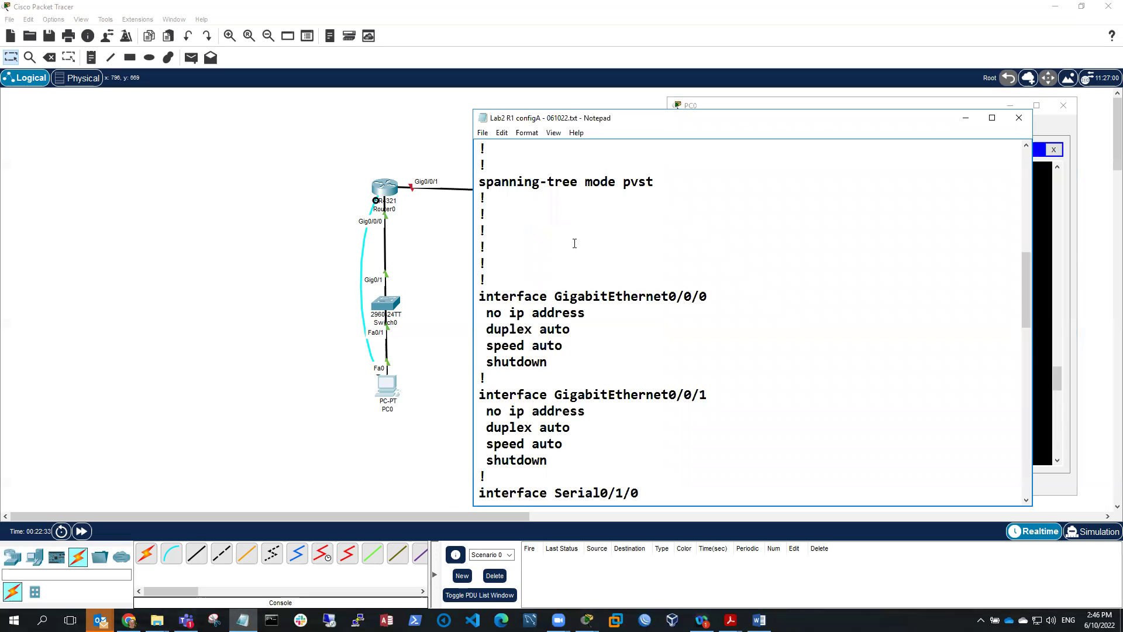
key("ctrl+a")
key("ctrl+v")
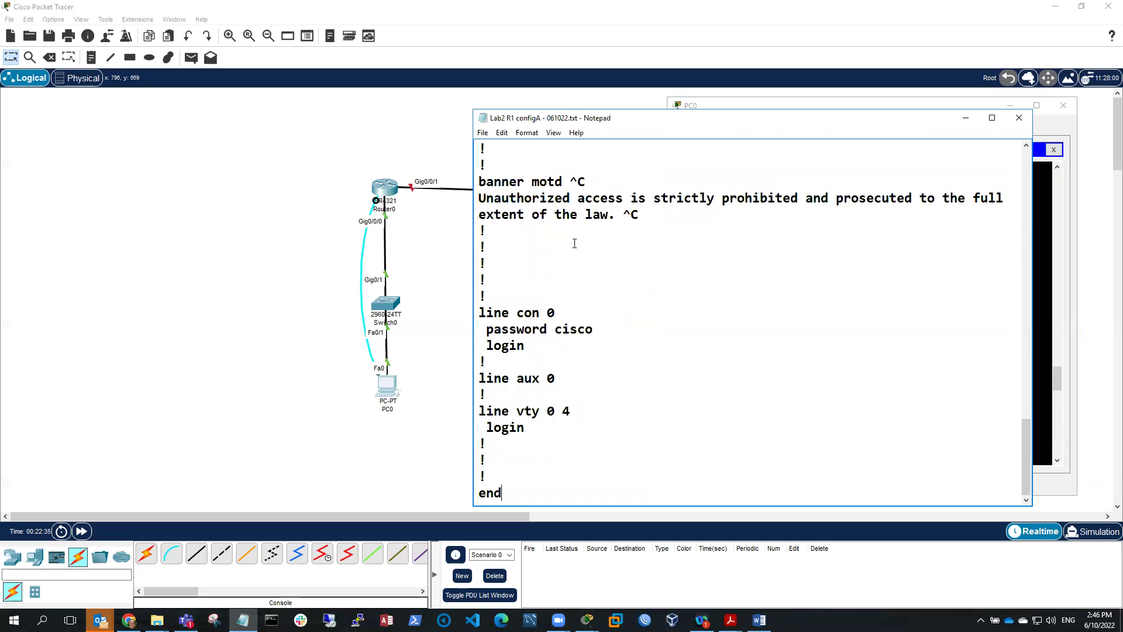
- Save the pasted configuration as a separate file named Lab2 R1 configB - 061022.txt and return to Packet Tracer
left_click(483, 133)
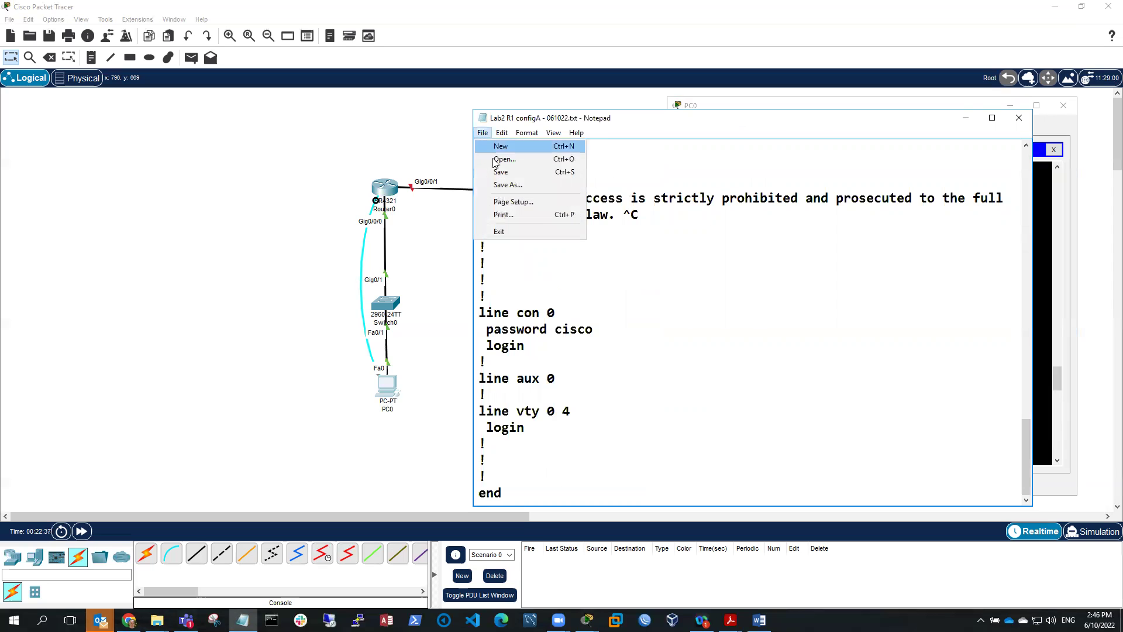
left_click(506, 184)
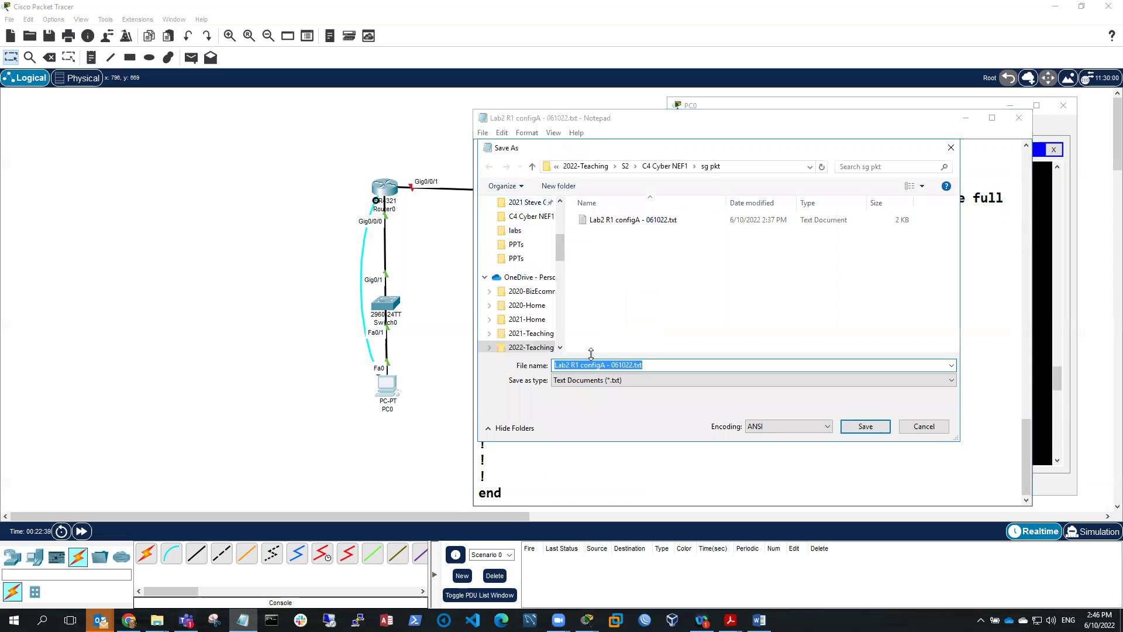
left_click(608, 365)
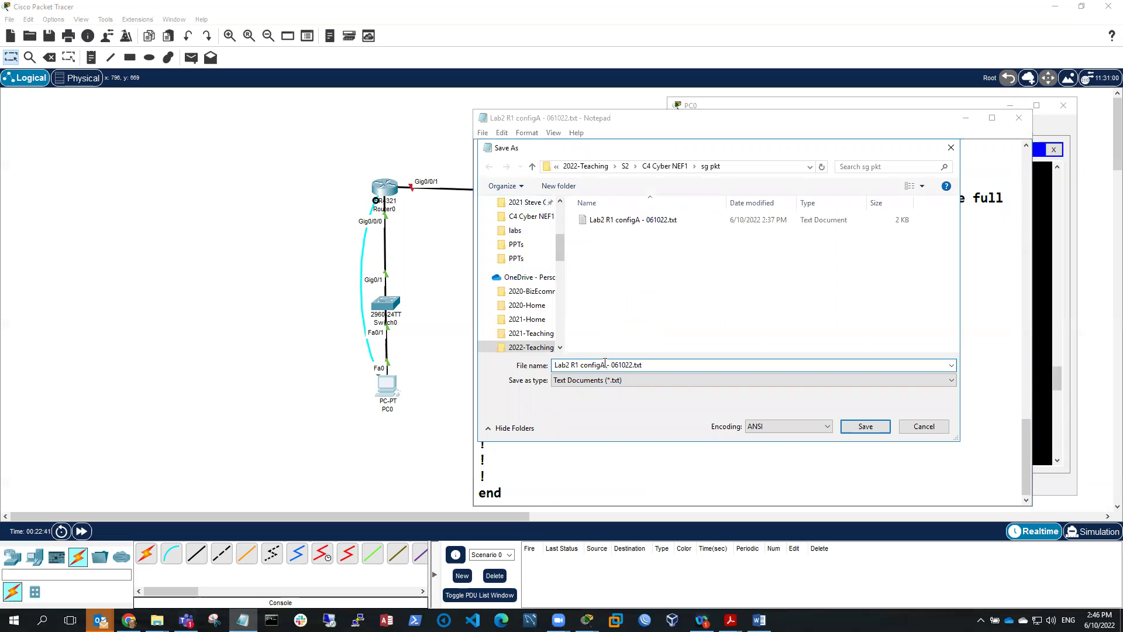
key("BackSpace")
type("B")
left_click(865, 427)
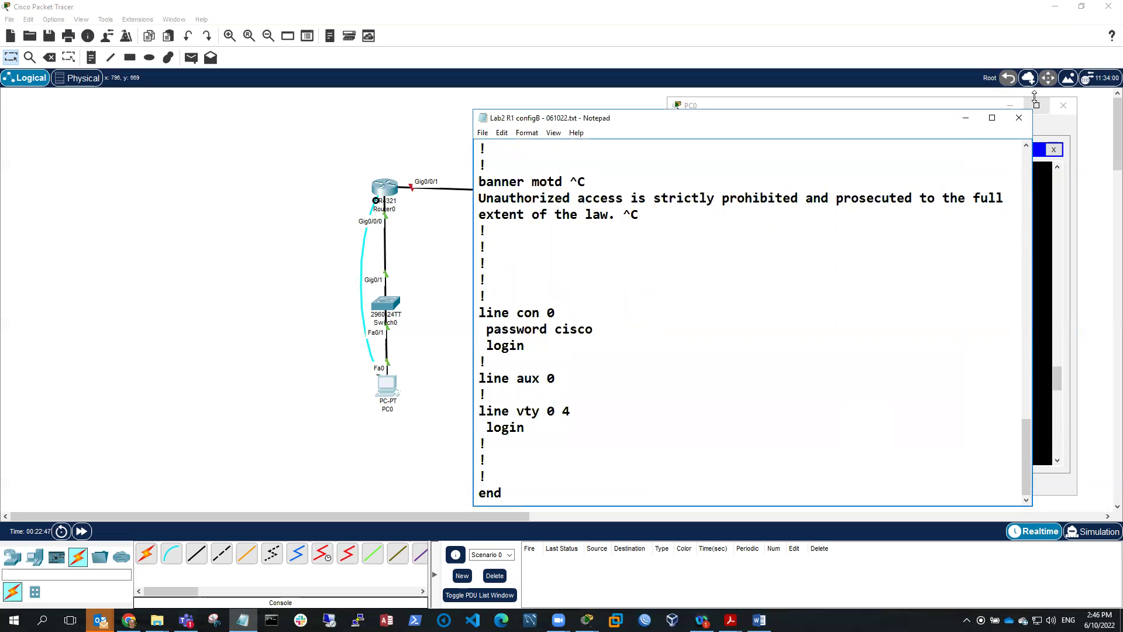
left_click(966, 117)
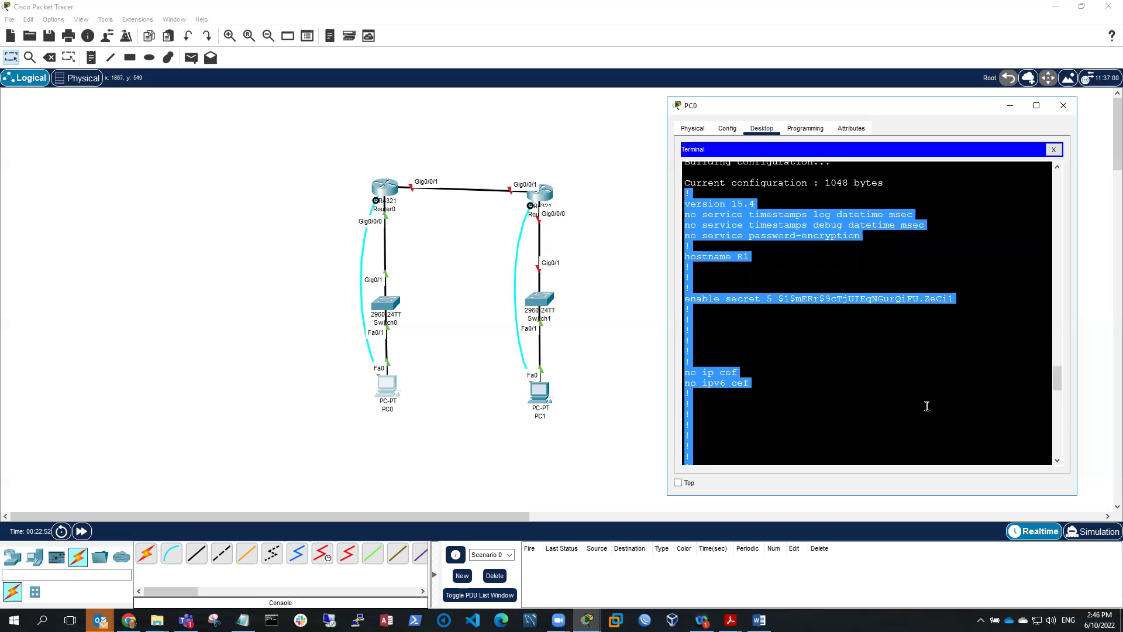
- Close PC0's terminal and ping 192.168.1.1 from PC0's Command Prompt, examining the replies
left_click(802, 427)
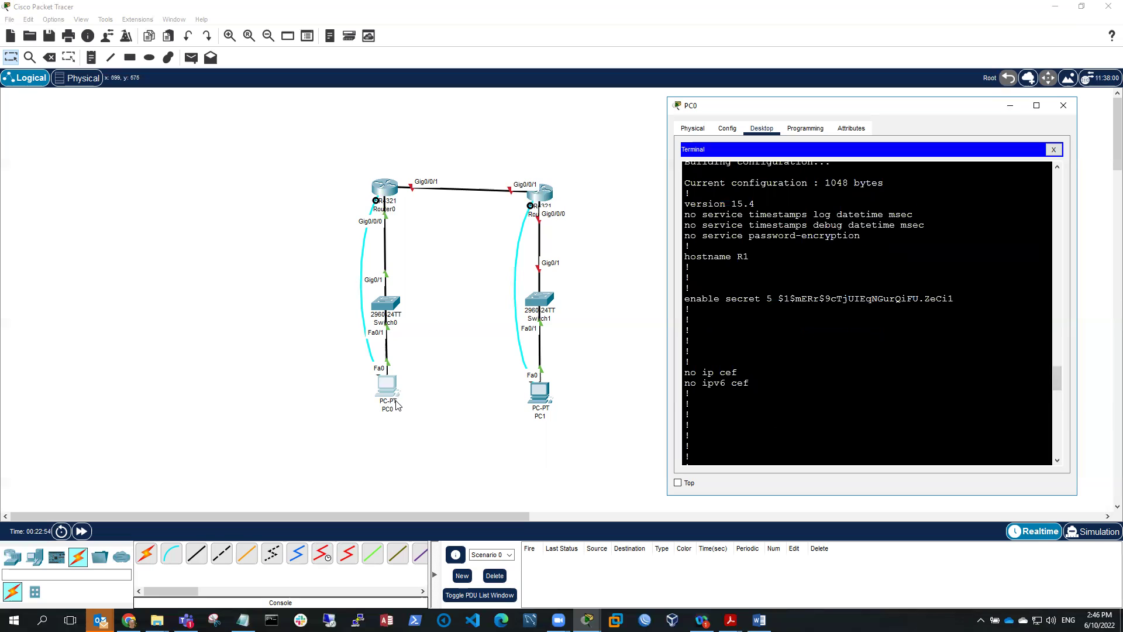
left_click(1055, 150)
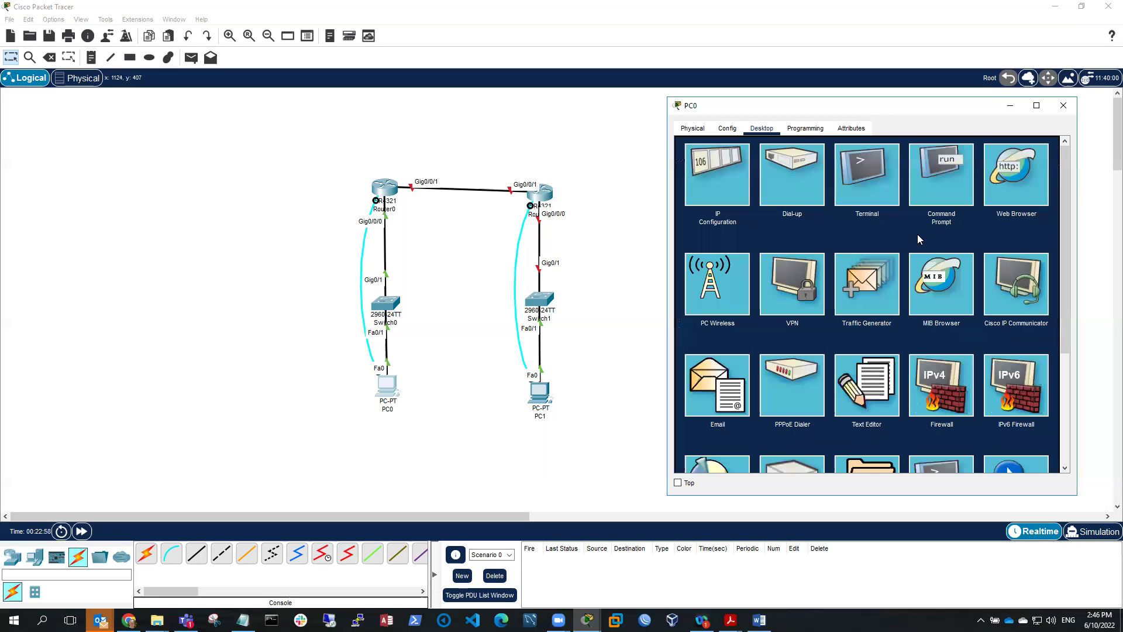
left_click(944, 170)
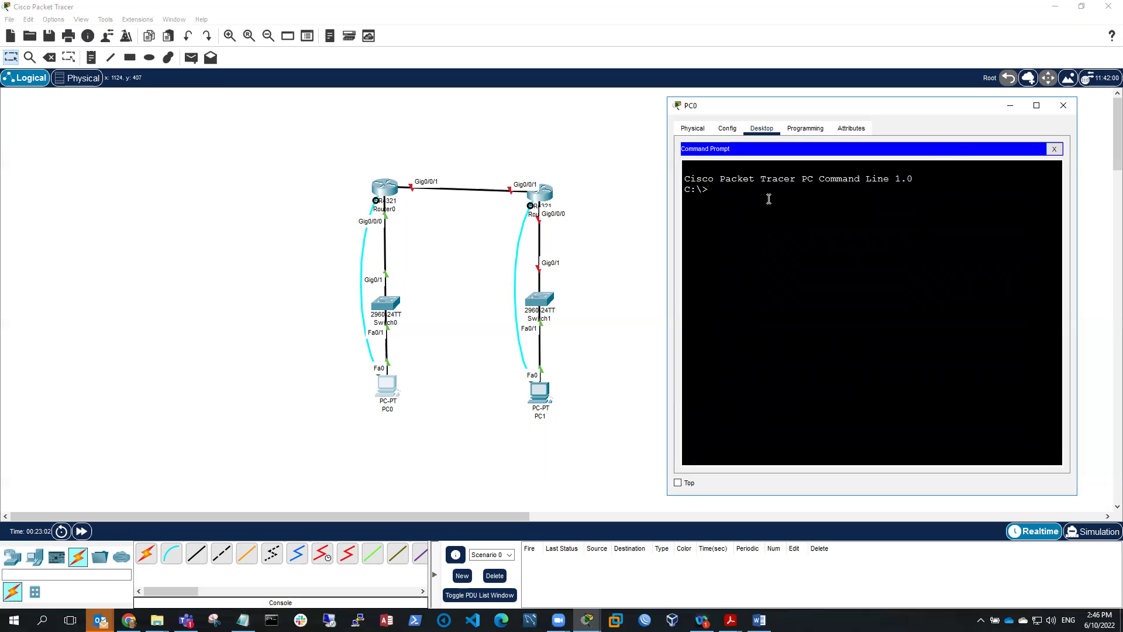
type("pinf")
type("2.168.1.1")
key("Return")
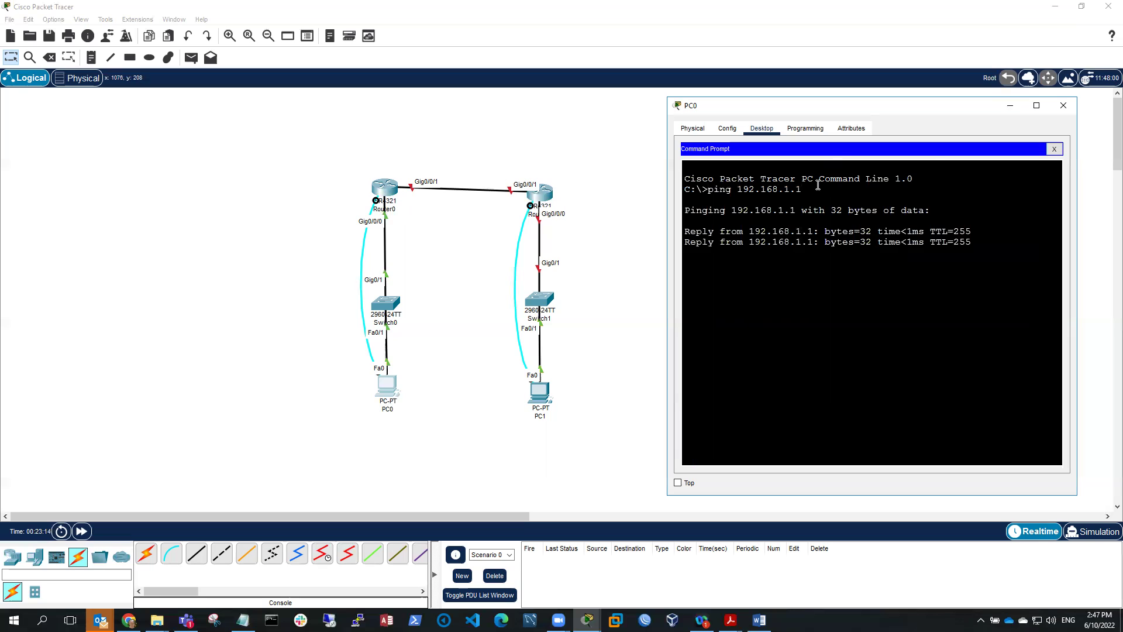
left_click_drag(943, 241, 646, 266)
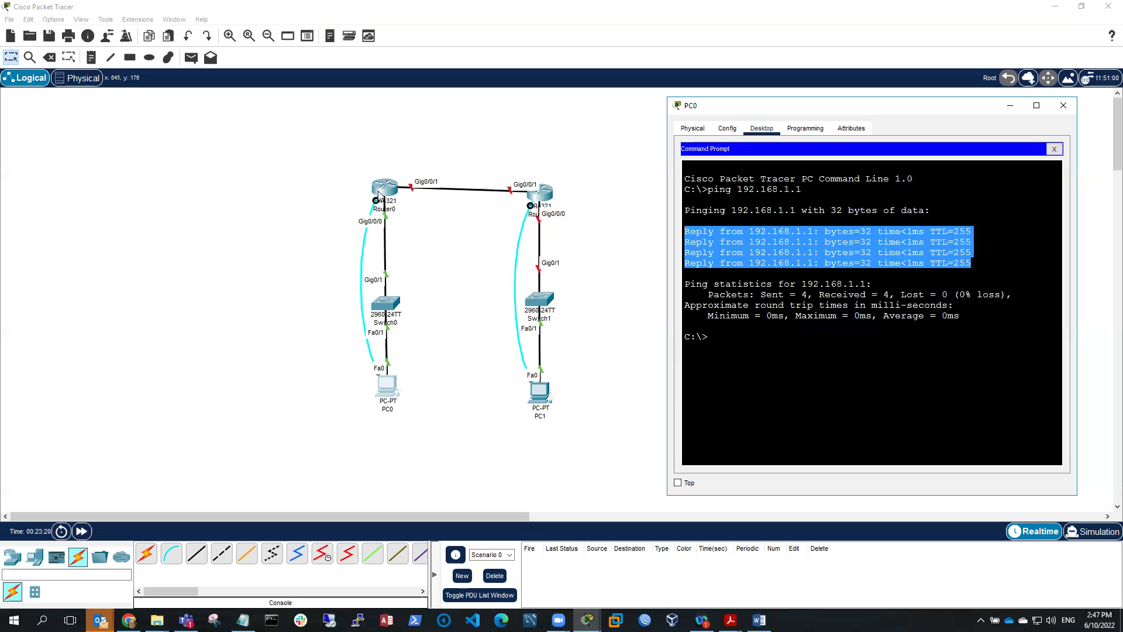
left_click(838, 351)
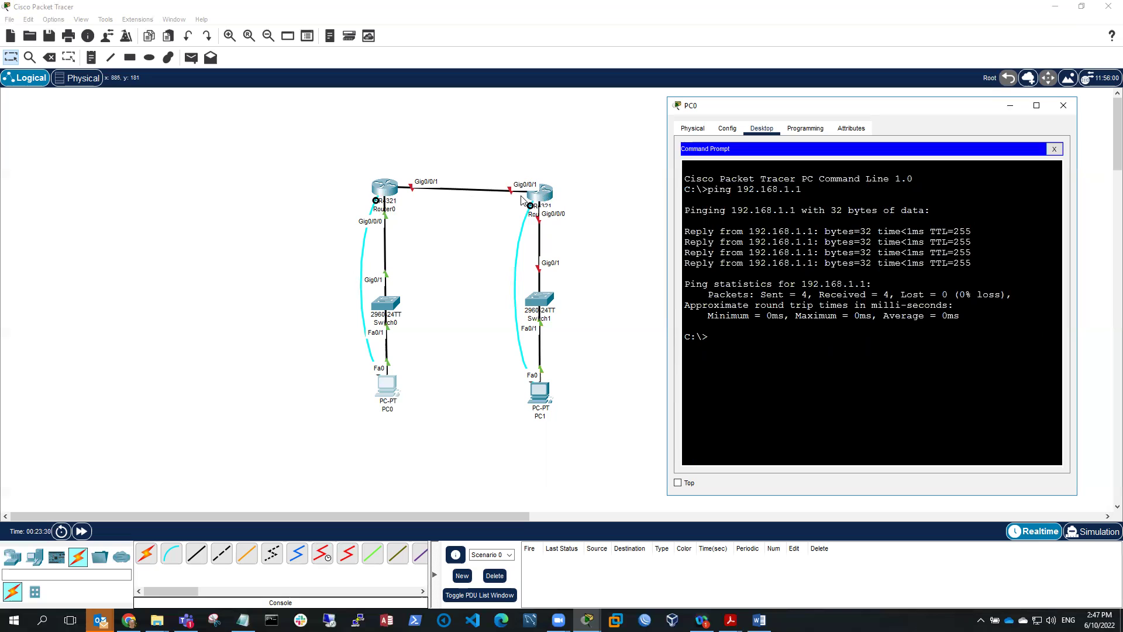
- Open a console session from PC1's Terminal with the default port settings and answer no to the initial configuration dialog
left_click(538, 391)
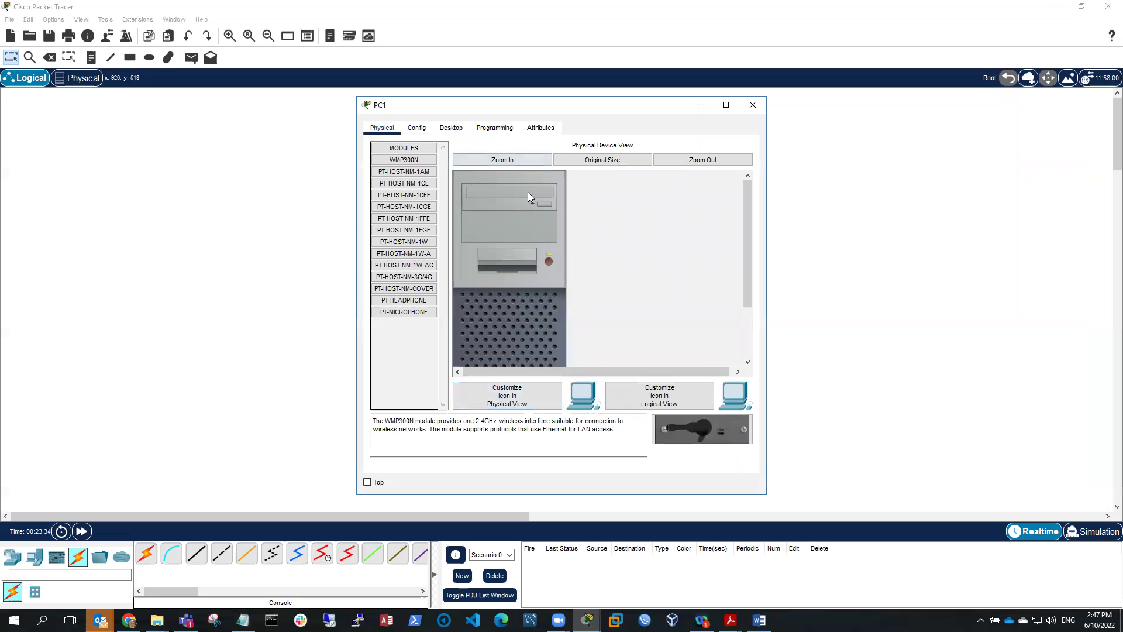
left_click(453, 128)
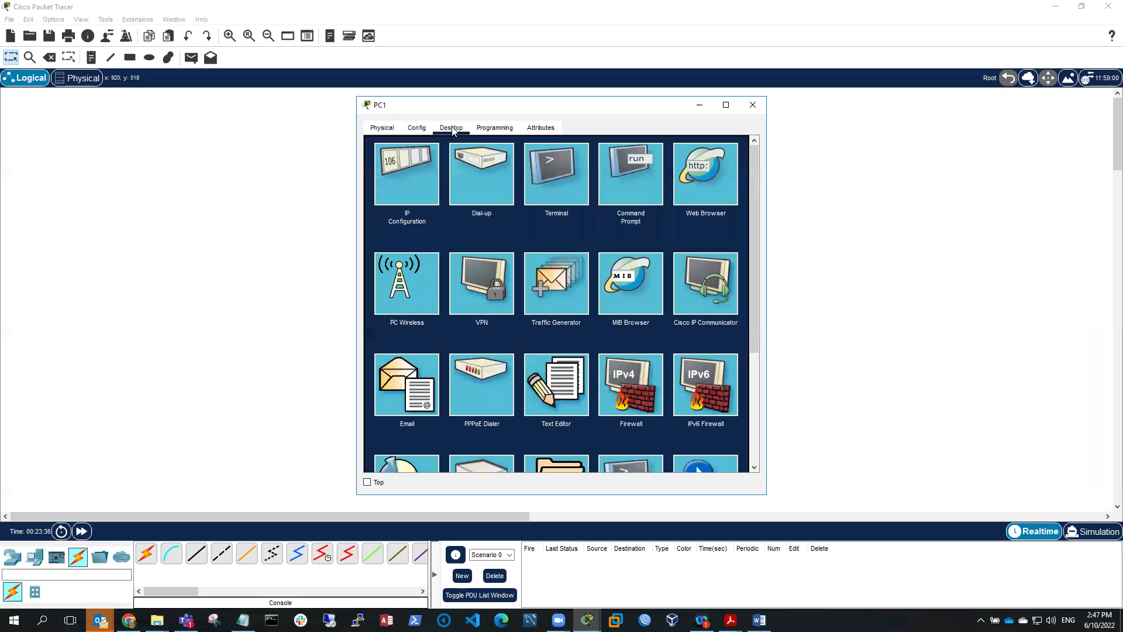
left_click(557, 175)
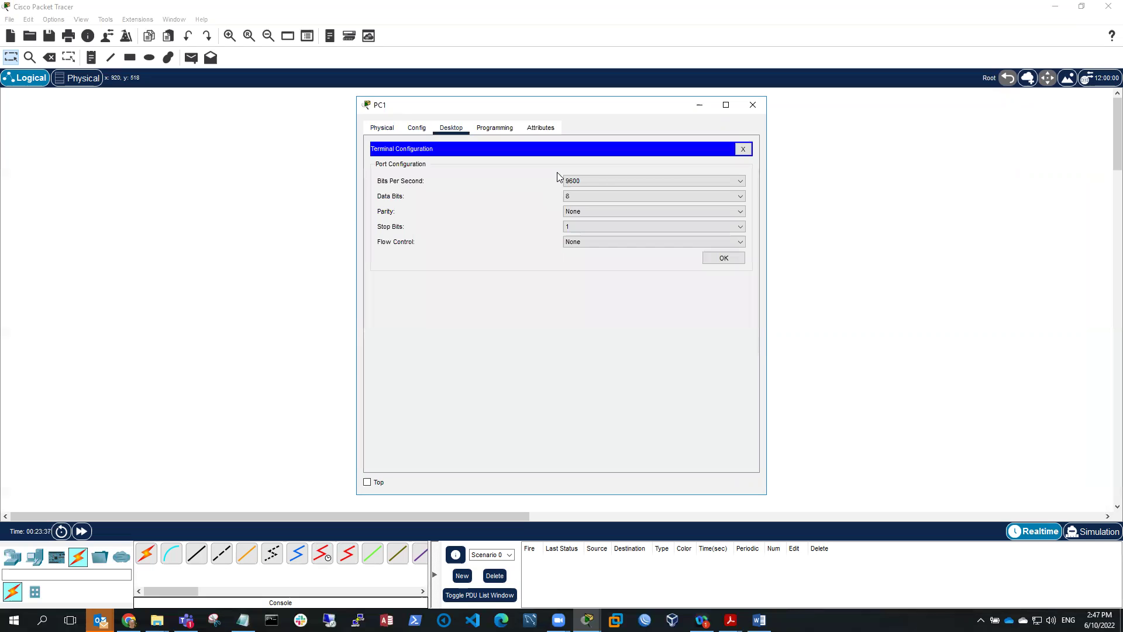
left_click(724, 258)
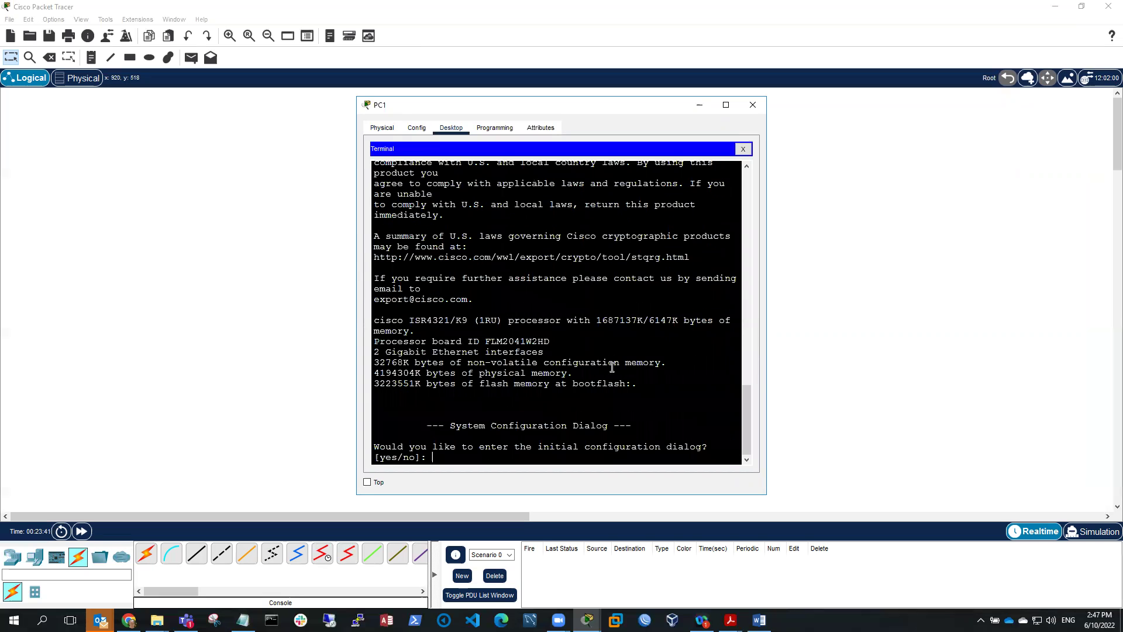
type("no")
key("Return")
key("Return")
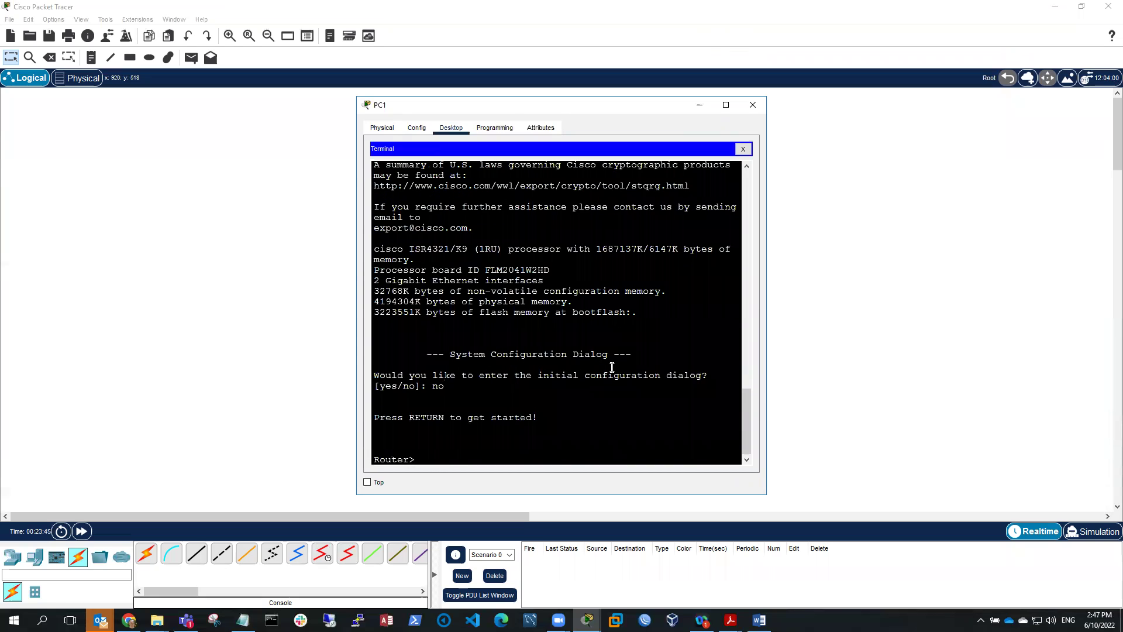
- Enter privileged EXEC mode and global configuration mode on PC1's router with enable and config terminal
type("enable")
key("Return")
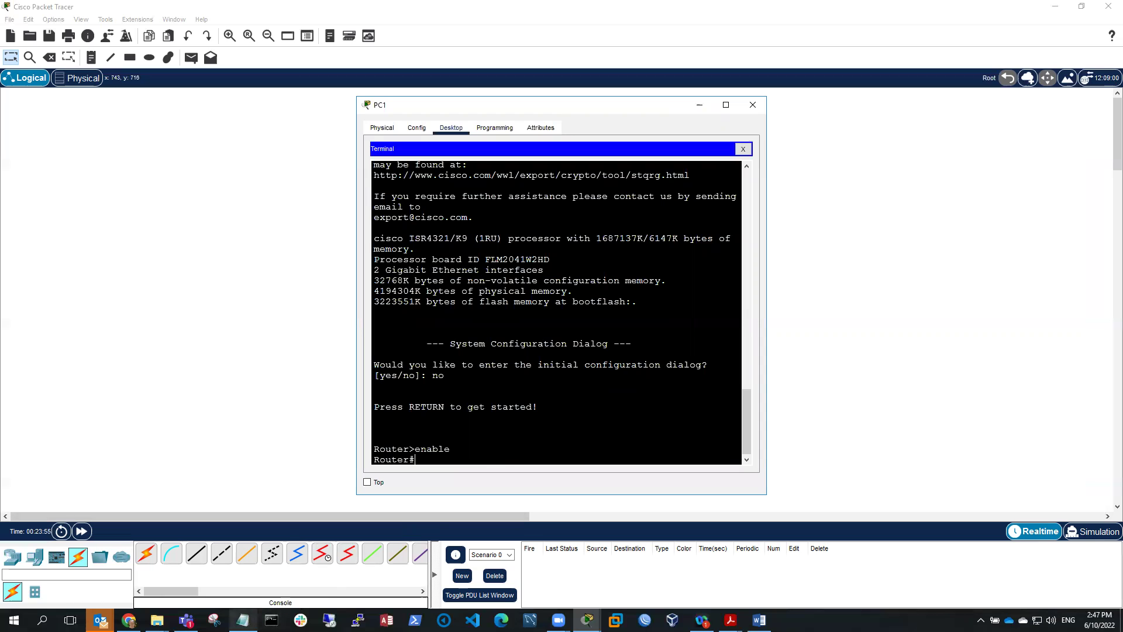
type("onfig")
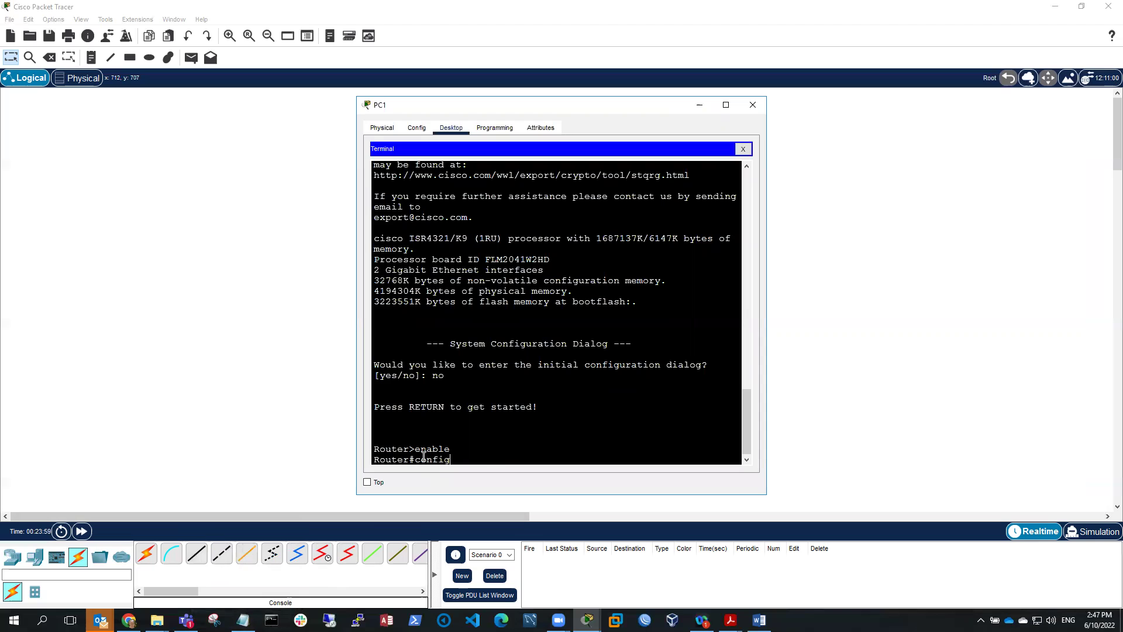
type(" terminal")
key("Return")
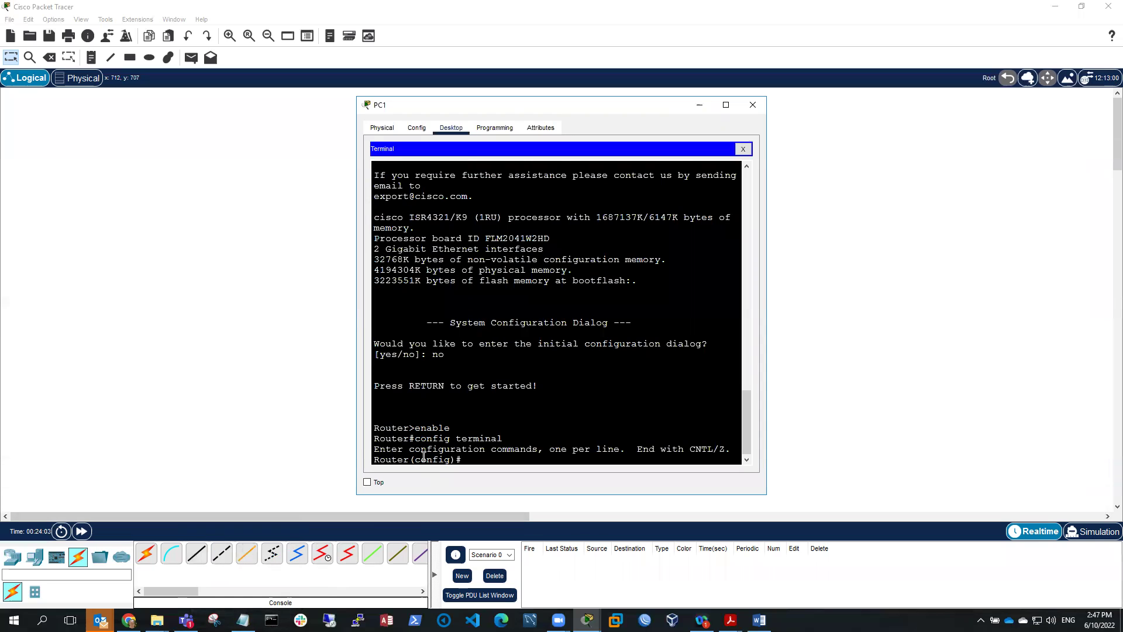
- Switch to the configB text file in Notepad, maximize it, and change the hostname to R2
left_click(243, 620)
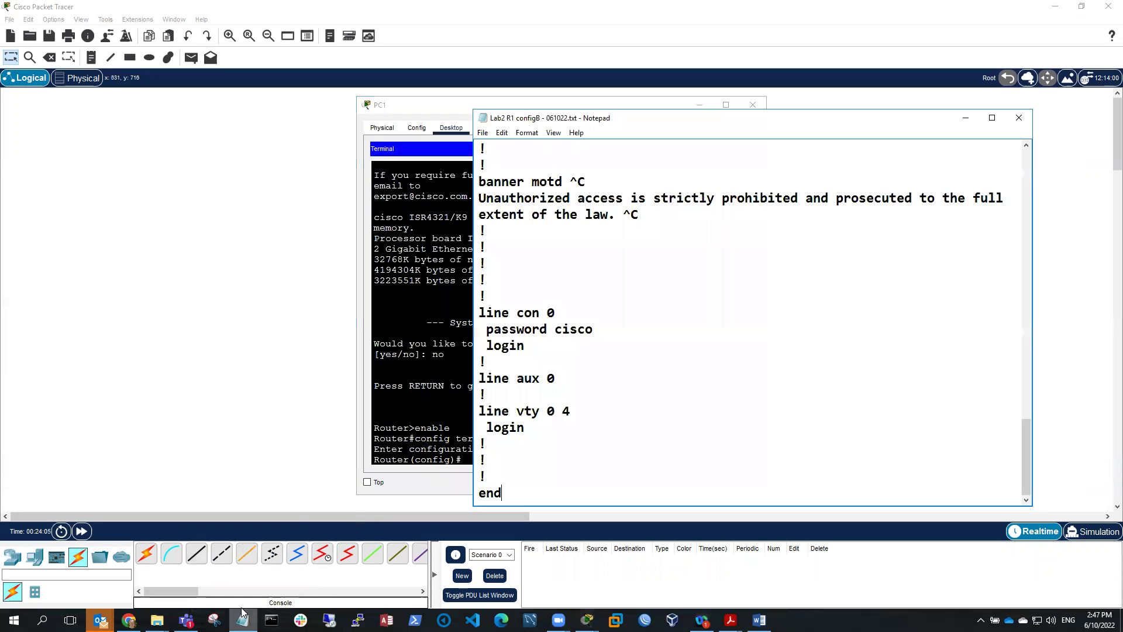
left_click(992, 117)
scroll(476, 313, "up", 17)
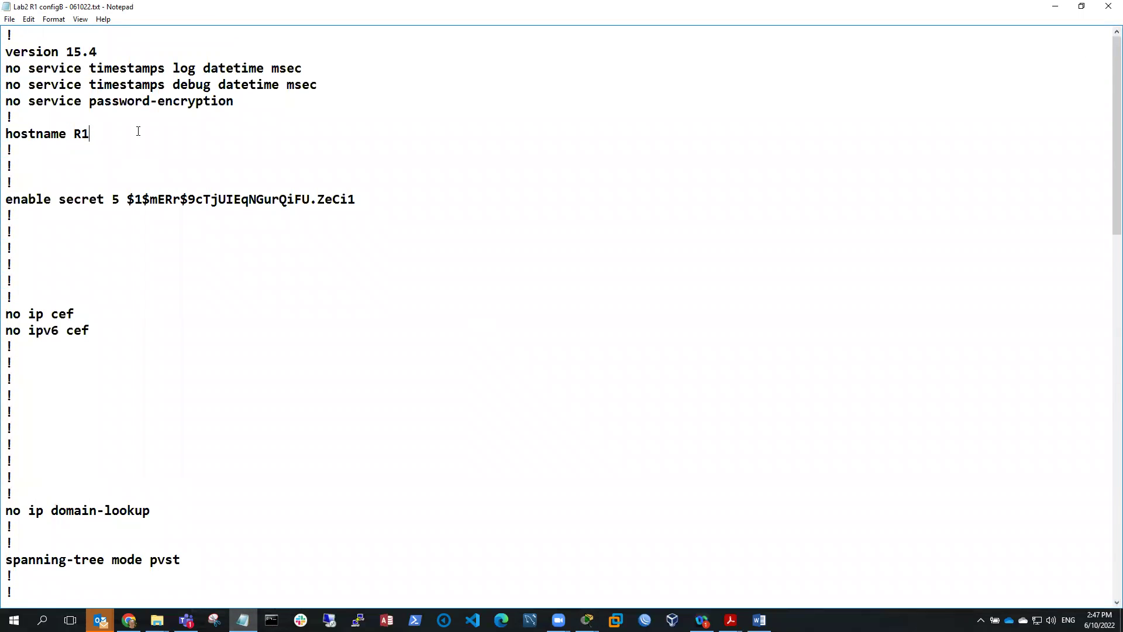
key("BackSpace")
type("2")
- Change the GigabitEthernet0/0/0 IP address in the configuration text to 192.168.2.1
scroll(209, 319, "down", 4)
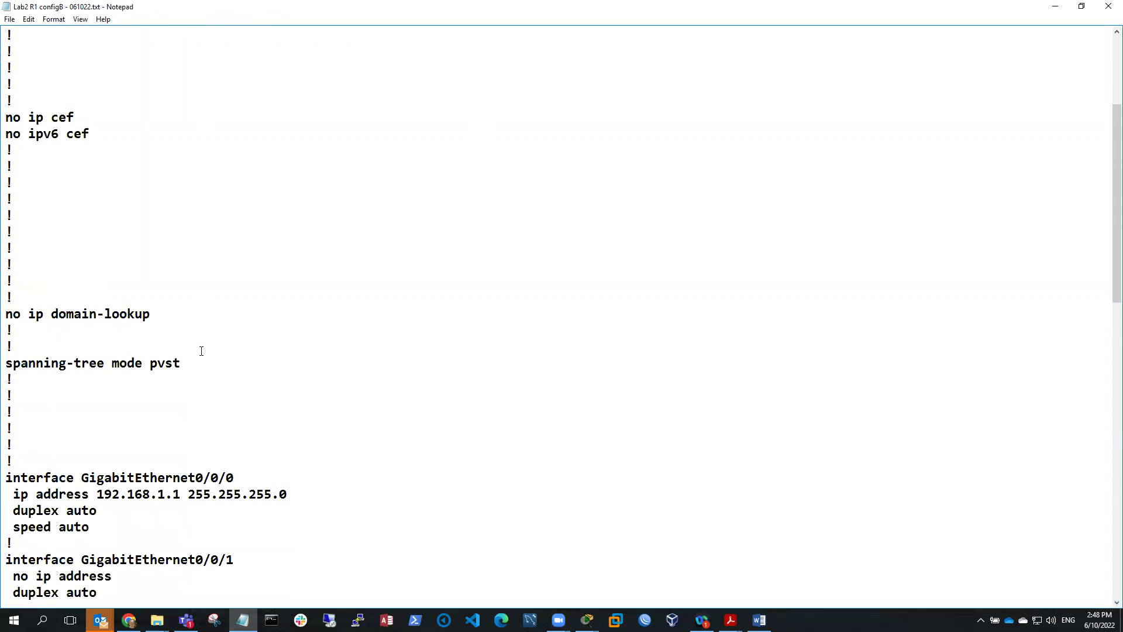
scroll(201, 351, "down", 2)
left_click(162, 397)
key("BackSpace")
type("2")
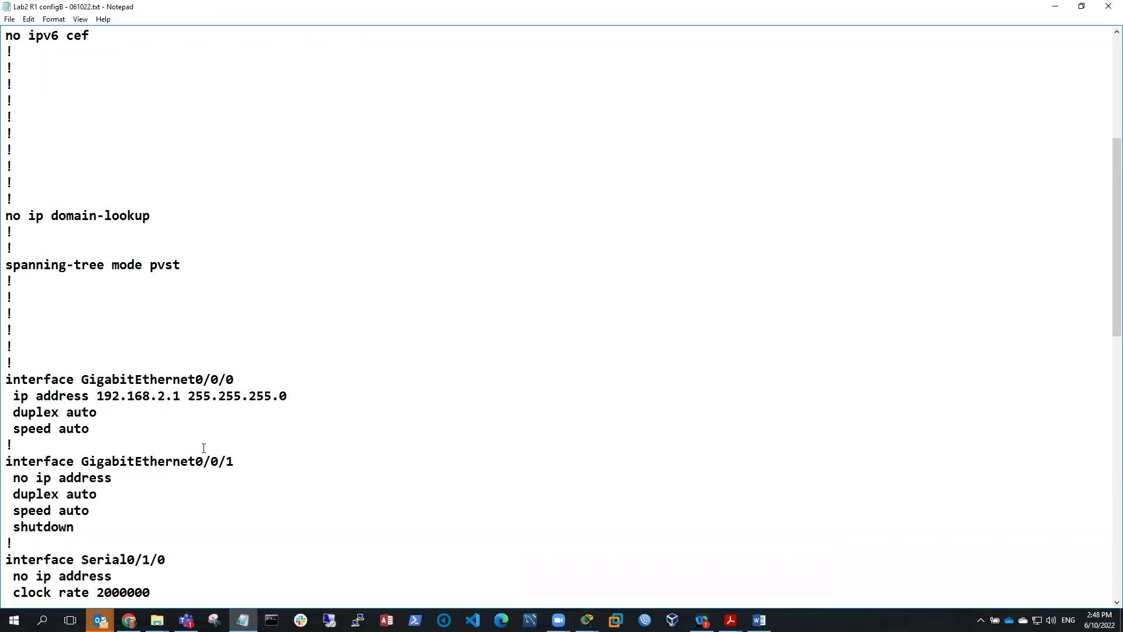
- Review the rest of the edited configuration text and save it as a new file named Lab2 R2 configB - 061022.txt
scroll(251, 404, "down", 8)
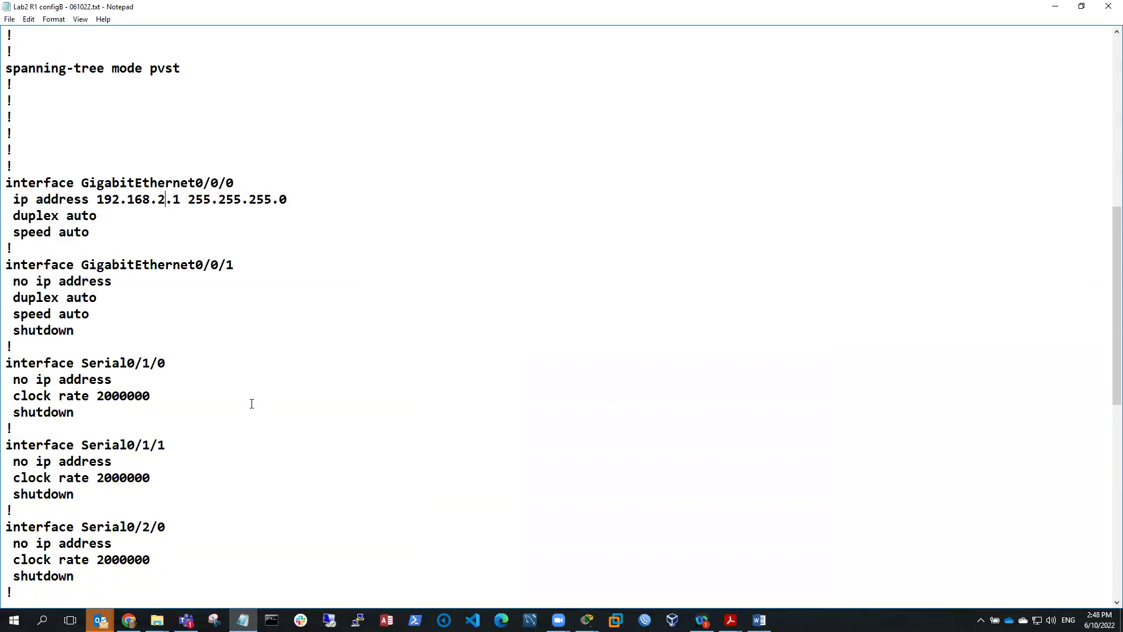
scroll(251, 404, "down", 4)
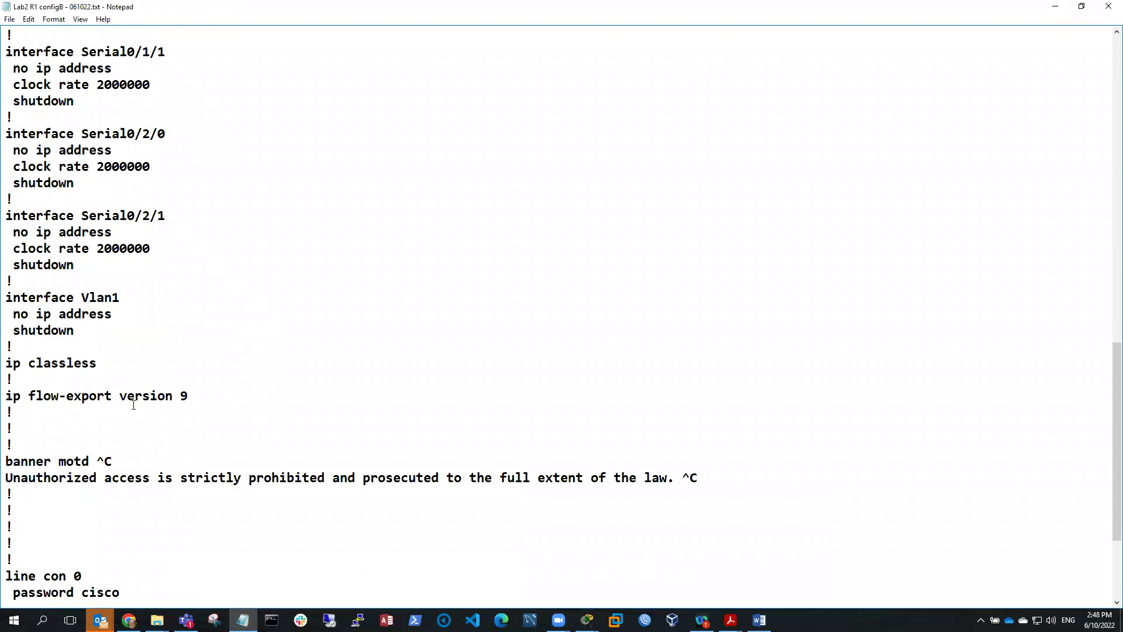
scroll(133, 405, "down", 3)
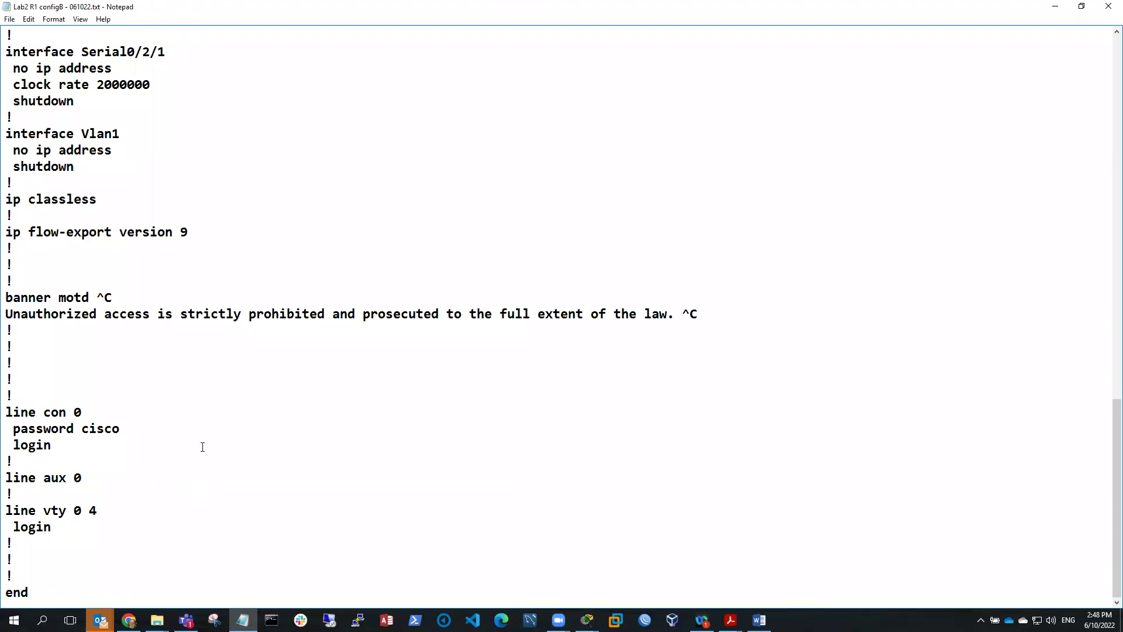
scroll(345, 232, "up", 14)
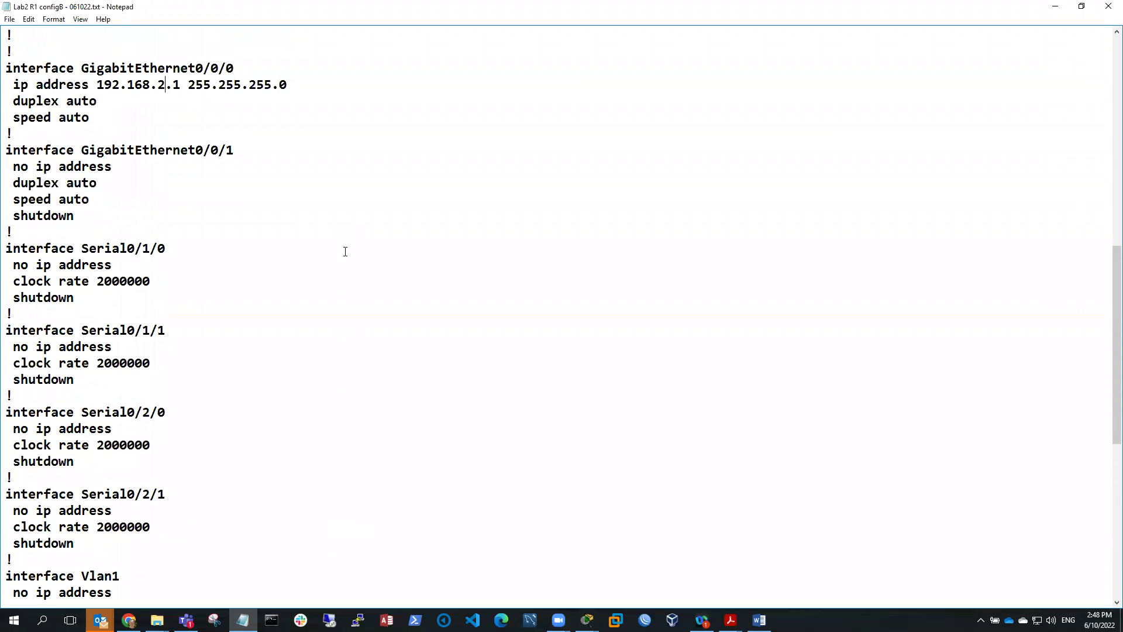
scroll(323, 333, "up", 7)
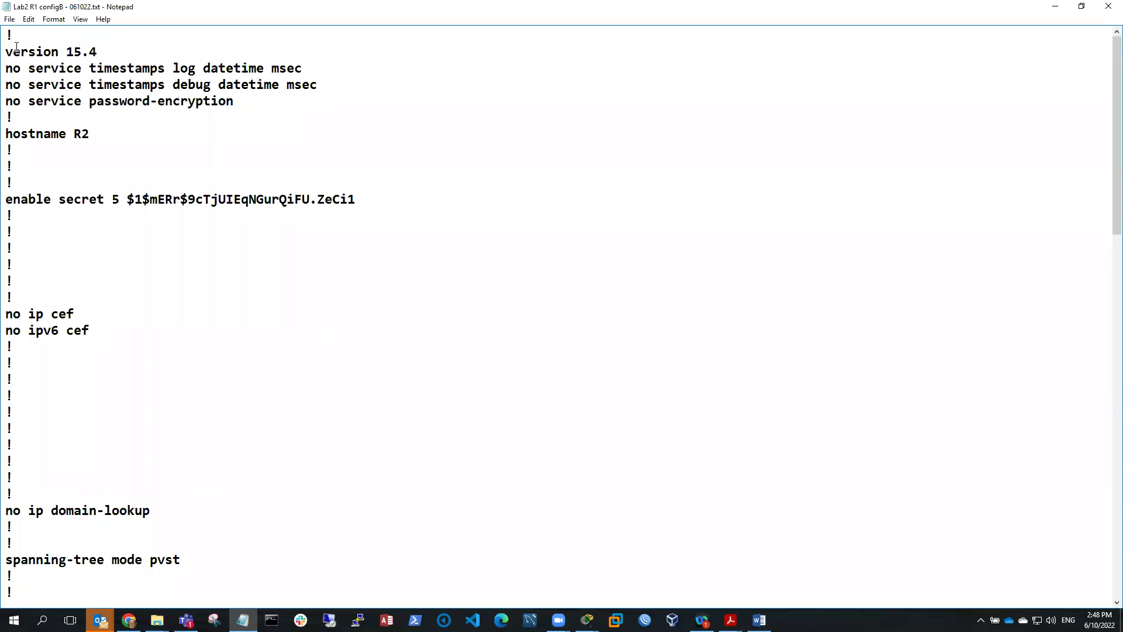
left_click(10, 19)
left_click(40, 71)
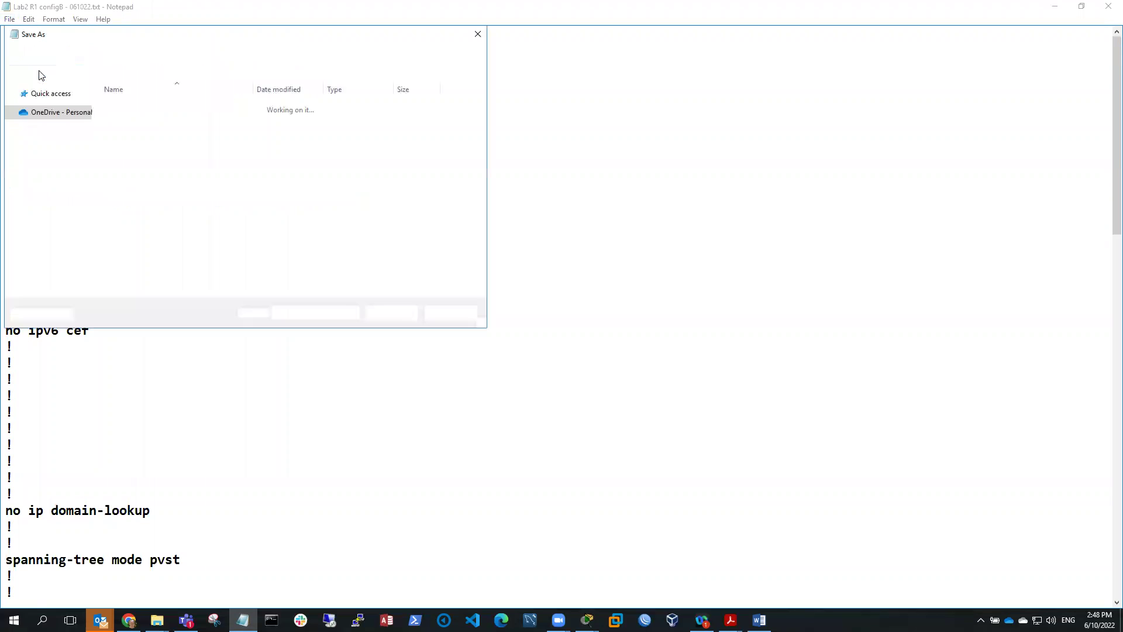
left_click(106, 251)
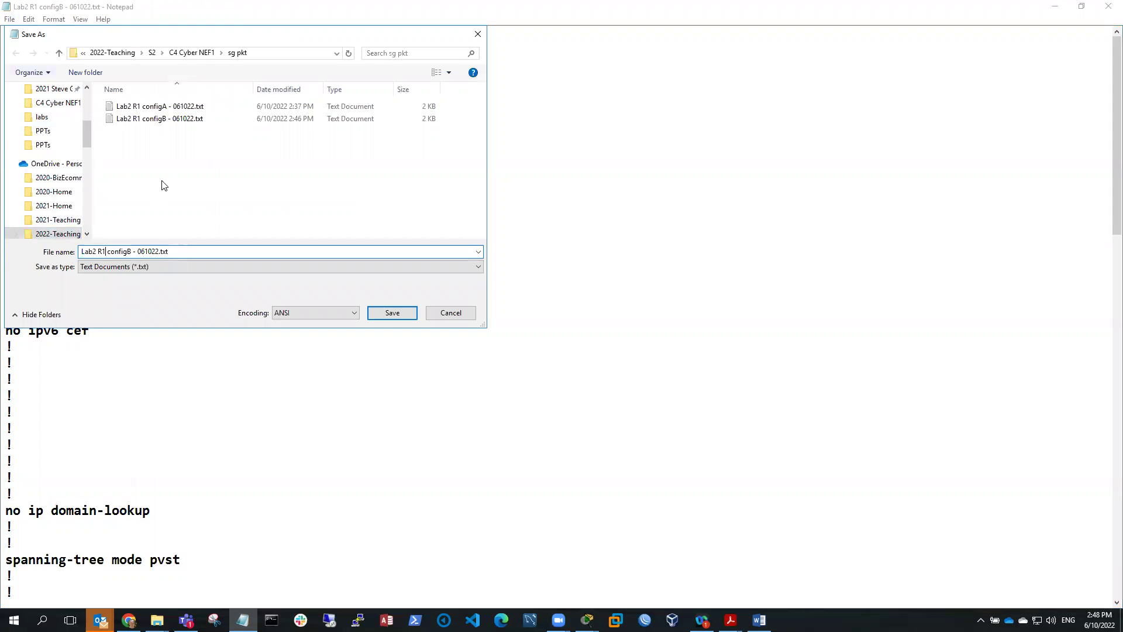
key("BackSpace")
type("2")
left_click(388, 315)
- Copy the whole R2 configuration text, paste it into PC1's Terminal in Packet Tracer, and execute it through the final end command
key("ctrl+a")
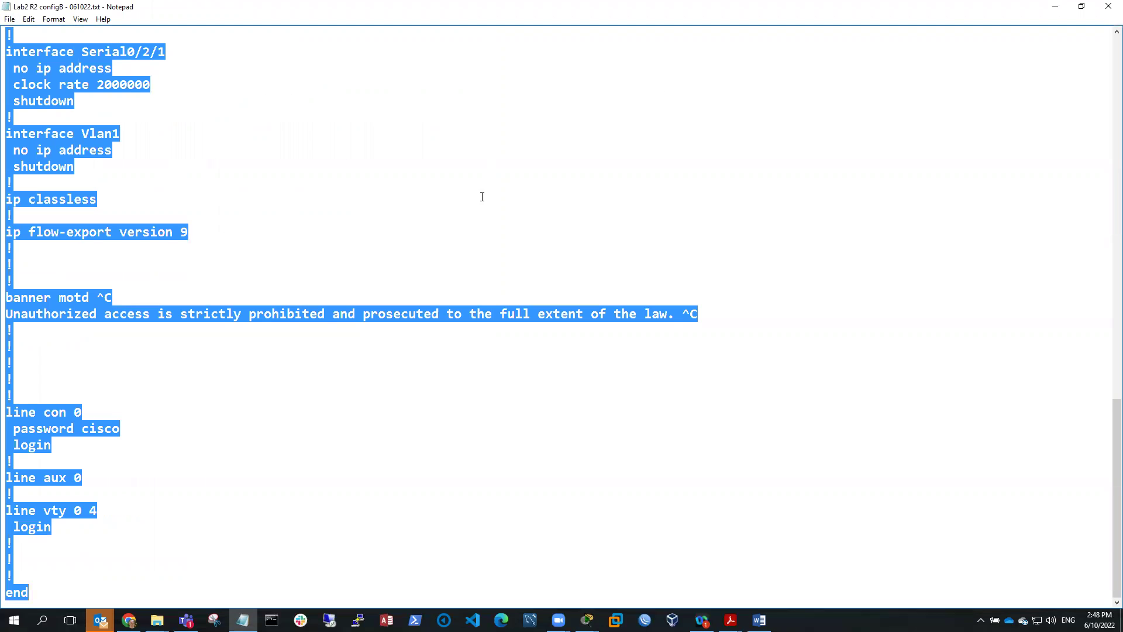
key("alt+Tab")
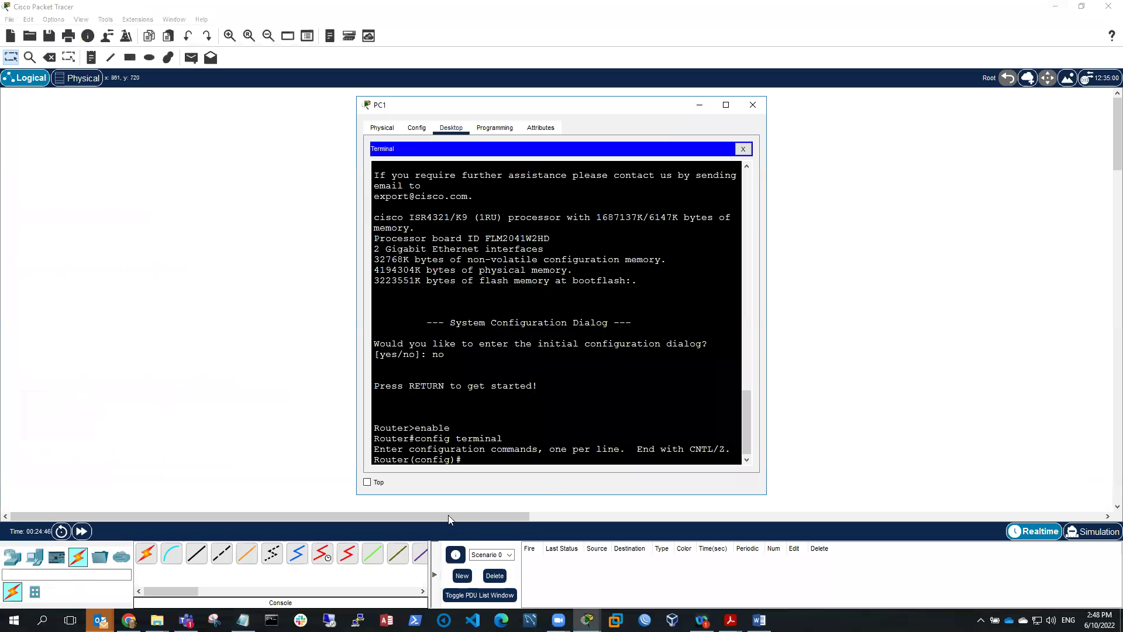
right_click(469, 457)
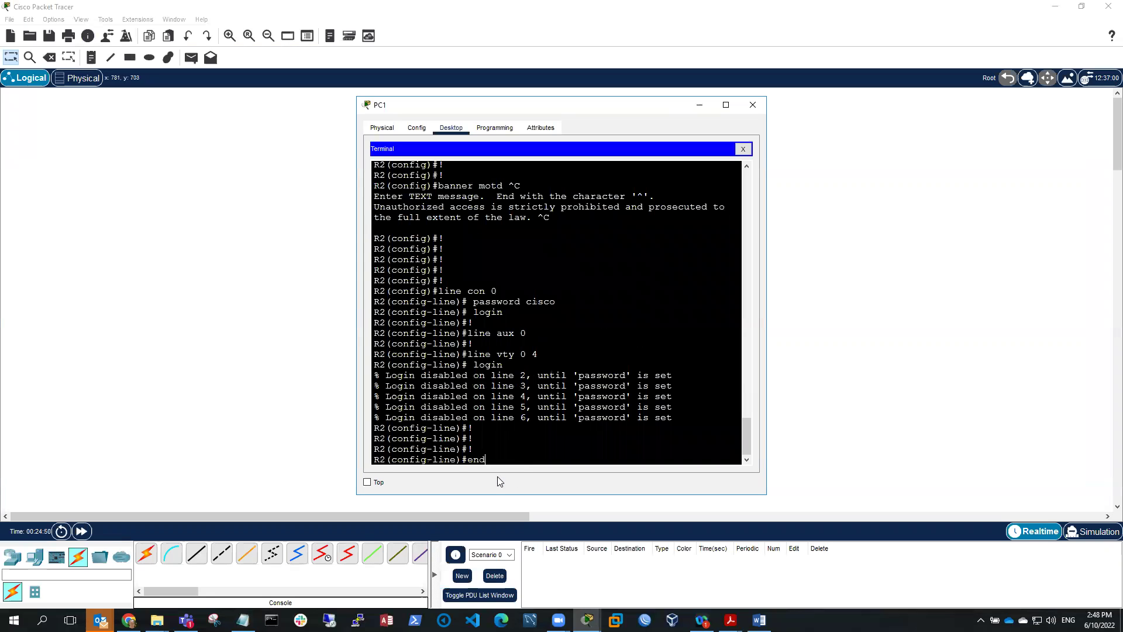
key("Return")
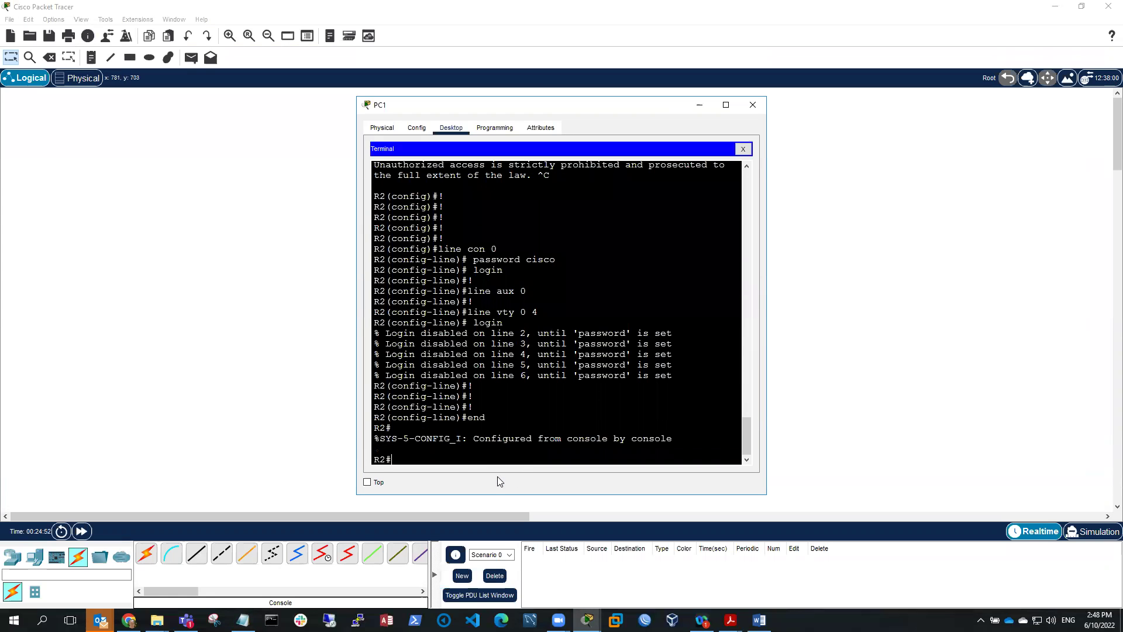
- Run show ip interface brief on R2 and examine the address and status of GigabitEthernet0/0/0
double_click(383, 460)
left_click(398, 457)
type("show ip interface brief")
key("Return")
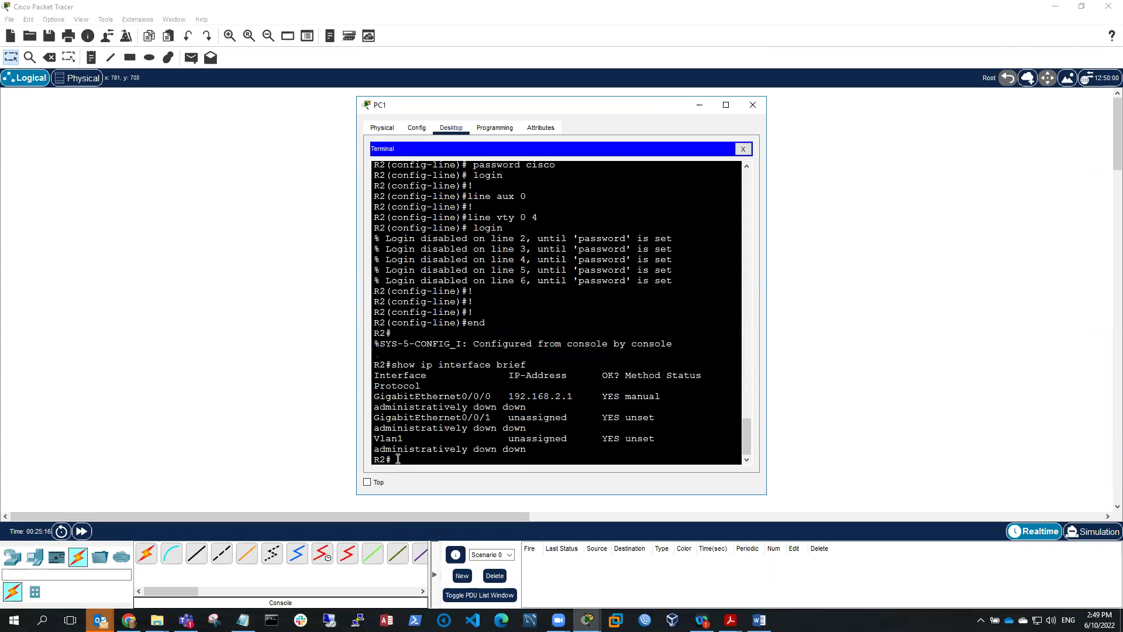
left_click_drag(380, 396, 574, 396)
left_click_drag(450, 406, 529, 408)
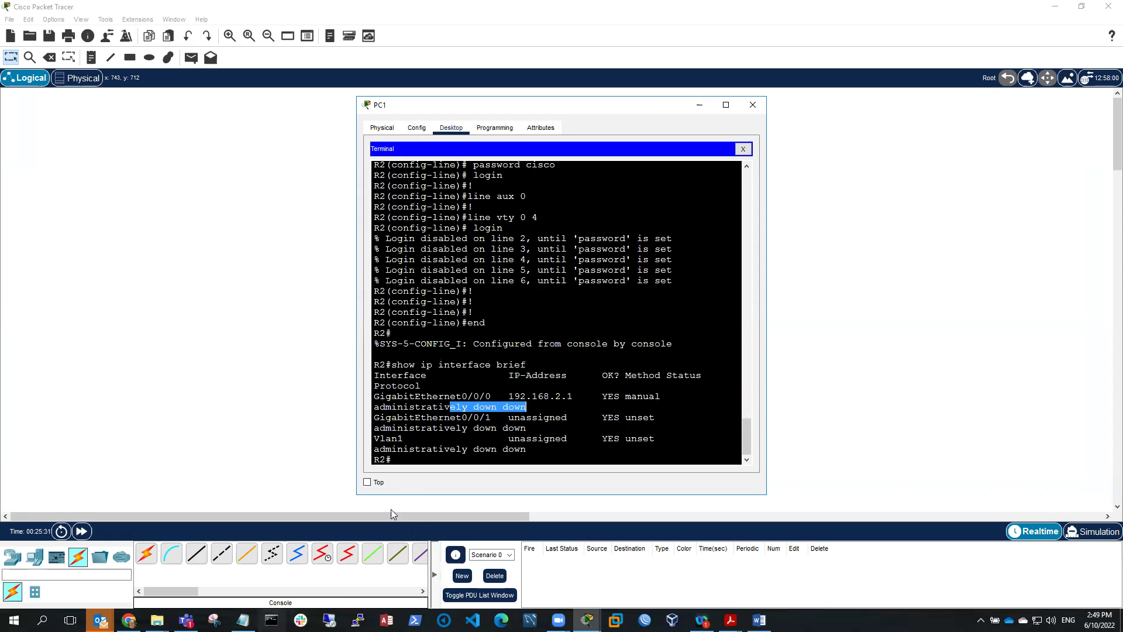
- Switch to the R2 configB file in Notepad, add no shutdown under interface GigabitEthernet0/0/0, and copy the configuration text
left_click(243, 620)
left_click(229, 425)
scroll(130, 231, "up", 7)
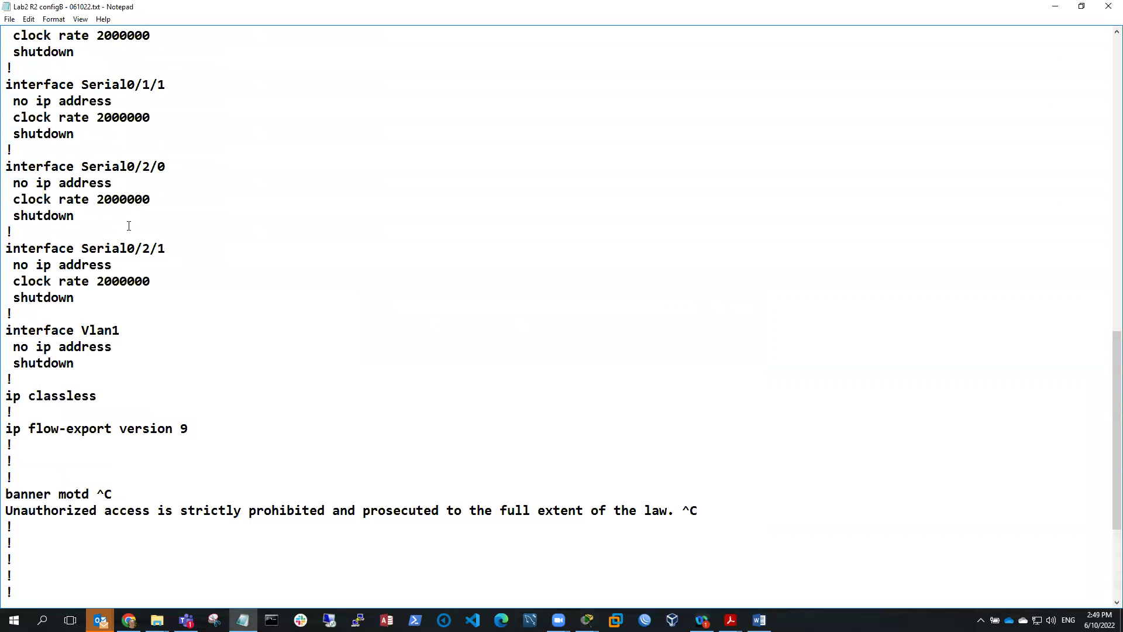
scroll(130, 227, "up", 3)
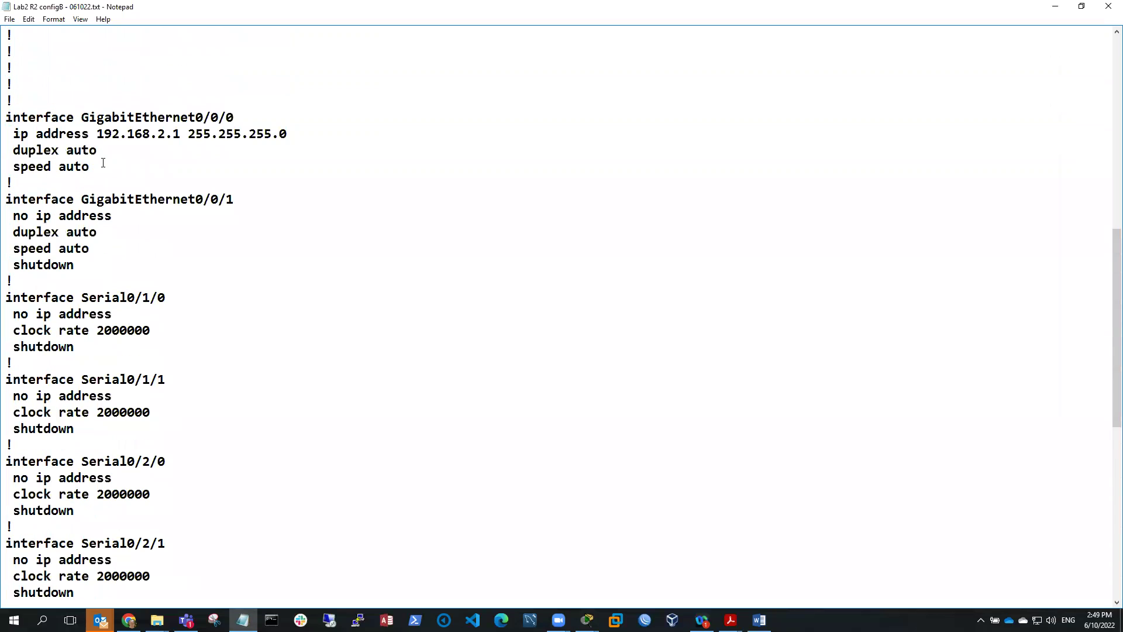
key("Return")
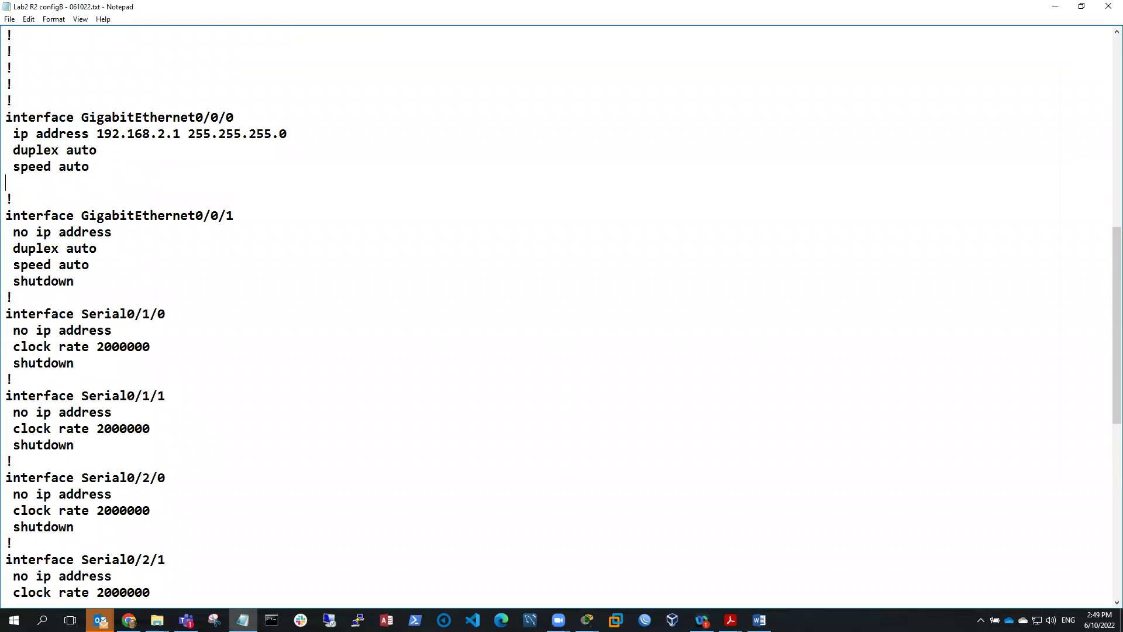
type("no shautdown")
left_click(59, 183)
key("BackSpace")
key("End")
key("ctrl+shift+End")
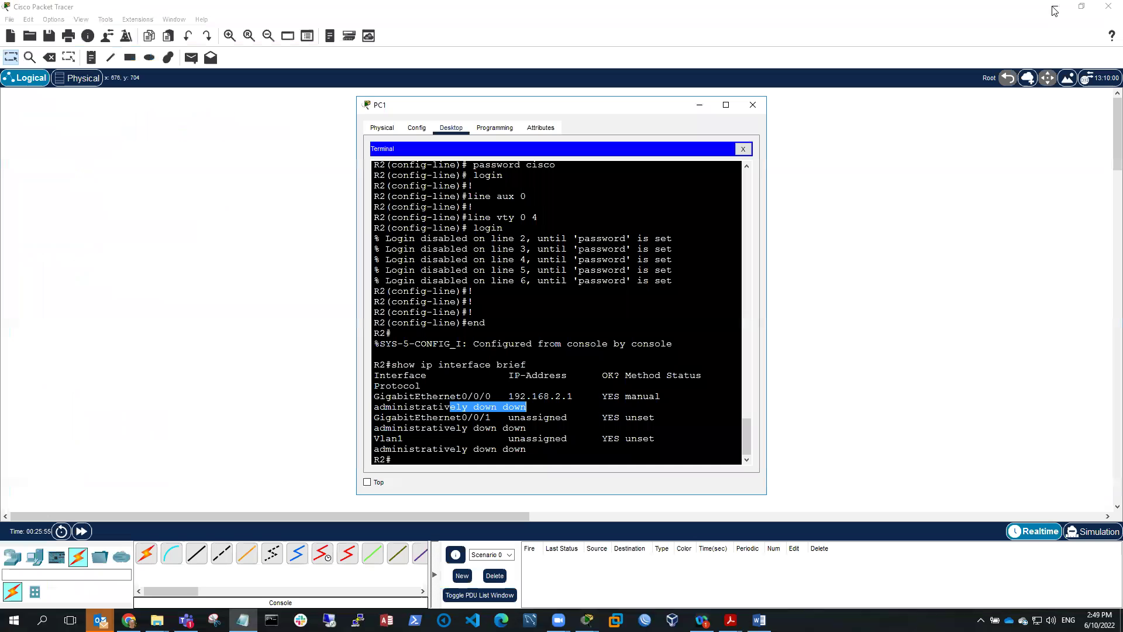
left_click(1056, 7)
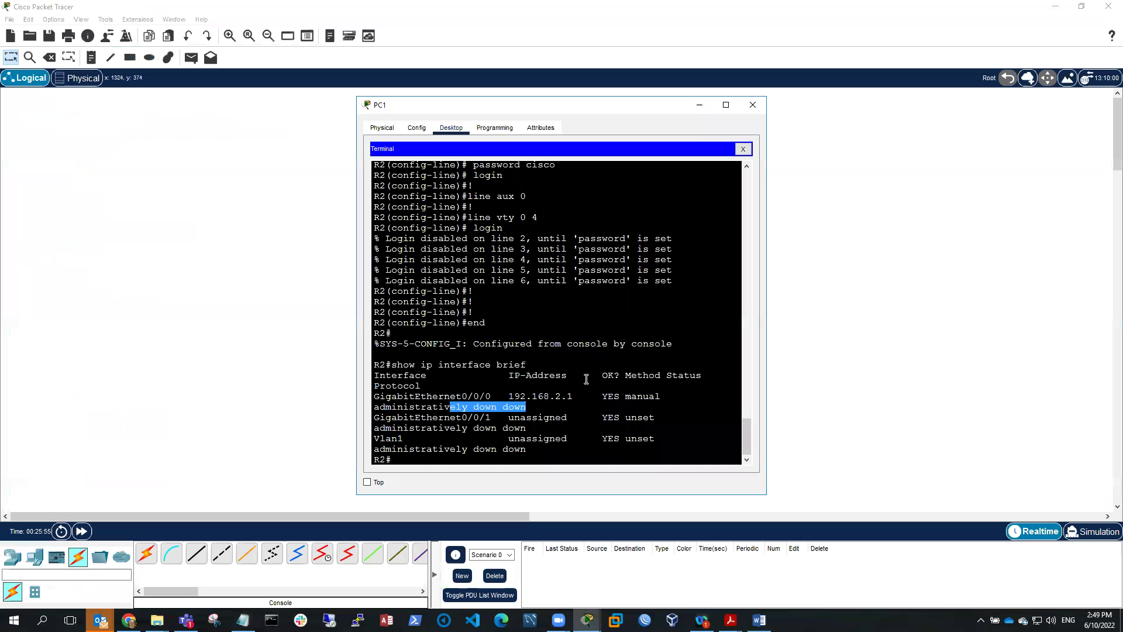
- Enter global configuration mode on R2 with config t and paste the revised configuration, executing it through the final end command
left_click(429, 458)
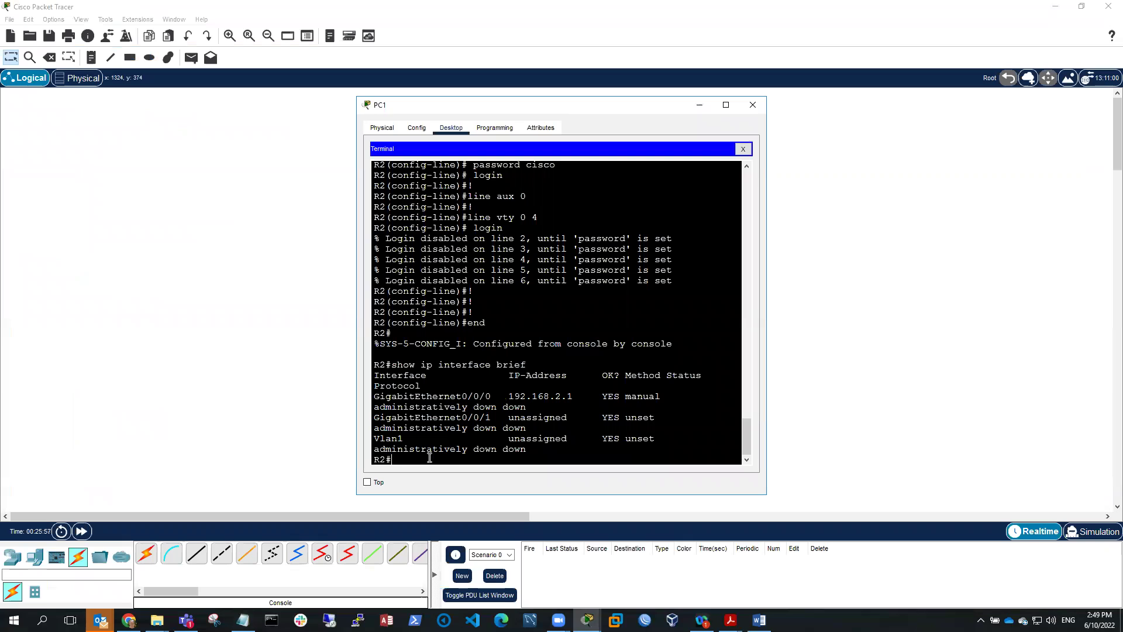
type("config t")
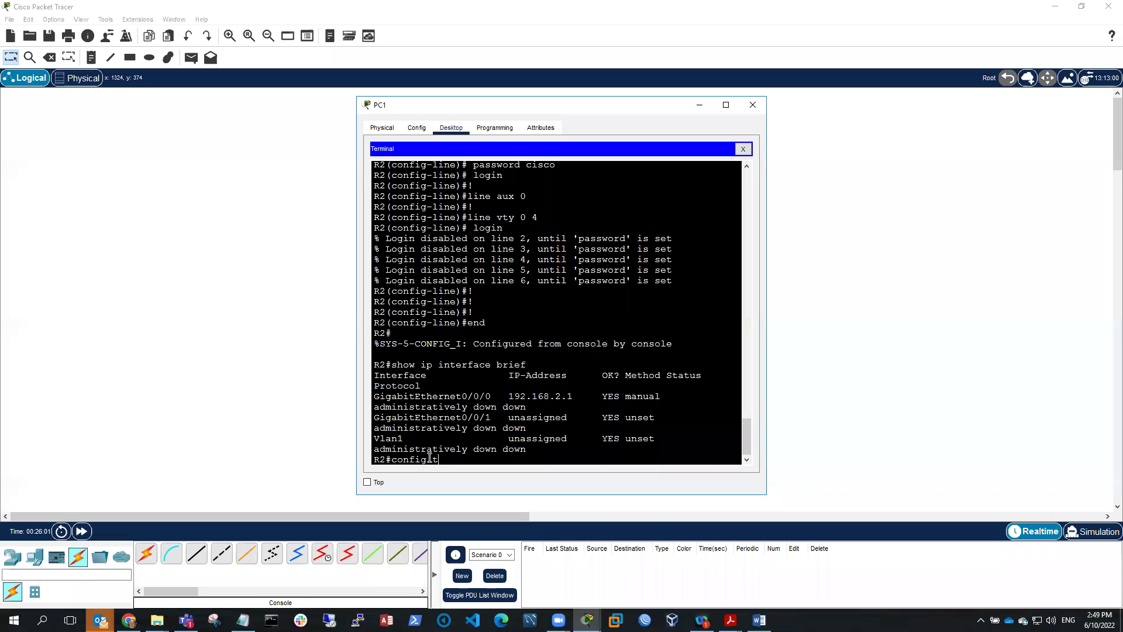
key("Return")
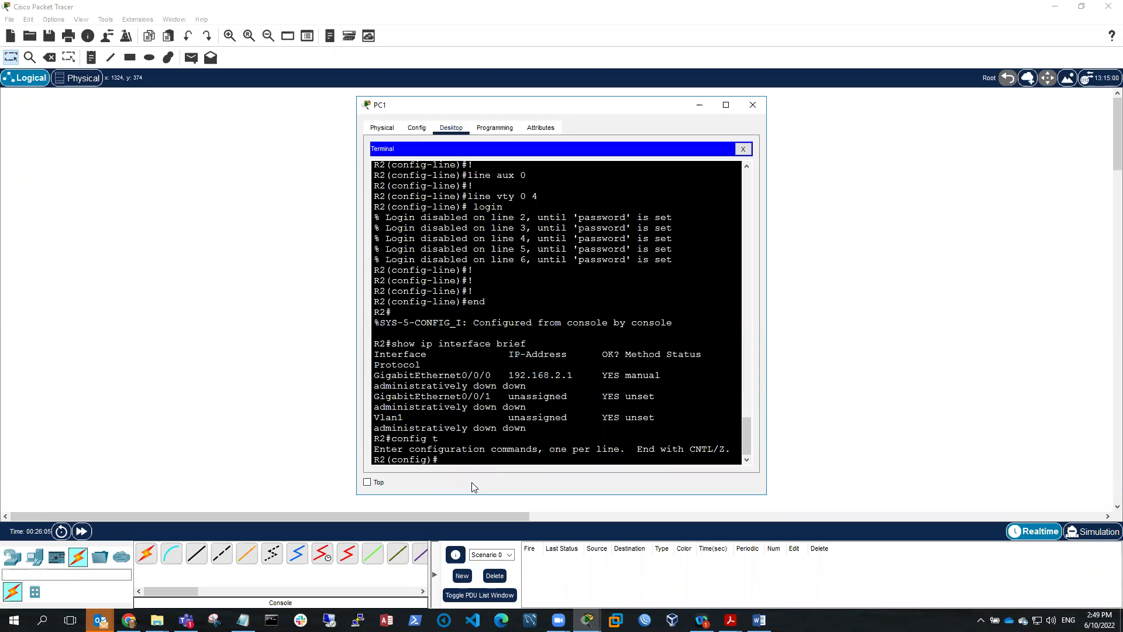
key("ctrl+v")
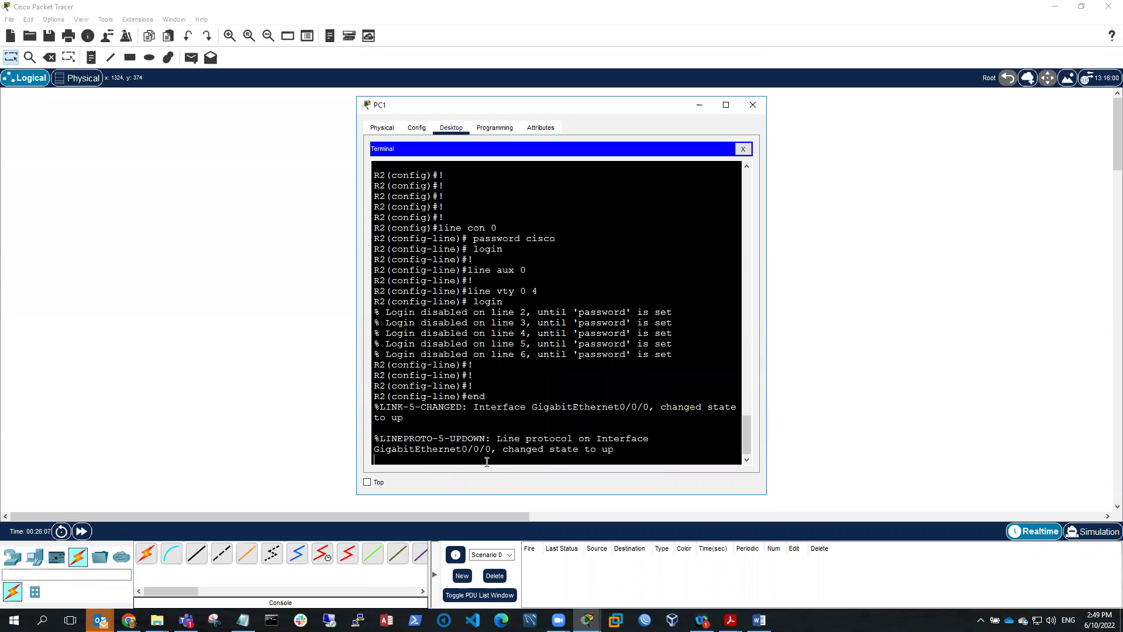
left_click_drag(450, 449, 616, 449)
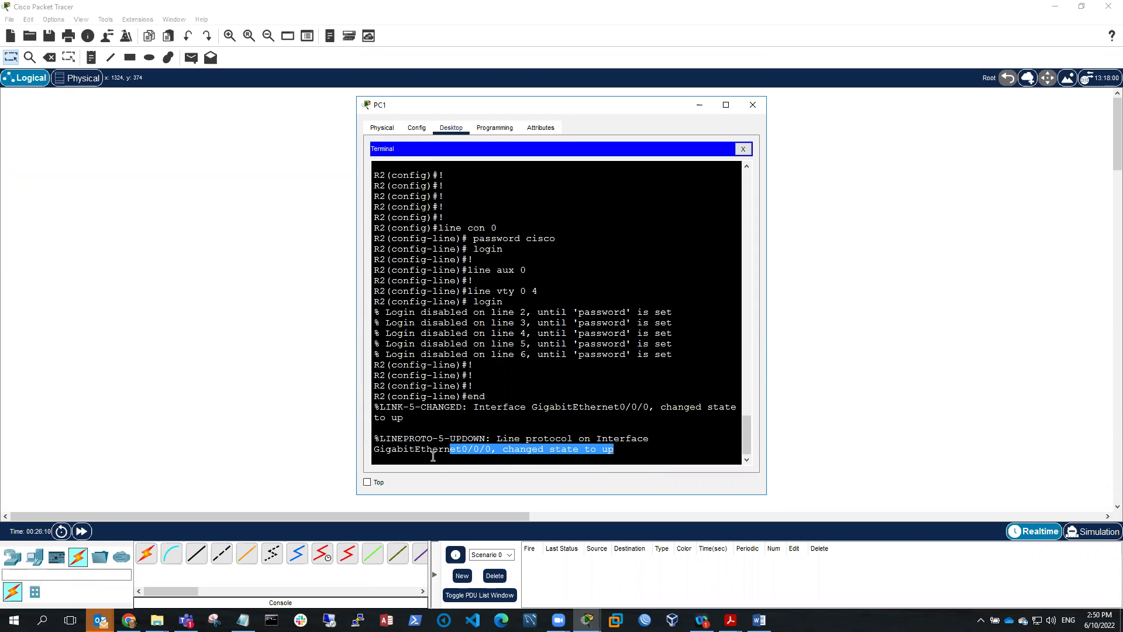
key("Return")
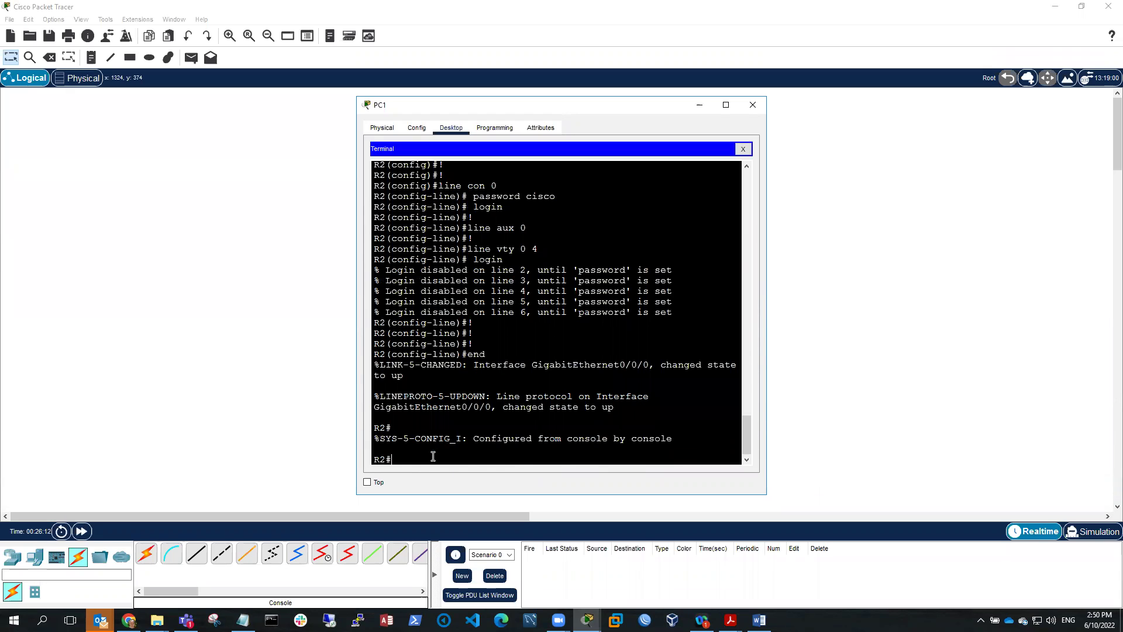
- Rerun show ip interface brief on R2 to check the status of GigabitEthernet0/0/0 after the revised configuration
type("show ip interface brief")
key("Return")
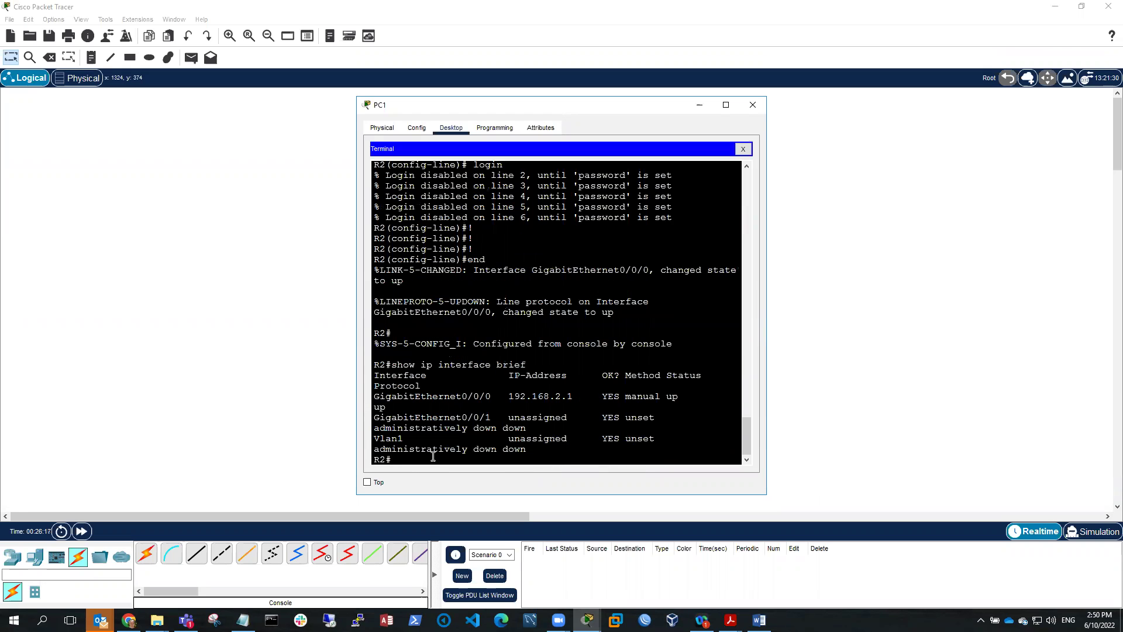
double_click(655, 396)
left_click_drag(668, 397, 677, 397)
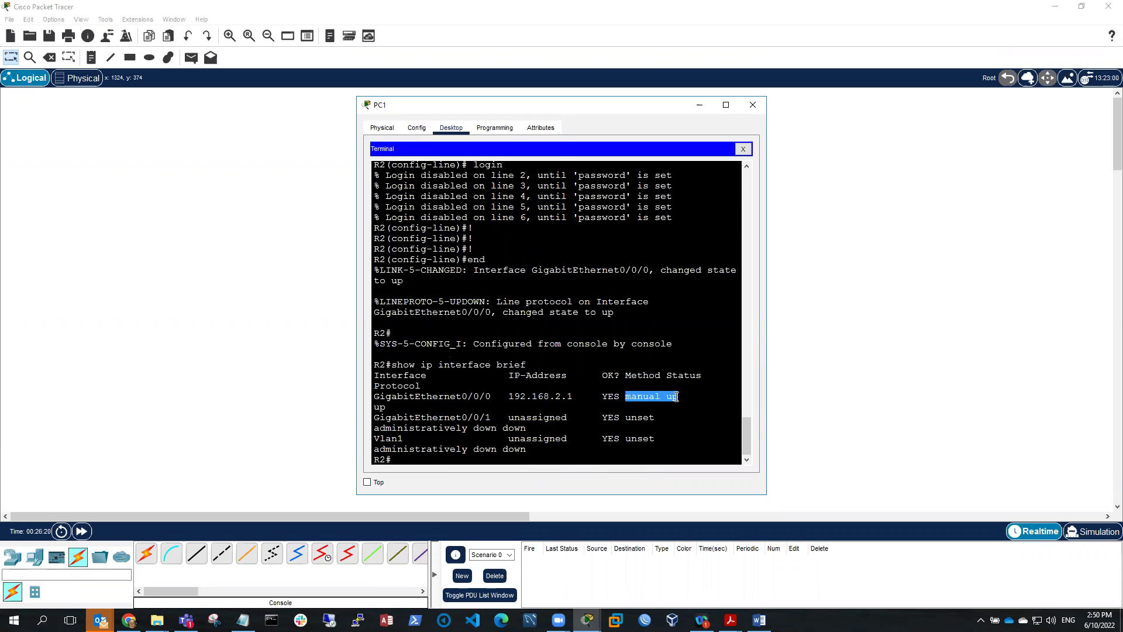
left_click_drag(493, 396, 380, 397)
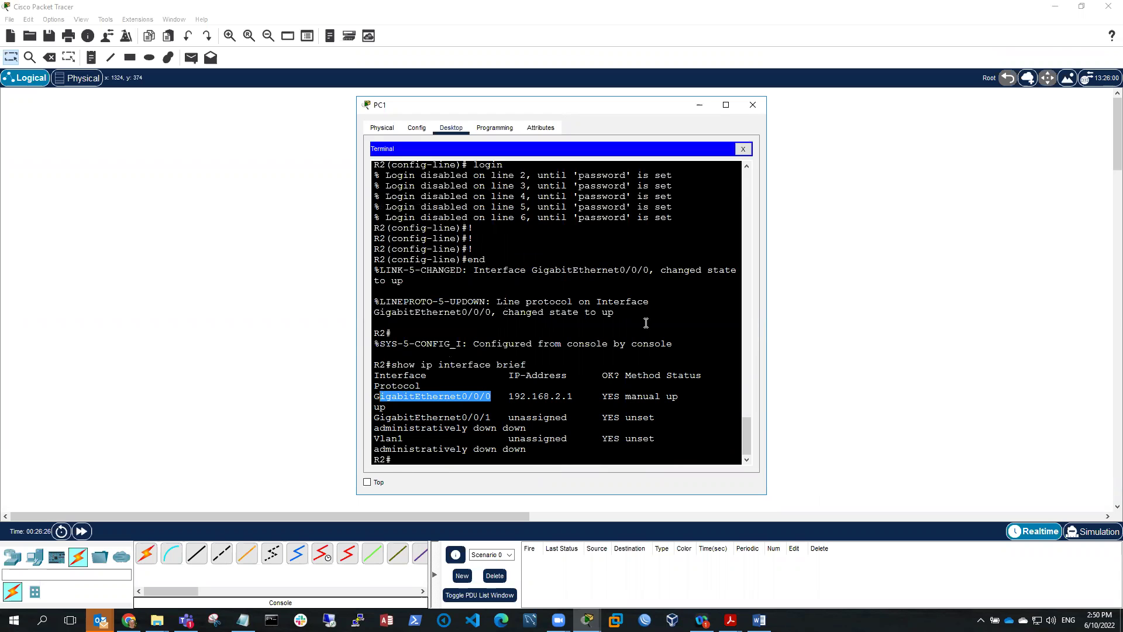
- Save R2's running configuration with copy run start, accepting startup-config as the destination filename
left_click(414, 460)
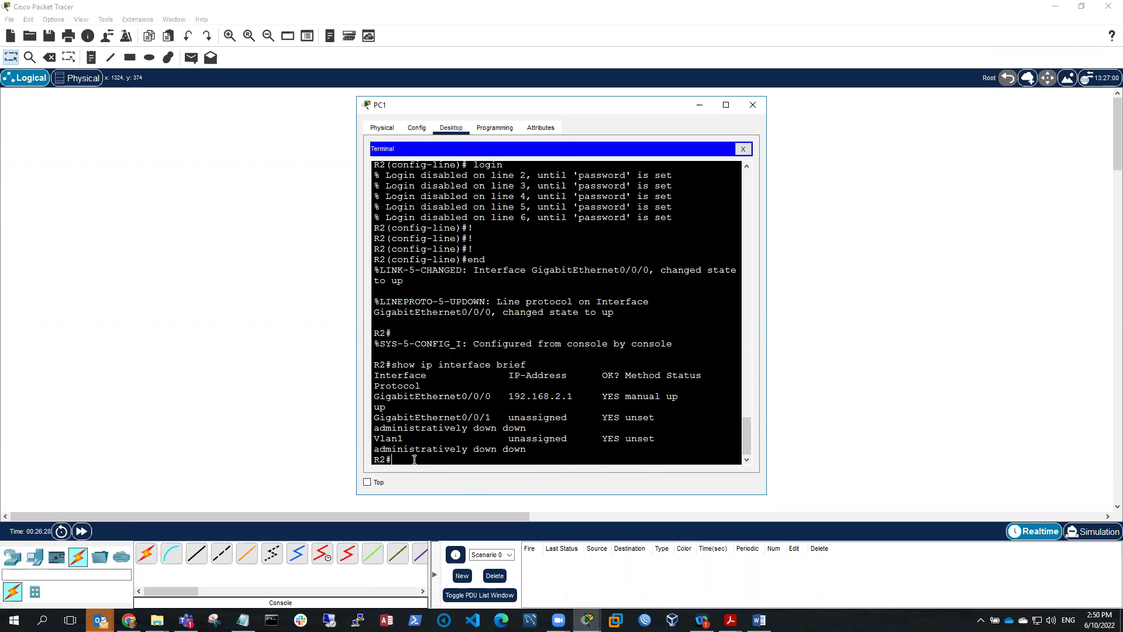
type("coy run start")
key("Return")
key("Up")
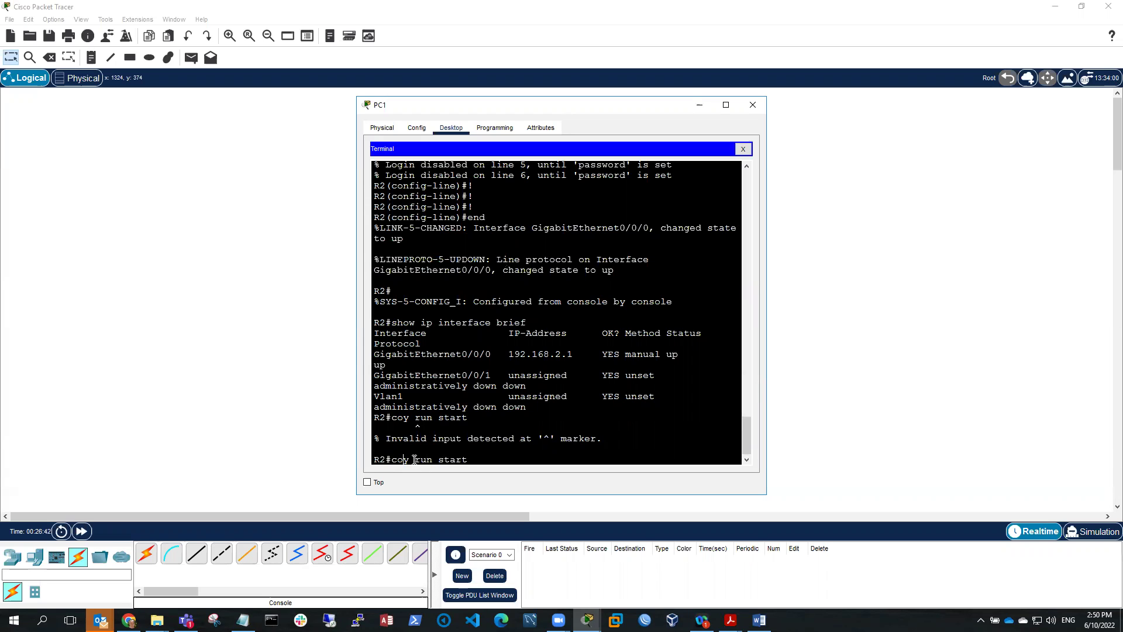
type("p")
key("Return")
key("Return")
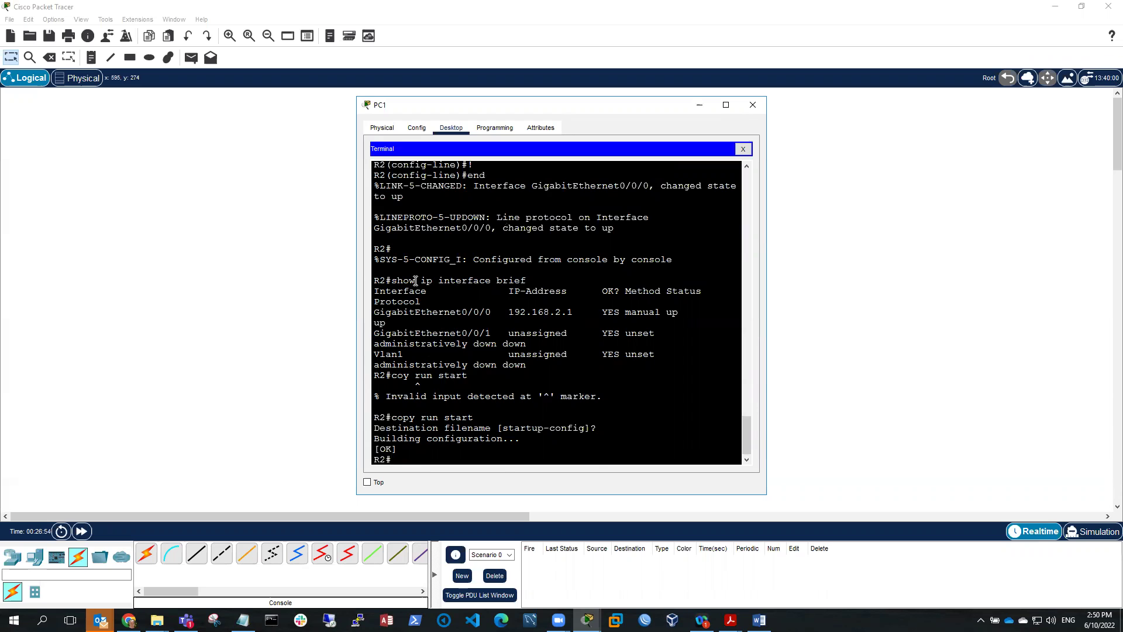
- Close PC1's terminal session and open its IP configuration
left_click(699, 105)
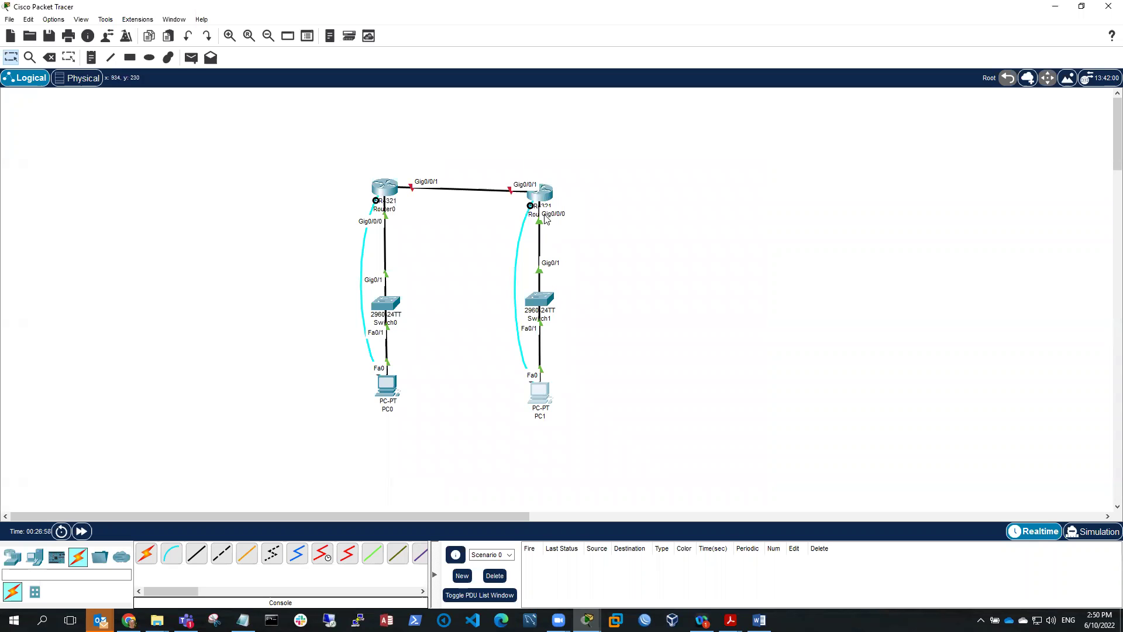
left_click(538, 391)
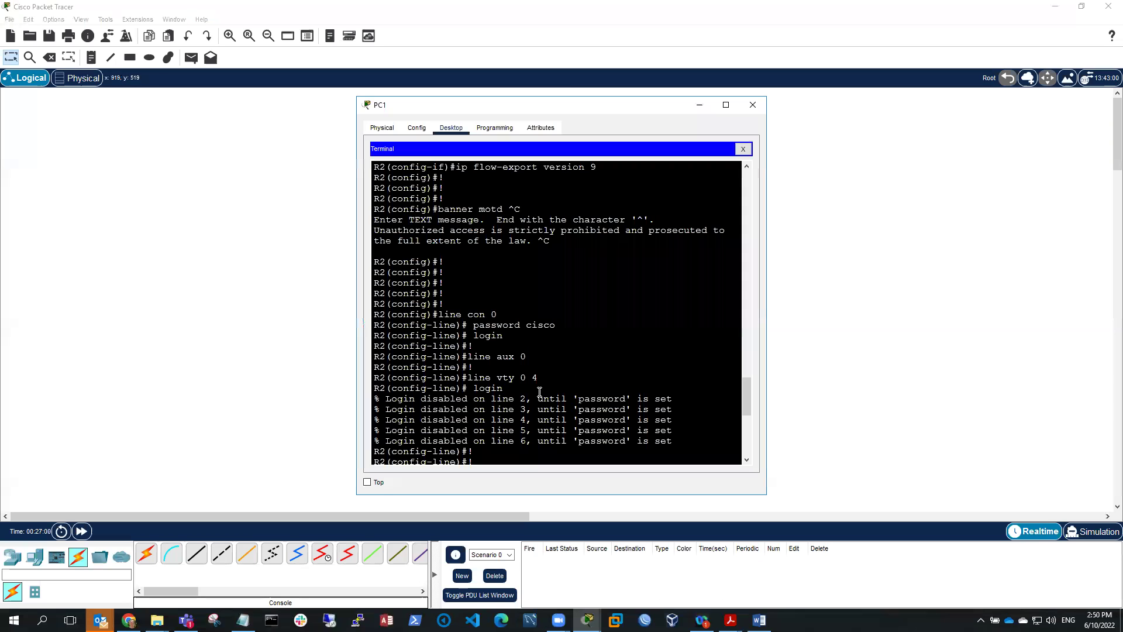
left_click(417, 129)
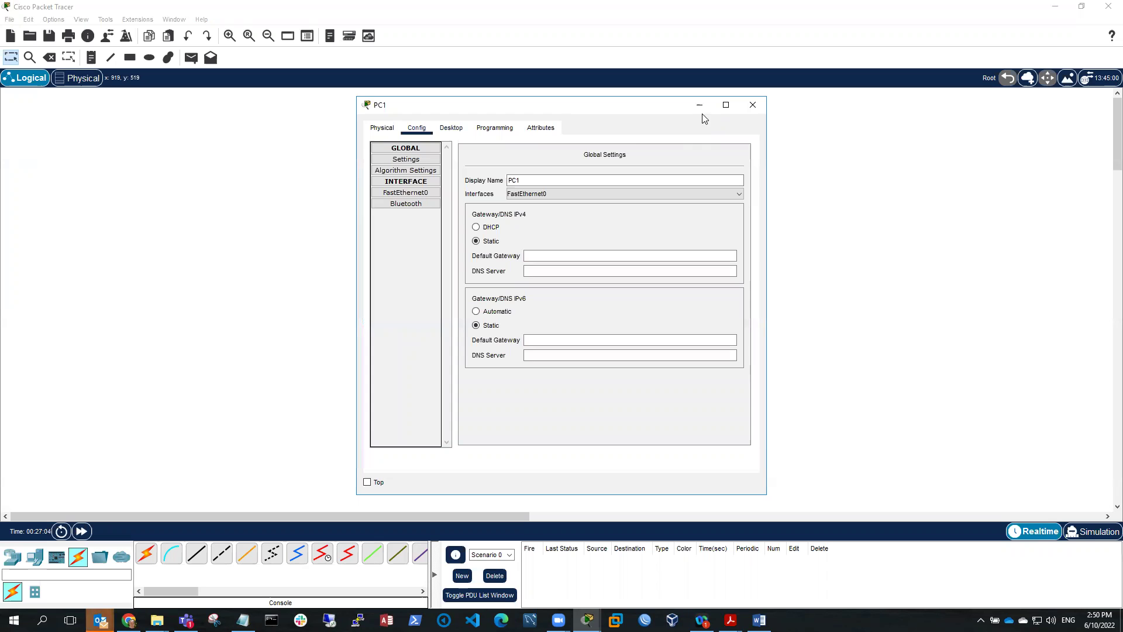
left_click(462, 131)
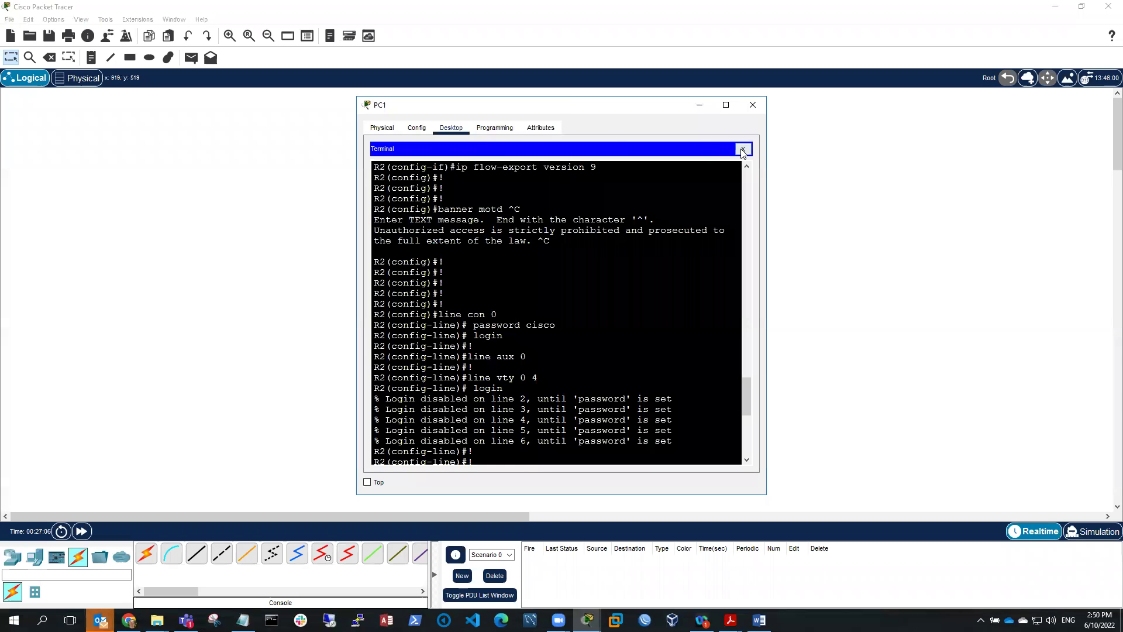
left_click(740, 149)
left_click(408, 182)
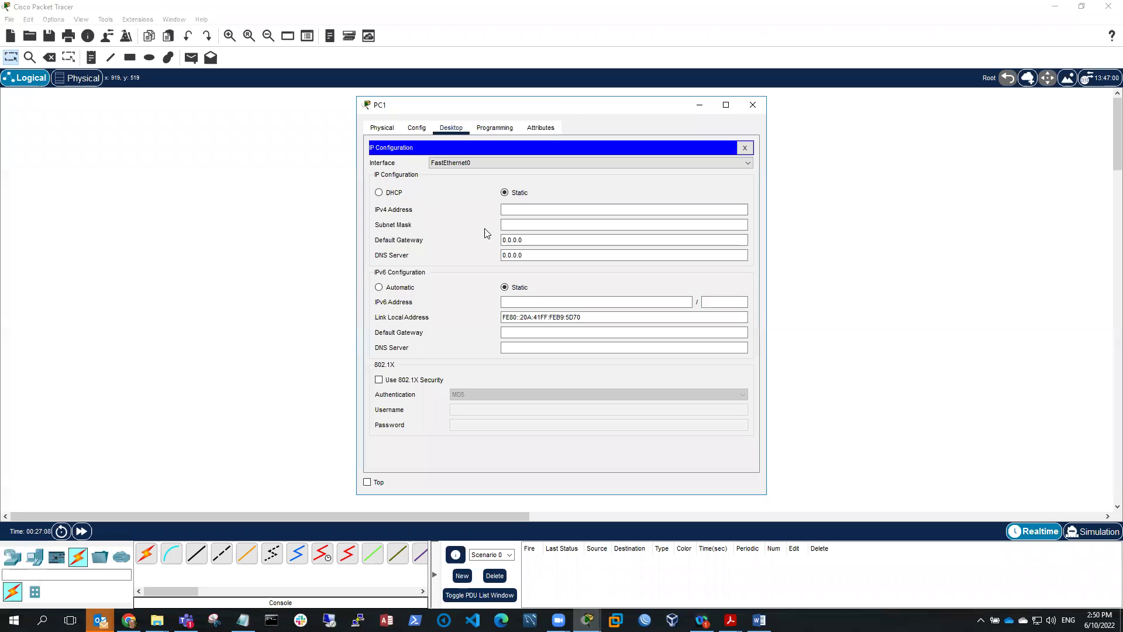
- Assign PC1 the static IPv4 address 192.168.2.10 with subnet mask 255.255.255.0 and default gateway 192.168.2.1
left_click(507, 211)
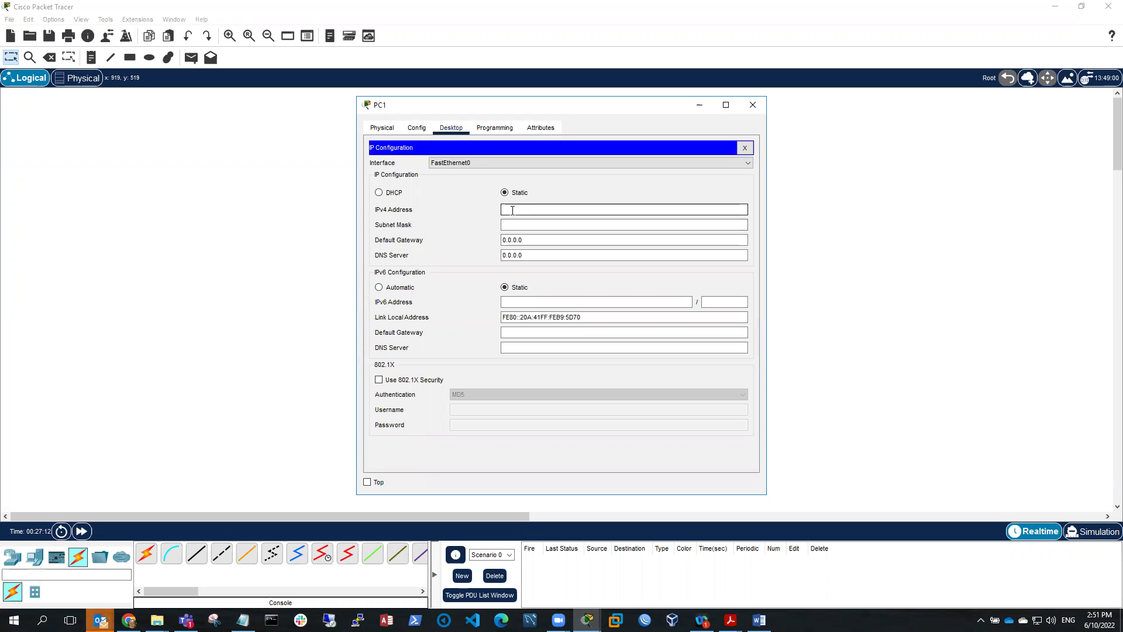
type("192.168.2.10")
left_click(517, 225)
left_click_drag(553, 224, 493, 242)
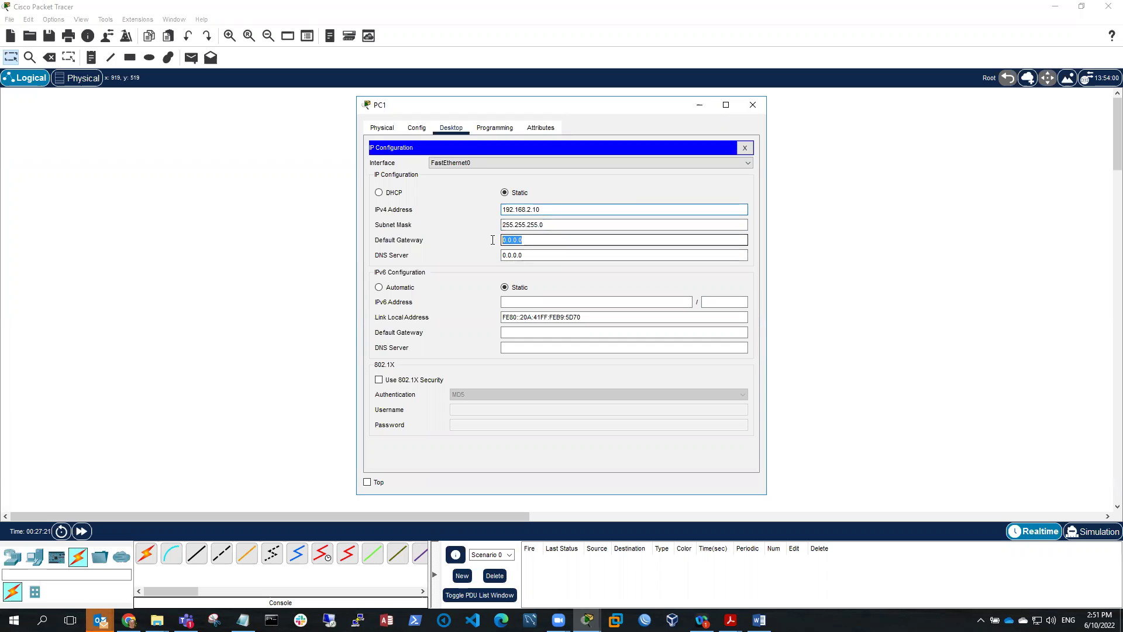
type("192")
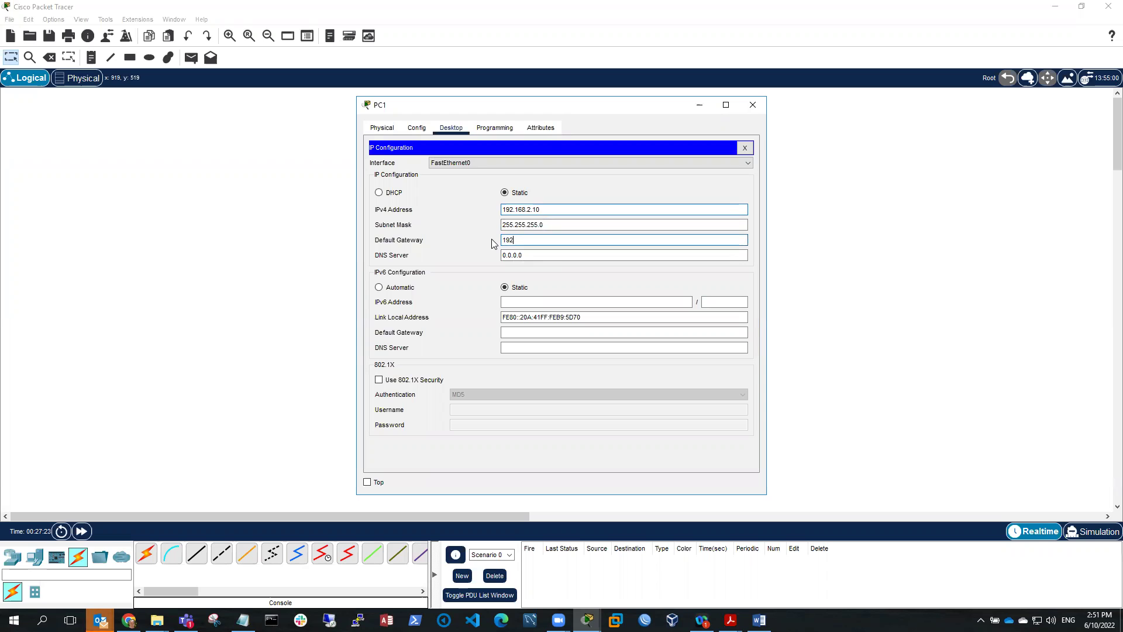
type(".168.2.1")
left_click(505, 256)
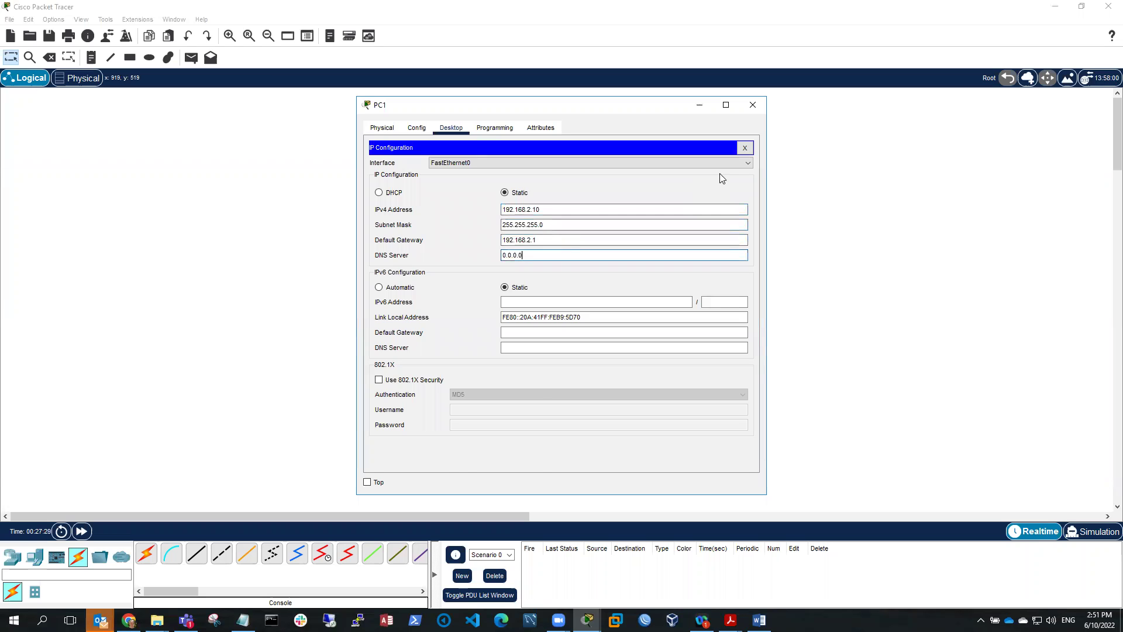
left_click(743, 149)
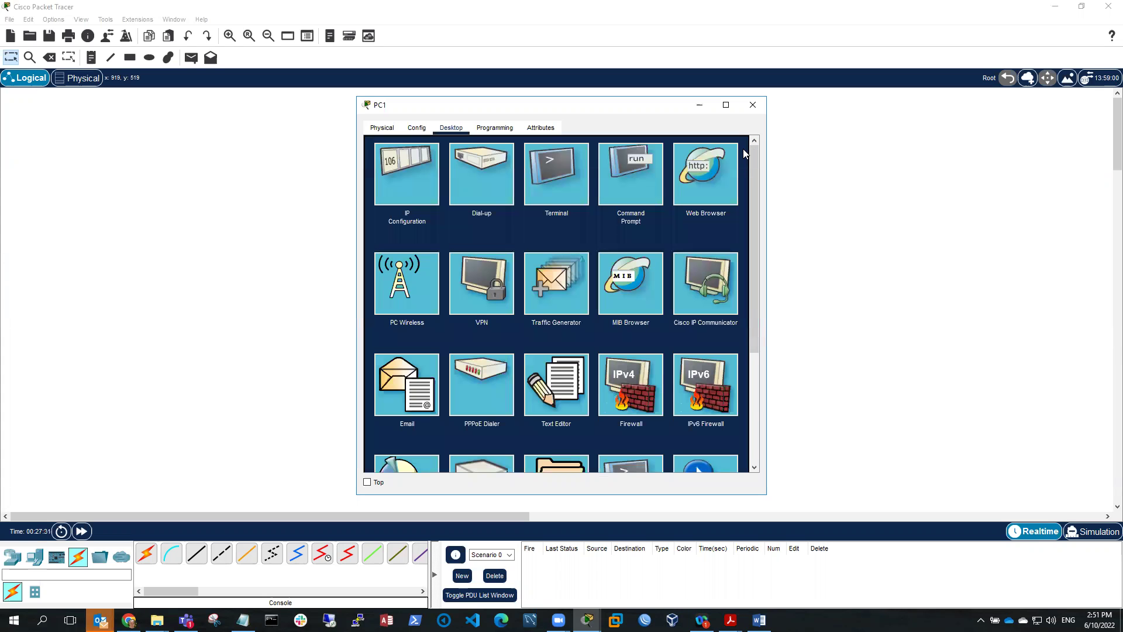
- Label the second LAN in the topology with text notes: 192.168.2.1 beside its router and 192.168.2.10 beside PC1
left_click_drag(550, 113, 884, 100)
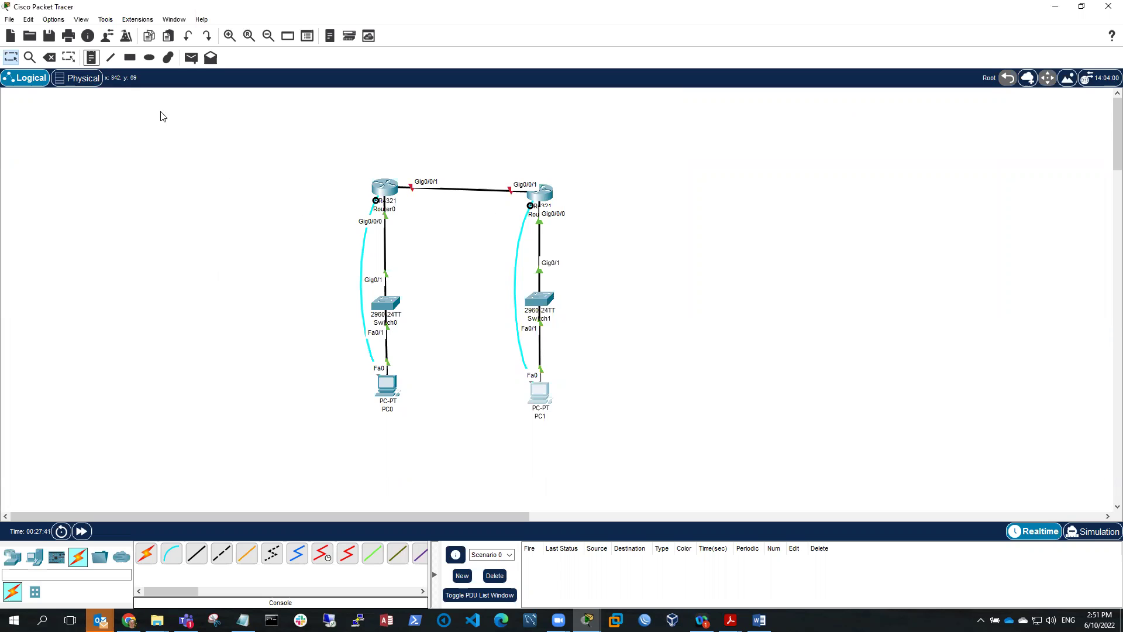
left_click(92, 57)
left_click(575, 201)
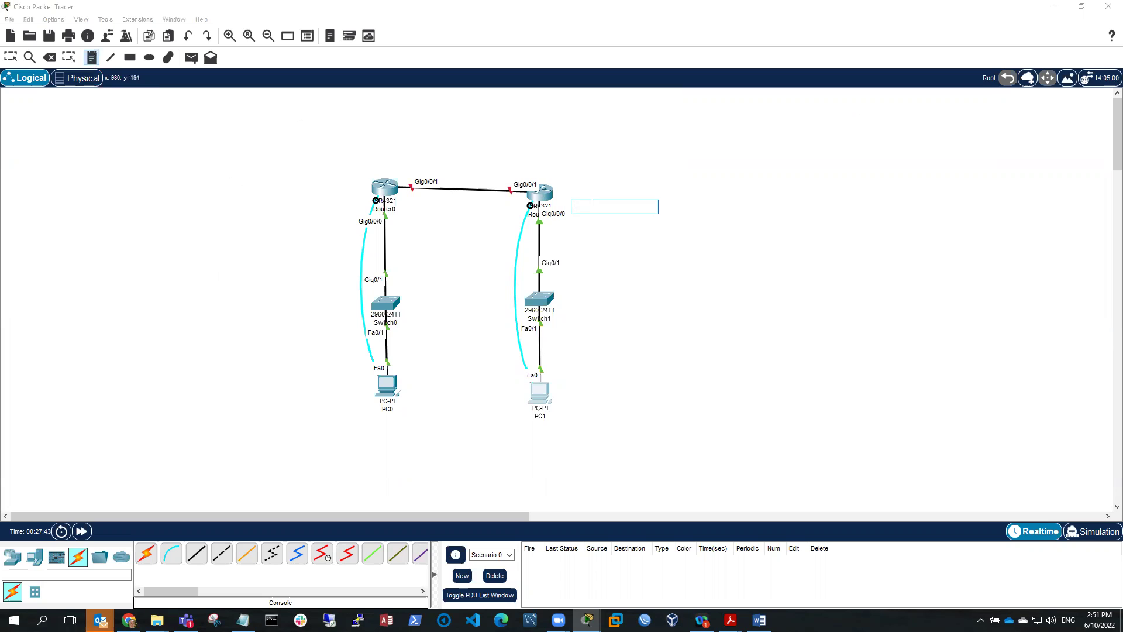
type("192.168.2.1")
left_click(570, 378)
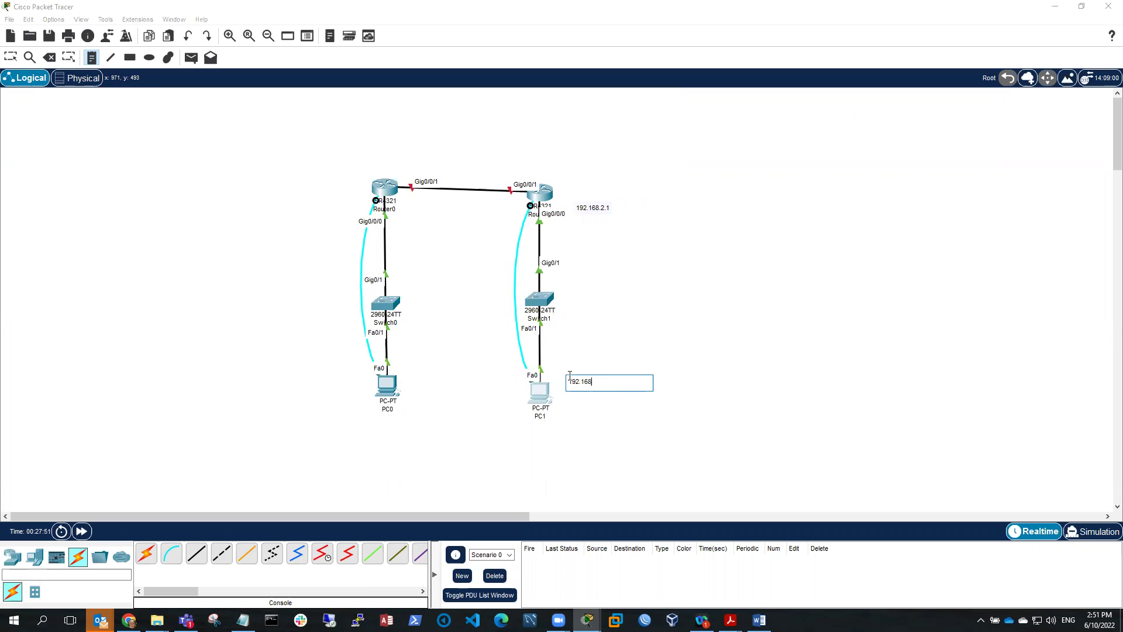
type("192.168.2.10")
- Label the first LAN with text notes: 192.168.1.10 beside PC0 and 192.168.1.1 beside Router0, and leave note placement
left_click(297, 379)
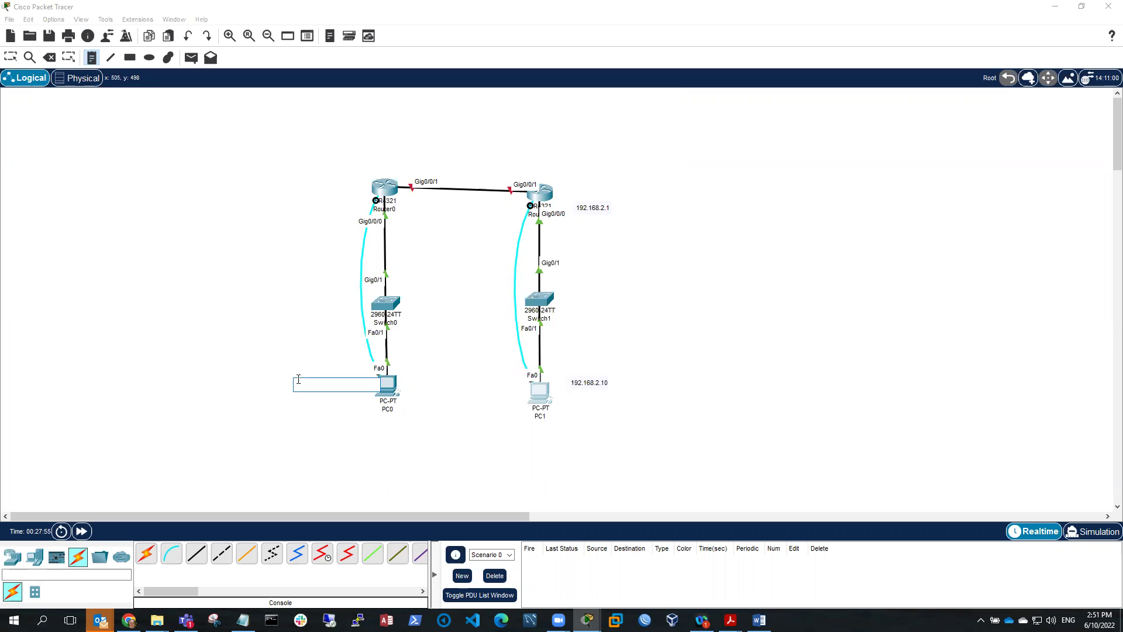
type("192.168.1.10")
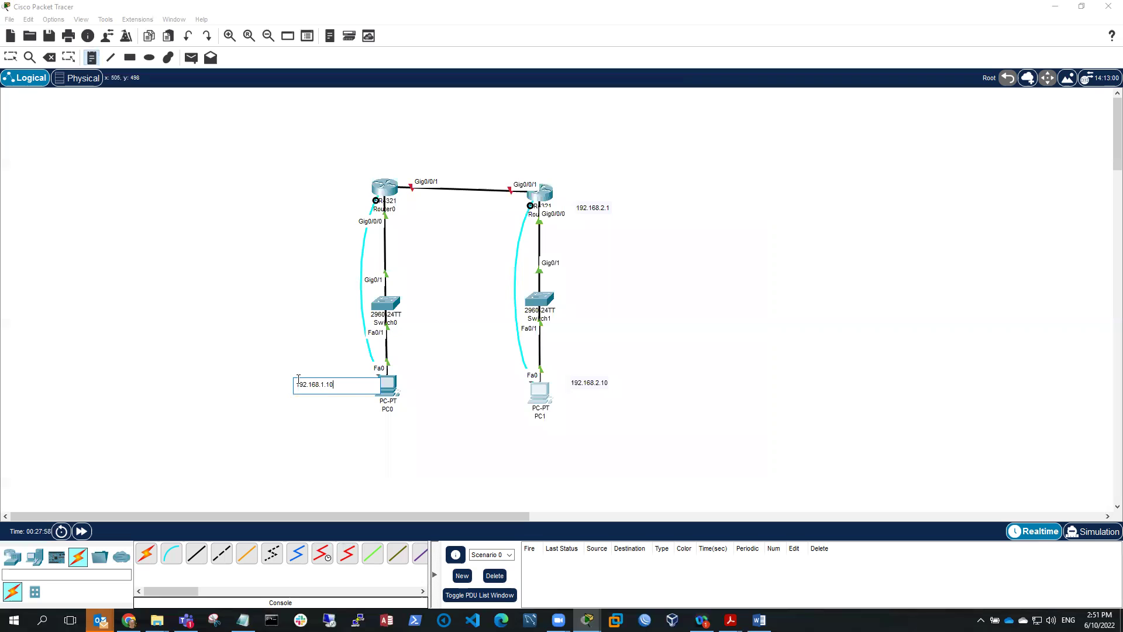
left_click(299, 202)
type("192.168.1.1")
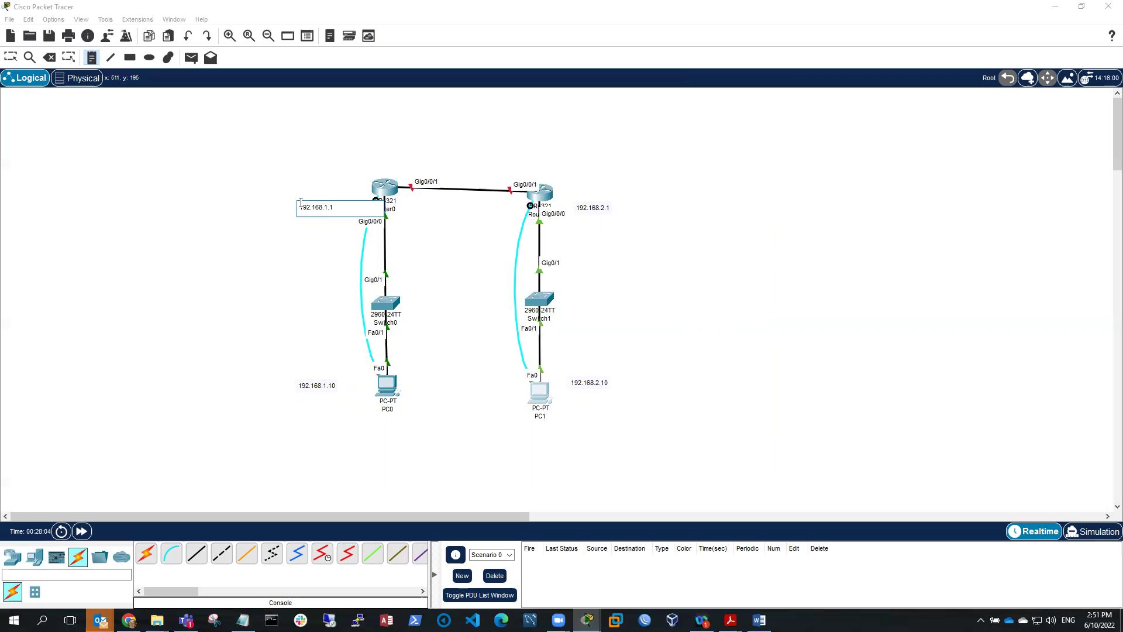
left_click(264, 256)
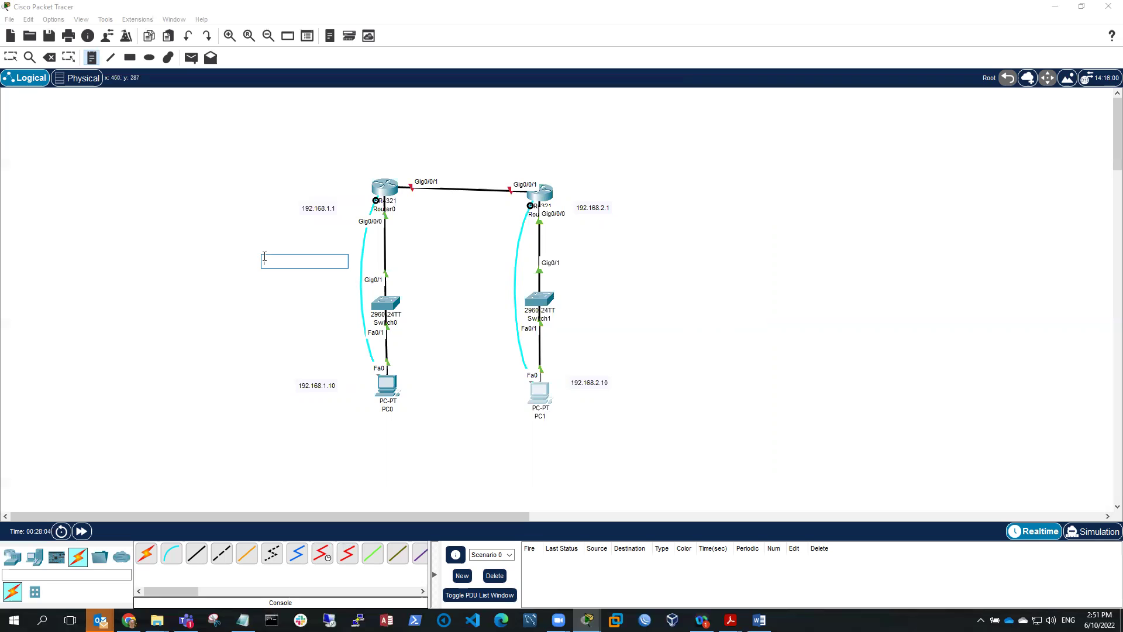
key("Escape")
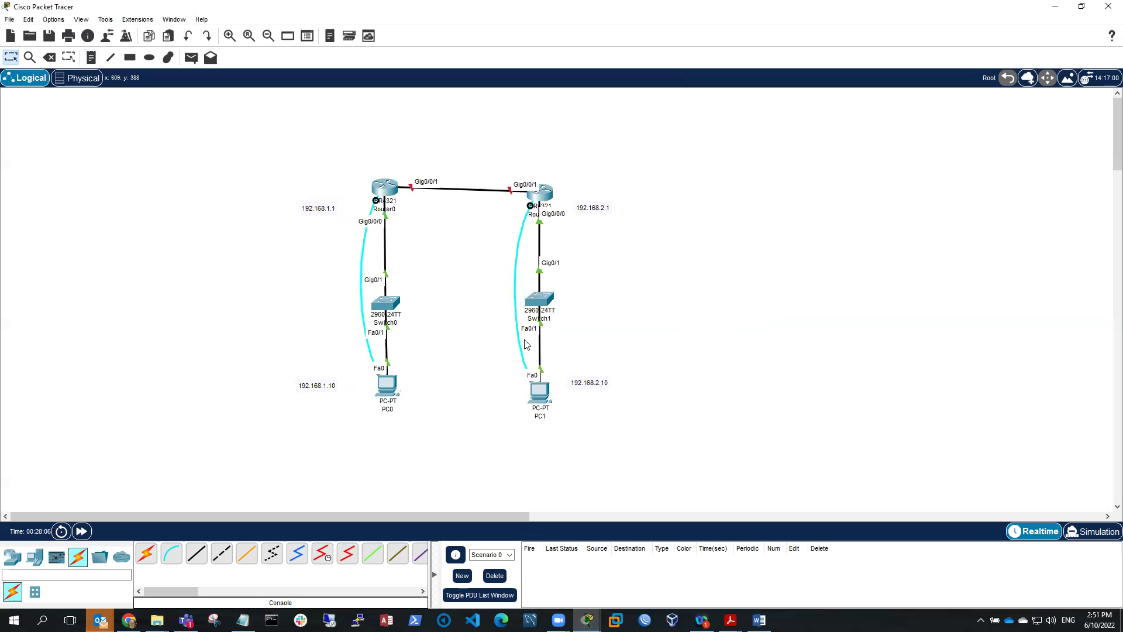
- Ping the default gateway 192.168.2.1 from PC1's command prompt, review the replies, and put the PC1 window away
mouse_move(538, 397)
left_click(538, 391)
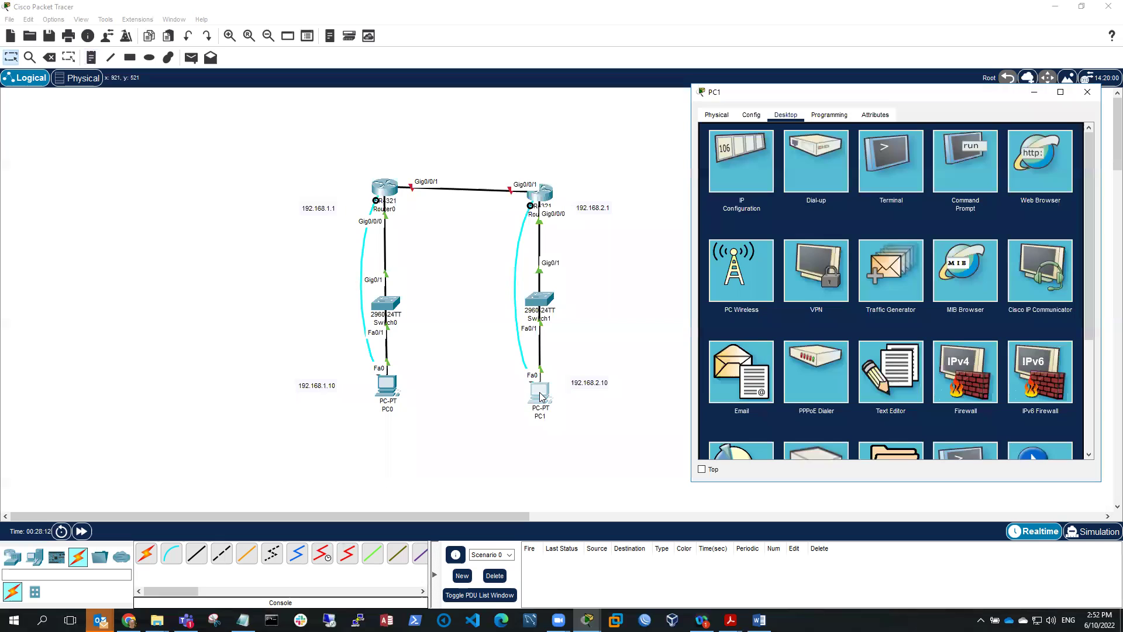
left_click(967, 159)
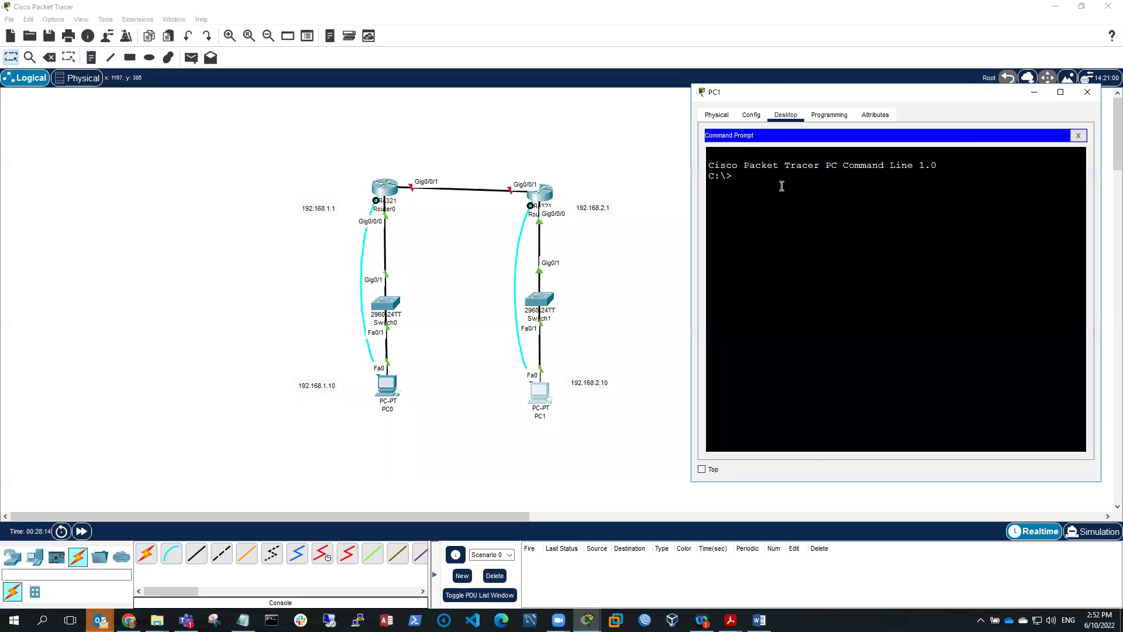
type("ping 192.168.2.1")
key("Return")
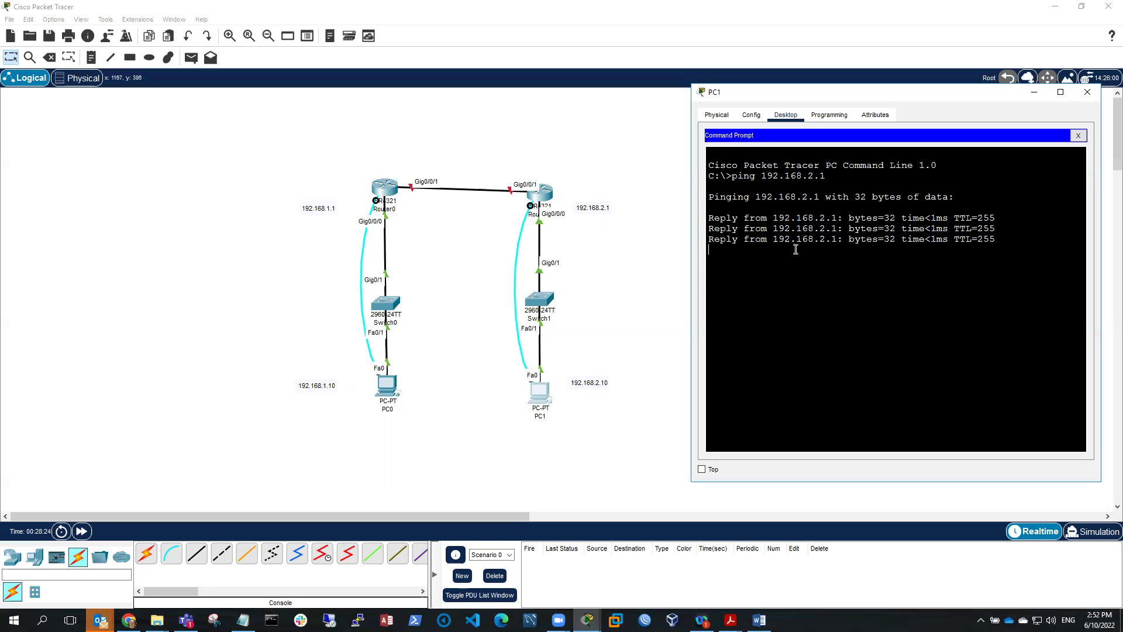
left_click_drag(994, 249, 687, 224)
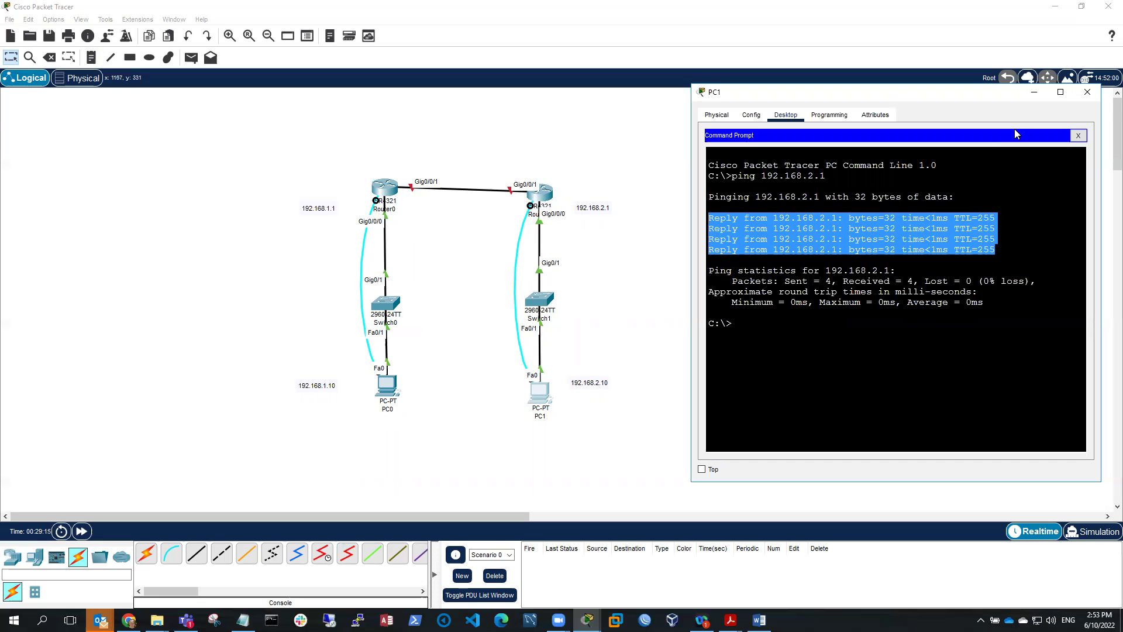
left_click(1034, 94)
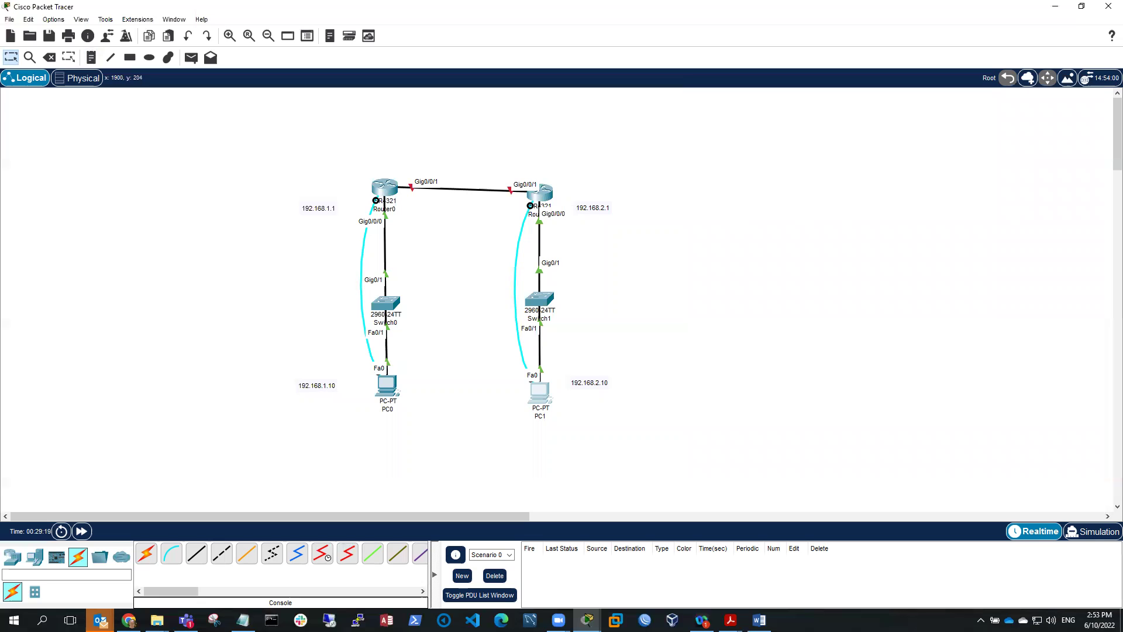